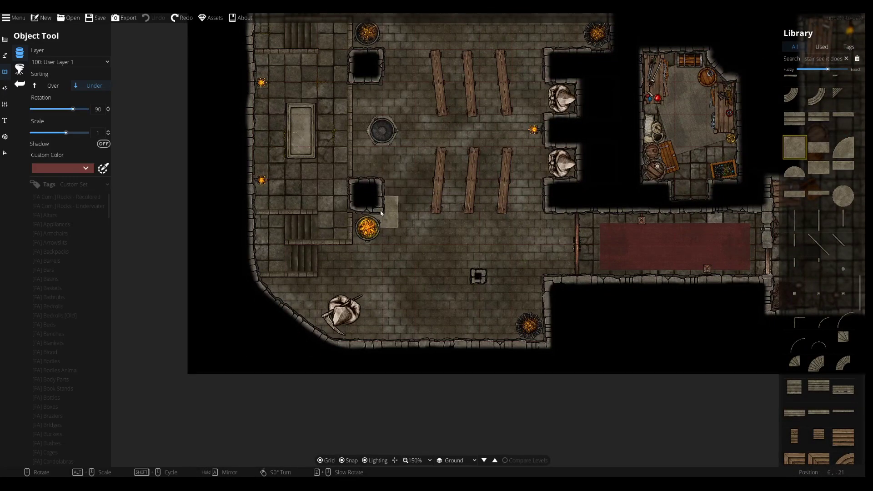
- Look over the large hall, including the raised altar platform, its staircases, the pillars and the benches
{"action": "left_click_drag", "start_coordinate": [381, 213], "coordinate": [434, 239]}
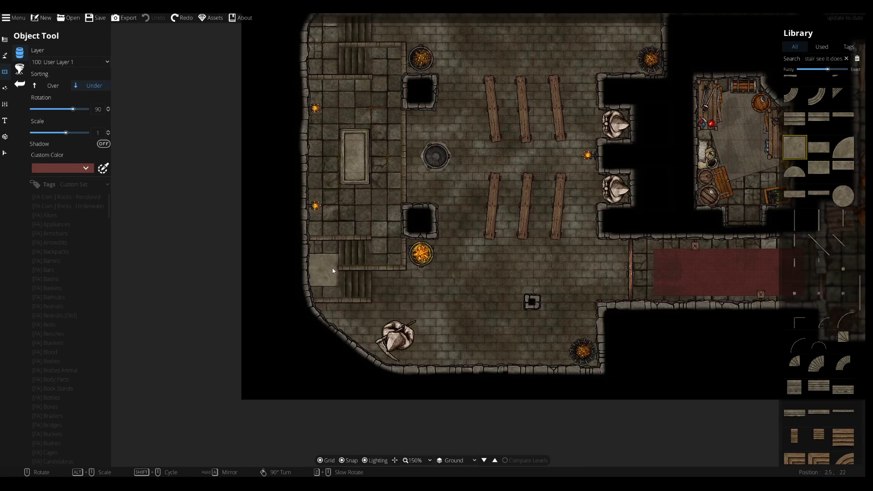
{"action": "left_click_drag", "start_coordinate": [582, 202], "coordinate": [474, 296]}
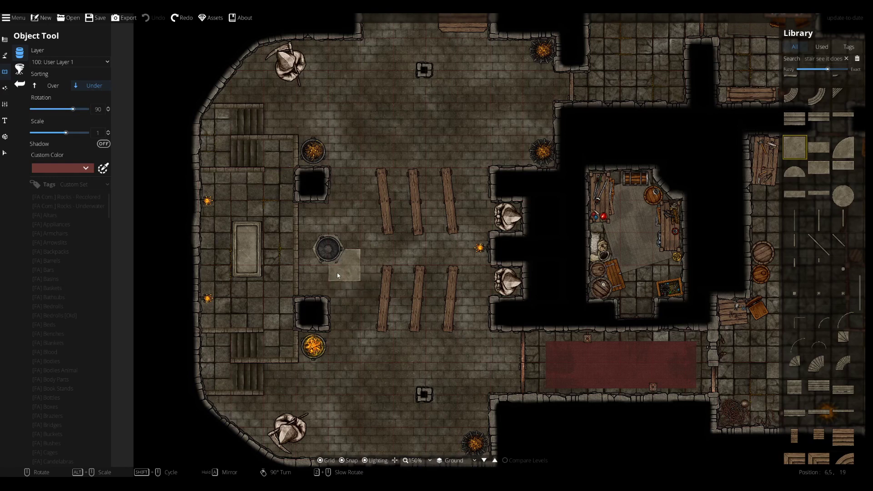
{"action": "left_click_drag", "start_coordinate": [284, 267], "coordinate": [361, 205]}
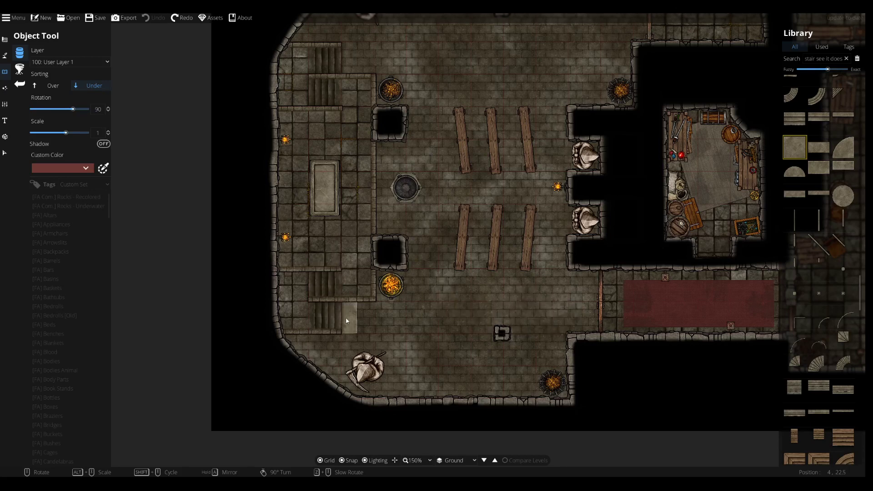
{"action": "left_click_drag", "start_coordinate": [524, 303], "coordinate": [462, 342]}
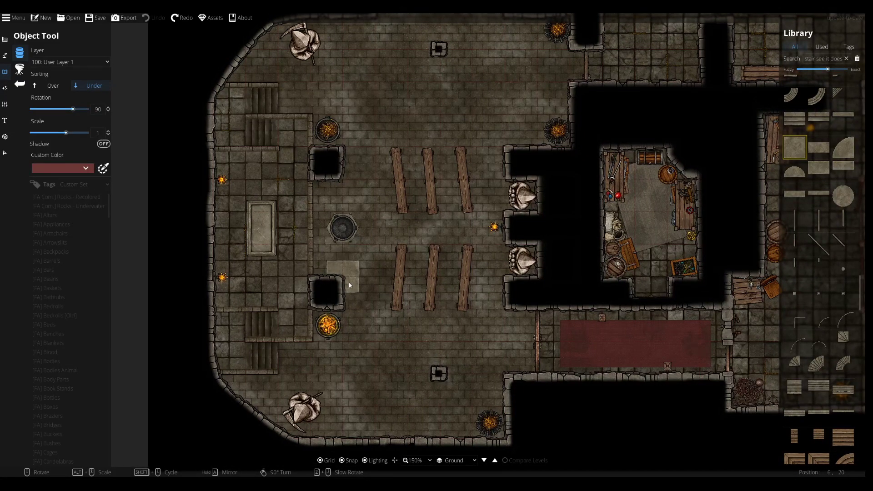
{"action": "left_click_drag", "start_coordinate": [404, 205], "coordinate": [408, 283]}
{"action": "left_click_drag", "start_coordinate": [490, 288], "coordinate": [305, 197]}
{"action": "left_click_drag", "start_coordinate": [288, 304], "coordinate": [427, 260]}
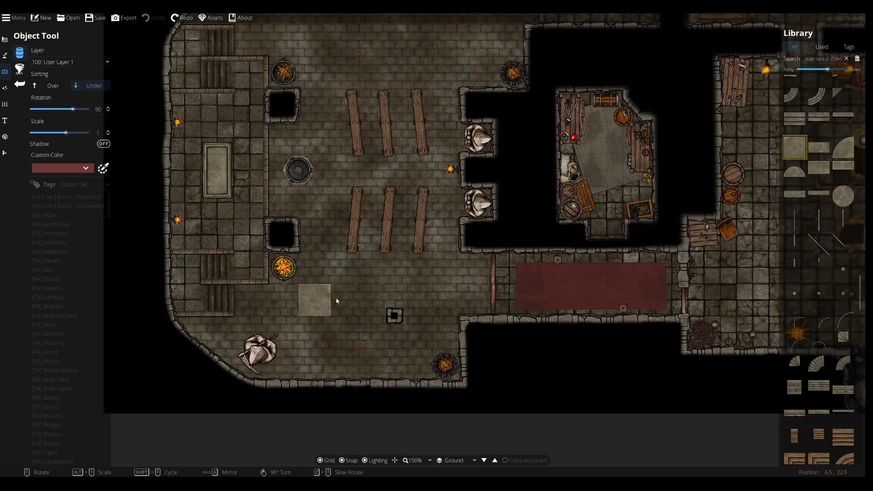
{"action": "left_click_drag", "start_coordinate": [411, 187], "coordinate": [486, 330]}
{"action": "left_click_drag", "start_coordinate": [602, 274], "coordinate": [483, 388]}
{"action": "left_click_drag", "start_coordinate": [362, 236], "coordinate": [270, 363]}
{"action": "left_click_drag", "start_coordinate": [286, 264], "coordinate": [353, 295]}
{"action": "mouse_move", "coordinate": [485, 281]}
{"action": "left_mouse_down"}
{"action": "mouse_move", "coordinate": [275, 279]}
{"action": "mouse_move", "coordinate": [298, 214]}
{"action": "mouse_move", "coordinate": [312, 123]}
{"action": "left_mouse_up"}
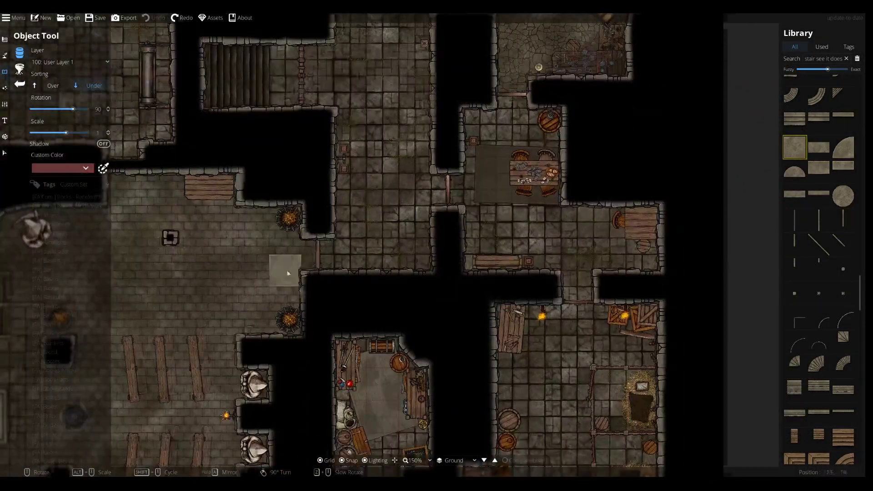
- Survey the northeastern bedroom, the dining room, the central storeroom and the eastern stable area, and return to the large hall
{"action": "left_click_drag", "start_coordinate": [246, 347], "coordinate": [385, 237]}
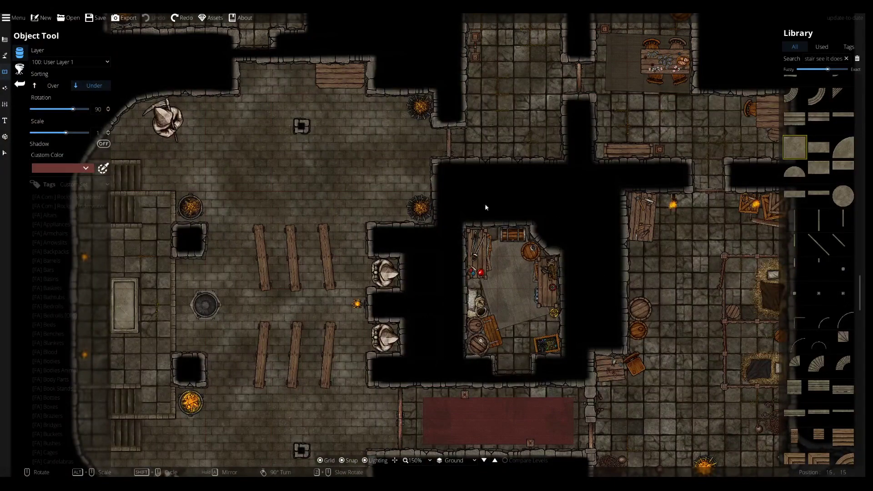
{"action": "mouse_move", "coordinate": [443, 238]}
{"action": "left_mouse_down"}
{"action": "mouse_move", "coordinate": [399, 317]}
{"action": "mouse_move", "coordinate": [377, 334]}
{"action": "left_mouse_up"}
{"action": "left_click_drag", "start_coordinate": [443, 175], "coordinate": [371, 399]}
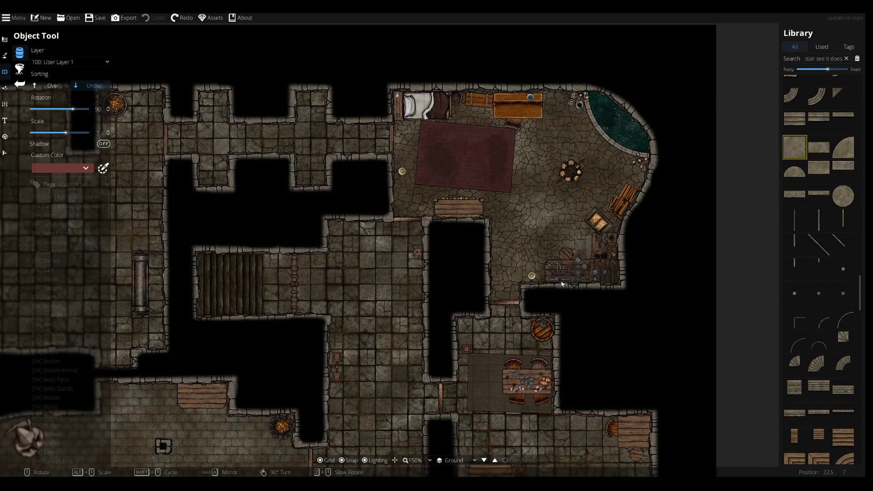
{"action": "left_click_drag", "start_coordinate": [510, 304], "coordinate": [532, 98]}
{"action": "left_click_drag", "start_coordinate": [582, 203], "coordinate": [546, 329]}
{"action": "left_click_drag", "start_coordinate": [594, 106], "coordinate": [574, 210]}
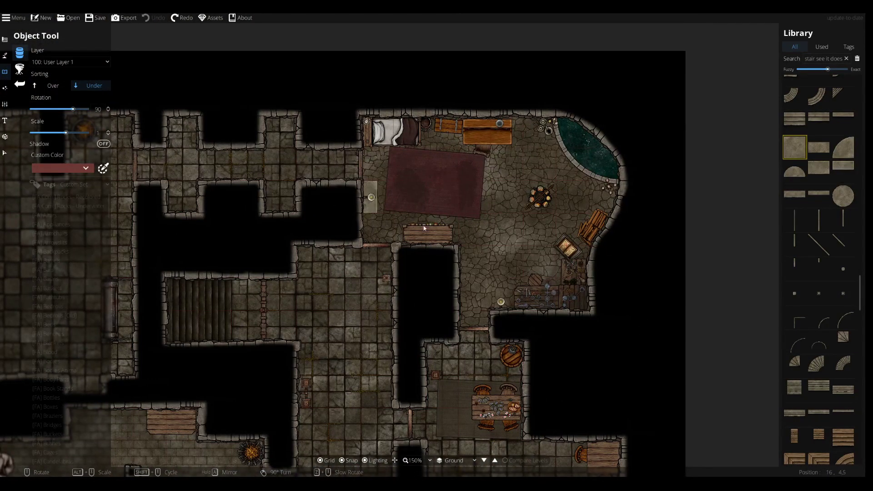
{"action": "key", "text": "s"}
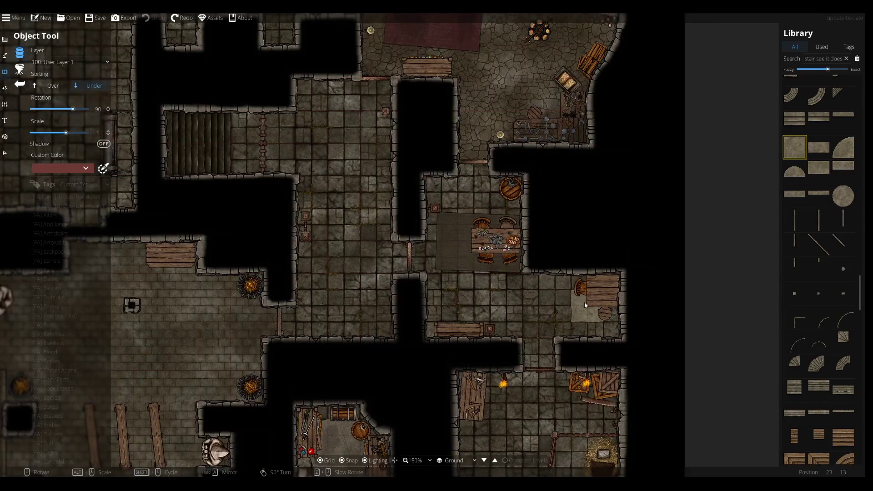
{"action": "key", "text": "s"}
{"action": "key", "text": "a"}
{"action": "key", "text": "s"}
{"action": "key", "text": "a"}
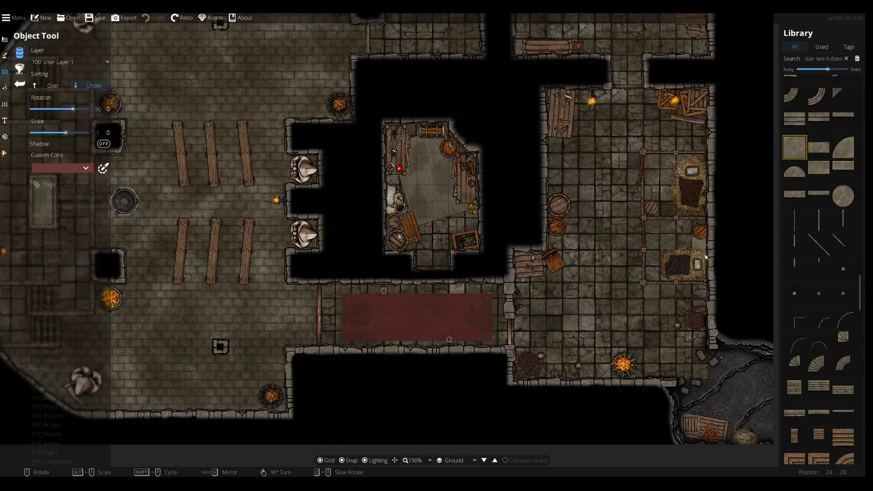
{"action": "key", "text": "a"}
{"action": "key", "text": "w"}
{"action": "key", "text": "s"}
{"action": "key", "text": "a"}
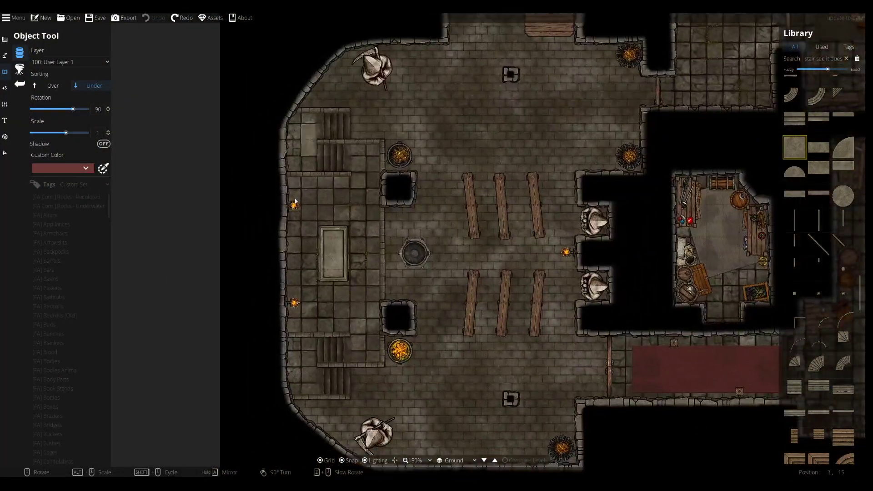
{"action": "key", "text": "s"}
{"action": "key", "text": "a"}
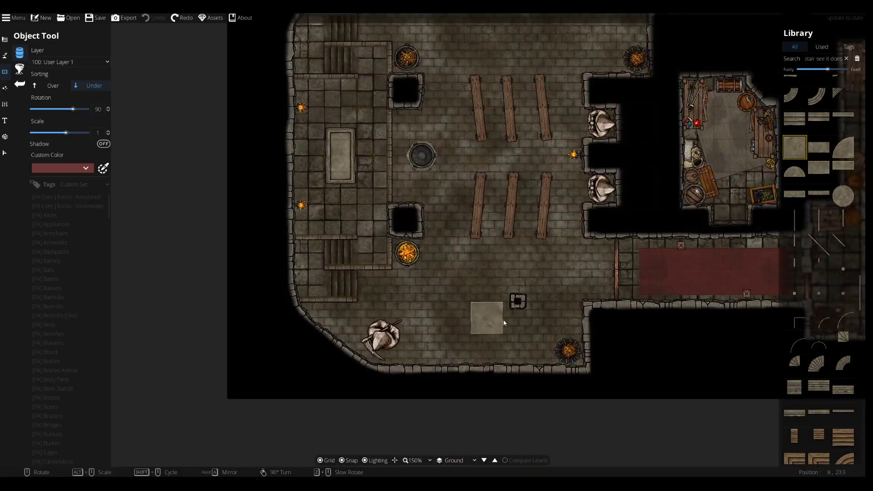
{"action": "key", "text": "w"}
{"action": "key", "text": "d"}
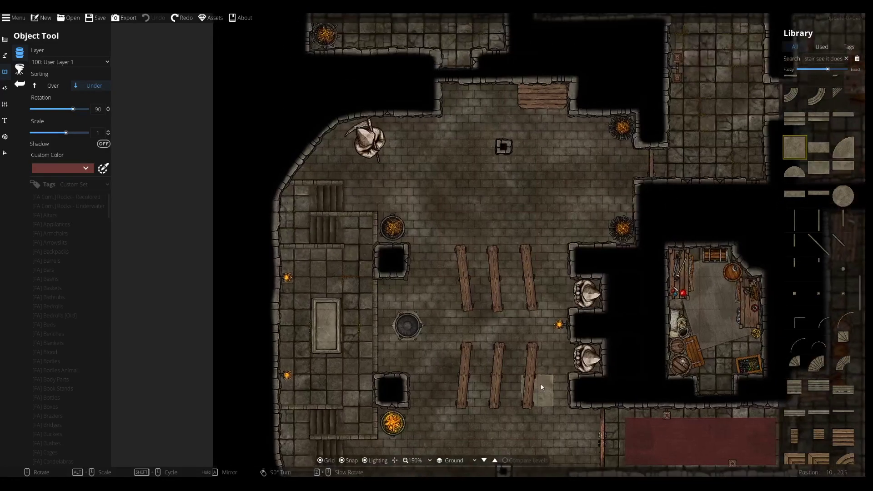
{"action": "key", "text": "s"}
{"action": "key", "text": "d"}
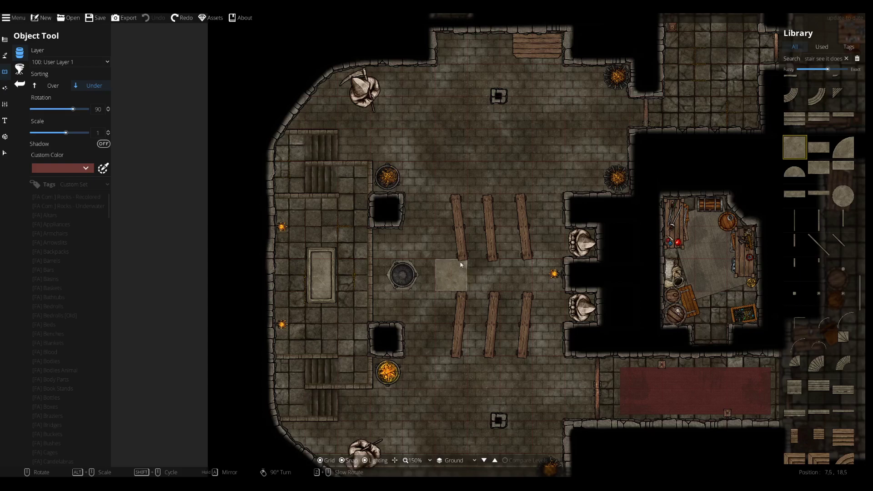
- Place plain stone slabs rotated 90° as landings beside the lower and upper staircases, between the stairs and the hall's west wall
{"action": "mouse_move", "coordinate": [459, 340]}
{"action": "left_mouse_down"}
{"action": "mouse_move", "coordinate": [475, 178]}
{"action": "mouse_move", "coordinate": [463, 342]}
{"action": "left_mouse_up"}
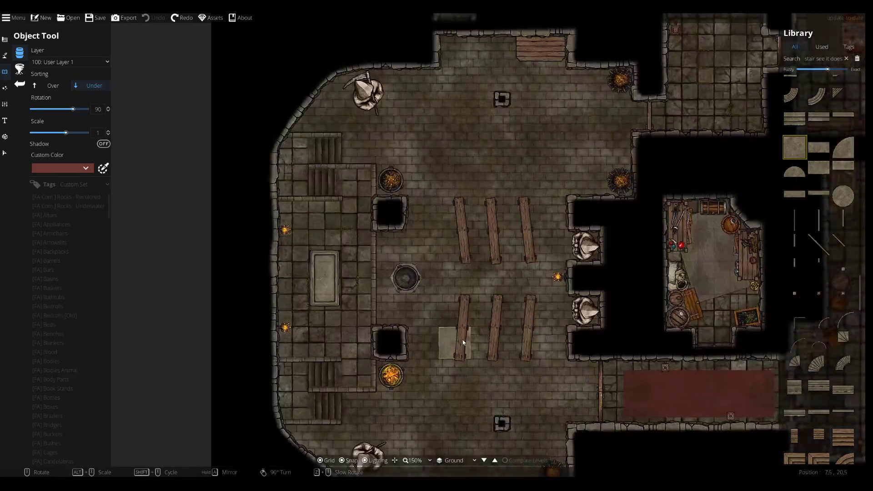
{"action": "left_click_drag", "start_coordinate": [446, 120], "coordinate": [491, 90]}
{"action": "key", "text": "s"}
{"action": "mouse_move", "coordinate": [801, 145]}
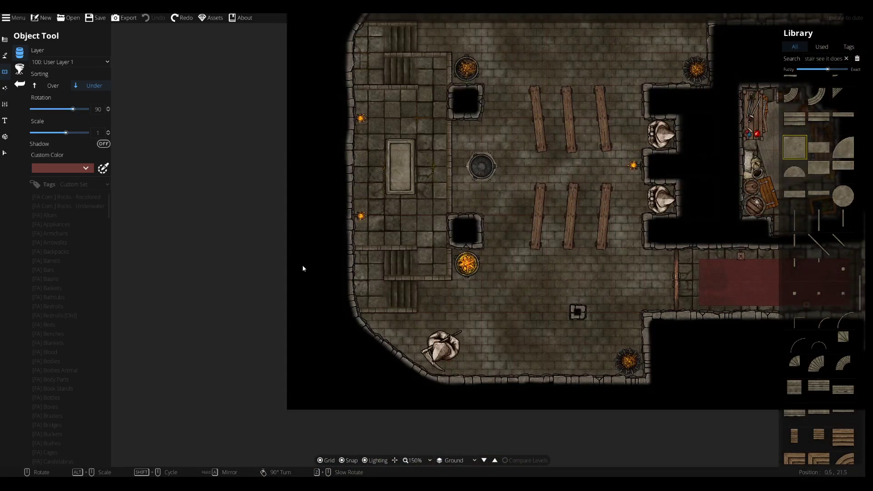
{"action": "left_click", "coordinate": [405, 307]}
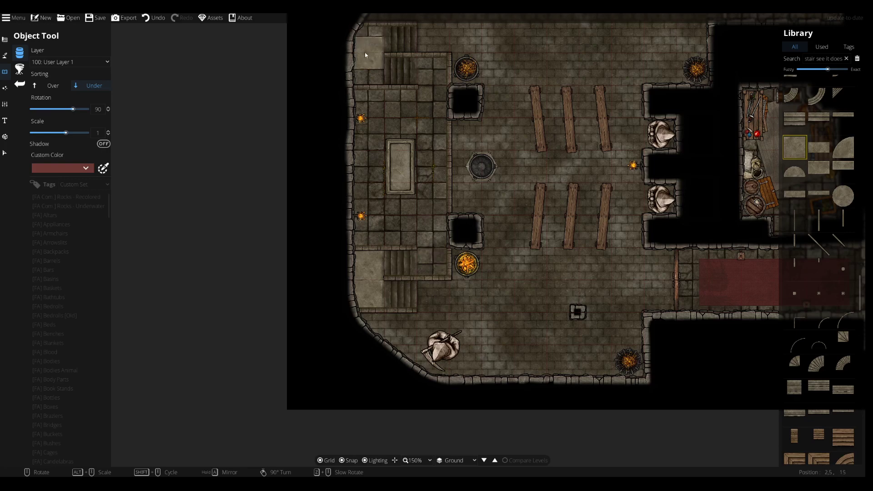
{"action": "left_click_drag", "start_coordinate": [363, 49], "coordinate": [375, 115]}
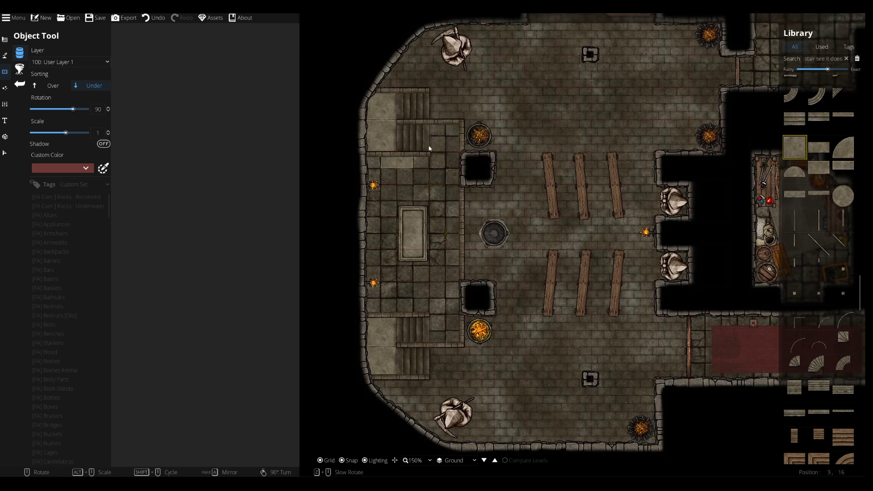
{"action": "scroll", "coordinate": [454, 77], "scroll_direction": "down", "scroll_amount": 1}
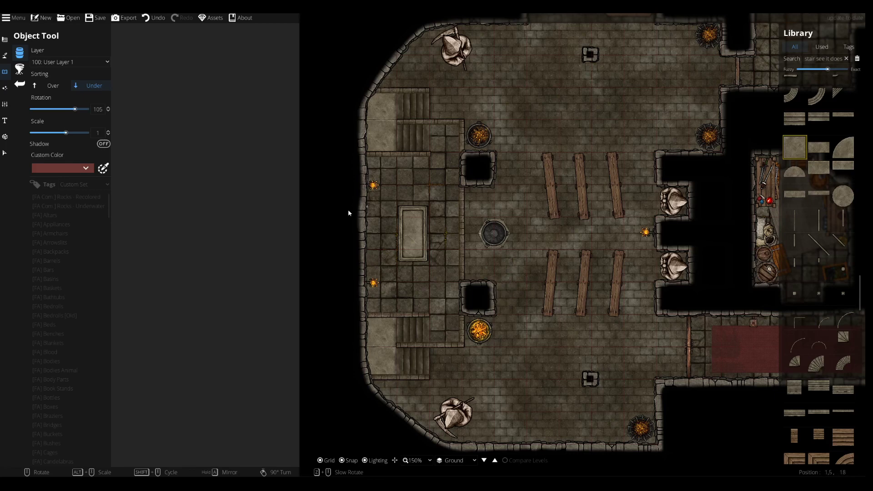
- Select the upper square pillar beside the altar platform, scale it down slightly and realign it with the platform's edge
{"action": "left_click", "coordinate": [6, 153]}
{"action": "left_click_drag", "start_coordinate": [424, 278], "coordinate": [423, 258]}
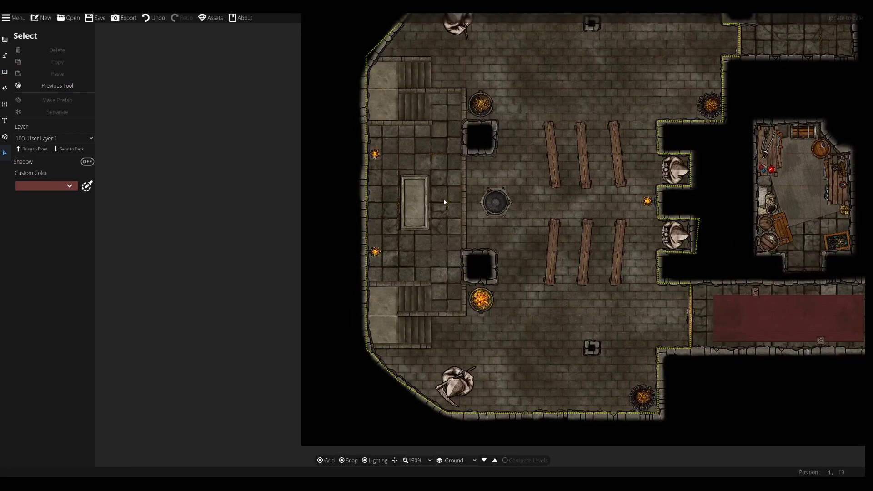
{"action": "scroll", "coordinate": [478, 218], "scroll_direction": "up", "scroll_amount": 2}
{"action": "left_click", "coordinate": [432, 129]}
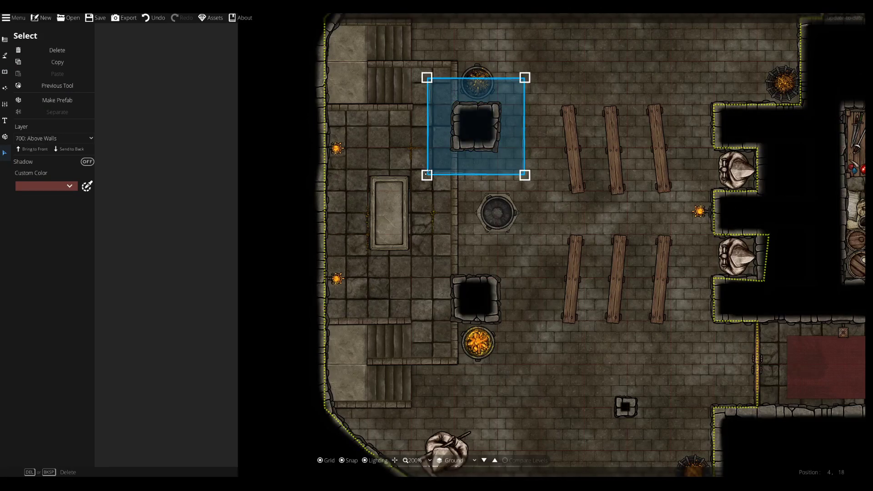
{"action": "left_click_drag", "start_coordinate": [426, 174], "coordinate": [432, 170]}
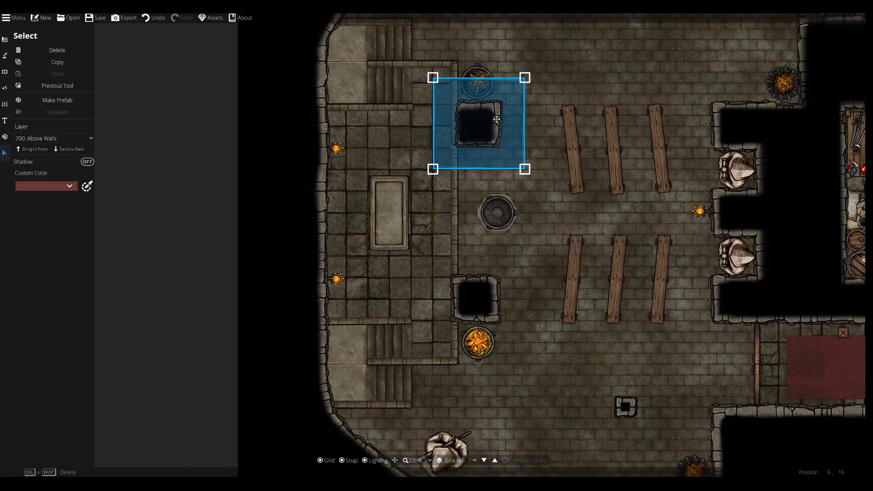
{"action": "left_click_drag", "start_coordinate": [498, 119], "coordinate": [496, 119]}
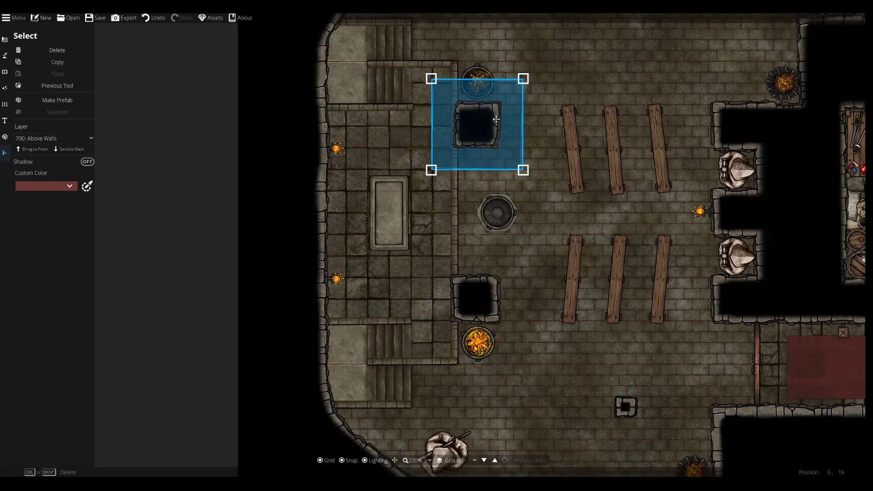
- Scale down the lower square pillar to match the upper one, align it with the platform's edge and deselect it
{"action": "left_click", "coordinate": [484, 287]}
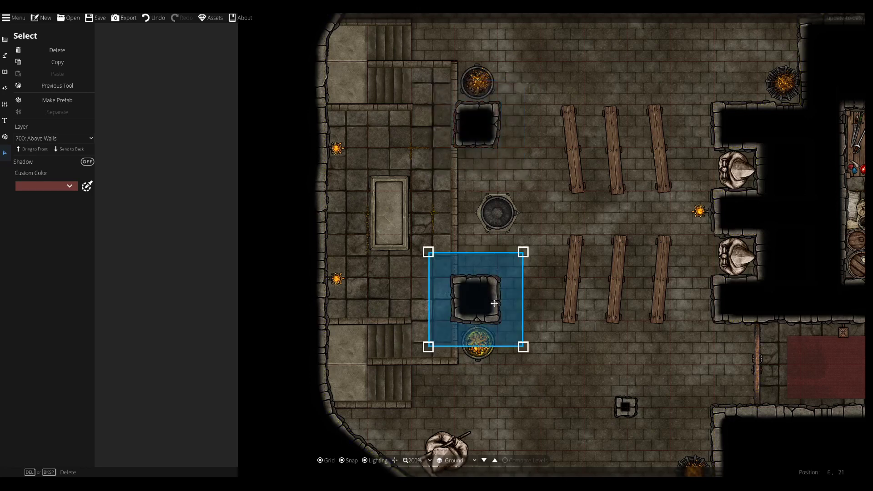
{"action": "left_click", "coordinate": [340, 333]}
{"action": "left_click", "coordinate": [452, 319]}
{"action": "left_click_drag", "start_coordinate": [426, 348], "coordinate": [430, 346]}
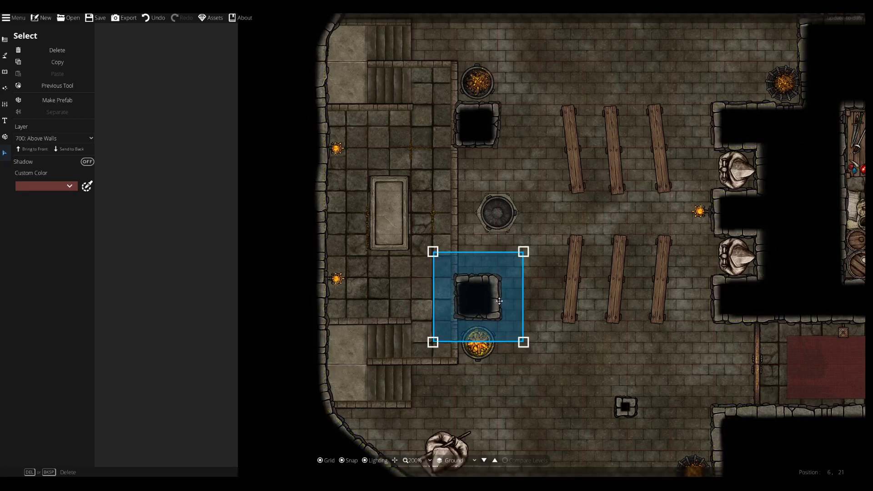
{"action": "left_click_drag", "start_coordinate": [499, 300], "coordinate": [496, 303]}
{"action": "left_click_drag", "start_coordinate": [522, 344], "coordinate": [518, 342]}
{"action": "left_click_drag", "start_coordinate": [498, 309], "coordinate": [498, 310]}
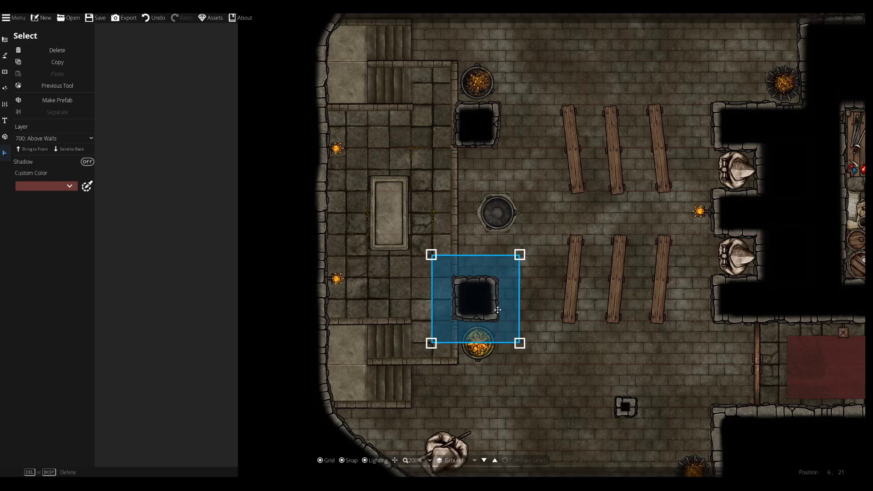
{"action": "left_click_drag", "start_coordinate": [498, 310], "coordinate": [497, 310]}
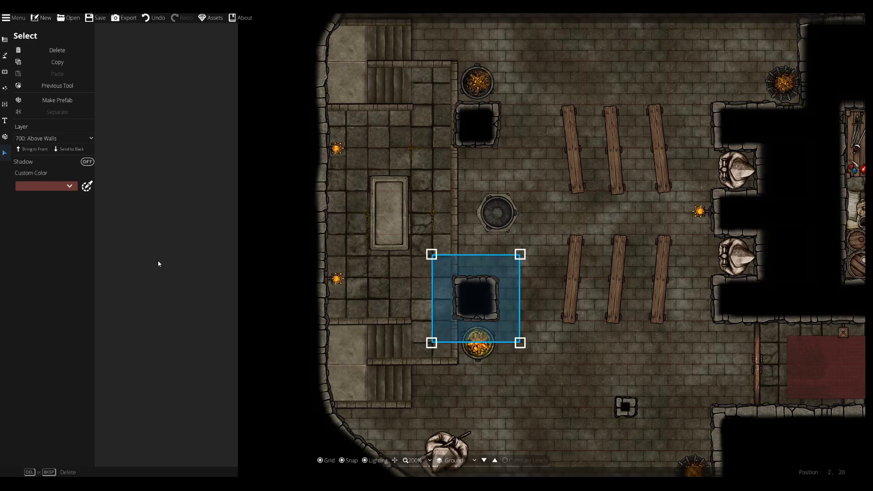
{"action": "left_click", "coordinate": [258, 285]}
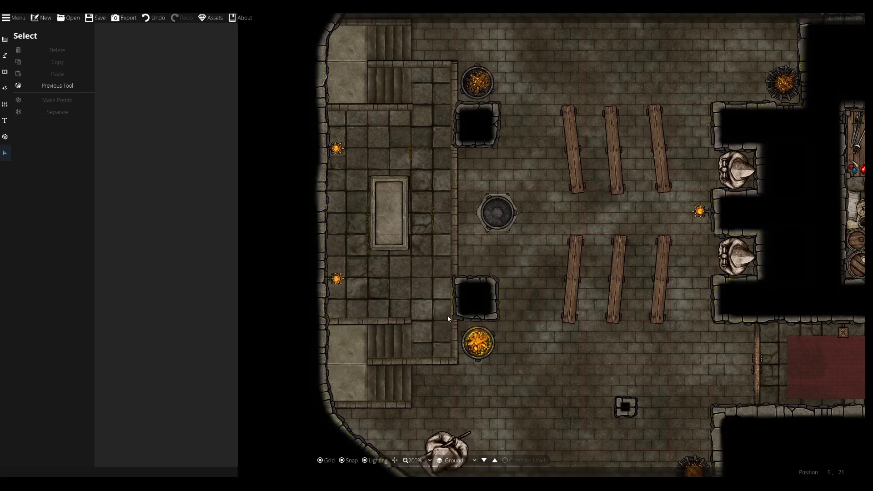
{"action": "scroll", "coordinate": [463, 325], "scroll_direction": "up", "scroll_amount": 2}
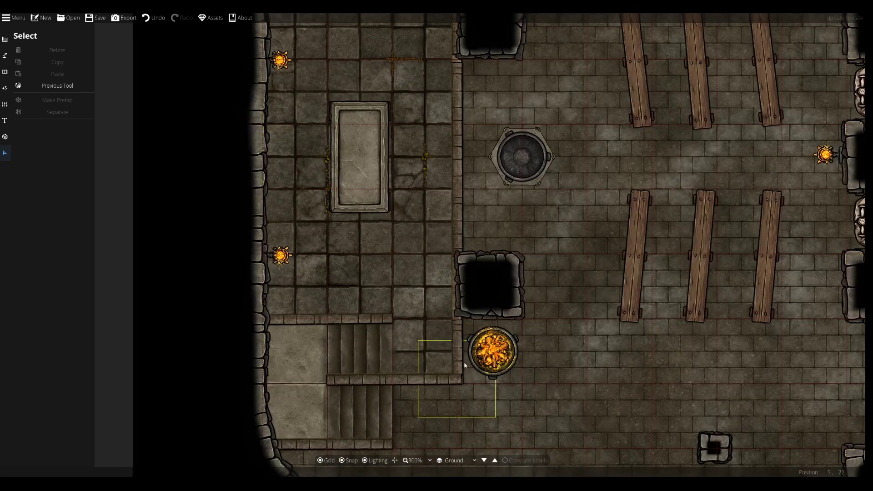
{"action": "left_click", "coordinate": [5, 55]}
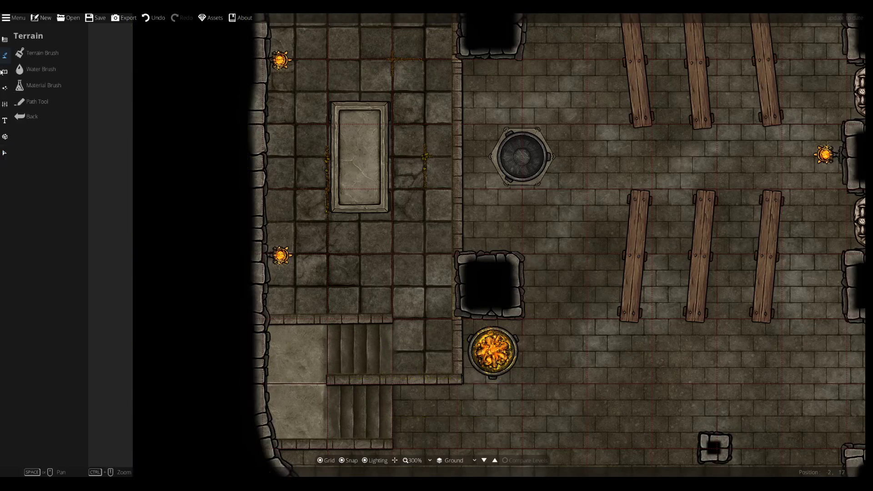
{"action": "left_click", "coordinate": [37, 101]}
{"action": "left_click", "coordinate": [71, 50]}
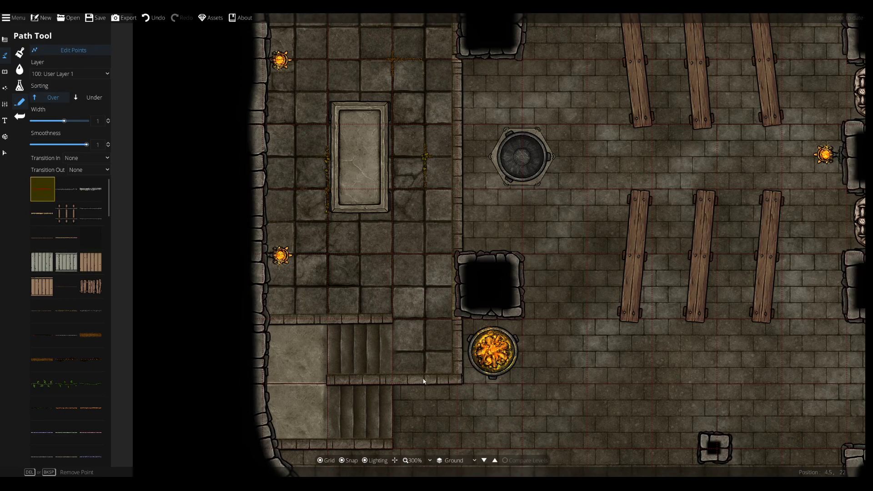
{"action": "scroll", "coordinate": [425, 380], "scroll_direction": "up", "scroll_amount": 3}
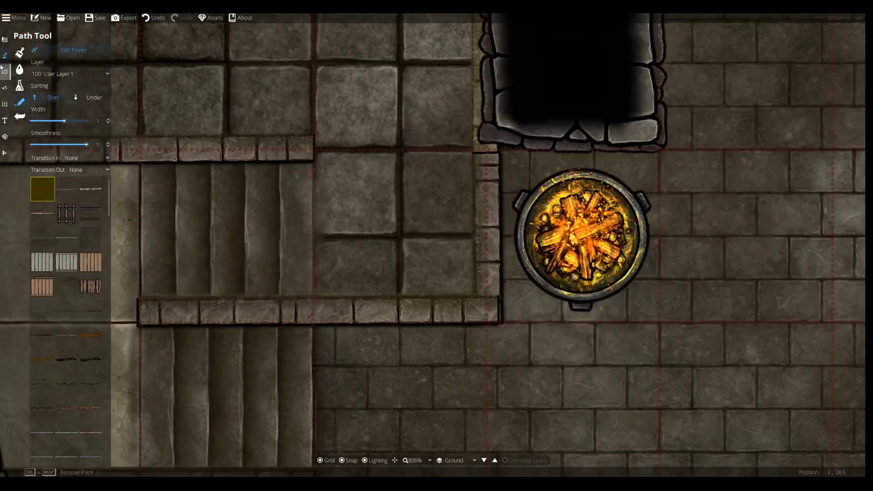
{"action": "left_click", "coordinate": [5, 88]}
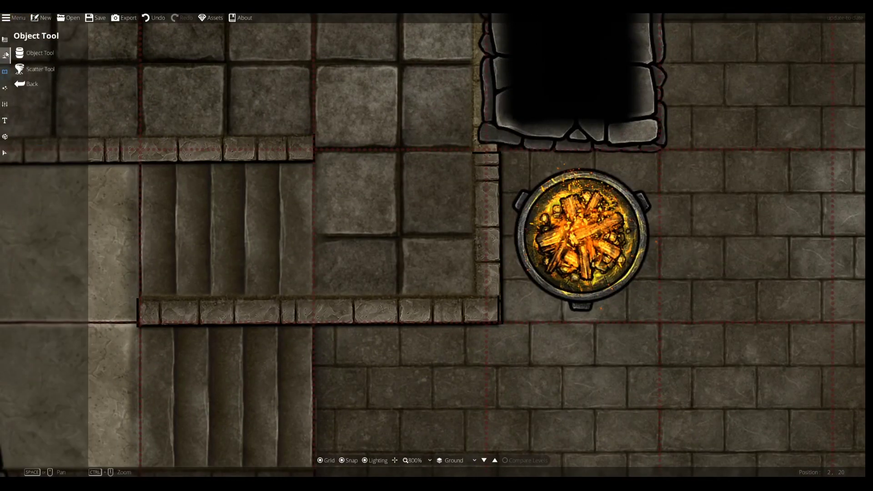
- Turn off snapping and adjust the border walls' points at the altar platform's southeast corner so both walls meet flush
{"action": "left_click", "coordinate": [5, 40]}
{"action": "left_click", "coordinate": [37, 70]}
{"action": "left_click", "coordinate": [71, 50]}
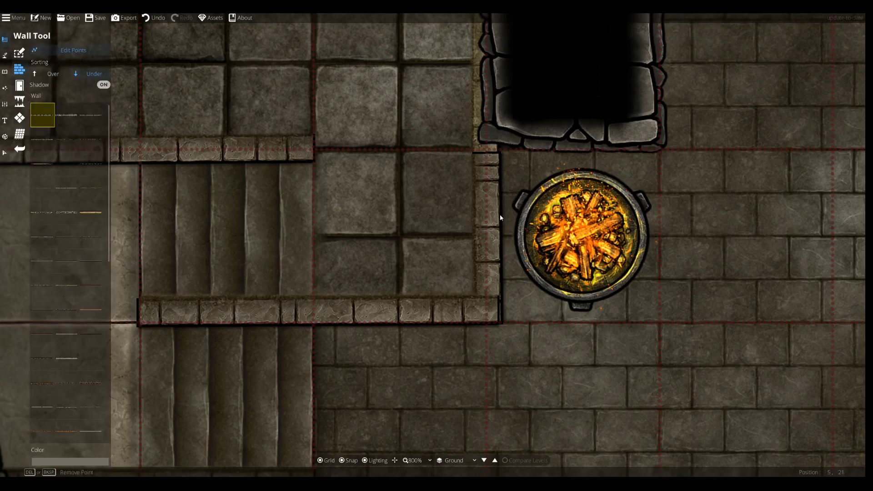
{"action": "left_click_drag", "start_coordinate": [499, 311], "coordinate": [499, 312]}
{"action": "key", "text": "s"}
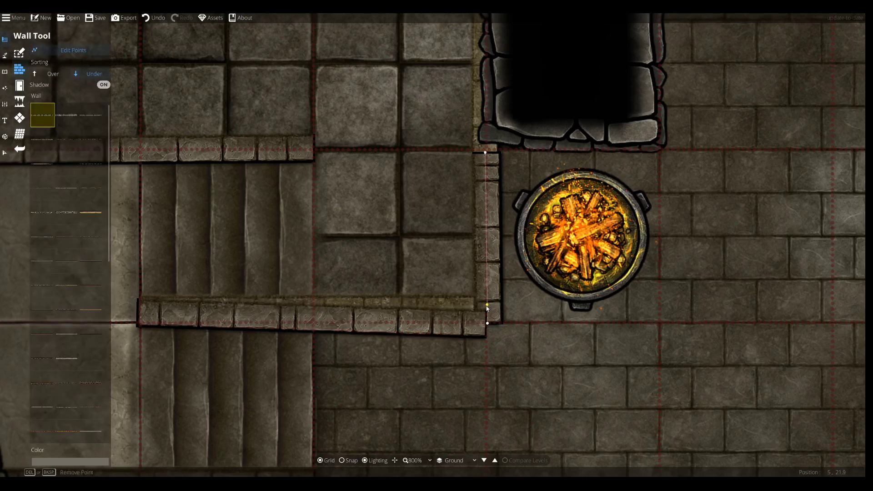
{"action": "left_click_drag", "start_coordinate": [486, 327], "coordinate": [501, 311]}
- Extend the northern end of the platform's lower east border wall so it runs beneath the lower square pillar
{"action": "left_click_drag", "start_coordinate": [479, 205], "coordinate": [487, 268]}
{"action": "left_click_drag", "start_coordinate": [415, 164], "coordinate": [416, 232]}
{"action": "left_click", "coordinate": [488, 276]}
{"action": "left_click_drag", "start_coordinate": [490, 278], "coordinate": [488, 120]}
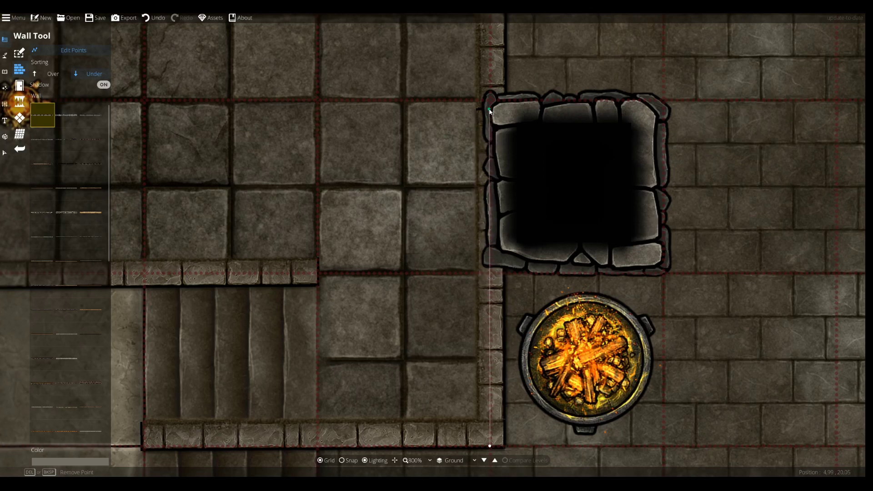
{"action": "left_click_drag", "start_coordinate": [521, 274], "coordinate": [502, 167]}
- Check the light's shadows along the platform's east border and realign the wall points beneath the lower pillar
{"action": "left_click", "coordinate": [4, 87]}
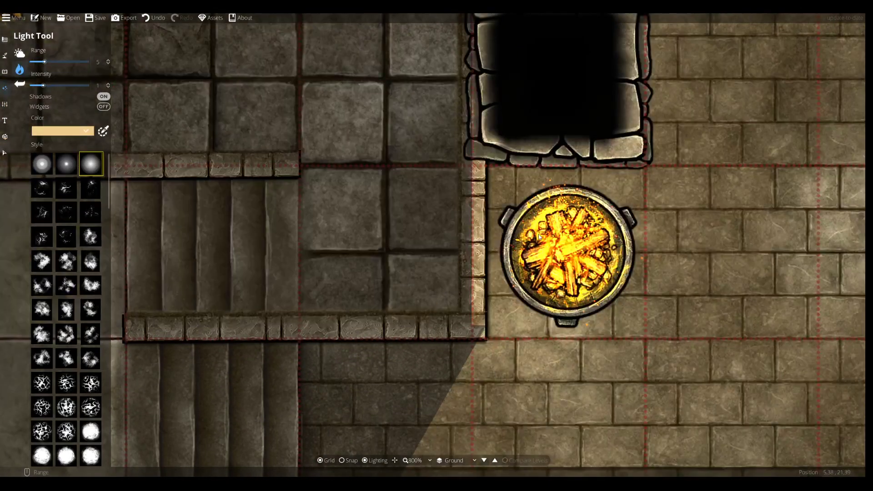
{"action": "scroll", "coordinate": [541, 231], "scroll_direction": "down", "scroll_amount": 5}
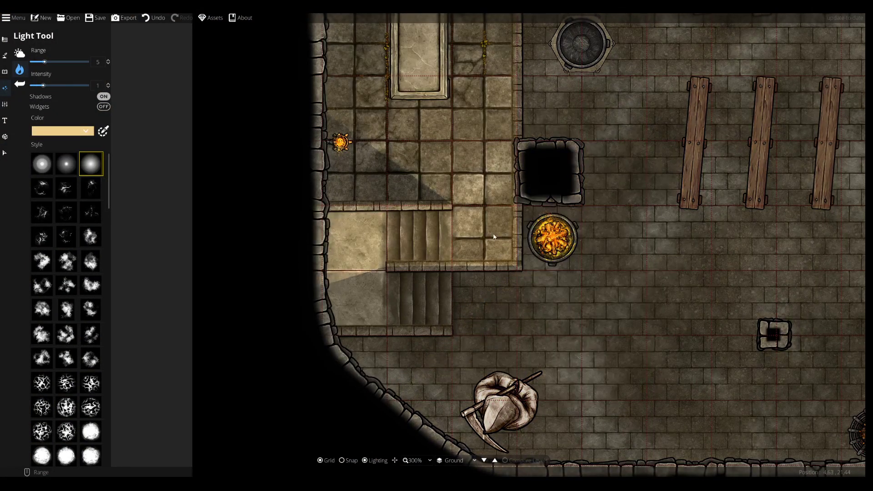
{"action": "left_click_drag", "start_coordinate": [436, 191], "coordinate": [432, 266]}
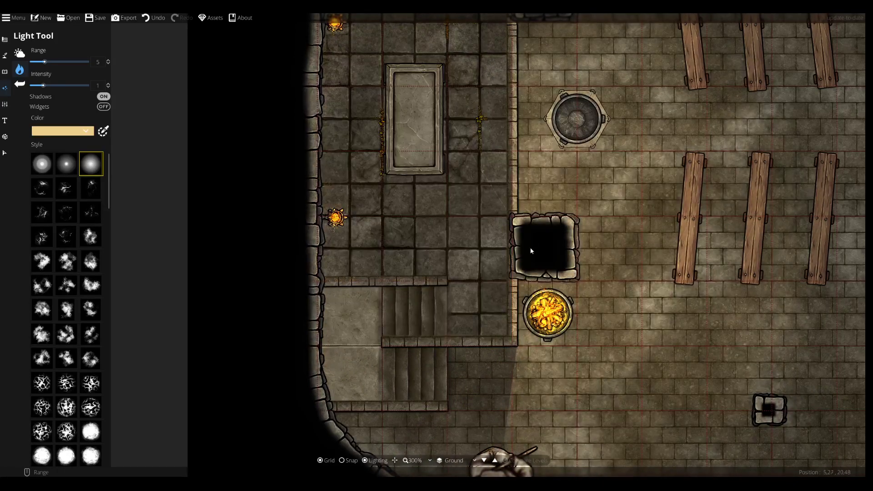
{"action": "scroll", "coordinate": [531, 246], "scroll_direction": "up", "scroll_amount": 2}
{"action": "scroll", "coordinate": [530, 246], "scroll_direction": "up", "scroll_amount": 2}
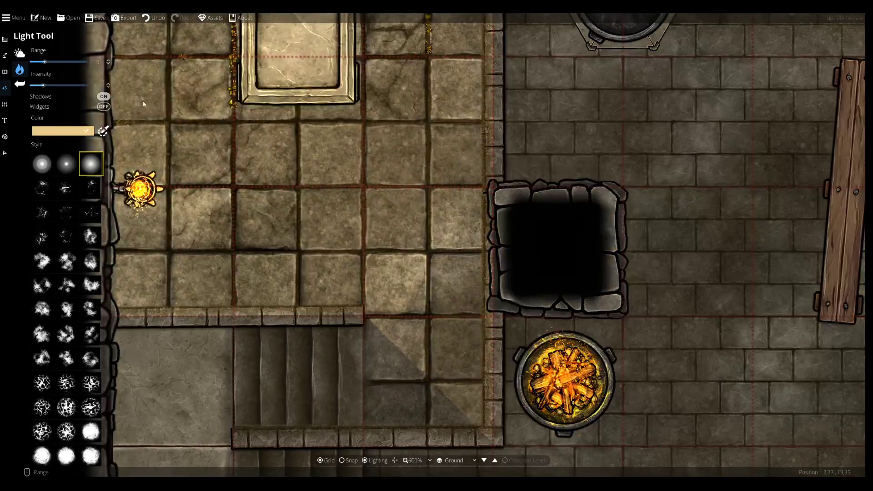
{"action": "left_click", "coordinate": [5, 55]}
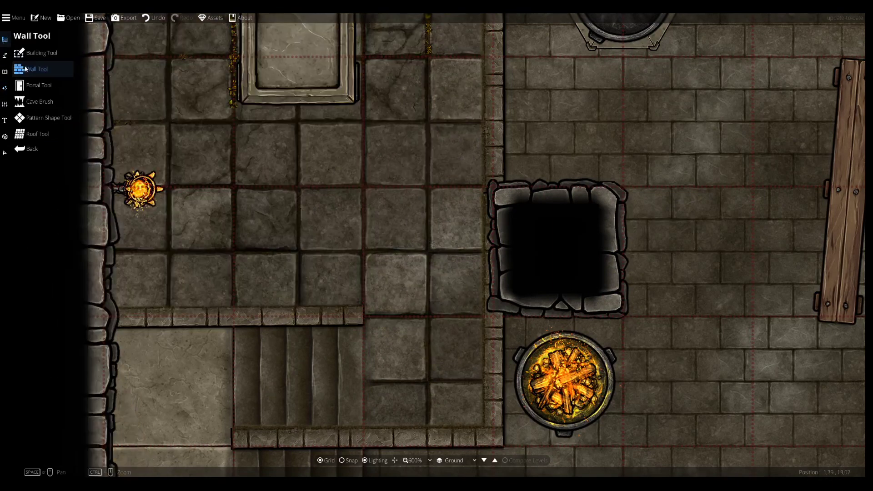
{"action": "left_click", "coordinate": [36, 69]}
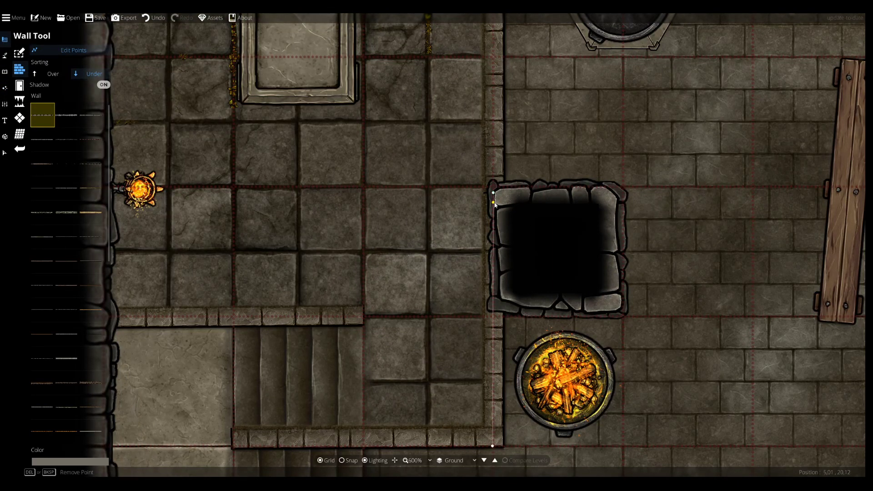
{"action": "left_click_drag", "start_coordinate": [492, 192], "coordinate": [492, 196]}
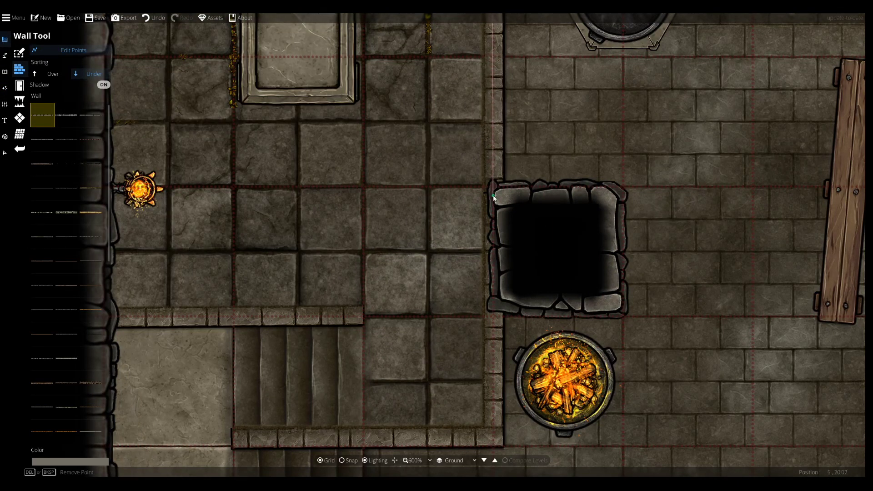
- Extend the middle east border wall's northern end beneath the upper square pillar to close the gap
{"action": "left_click_drag", "start_coordinate": [429, 185], "coordinate": [511, 300]}
{"action": "left_click_drag", "start_coordinate": [411, 311], "coordinate": [483, 459]}
{"action": "left_click_drag", "start_coordinate": [471, 141], "coordinate": [440, 300]}
{"action": "scroll", "coordinate": [450, 264], "scroll_direction": "down", "scroll_amount": 5}
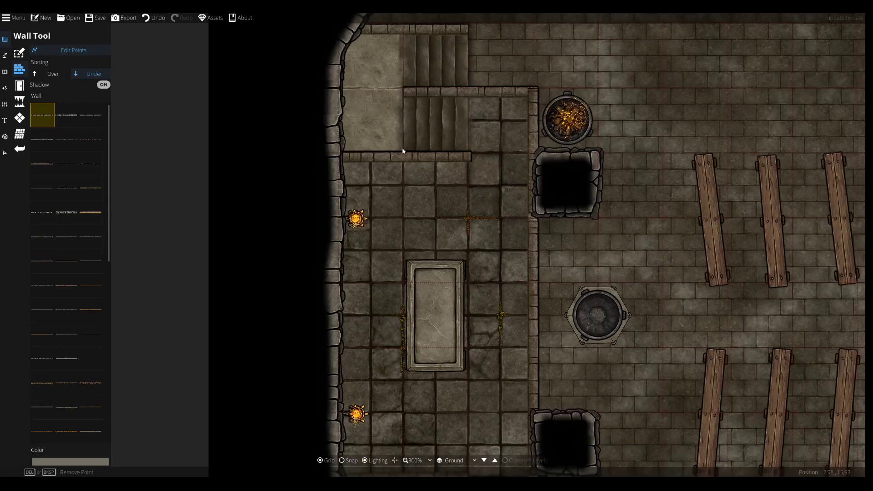
{"action": "left_click_drag", "start_coordinate": [464, 305], "coordinate": [401, 196]}
{"action": "left_click", "coordinate": [472, 150]}
{"action": "key", "text": "Up"}
{"action": "scroll", "coordinate": [467, 236], "scroll_direction": "up", "scroll_amount": 4}
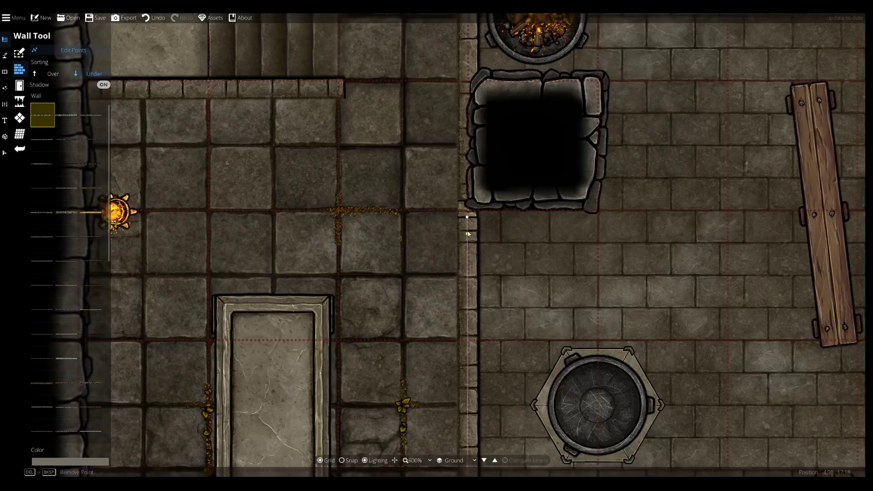
{"action": "left_click_drag", "start_coordinate": [469, 223], "coordinate": [468, 207]}
{"action": "left_click_drag", "start_coordinate": [466, 196], "coordinate": [468, 188]}
- Inspect the upper stairs, the platform border and the bench area across the temple hall
{"action": "left_click_drag", "start_coordinate": [303, 127], "coordinate": [359, 292]}
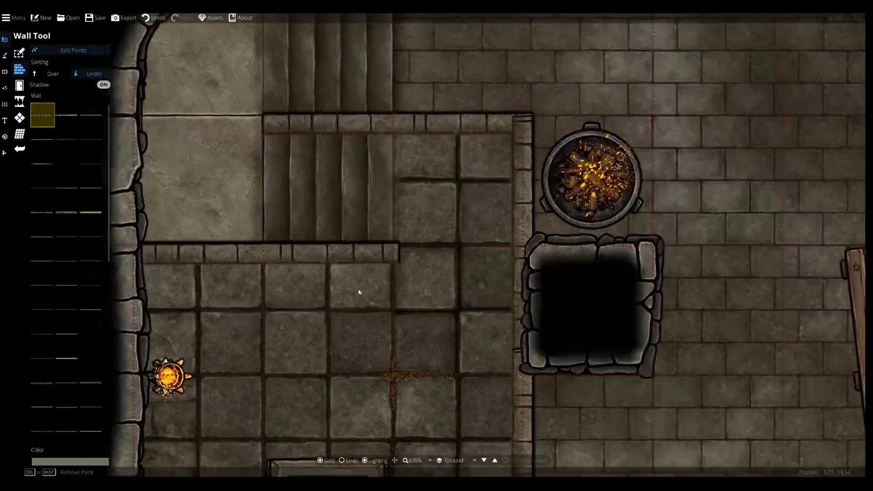
{"action": "left_click_drag", "start_coordinate": [388, 134], "coordinate": [412, 238]}
{"action": "left_click_drag", "start_coordinate": [654, 130], "coordinate": [176, 129]}
{"action": "scroll", "coordinate": [176, 130], "scroll_direction": "down", "scroll_amount": 2}
{"action": "left_click_drag", "start_coordinate": [475, 169], "coordinate": [503, 136]}
{"action": "scroll", "coordinate": [503, 136], "scroll_direction": "down", "scroll_amount": 1}
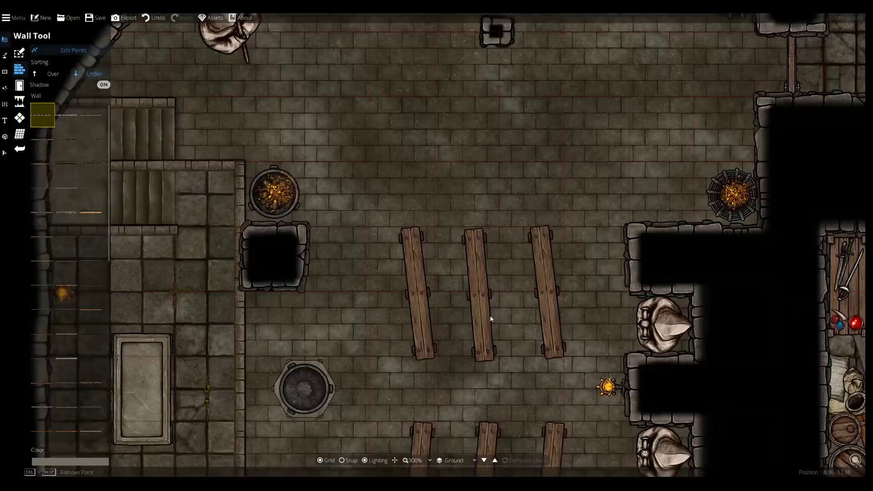
{"action": "left_click_drag", "start_coordinate": [427, 336], "coordinate": [424, 250]}
{"action": "key", "text": "Down"}
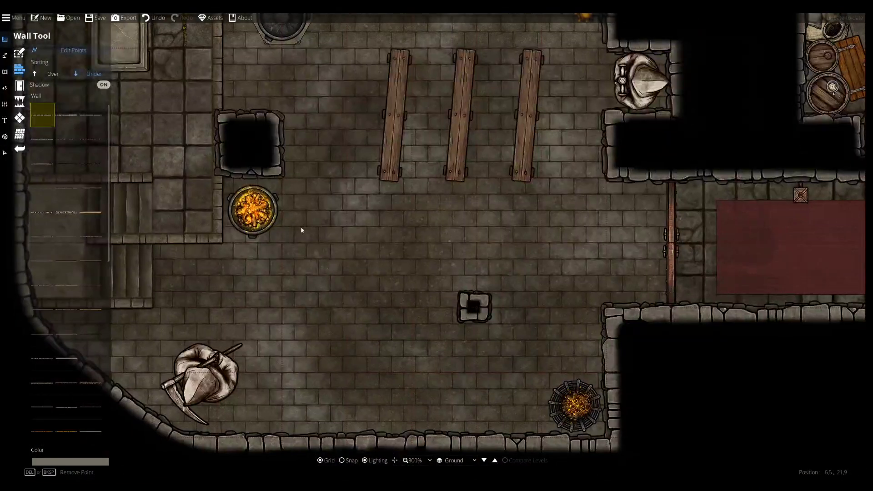
- Clear the object library's search and browse the asset tags, including [FA] Altars, for a suitable statue base
{"action": "left_click", "coordinate": [4, 71]}
{"action": "left_click", "coordinate": [32, 54]}
{"action": "left_click_drag", "start_coordinate": [404, 296], "coordinate": [489, 181]}
{"action": "scroll", "coordinate": [479, 195], "scroll_direction": "down", "scroll_amount": 1}
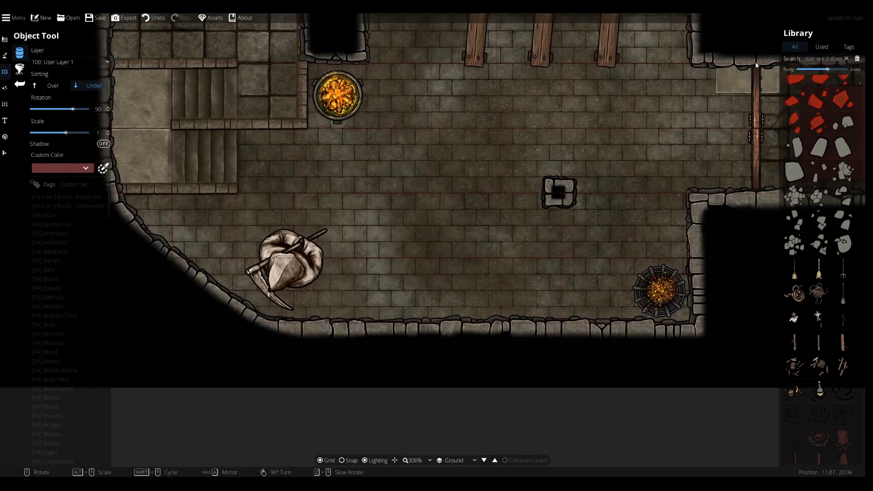
{"action": "left_click_drag", "start_coordinate": [807, 61], "coordinate": [864, 91]}
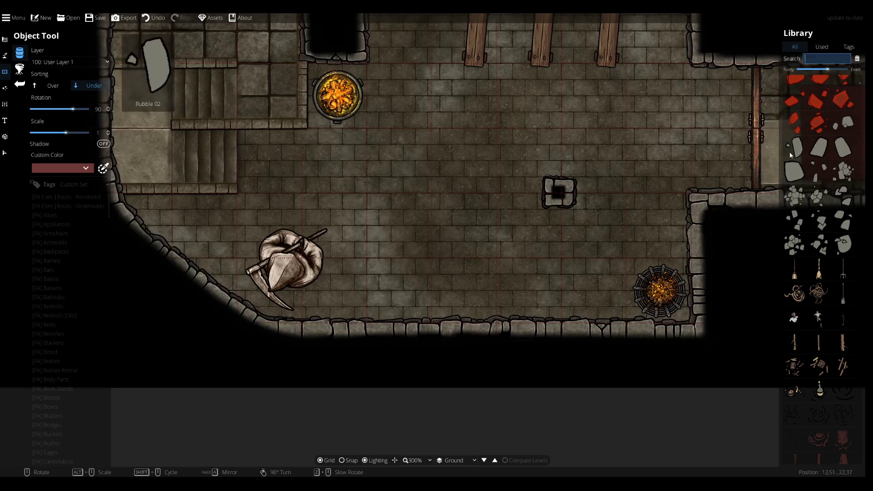
{"action": "left_click", "coordinate": [52, 316]}
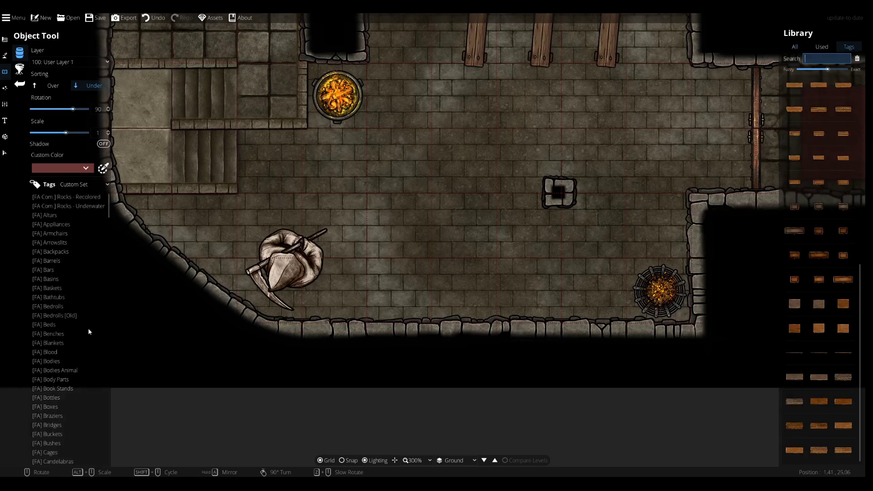
{"action": "scroll", "coordinate": [54, 313], "scroll_direction": "down", "scroll_amount": 4}
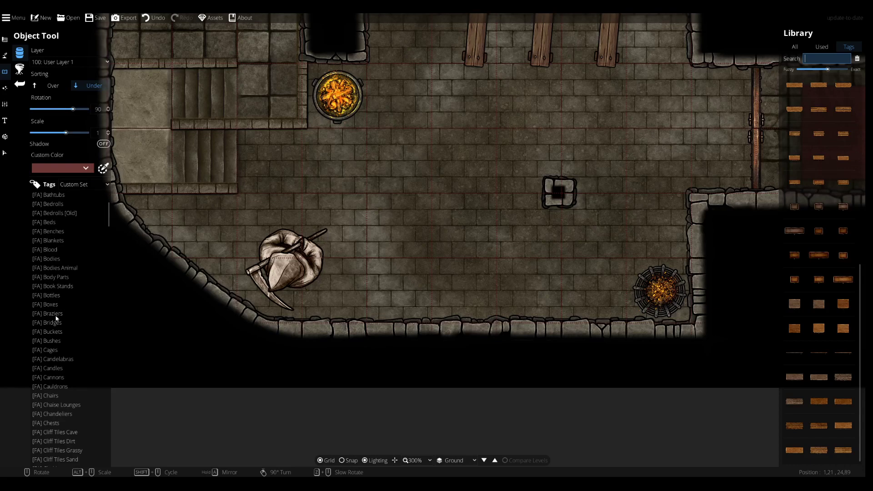
{"action": "scroll", "coordinate": [50, 295], "scroll_direction": "up", "scroll_amount": 4}
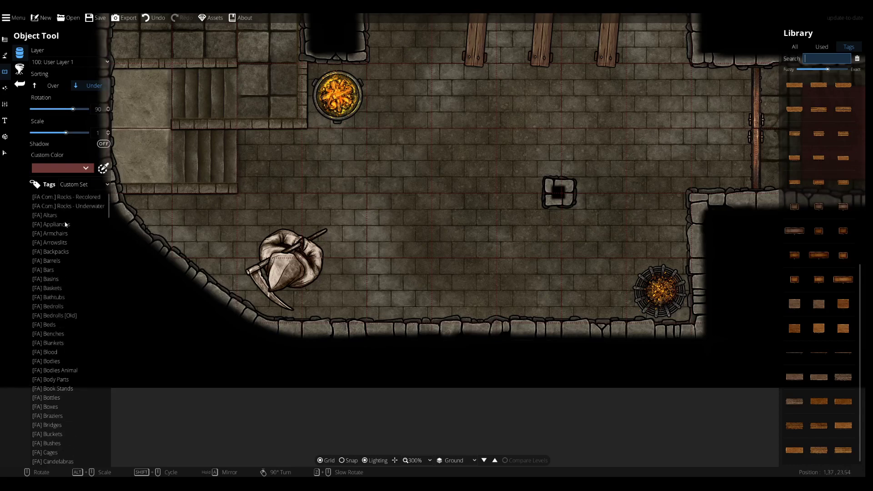
{"action": "left_click", "coordinate": [60, 216]}
{"action": "left_click", "coordinate": [841, 270]}
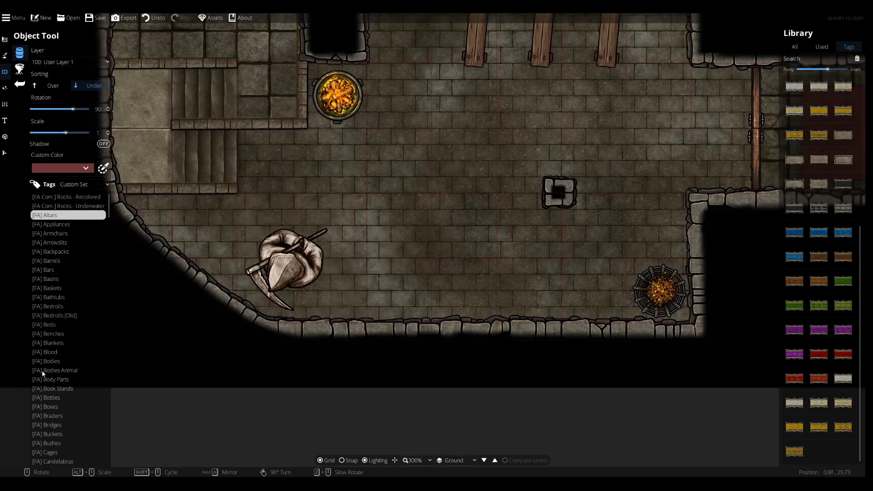
{"action": "left_click", "coordinate": [46, 352]}
{"action": "scroll", "coordinate": [43, 317], "scroll_direction": "down", "scroll_amount": 10}
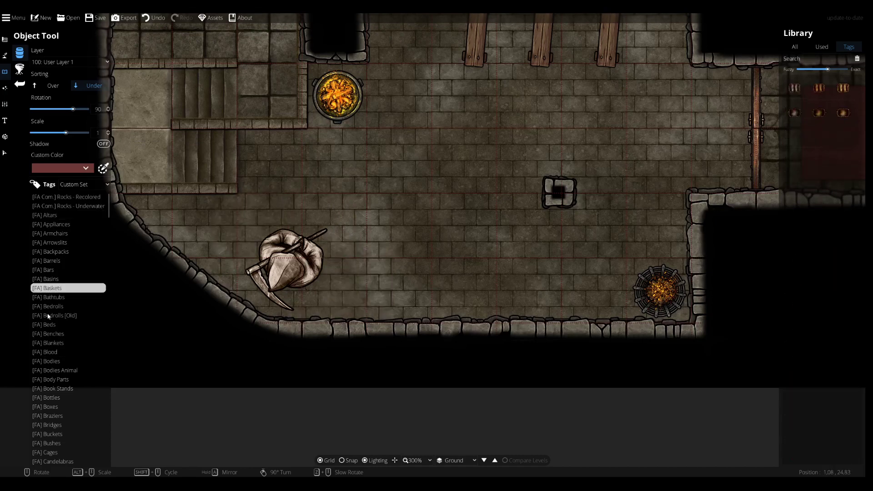
{"action": "left_click", "coordinate": [53, 364]}
{"action": "scroll", "coordinate": [53, 369], "scroll_direction": "down", "scroll_amount": 10}
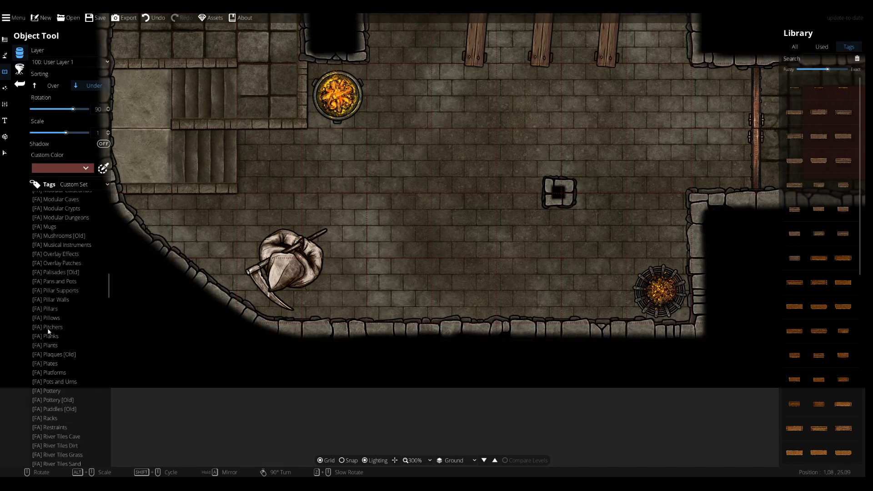
- Filter the library by the [FA] Platforms tag, reduce the scale to 0.4 and choose the uncoloured engraved hexagonal stone platform
{"action": "left_click", "coordinate": [52, 374]}
{"action": "left_click", "coordinate": [819, 209]}
{"action": "scroll", "coordinate": [337, 246], "scroll_direction": "down", "scroll_amount": 7, "text": "alt"}
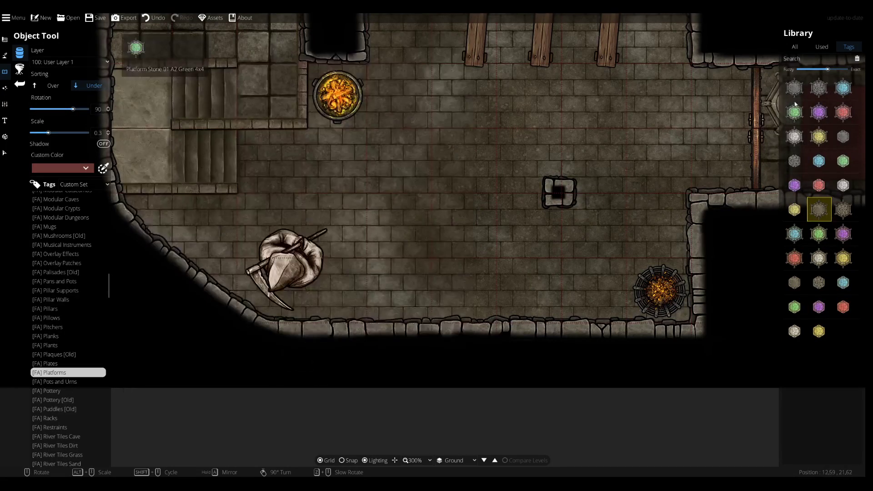
{"action": "left_click", "coordinate": [794, 87]}
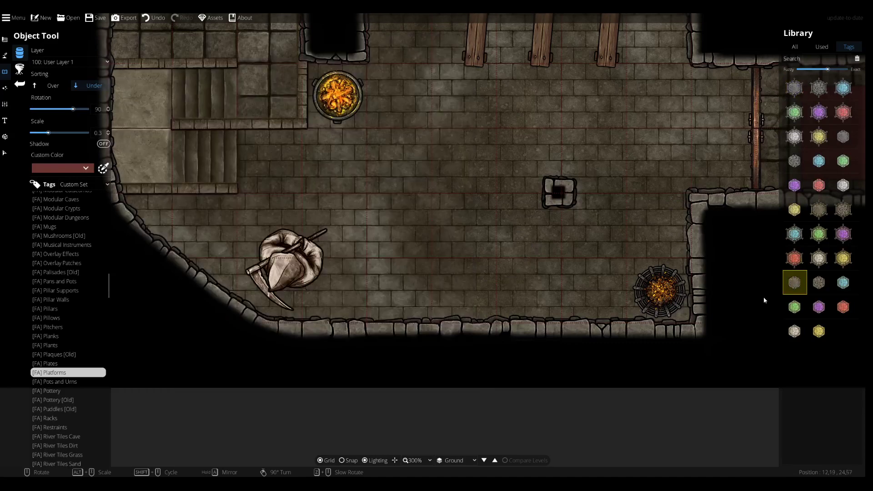
{"action": "left_click", "coordinate": [795, 331]}
{"action": "scroll", "coordinate": [291, 260], "scroll_direction": "up", "scroll_amount": 1, "text": "alt"}
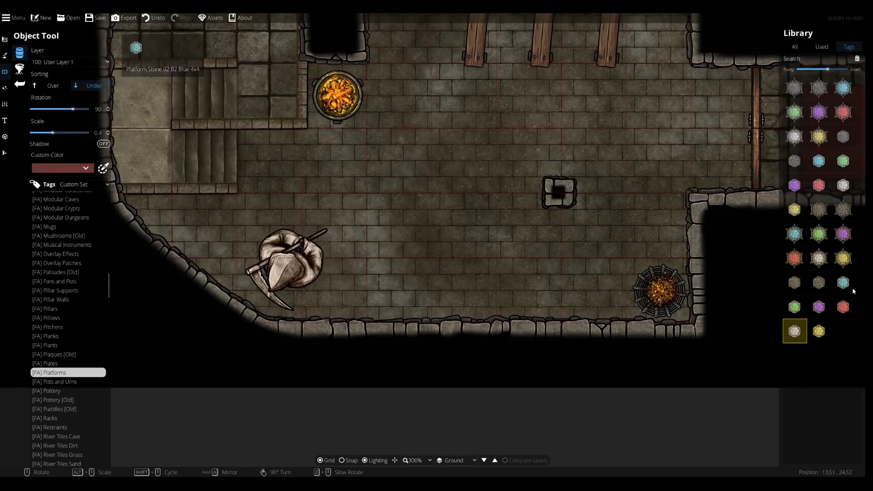
{"action": "left_click", "coordinate": [841, 309]}
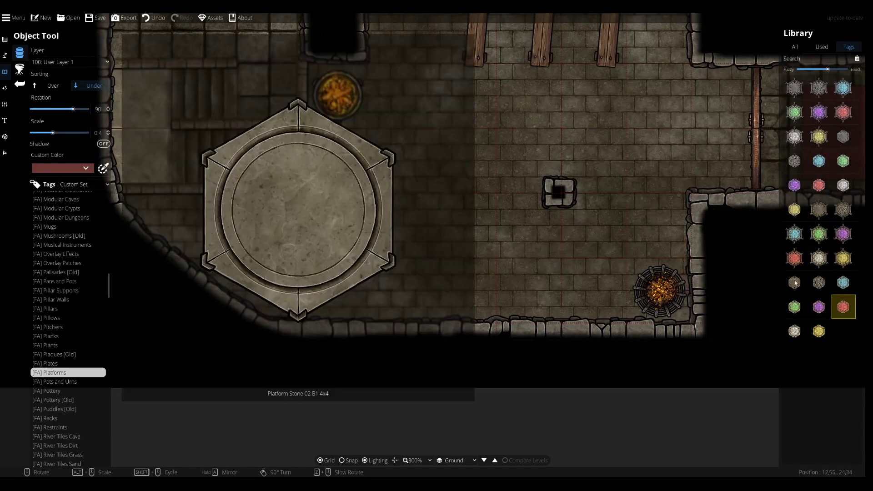
{"action": "left_click", "coordinate": [814, 282]}
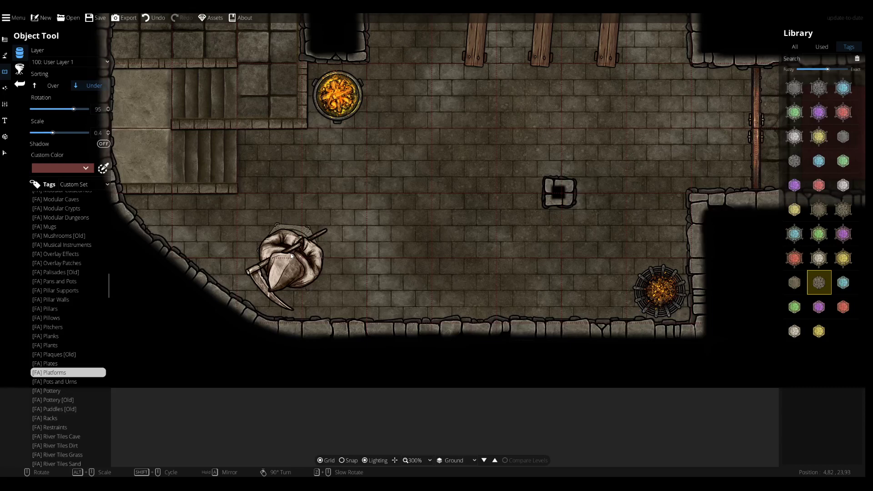
- Place the hexagonal platform at scale 0.5 and 95° rotation under the southwestern hooded statue, undoing and redoing the placement once
{"action": "scroll", "coordinate": [291, 258], "scroll_direction": "up", "scroll_amount": 1}
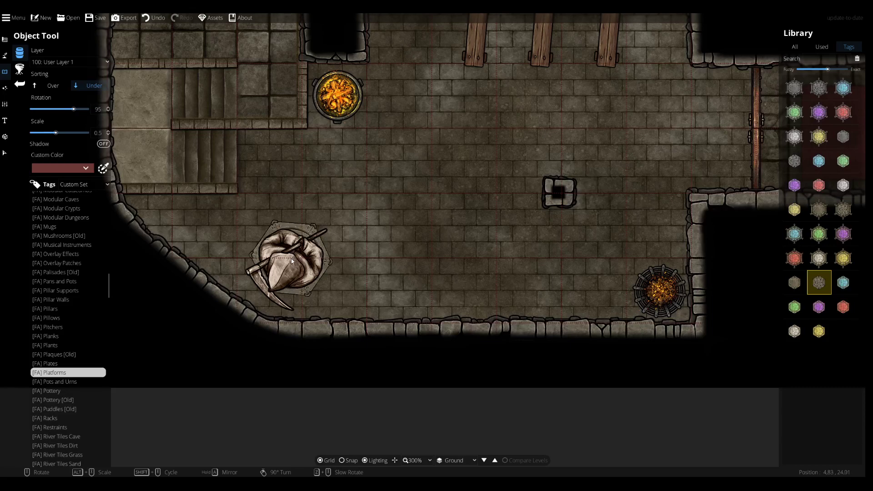
{"action": "left_click", "coordinate": [291, 258]}
{"action": "left_click_drag", "start_coordinate": [393, 167], "coordinate": [448, 195]}
{"action": "key", "text": "ctrl+z"}
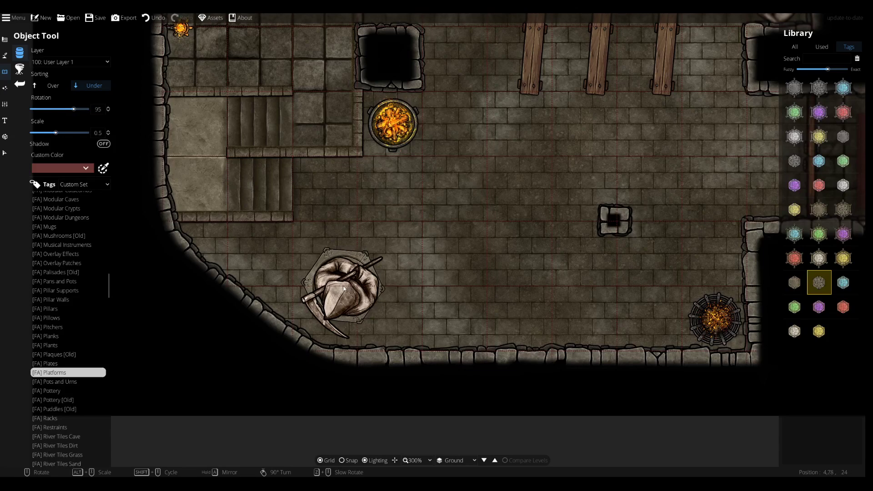
{"action": "left_click", "coordinate": [343, 287]}
- Place the same platform at scale 0.5, rotated to 85°, beneath the hooded statue in the hall's northwest corner
{"action": "left_click_drag", "start_coordinate": [448, 182], "coordinate": [425, 326]}
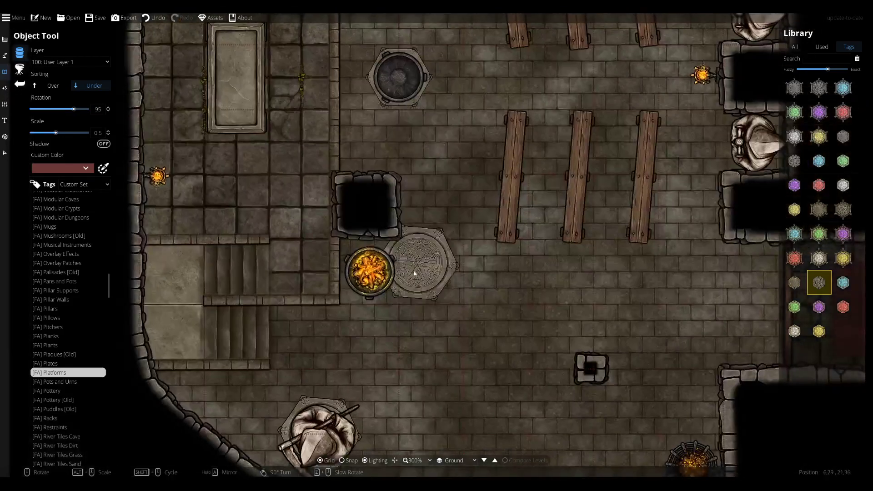
{"action": "left_click_drag", "start_coordinate": [414, 273], "coordinate": [424, 119]}
{"action": "left_click_drag", "start_coordinate": [356, 101], "coordinate": [327, 365]}
{"action": "left_click_drag", "start_coordinate": [285, 150], "coordinate": [277, 371]}
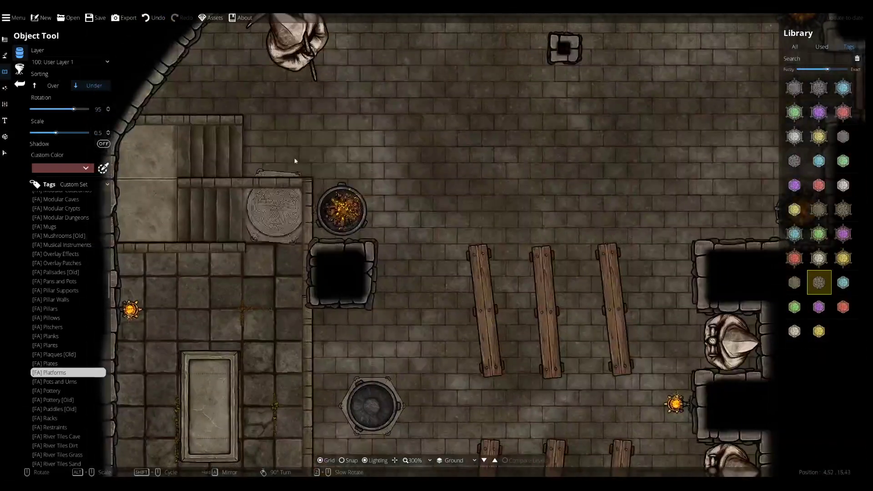
{"action": "key", "text": "w"}
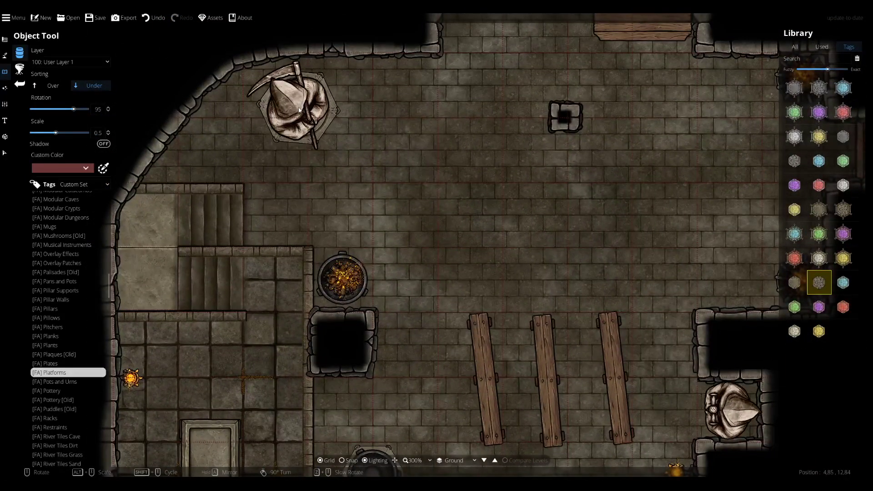
{"action": "scroll", "coordinate": [300, 109], "scroll_direction": "down", "scroll_amount": 1}
{"action": "scroll", "coordinate": [299, 109], "scroll_direction": "down", "scroll_amount": 1}
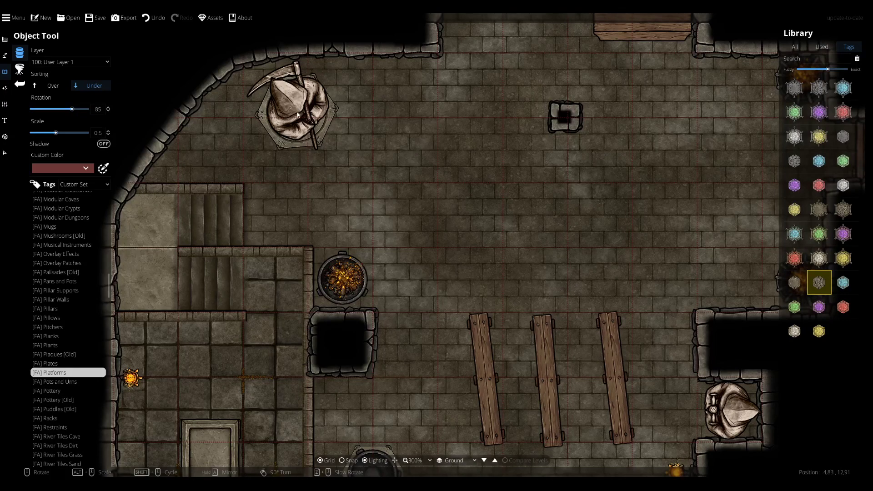
{"action": "left_click", "coordinate": [297, 114]}
{"action": "left_click_drag", "start_coordinate": [554, 265], "coordinate": [375, 115]}
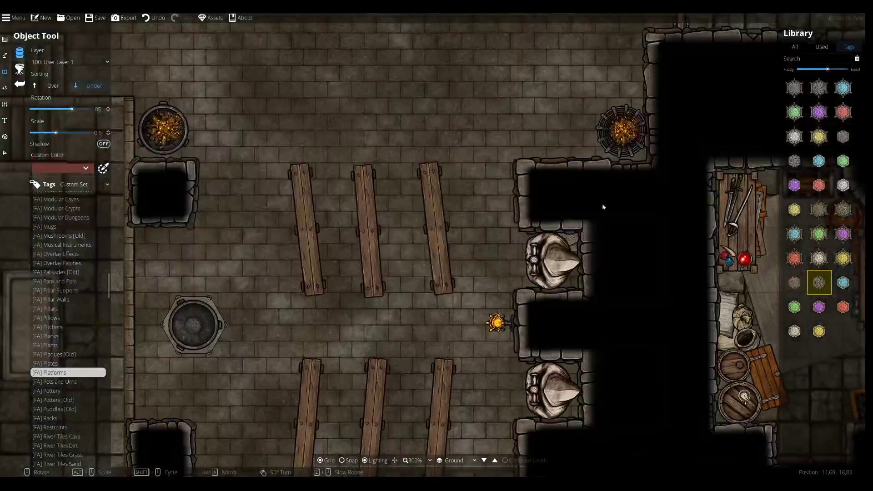
{"action": "left_click", "coordinate": [794, 282]}
{"action": "scroll", "coordinate": [549, 266], "scroll_direction": "down", "scroll_amount": 6}
{"action": "scroll", "coordinate": [559, 263], "scroll_direction": "down", "scroll_amount": 2}
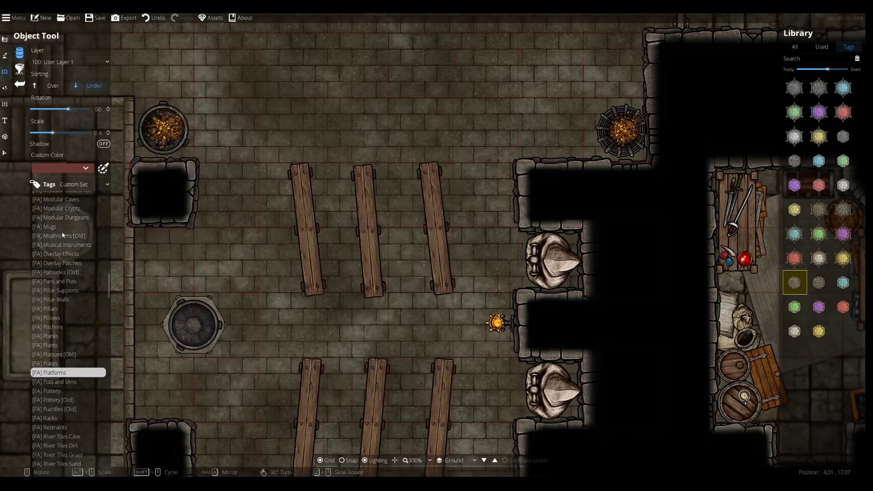
- Filter the library by [FA] Altars and place the plain stone slab at scale 0.8 and 90° rotation beneath the two eastern alcove statues
{"action": "scroll", "coordinate": [56, 231], "scroll_direction": "up", "scroll_amount": 15}
{"action": "scroll", "coordinate": [56, 226], "scroll_direction": "up", "scroll_amount": 5}
{"action": "left_click", "coordinate": [58, 216]}
{"action": "left_click", "coordinate": [798, 96]}
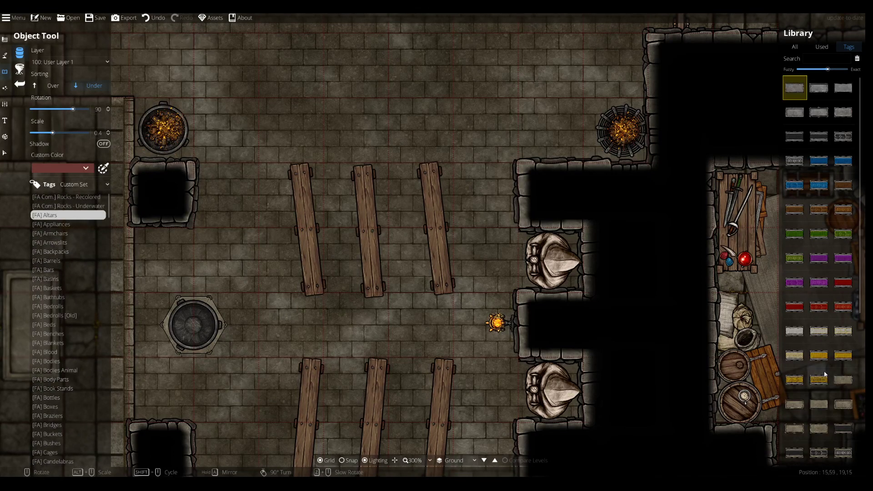
{"action": "left_click", "coordinate": [836, 378]}
{"action": "scroll", "coordinate": [538, 269], "scroll_direction": "up", "scroll_amount": 6}
{"action": "left_click_drag", "start_coordinate": [567, 398], "coordinate": [560, 291]}
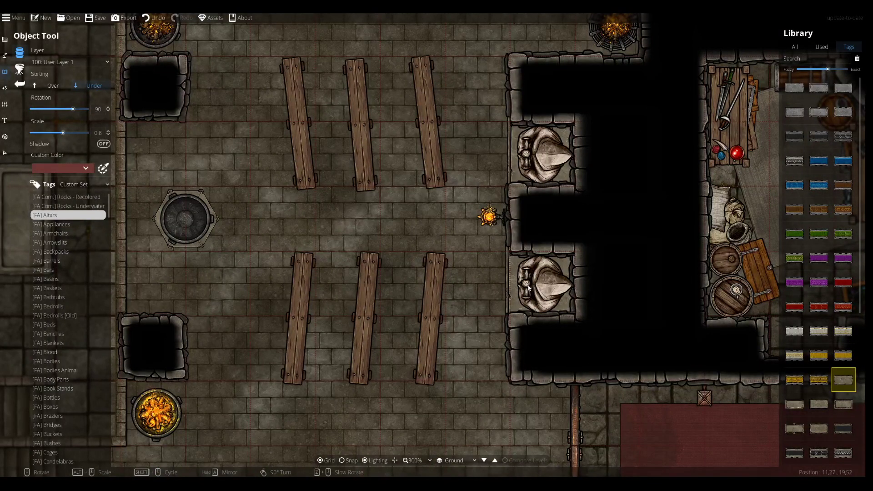
- Look over the temple hall, from its southern end and statues to the benches, brazier and altar platform
{"action": "left_click_drag", "start_coordinate": [422, 318], "coordinate": [442, 263]}
{"action": "left_click_drag", "start_coordinate": [330, 294], "coordinate": [369, 154]}
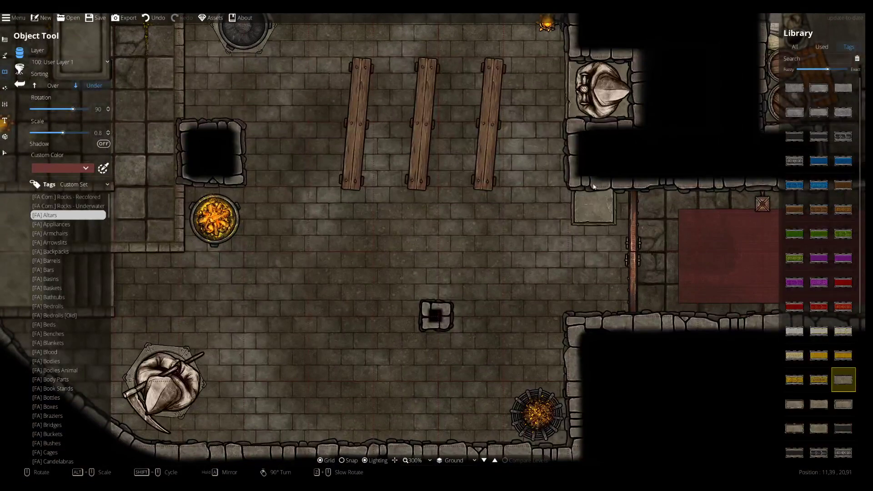
{"action": "left_click_drag", "start_coordinate": [287, 183], "coordinate": [289, 99]}
{"action": "left_click_drag", "start_coordinate": [303, 152], "coordinate": [407, 380]}
{"action": "left_click_drag", "start_coordinate": [371, 212], "coordinate": [351, 312]}
{"action": "left_click_drag", "start_coordinate": [342, 269], "coordinate": [299, 138]}
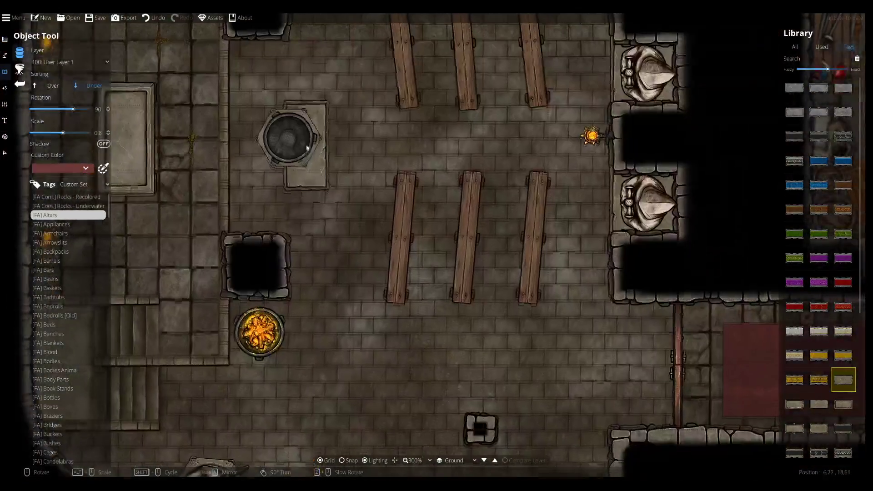
{"action": "left_click_drag", "start_coordinate": [247, 186], "coordinate": [382, 253]}
{"action": "scroll", "coordinate": [386, 252], "scroll_direction": "down", "scroll_amount": 1}
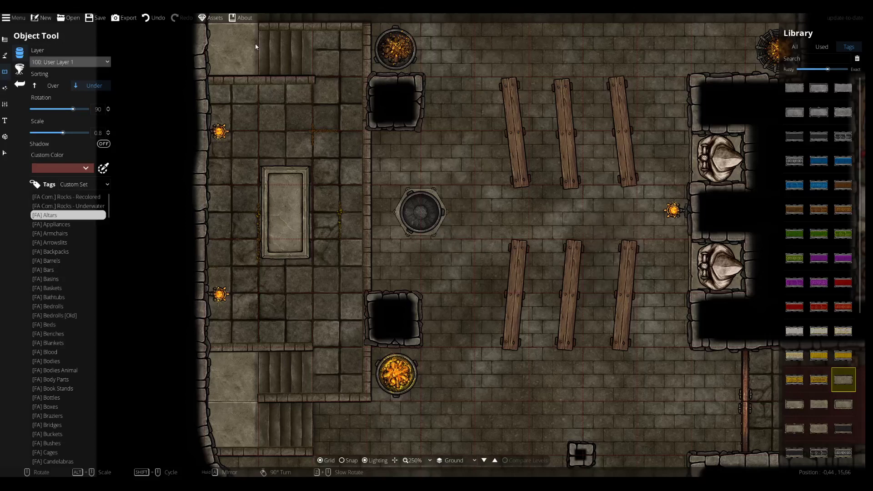
- Search the object library for "rug" and check the floor around the benches
{"action": "left_click", "coordinate": [818, 59]}
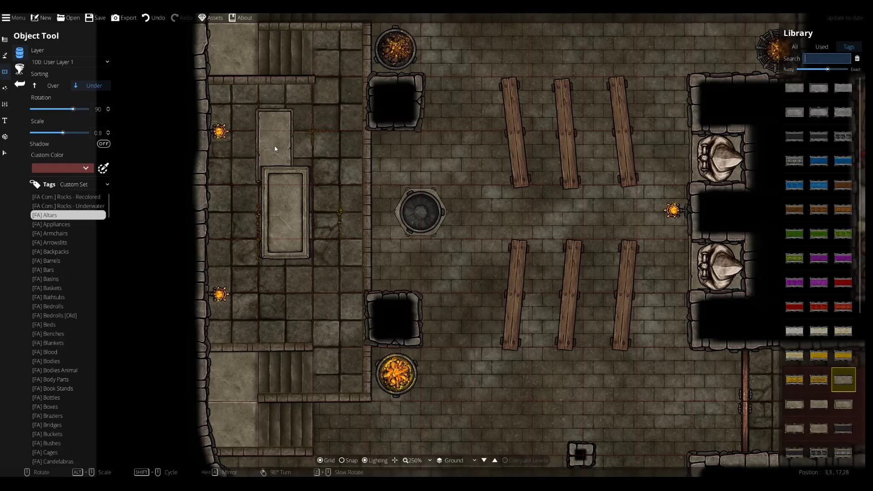
{"action": "key", "text": "Return"}
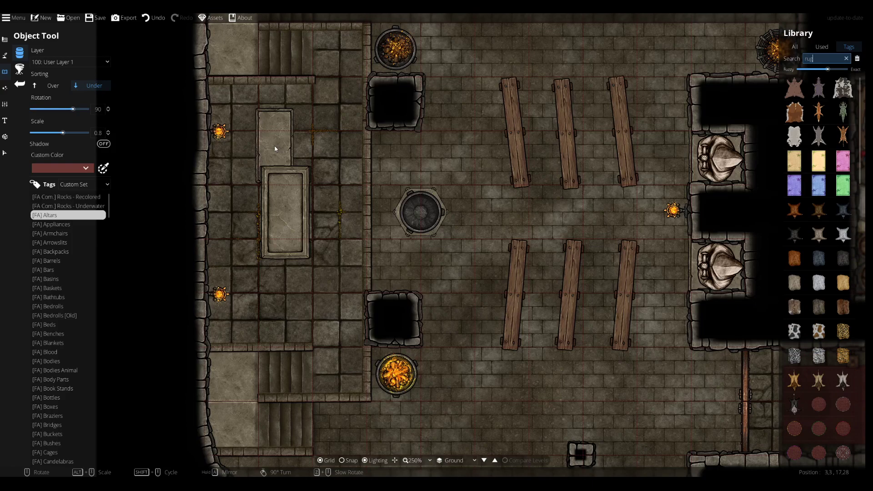
{"action": "scroll", "coordinate": [681, 182], "scroll_direction": "down", "scroll_amount": 1}
{"action": "left_click_drag", "start_coordinate": [562, 284], "coordinate": [422, 244]}
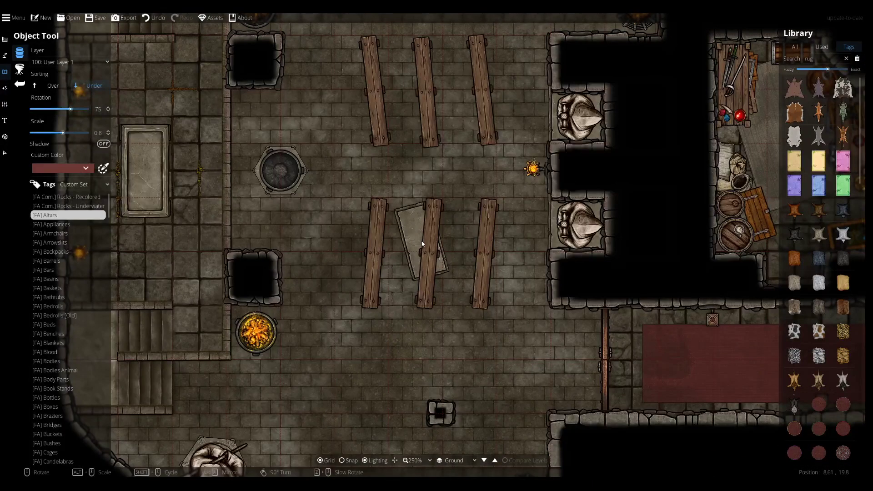
- Open the wall-building tools and look over the temple hall and its neighbouring rooms
{"action": "left_click", "coordinate": [5, 55]}
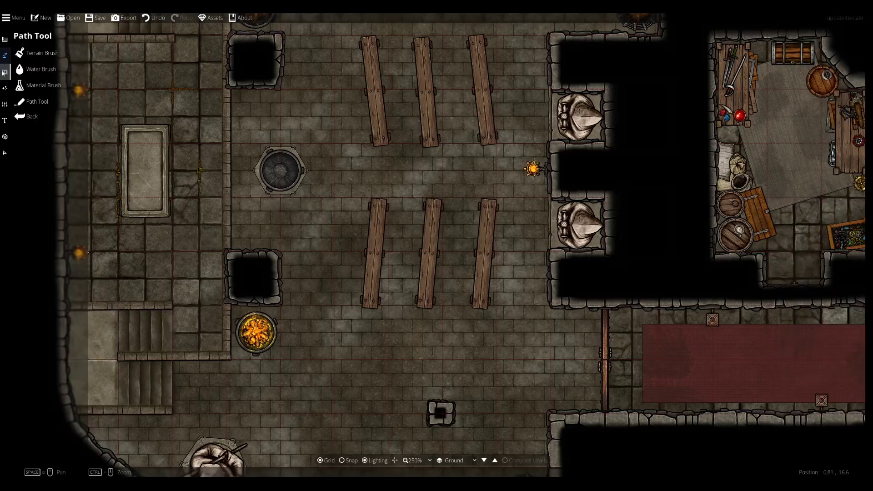
{"action": "left_click", "coordinate": [6, 40]}
{"action": "scroll", "coordinate": [485, 263], "scroll_direction": "down", "scroll_amount": 3}
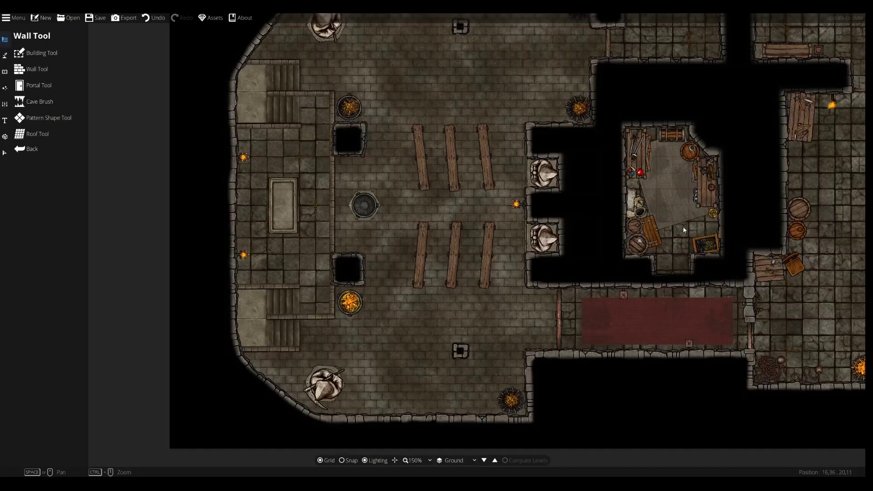
{"action": "left_click_drag", "start_coordinate": [676, 145], "coordinate": [571, 362]}
{"action": "left_click_drag", "start_coordinate": [712, 245], "coordinate": [637, 207]}
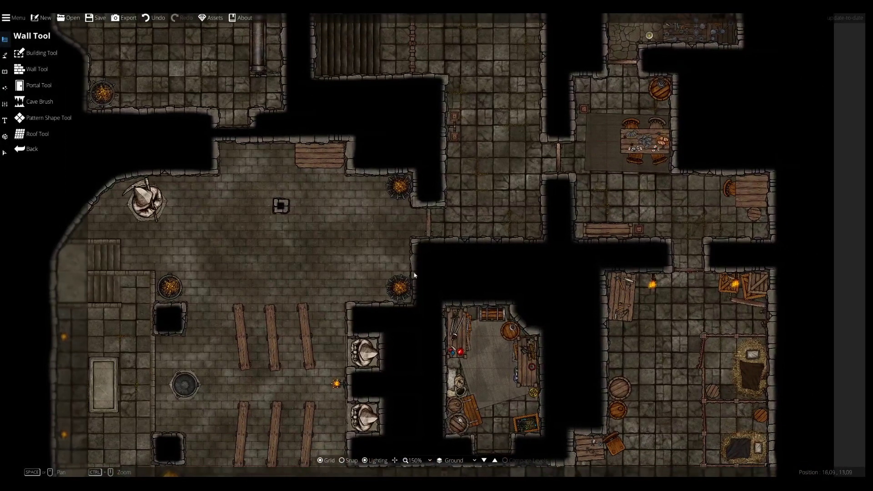
{"action": "left_click_drag", "start_coordinate": [307, 319], "coordinate": [547, 201]}
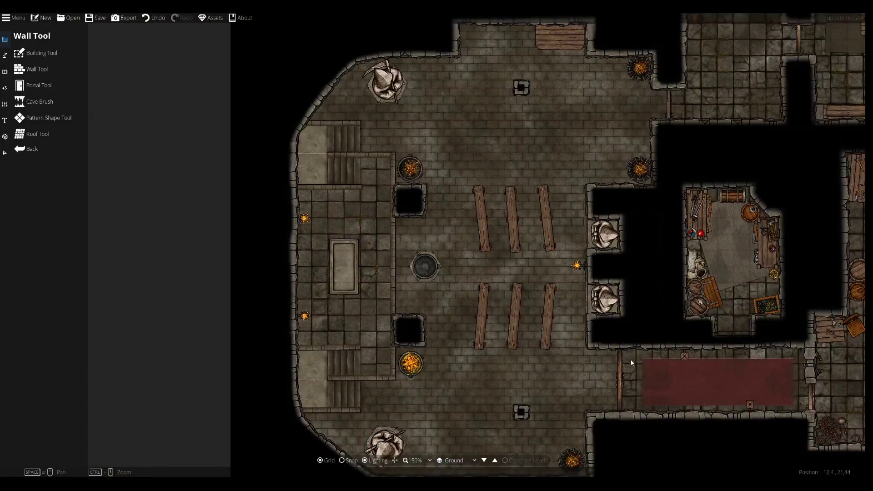
- Browse the Pattern Shape Tool's patterns and choose the light grey woven pattern for a rectangular shape
{"action": "left_click", "coordinate": [45, 117]}
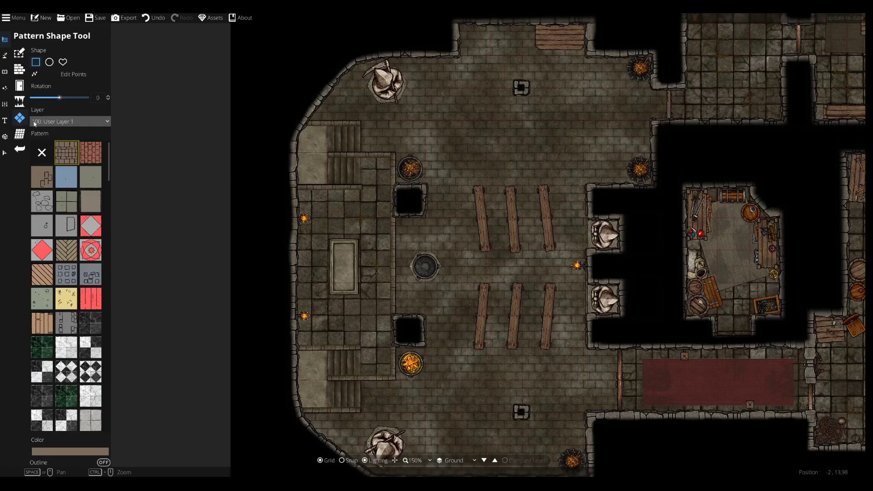
{"action": "scroll", "coordinate": [38, 289], "scroll_direction": "down", "scroll_amount": 15}
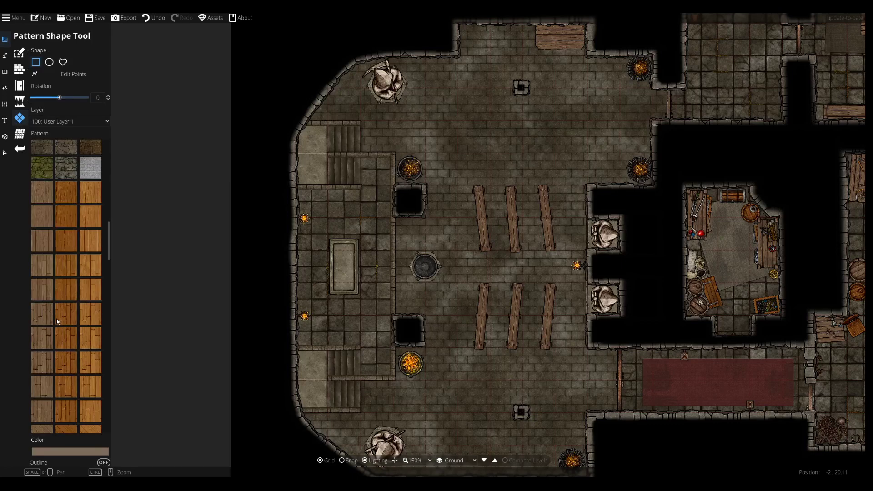
{"action": "scroll", "coordinate": [61, 324], "scroll_direction": "down", "scroll_amount": 10}
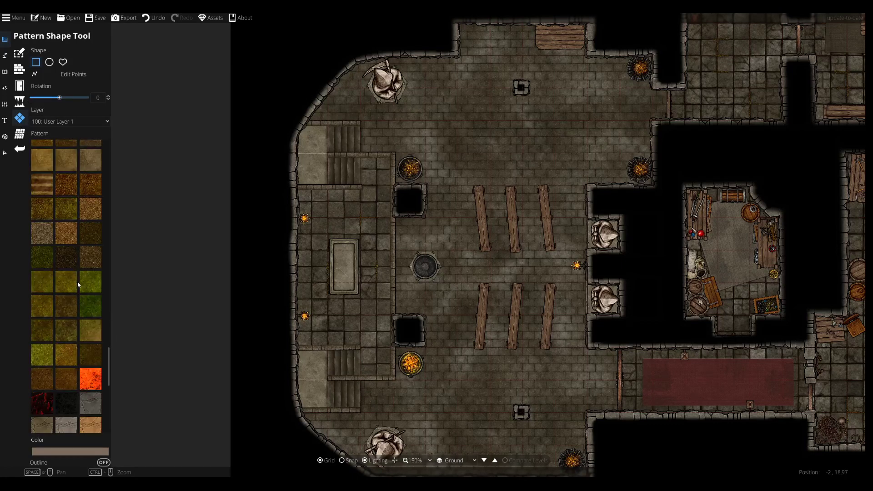
{"action": "scroll", "coordinate": [78, 285], "scroll_direction": "down", "scroll_amount": 5}
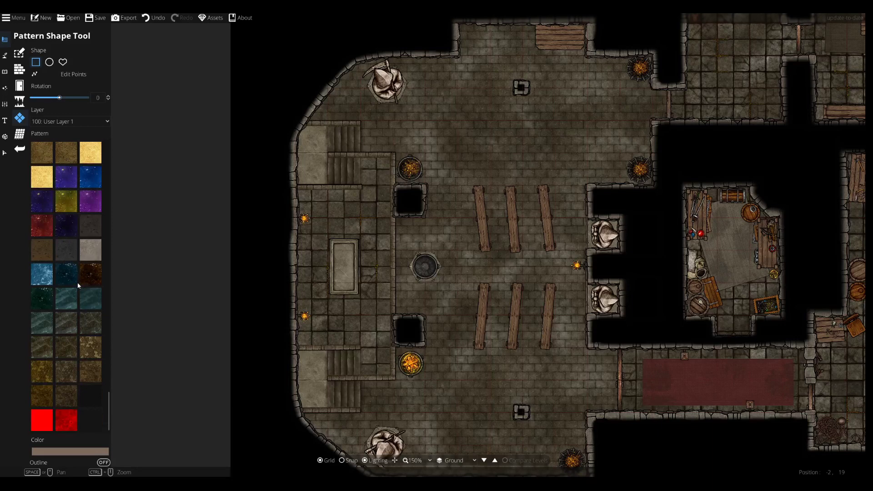
{"action": "scroll", "coordinate": [79, 279], "scroll_direction": "up", "scroll_amount": 10}
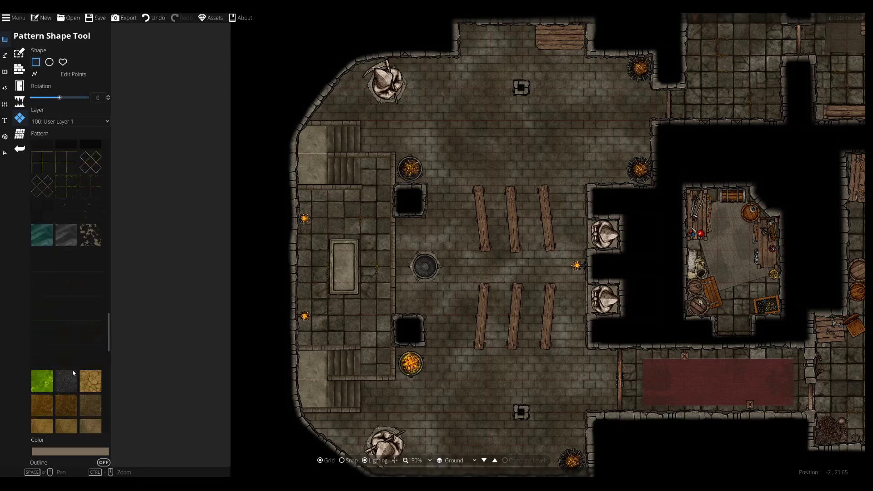
{"action": "scroll", "coordinate": [73, 350], "scroll_direction": "down", "scroll_amount": 8}
{"action": "scroll", "coordinate": [62, 326], "scroll_direction": "down", "scroll_amount": 10}
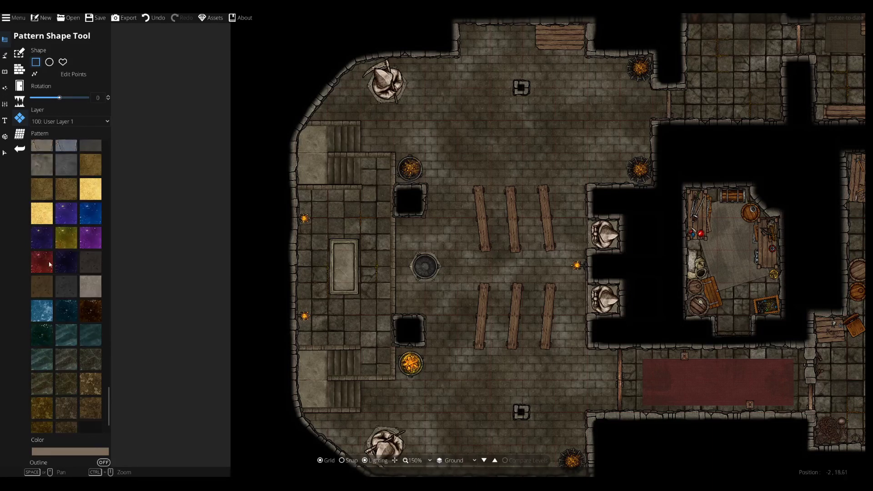
{"action": "scroll", "coordinate": [51, 275], "scroll_direction": "up", "scroll_amount": 10}
{"action": "left_click", "coordinate": [93, 292]}
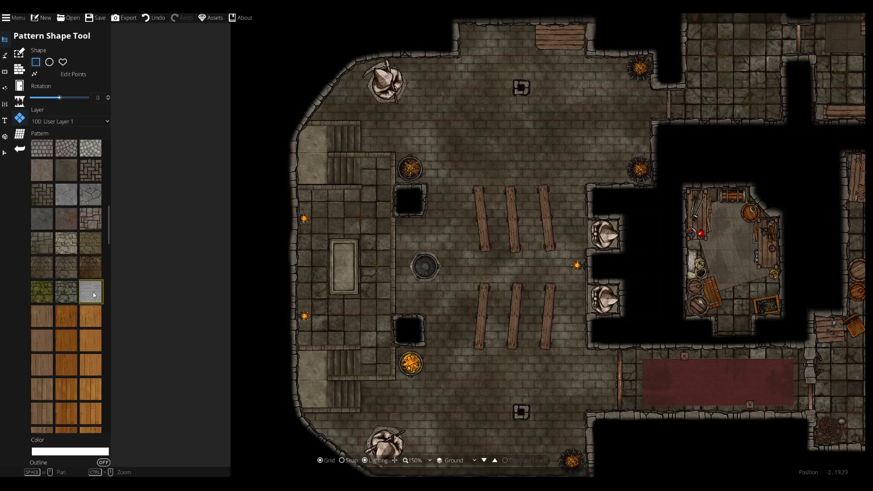
- Draw two light grey patterned rectangles with snapping on, one beneath the northern bench group and one beneath the southern group
{"action": "scroll", "coordinate": [498, 280], "scroll_direction": "up", "scroll_amount": 2}
{"action": "left_click_drag", "start_coordinate": [498, 280], "coordinate": [449, 241]}
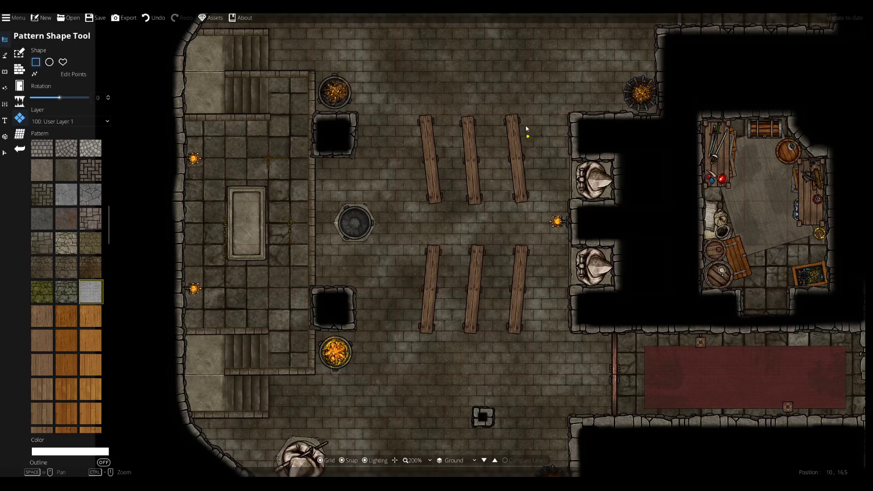
{"action": "left_click_drag", "start_coordinate": [434, 173], "coordinate": [402, 200]}
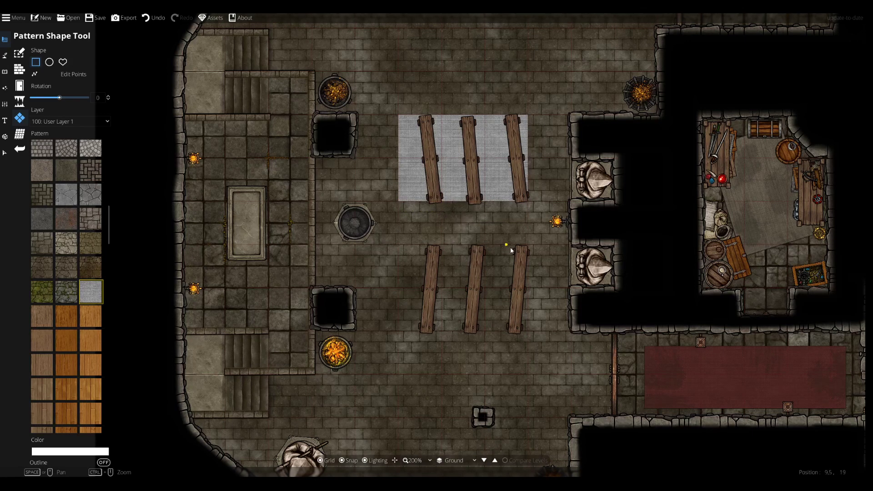
{"action": "left_click_drag", "start_coordinate": [527, 246], "coordinate": [399, 332]}
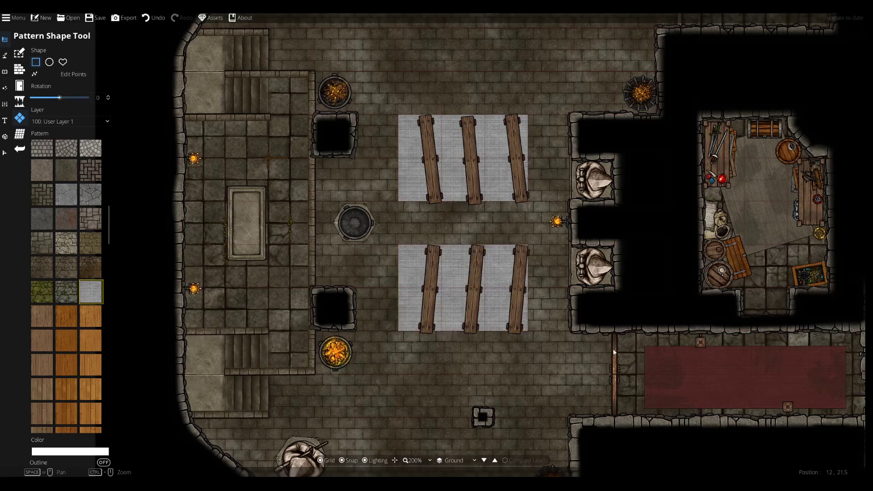
- Undo both patterned rectangles beneath the bench groups
{"action": "left_click_drag", "start_coordinate": [592, 326], "coordinate": [577, 215]}
{"action": "left_click_drag", "start_coordinate": [638, 240], "coordinate": [546, 337]}
{"action": "scroll", "coordinate": [357, 311], "scroll_direction": "down", "scroll_amount": 2}
{"action": "scroll", "coordinate": [357, 312], "scroll_direction": "left", "scroll_amount": 2}
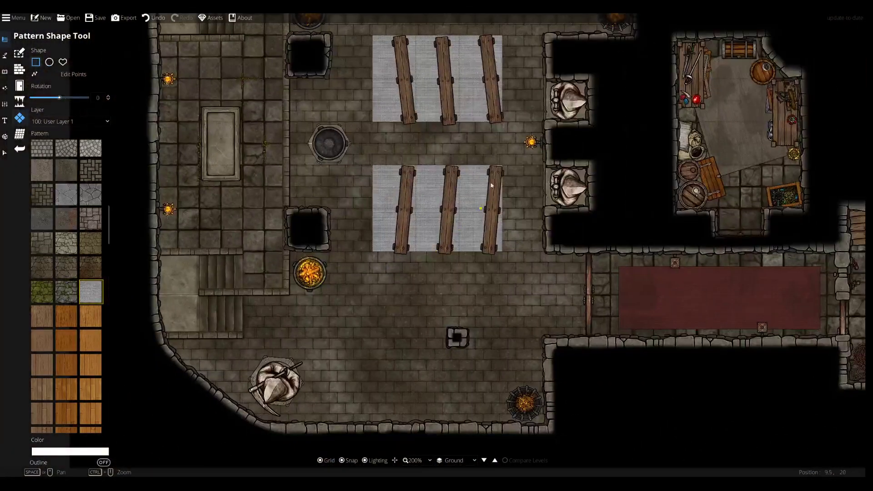
{"action": "key", "text": "ctrl+z"}
{"action": "key", "text": "ctrl+z"}
- Try a single large light grey patterned rectangle beneath all six benches in two sizes, undoing each attempt
{"action": "scroll", "coordinate": [489, 194], "scroll_direction": "down", "scroll_amount": 3}
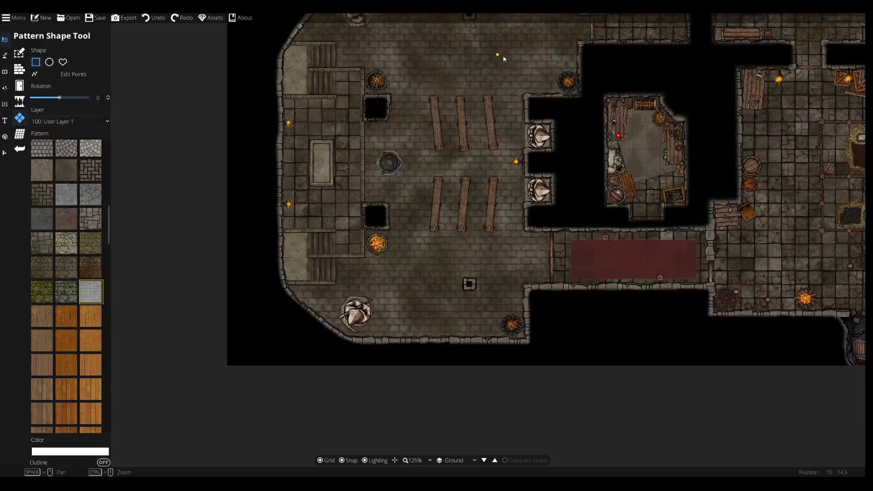
{"action": "mouse_move", "coordinate": [511, 44]}
{"action": "left_mouse_down"}
{"action": "mouse_move", "coordinate": [404, 260]}
{"action": "mouse_move", "coordinate": [399, 350]}
{"action": "left_mouse_up"}
{"action": "key", "text": "ctrl+z"}
{"action": "left_click_drag", "start_coordinate": [493, 165], "coordinate": [403, 353]}
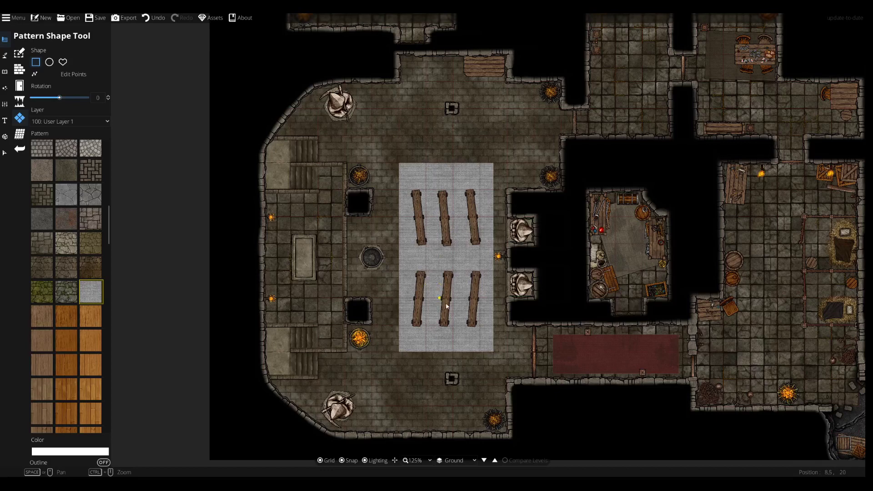
{"action": "scroll", "coordinate": [446, 306], "scroll_direction": "down", "scroll_amount": 3}
{"action": "scroll", "coordinate": [472, 241], "scroll_direction": "left", "scroll_amount": 1}
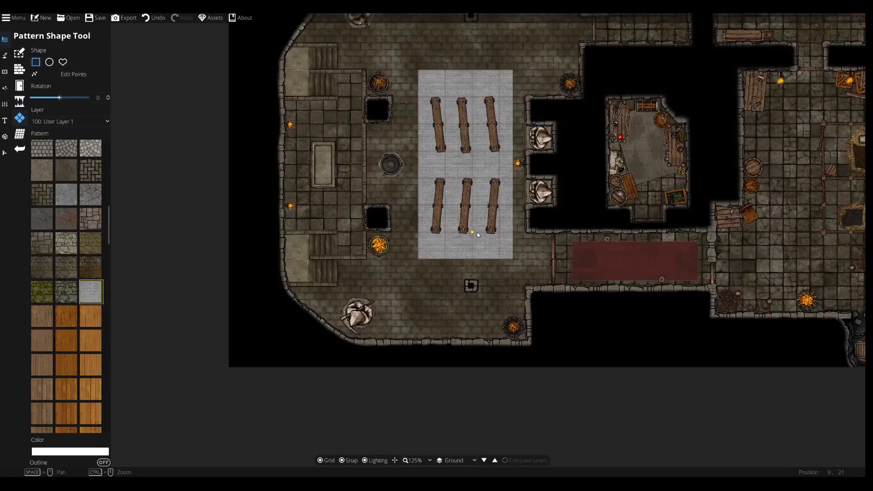
{"action": "key", "text": "ctrl+z"}
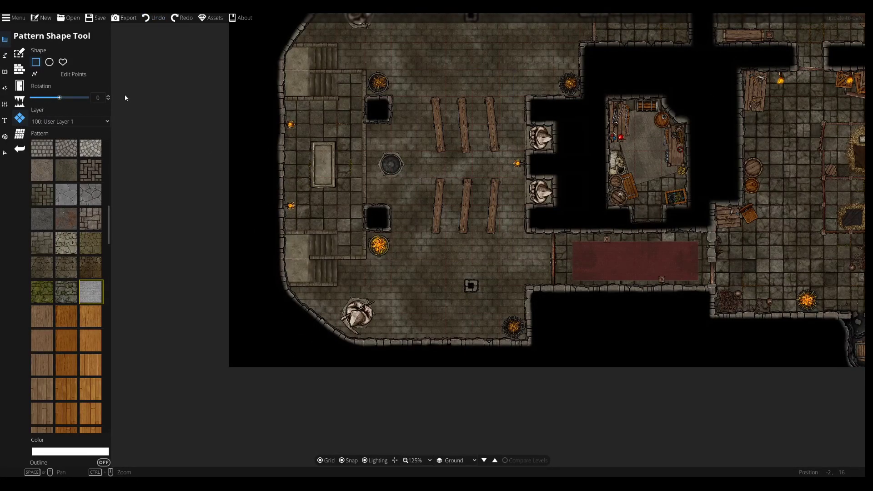
- Search all library objects for "rug" and choose a colorable rectangular rug with a curved line design
{"action": "left_click", "coordinate": [5, 88]}
{"action": "left_click", "coordinate": [4, 71]}
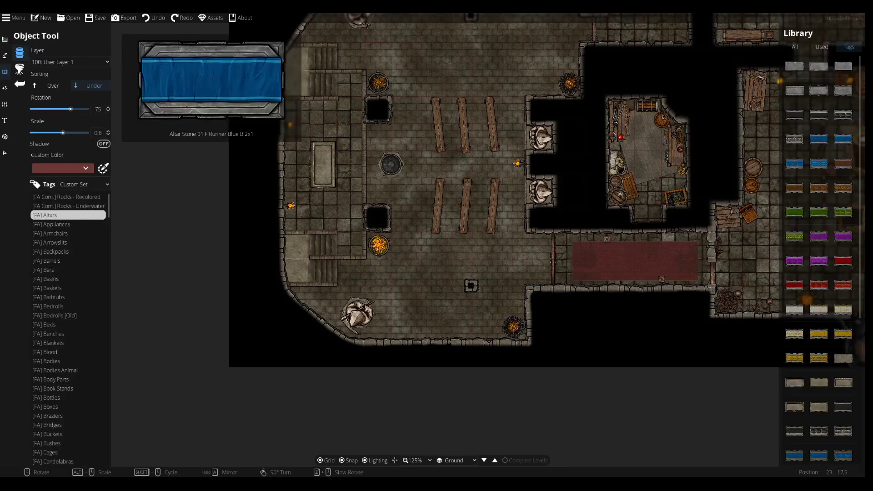
{"action": "left_click", "coordinate": [795, 47]}
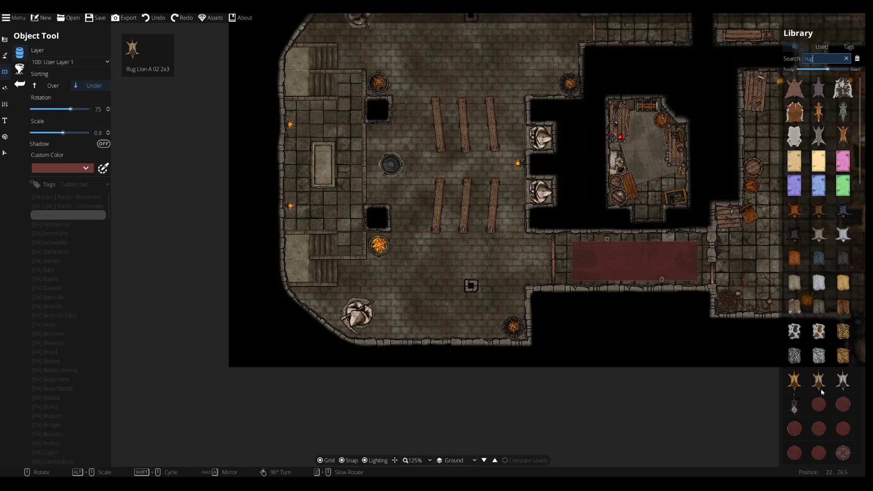
{"action": "scroll", "coordinate": [833, 308], "scroll_direction": "down", "scroll_amount": 5}
{"action": "scroll", "coordinate": [834, 308], "scroll_direction": "down", "scroll_amount": 5}
{"action": "left_click", "coordinate": [843, 214]}
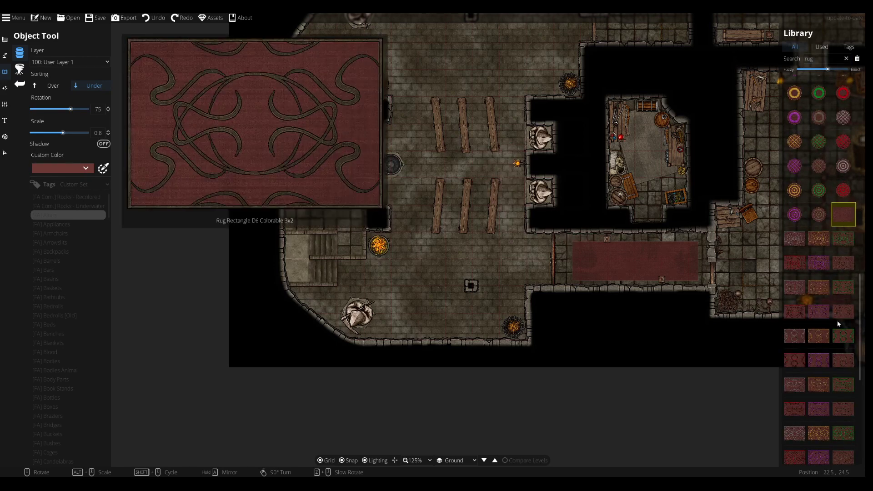
{"action": "left_click", "coordinate": [801, 239]}
{"action": "scroll", "coordinate": [465, 180], "scroll_direction": "up", "scroll_amount": 5}
{"action": "scroll", "coordinate": [465, 168], "scroll_direction": "down", "scroll_amount": 8}
- Set the rug's custom color to the muted olive-brown 59543f
{"action": "left_click", "coordinate": [82, 168]}
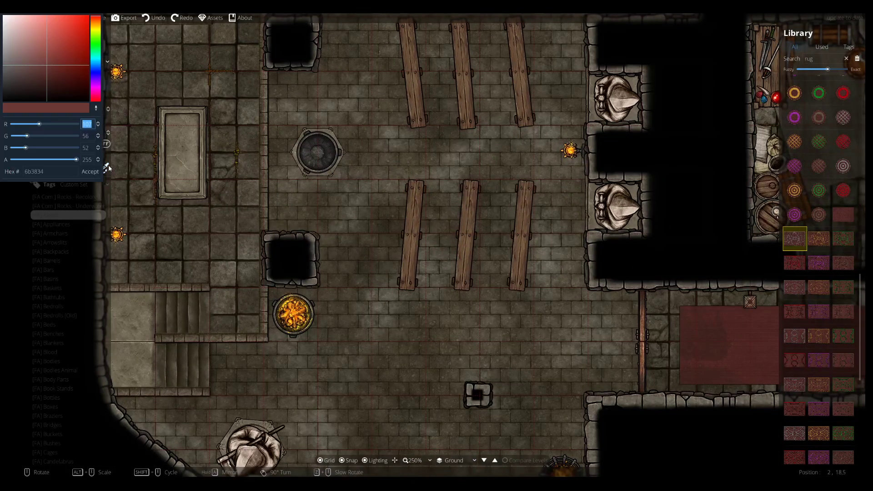
{"action": "left_click", "coordinate": [97, 29]}
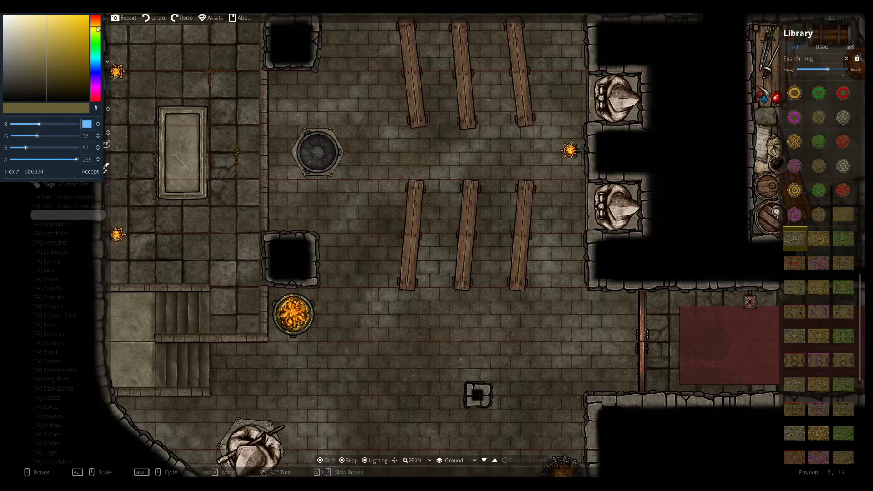
{"action": "left_click", "coordinate": [70, 70]}
{"action": "left_click_drag", "start_coordinate": [63, 65], "coordinate": [28, 74]}
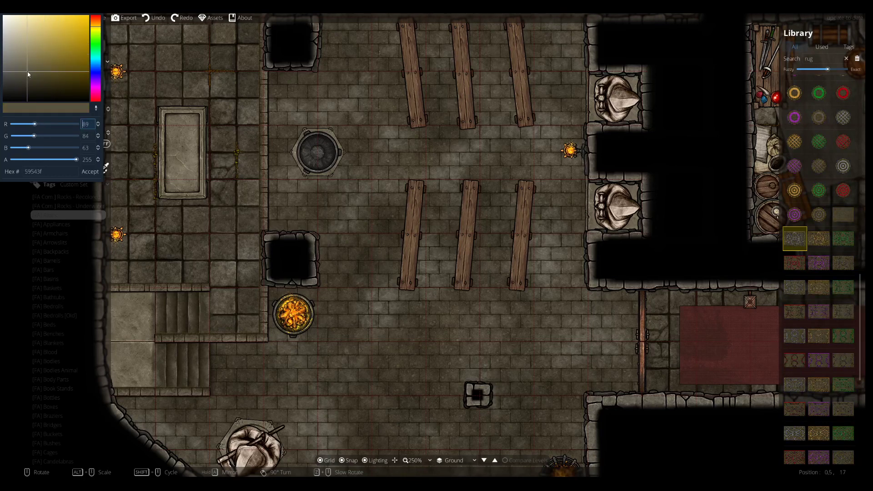
{"action": "left_click", "coordinate": [101, 172]}
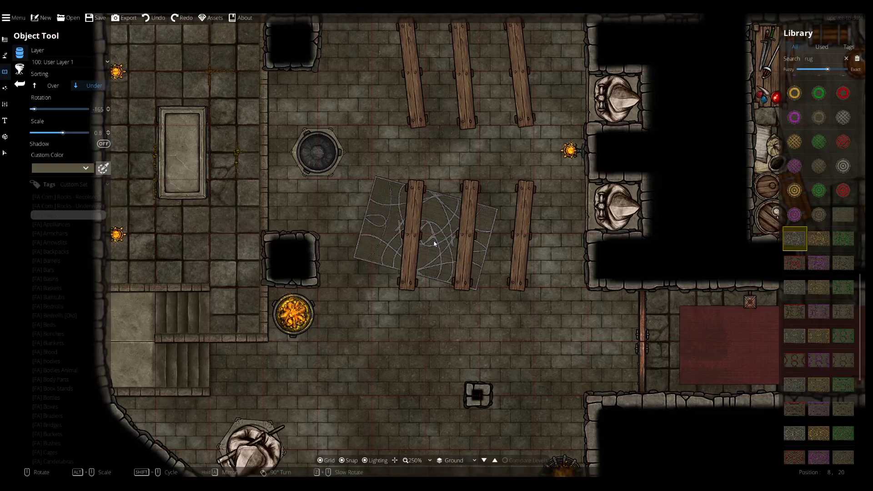
- Choose the plain colorable rectangular rug and set it to scale 1 with a rotation of -175 degrees
{"action": "left_click", "coordinate": [843, 214]}
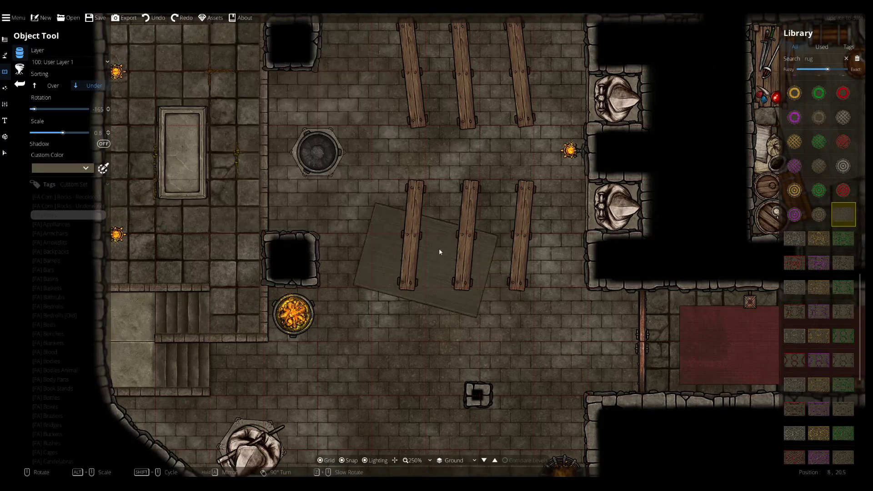
{"action": "scroll", "coordinate": [443, 236], "scroll_direction": "up", "scroll_amount": 2}
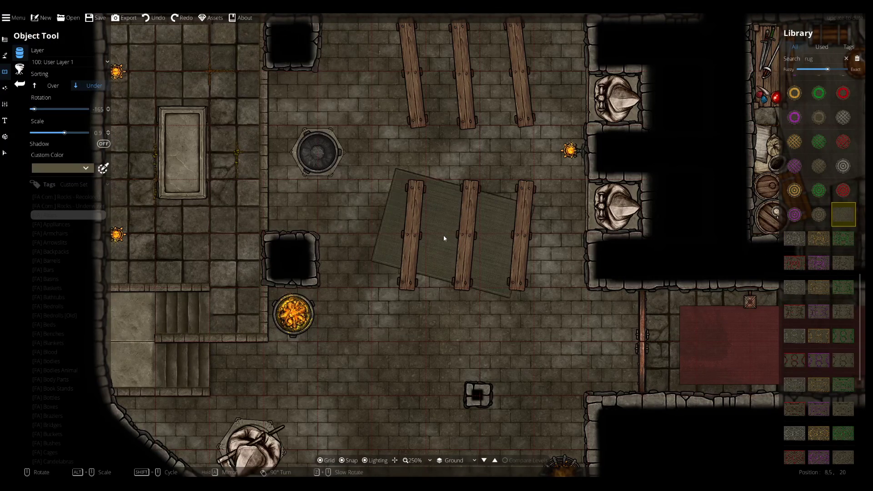
{"action": "scroll", "coordinate": [448, 248], "scroll_direction": "down", "scroll_amount": 1}
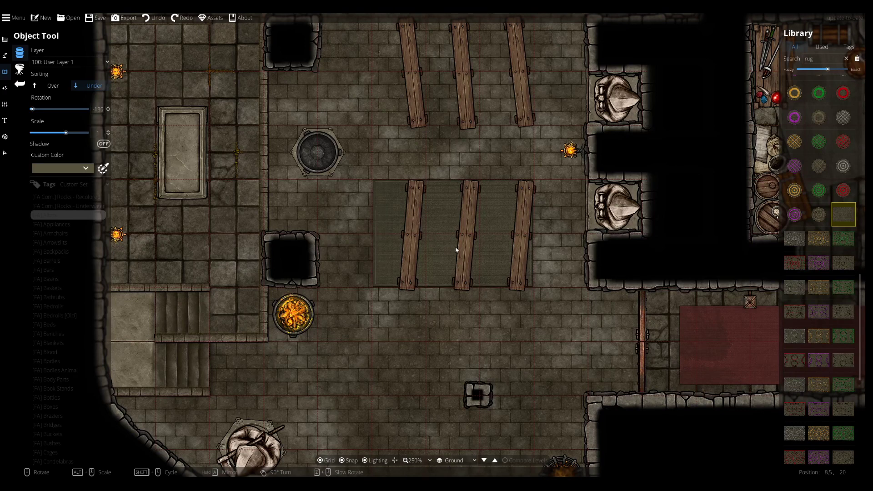
{"action": "scroll", "coordinate": [462, 248], "scroll_direction": "up", "scroll_amount": 1}
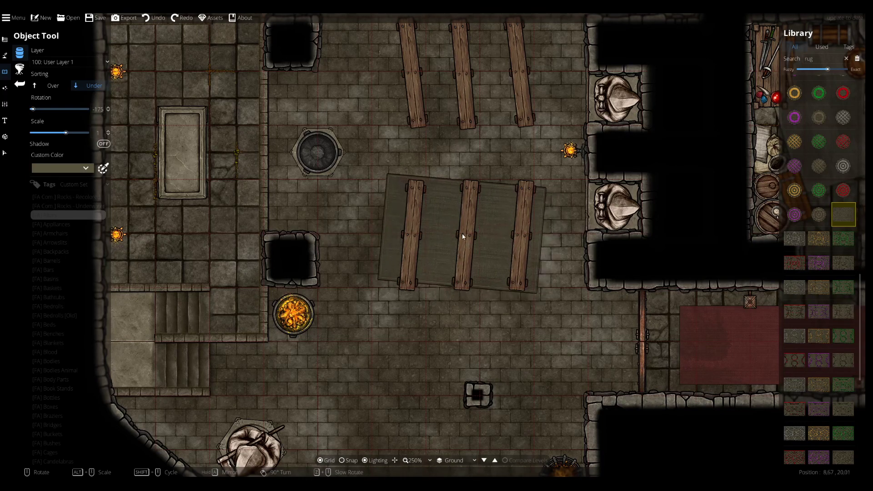
- Set the rug's custom color to the dark red 552828
{"action": "left_click", "coordinate": [85, 168]}
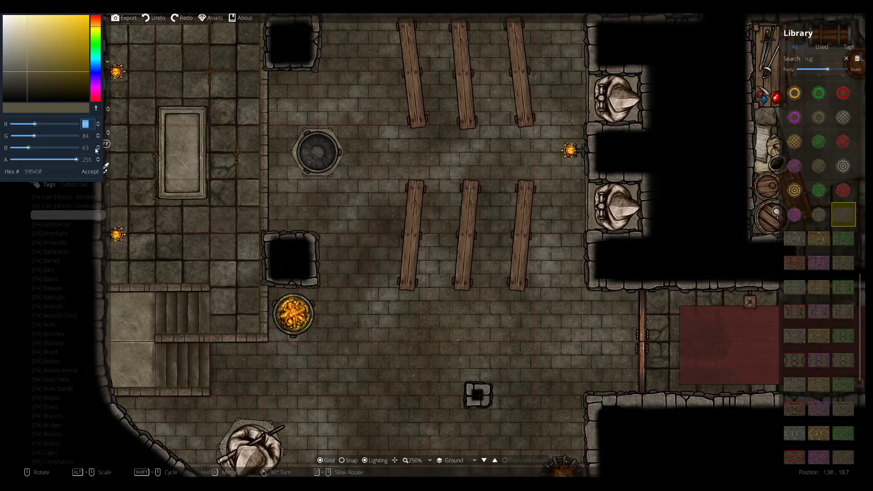
{"action": "left_click_drag", "start_coordinate": [95, 27], "coordinate": [98, 15]}
{"action": "left_click_drag", "start_coordinate": [56, 69], "coordinate": [49, 73]}
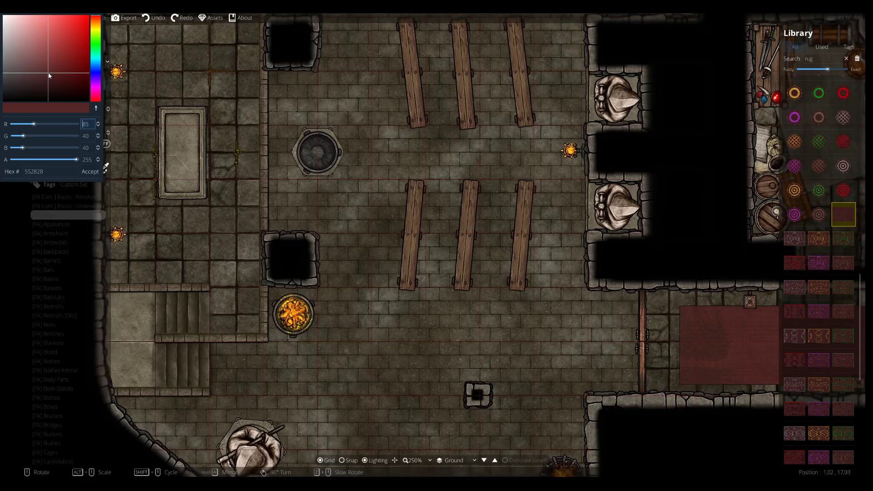
{"action": "left_click", "coordinate": [90, 172]}
- Try a separate dark red rug at scale 1 beneath each group of three benches, and undo both
{"action": "left_click", "coordinate": [465, 241]}
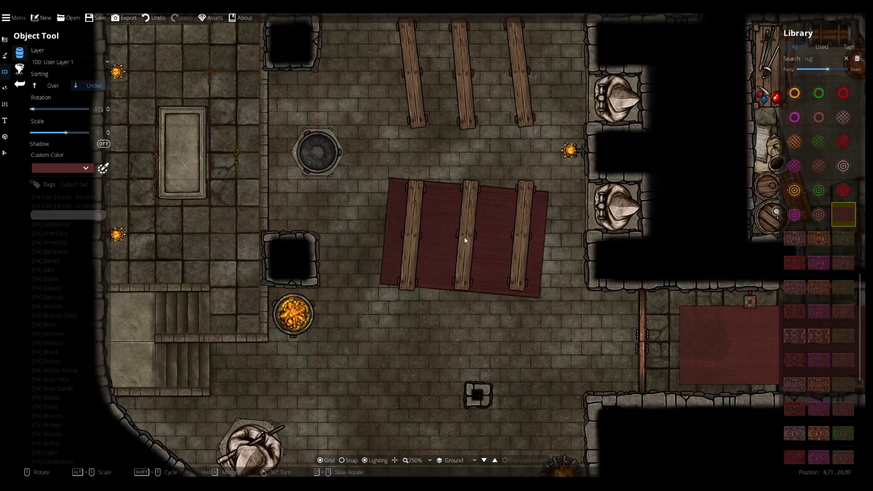
{"action": "left_click_drag", "start_coordinate": [453, 195], "coordinate": [408, 367]}
{"action": "scroll", "coordinate": [413, 263], "scroll_direction": "down", "scroll_amount": 2}
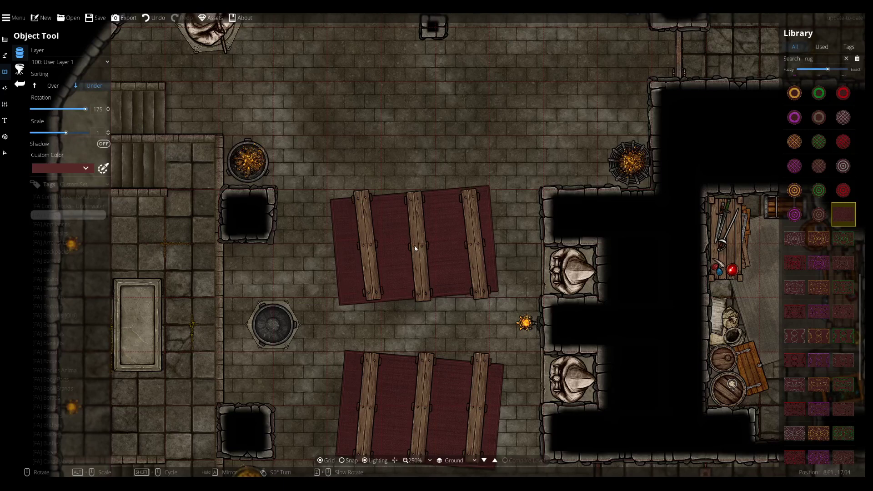
{"action": "left_click_drag", "start_coordinate": [380, 340], "coordinate": [406, 214]}
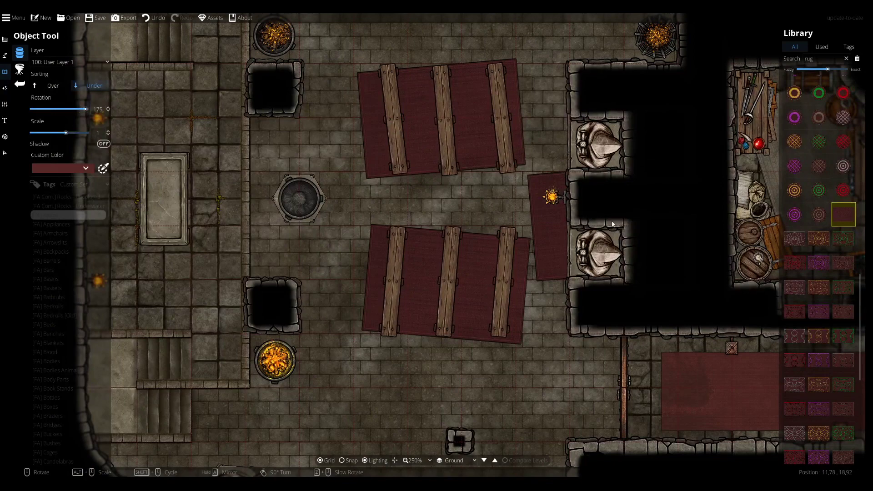
{"action": "scroll", "coordinate": [612, 224], "scroll_direction": "down", "scroll_amount": 5}
{"action": "scroll", "coordinate": [605, 229], "scroll_direction": "up", "scroll_amount": 3}
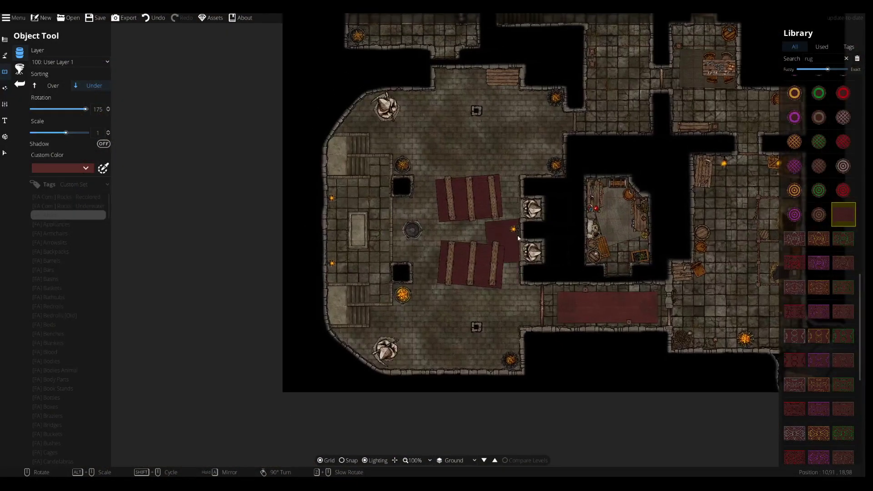
{"action": "key", "text": "ctrl+z"}
{"action": "scroll", "coordinate": [476, 241], "scroll_direction": "up", "scroll_amount": 3}
{"action": "key", "text": "ctrl+z"}
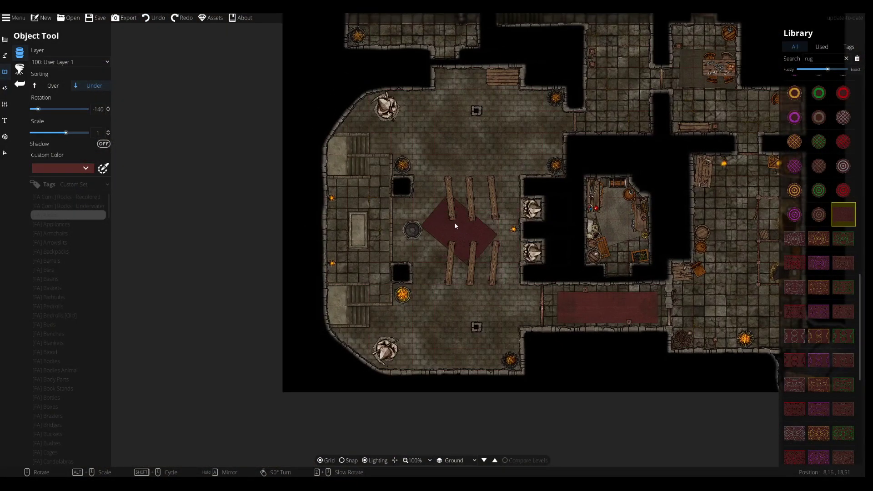
- Place one large dark red rug beneath all six benches at scale 1.6 with a rotation of -92 degrees
{"action": "scroll", "coordinate": [452, 229], "scroll_direction": "up", "scroll_amount": 3}
{"action": "scroll", "coordinate": [460, 222], "scroll_direction": "up", "scroll_amount": 4, "text": "alt"}
{"action": "scroll", "coordinate": [466, 234], "scroll_direction": "up", "scroll_amount": 1, "text": "alt"}
{"action": "scroll", "coordinate": [470, 232], "scroll_direction": "up", "scroll_amount": 3}
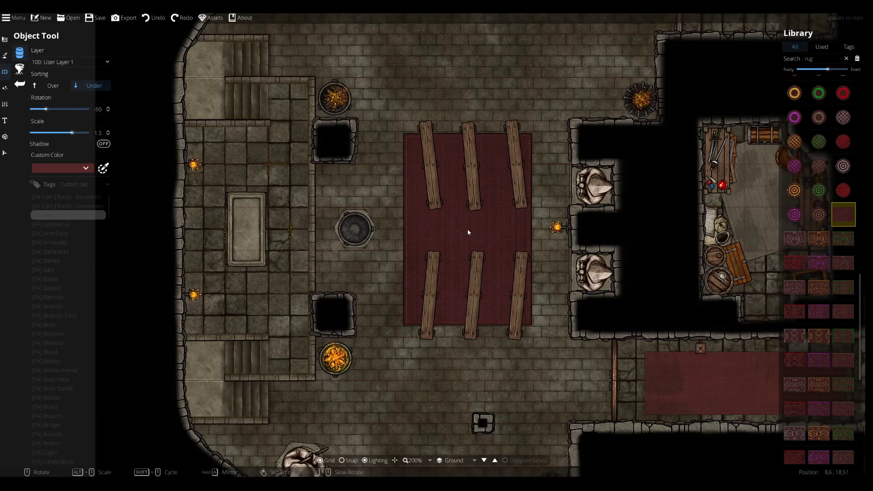
{"action": "scroll", "coordinate": [468, 232], "scroll_direction": "up", "scroll_amount": 1, "text": "alt"}
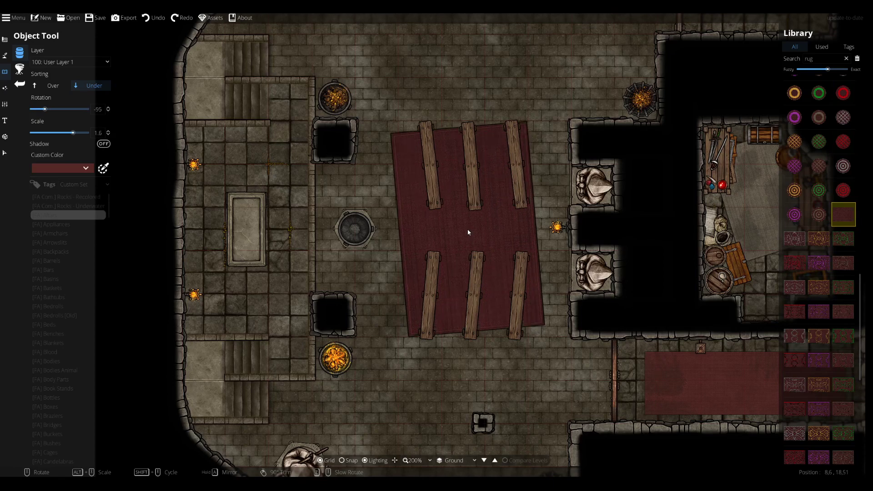
{"action": "scroll", "coordinate": [470, 231], "scroll_direction": "up", "scroll_amount": 2}
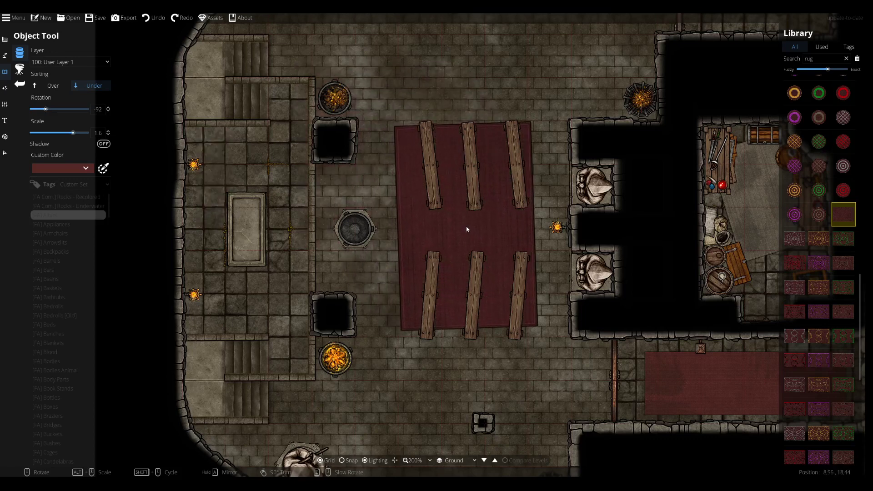
{"action": "left_click", "coordinate": [469, 231]}
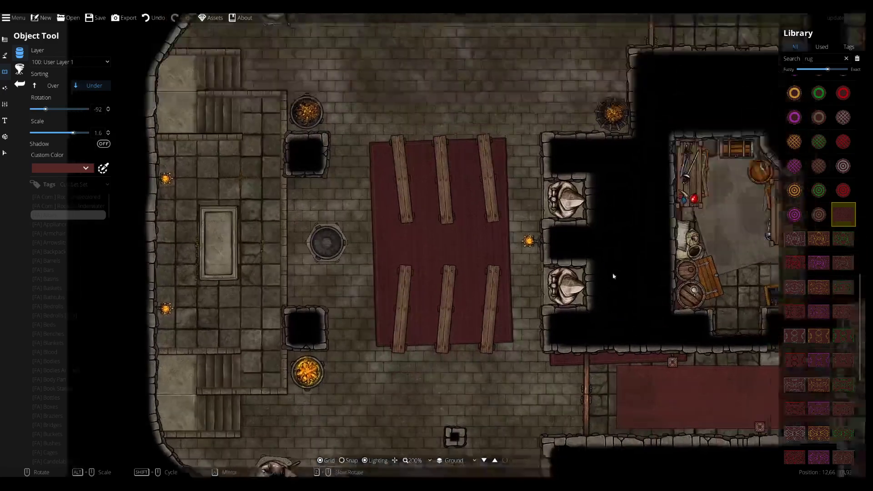
- Inspect the large rug's placement beneath the benches and survey the rest of the temple hall for spots to decorate
{"action": "left_click_drag", "start_coordinate": [613, 276], "coordinate": [608, 292]}
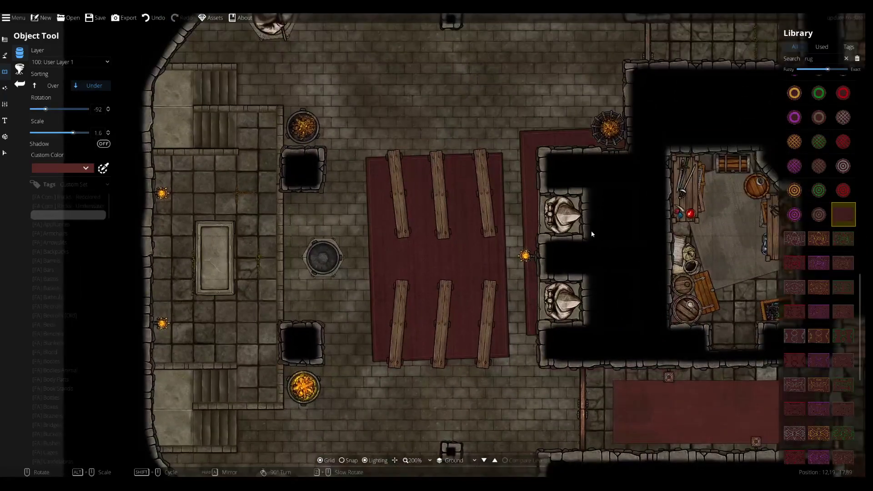
{"action": "left_click_drag", "start_coordinate": [616, 230], "coordinate": [618, 261]}
{"action": "left_click_drag", "start_coordinate": [592, 68], "coordinate": [537, 40]}
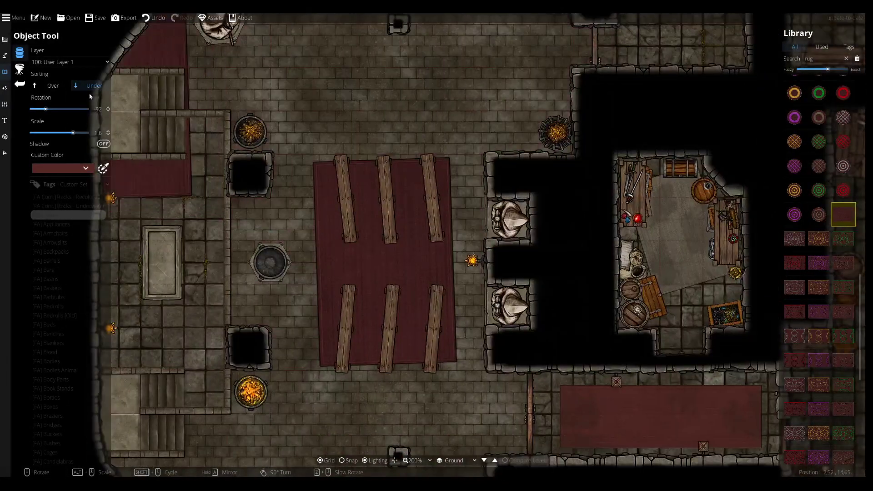
{"action": "left_click", "coordinate": [6, 153]}
{"action": "left_click", "coordinate": [355, 202]}
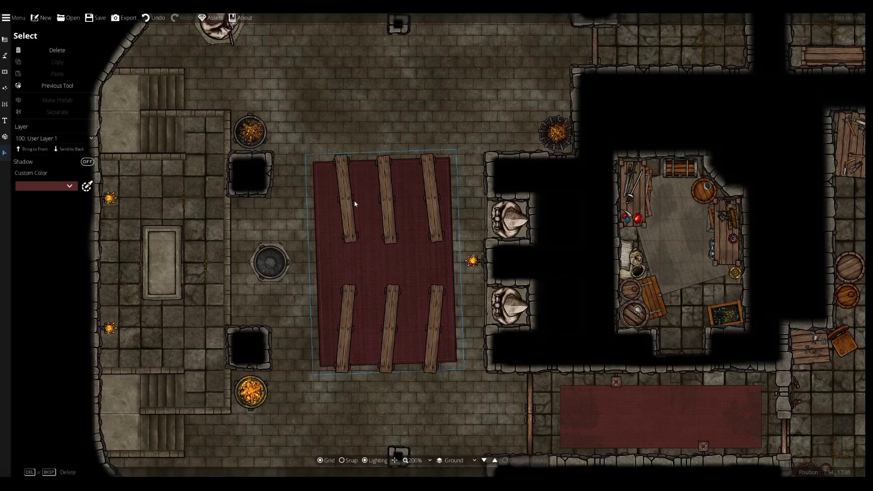
{"action": "left_click", "coordinate": [5, 71]}
{"action": "left_click_drag", "start_coordinate": [372, 402], "coordinate": [395, 391]}
{"action": "left_click_drag", "start_coordinate": [390, 136], "coordinate": [417, 318]}
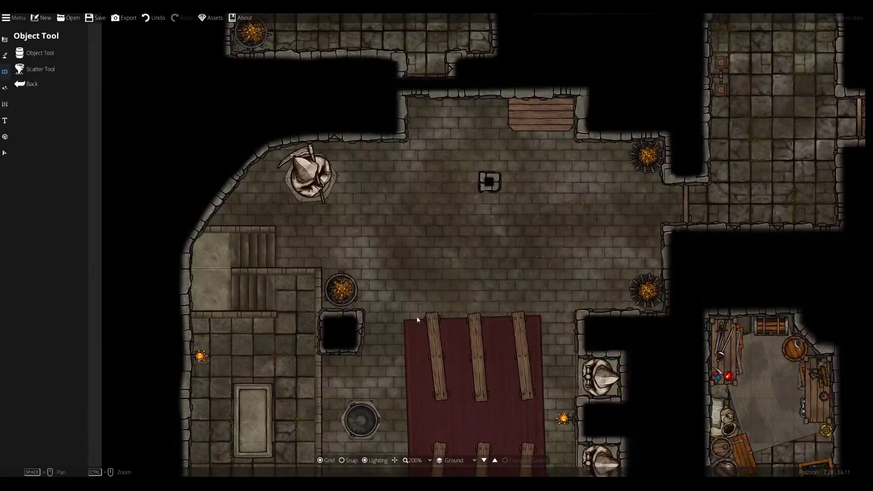
{"action": "left_click_drag", "start_coordinate": [497, 259], "coordinate": [487, 164]}
{"action": "left_click_drag", "start_coordinate": [341, 399], "coordinate": [387, 191]}
{"action": "left_click_drag", "start_coordinate": [450, 335], "coordinate": [446, 219]}
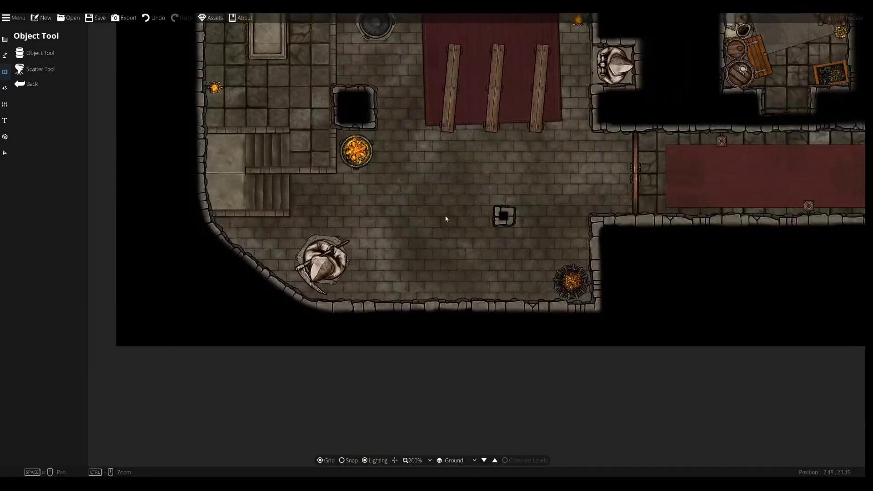
- Search the object library for "urn", choose an open urn and set its rotation to 13 degrees
{"action": "left_click", "coordinate": [40, 53]}
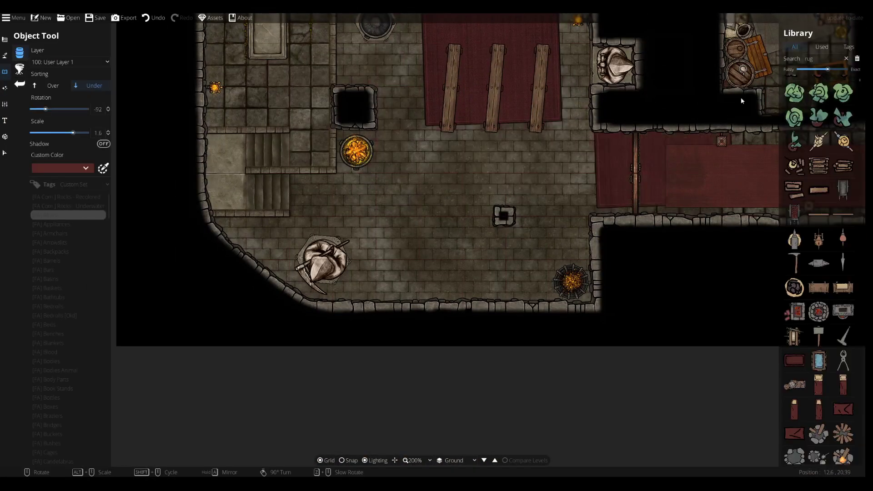
{"action": "left_click", "coordinate": [815, 59]}
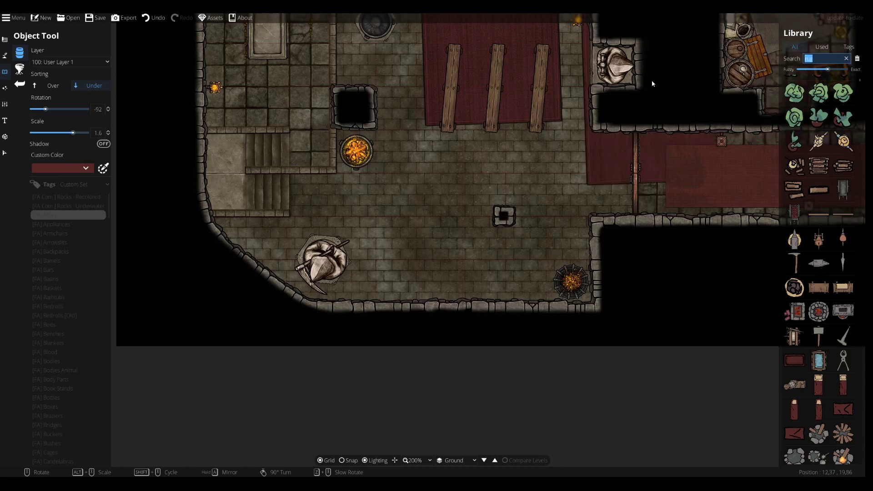
{"action": "type", "text": "n"}
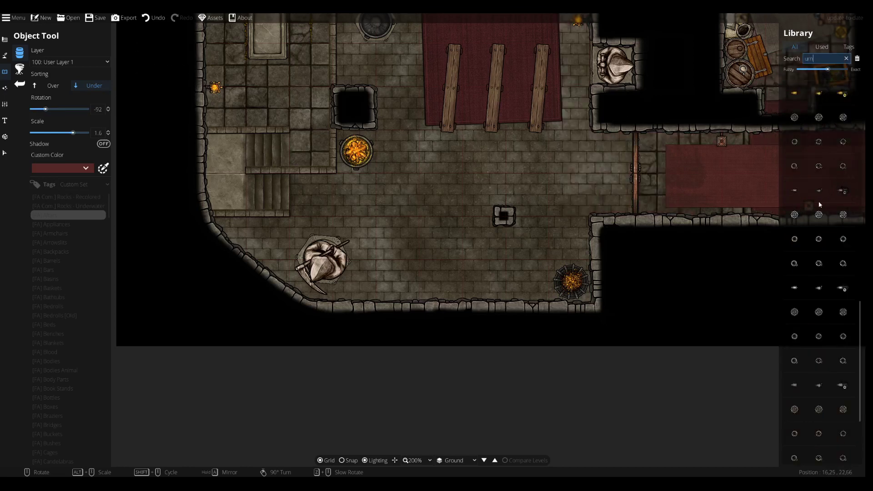
{"action": "scroll", "coordinate": [405, 287], "scroll_direction": "down", "scroll_amount": 3}
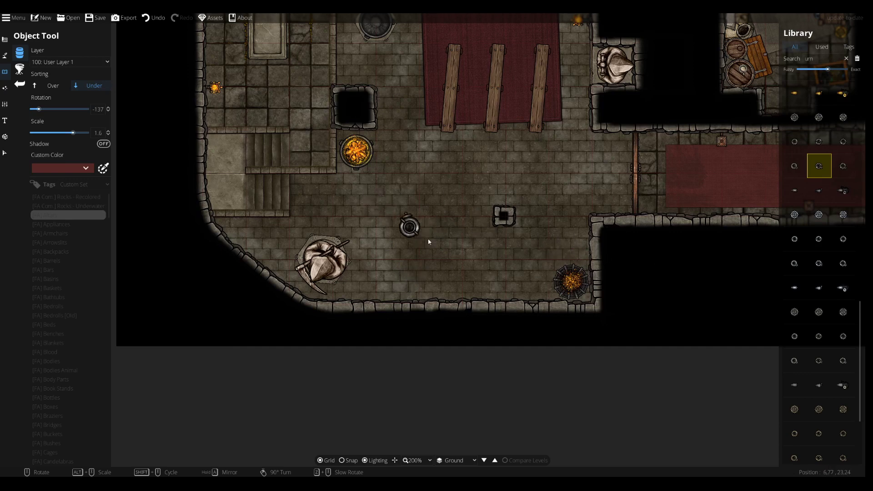
{"action": "scroll", "coordinate": [390, 292], "scroll_direction": "up", "scroll_amount": 3}
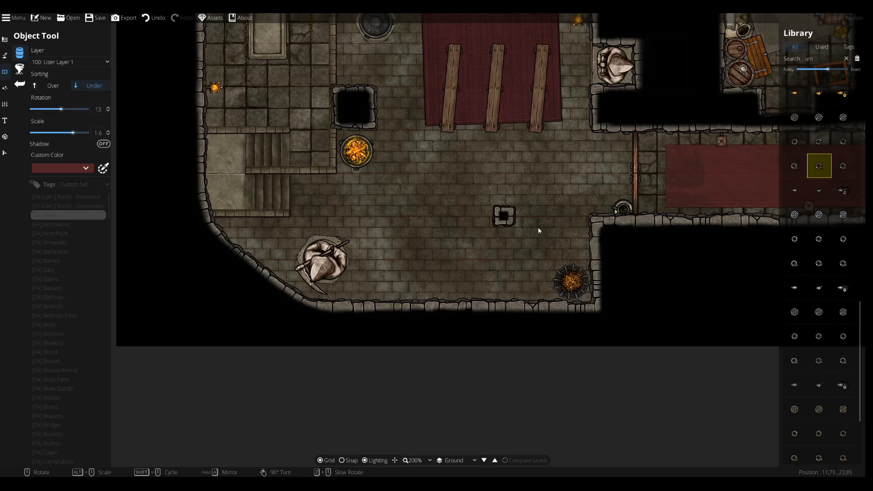
- Preview the urn beside the altar and near both scythe-bearing statues to judge possible positions in the hall
{"action": "left_click_drag", "start_coordinate": [412, 143], "coordinate": [420, 269]}
{"action": "left_click_drag", "start_coordinate": [389, 202], "coordinate": [408, 185]}
{"action": "scroll", "coordinate": [296, 381], "scroll_direction": "up", "scroll_amount": 7}
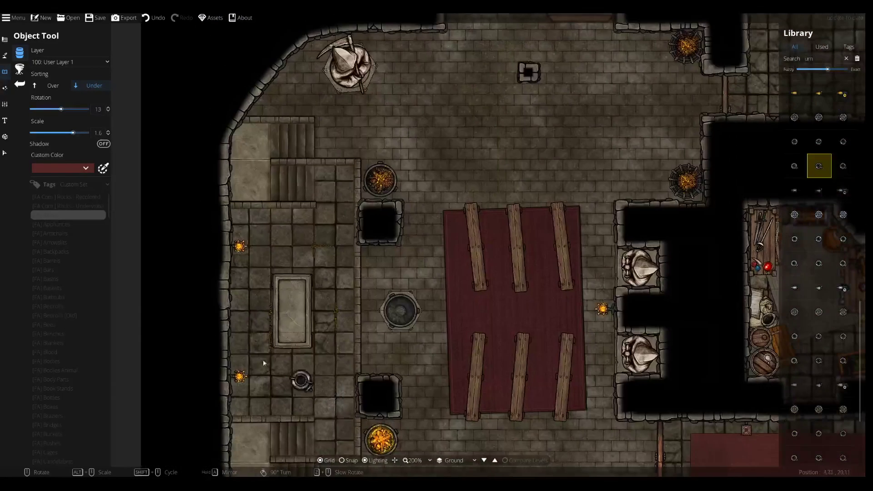
{"action": "scroll", "coordinate": [243, 204], "scroll_direction": "up", "scroll_amount": 5}
{"action": "scroll", "coordinate": [543, 275], "scroll_direction": "down", "scroll_amount": 3}
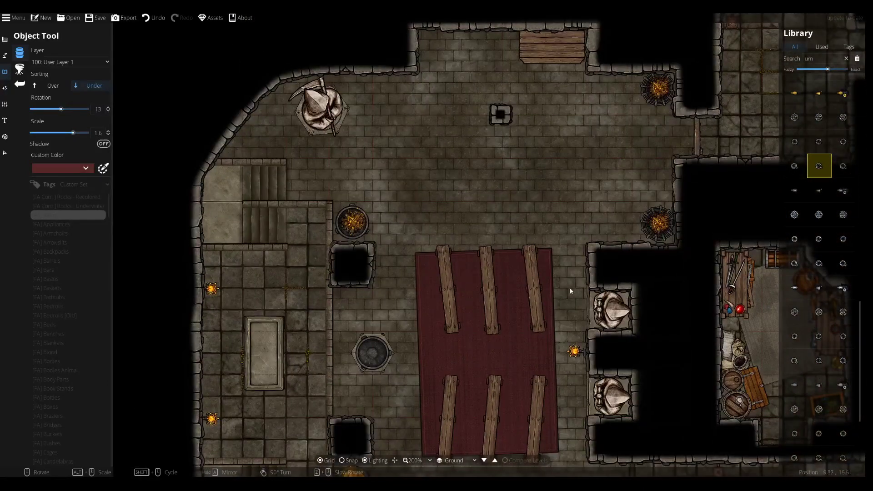
{"action": "scroll", "coordinate": [416, 186], "scroll_direction": "up", "scroll_amount": 2}
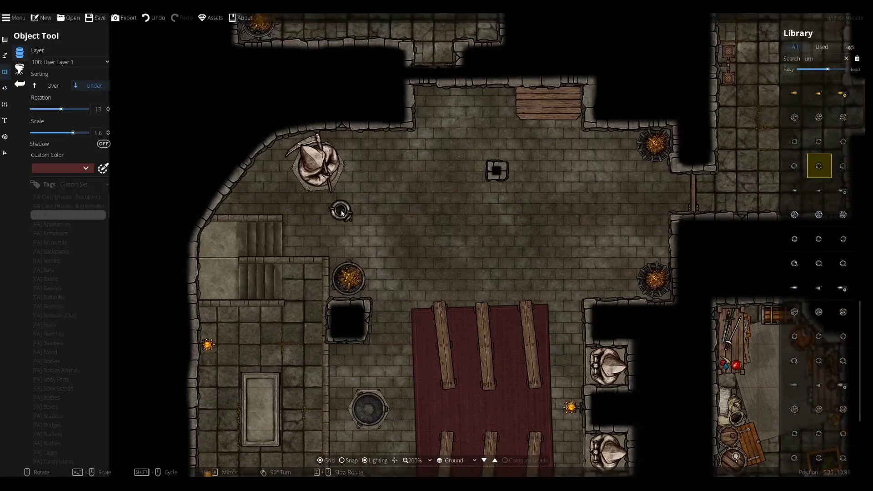
{"action": "scroll", "coordinate": [369, 225], "scroll_direction": "down", "scroll_amount": 12}
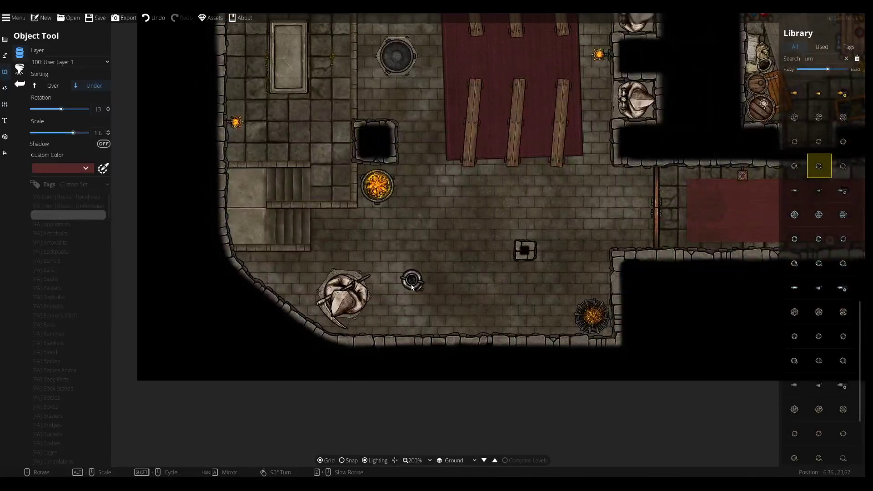
- Preview several closed urn variants, including the black marble ones, on the floor near the scythe-bearing statue and the southern wall
{"action": "left_click", "coordinate": [843, 312]}
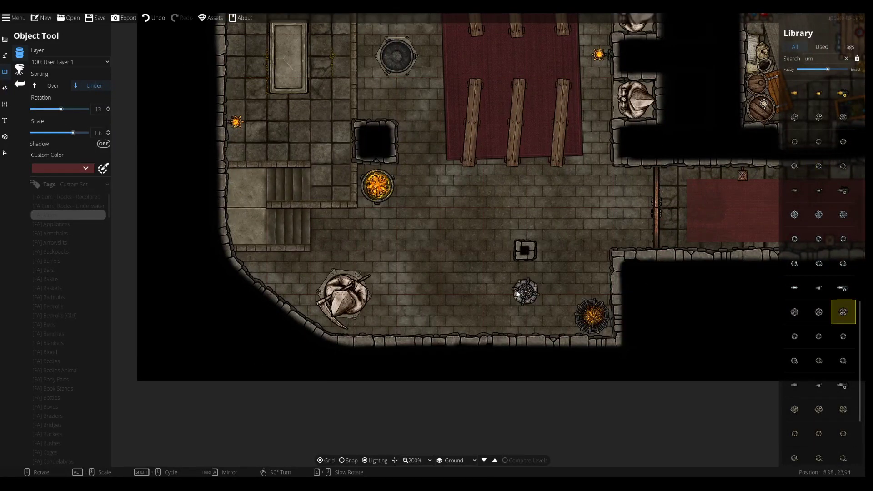
{"action": "left_click", "coordinate": [842, 409]}
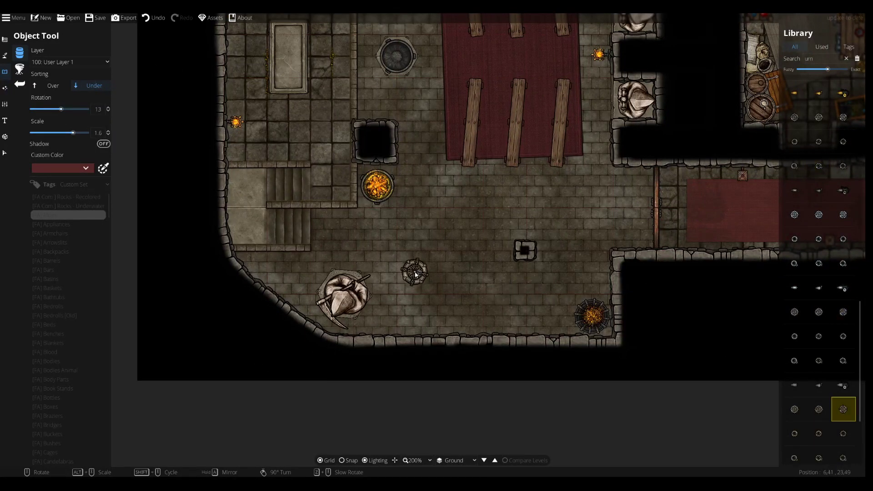
{"action": "scroll", "coordinate": [841, 341], "scroll_direction": "down", "scroll_amount": 3}
{"action": "scroll", "coordinate": [811, 318], "scroll_direction": "up", "scroll_amount": 13}
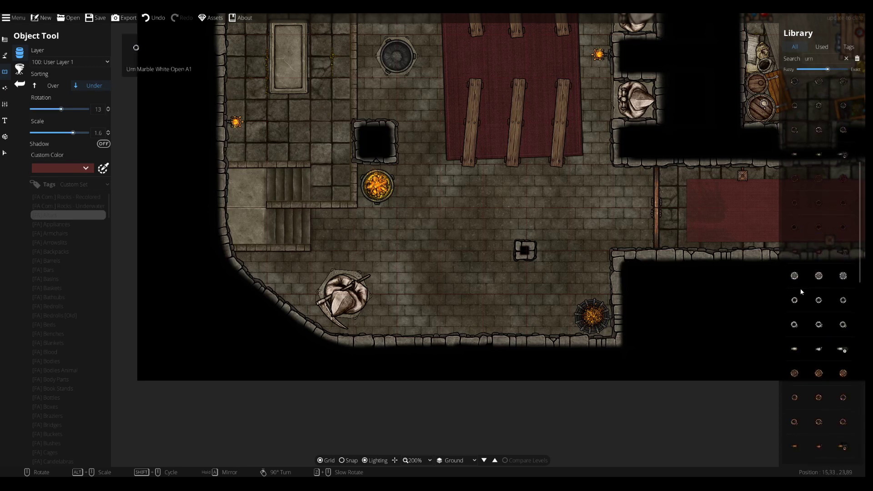
{"action": "left_click", "coordinate": [819, 130]}
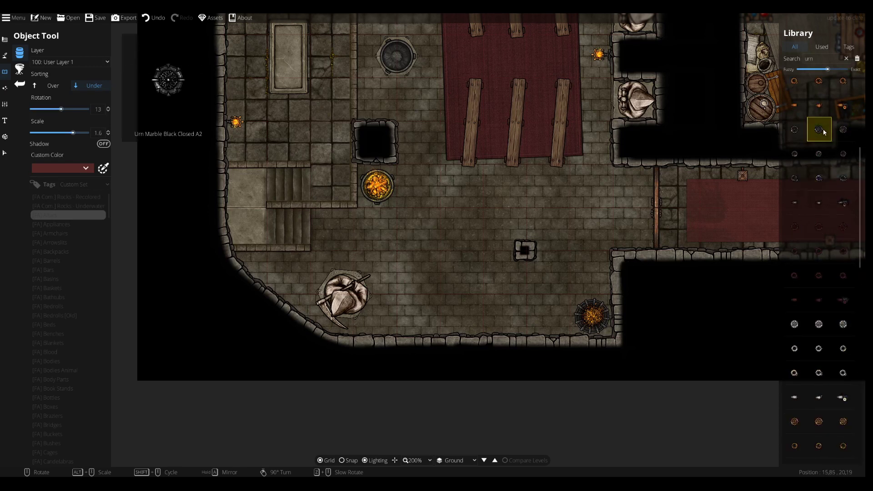
{"action": "left_click", "coordinate": [794, 130]}
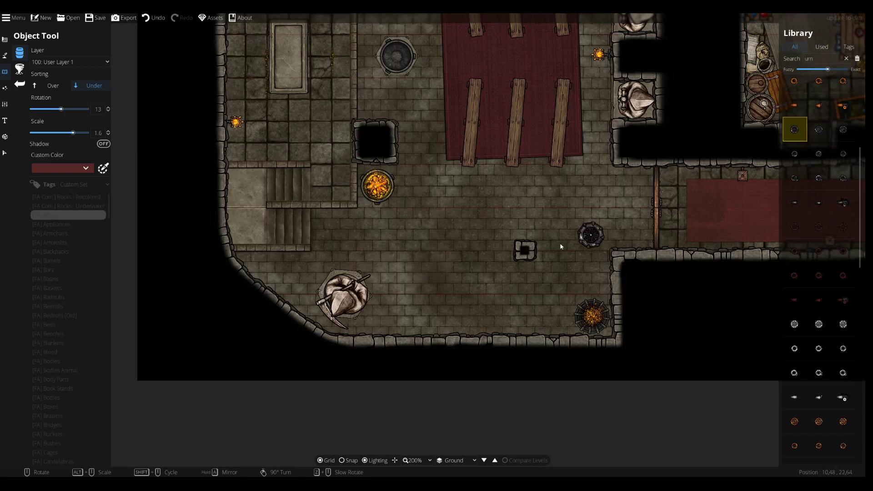
{"action": "left_click", "coordinate": [805, 207]}
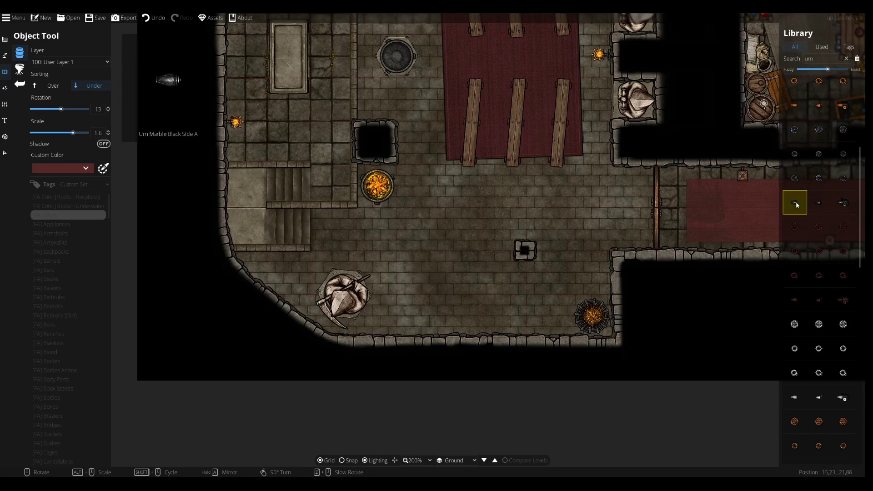
{"action": "left_click", "coordinate": [806, 178]}
{"action": "left_click", "coordinate": [842, 130]}
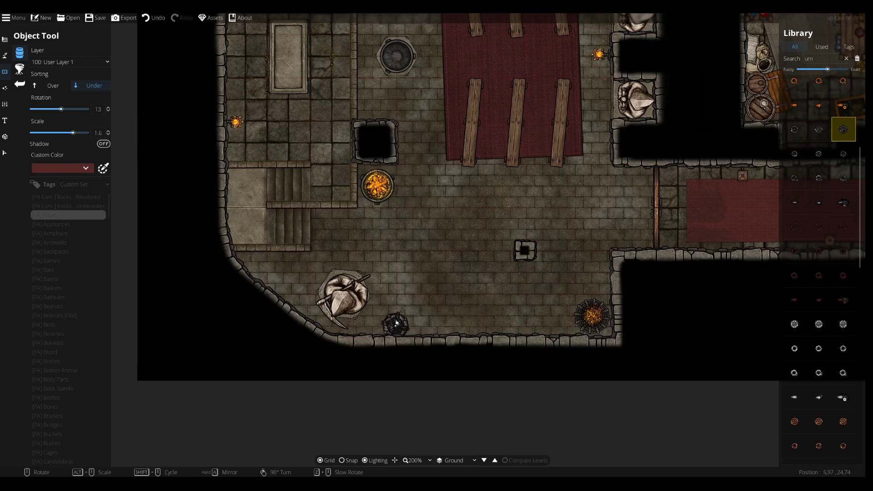
- Reduce the urn scale to 1.3 and place a brown closed urn on the open floor south of the benches
{"action": "scroll", "coordinate": [455, 268], "scroll_direction": "up", "scroll_amount": 2}
{"action": "scroll", "coordinate": [440, 263], "scroll_direction": "down", "scroll_amount": 3, "text": "alt"}
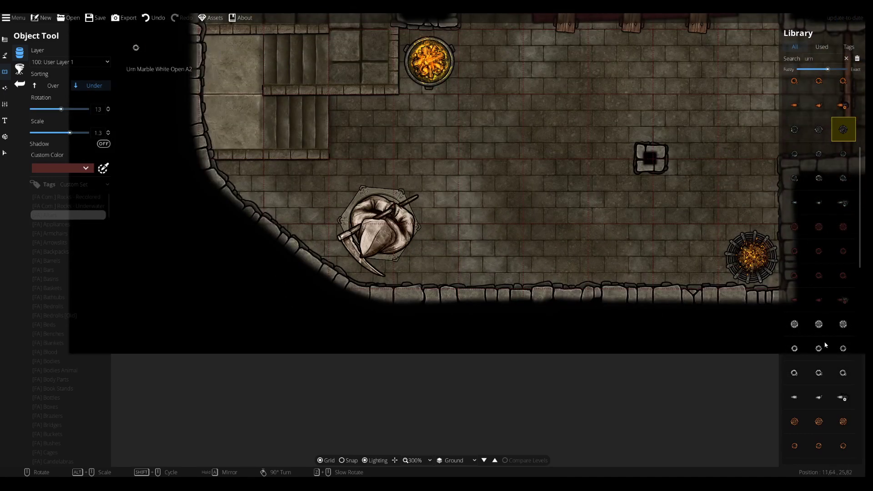
{"action": "left_click", "coordinate": [818, 324]}
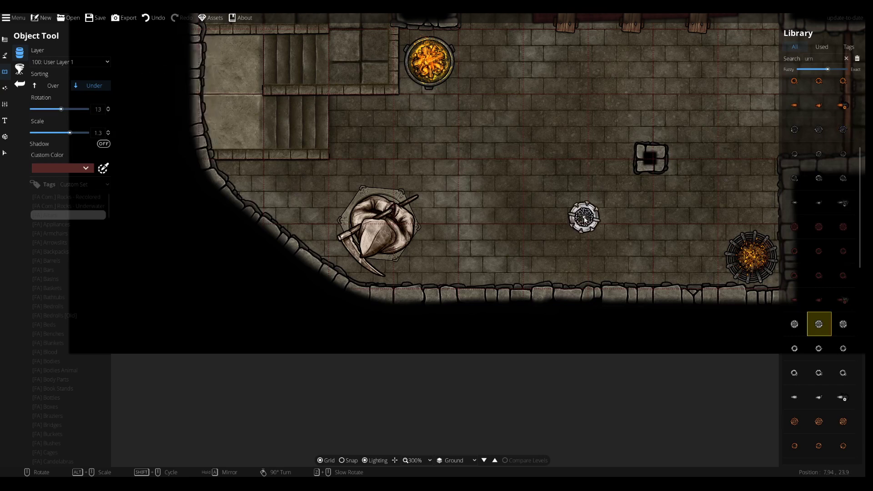
{"action": "scroll", "coordinate": [818, 204], "scroll_direction": "up", "scroll_amount": 5}
{"action": "left_click", "coordinate": [818, 160]}
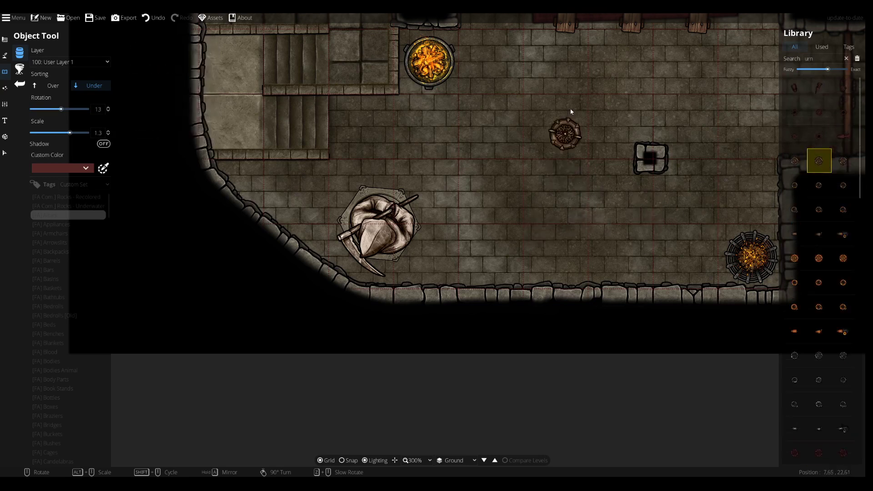
- Place an Urn Marble Black Closed A2 just west of the small square pillar for comparison with the brown urn
{"action": "scroll", "coordinate": [820, 273], "scroll_direction": "down", "scroll_amount": 3}
{"action": "left_click", "coordinate": [818, 259]}
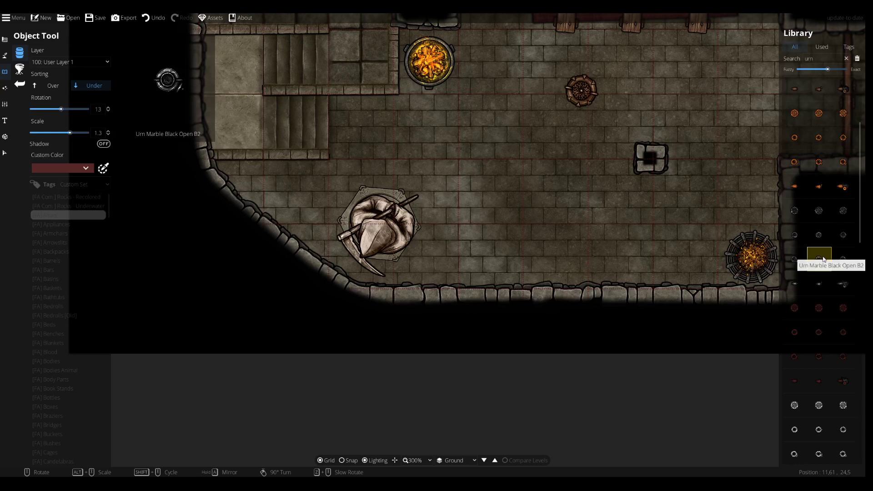
{"action": "left_click", "coordinate": [818, 236]}
{"action": "left_click", "coordinate": [819, 210]}
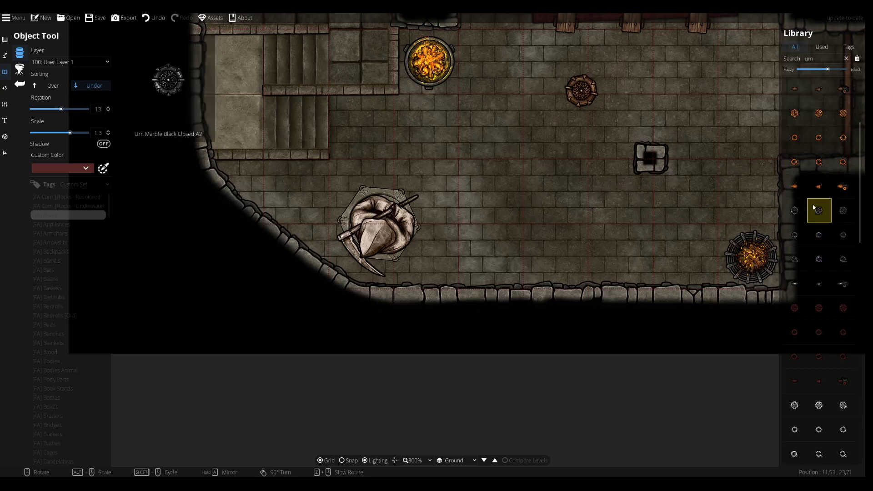
{"action": "left_click", "coordinate": [604, 155]}
- Place a grey closed urn on the floor between the brown and black marble urns, slightly to their west
{"action": "scroll", "coordinate": [806, 339], "scroll_direction": "down", "scroll_amount": 2}
{"action": "scroll", "coordinate": [806, 336], "scroll_direction": "down", "scroll_amount": 4}
{"action": "left_click", "coordinate": [818, 166]}
{"action": "left_click", "coordinate": [817, 117]}
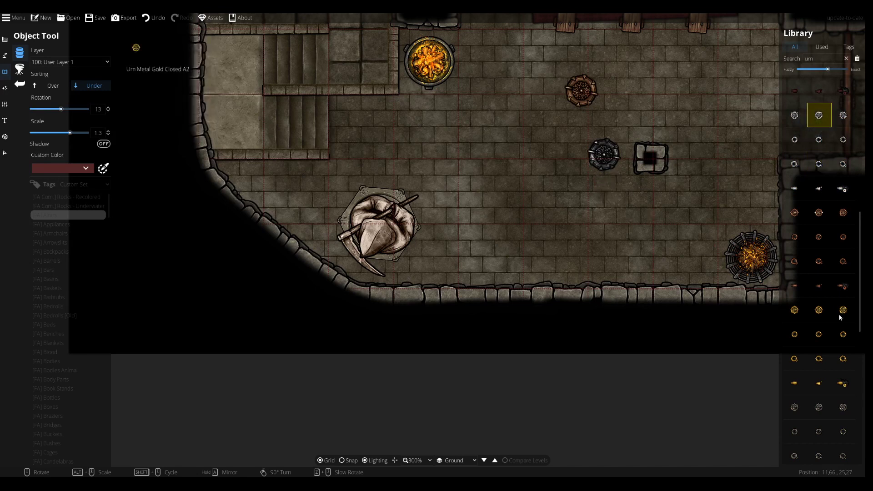
{"action": "scroll", "coordinate": [820, 222], "scroll_direction": "down", "scroll_amount": 2}
{"action": "left_click", "coordinate": [819, 217]}
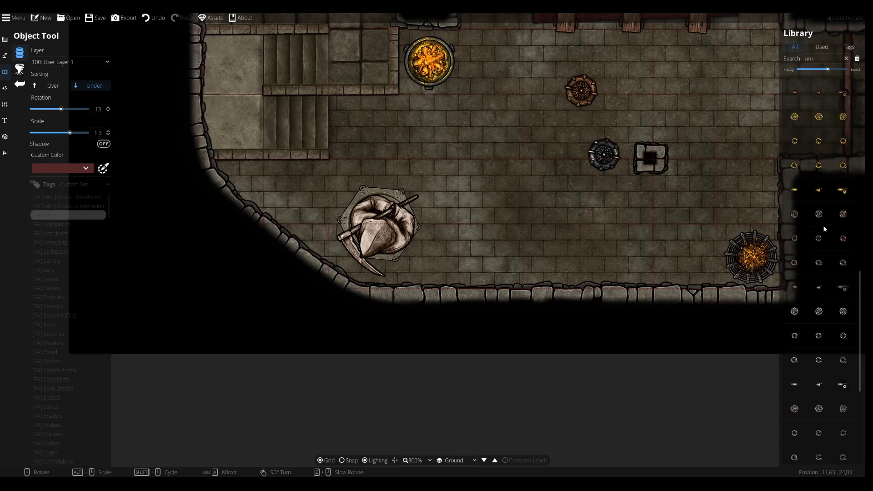
{"action": "left_click", "coordinate": [553, 133]}
- Place an Urn Stone 02 Closed A2 on the floor just southwest of the black marble urn
{"action": "left_click", "coordinate": [824, 318]}
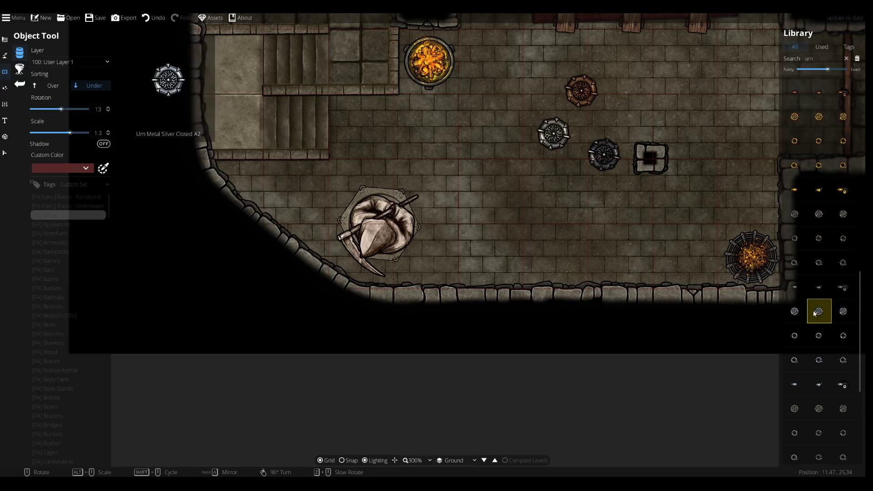
{"action": "scroll", "coordinate": [818, 326], "scroll_direction": "down", "scroll_amount": 5}
{"action": "left_click", "coordinate": [822, 318]}
{"action": "left_click", "coordinate": [821, 281]}
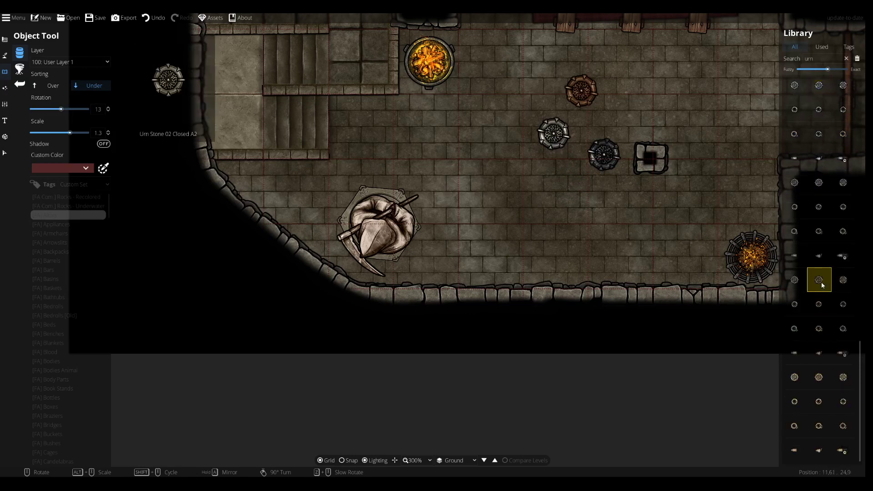
{"action": "left_click", "coordinate": [580, 186]}
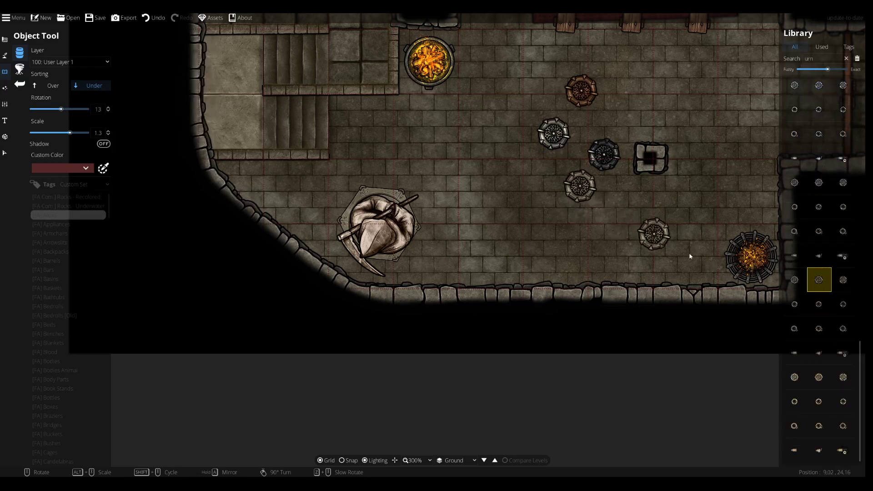
- Preview the Stone 03 urns and the closed, open and side variants of Stone 02 at different rotations among the sample urns
{"action": "left_click", "coordinate": [818, 377]}
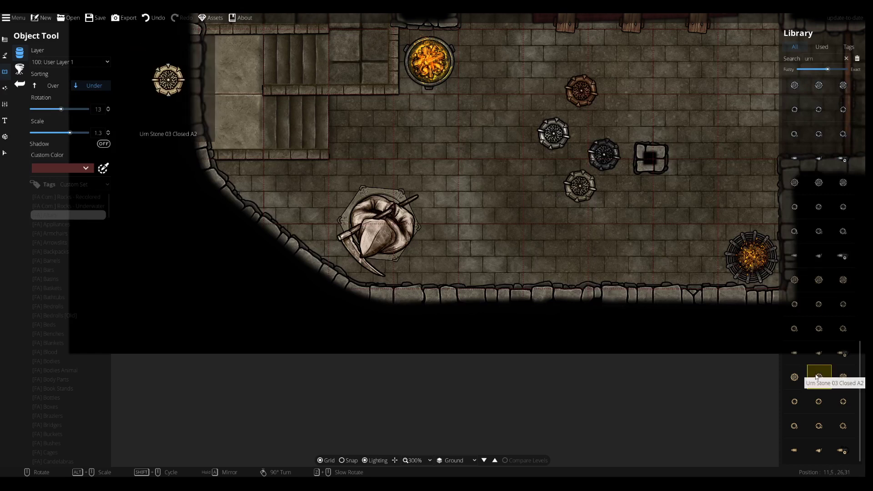
{"action": "left_click", "coordinate": [818, 401]}
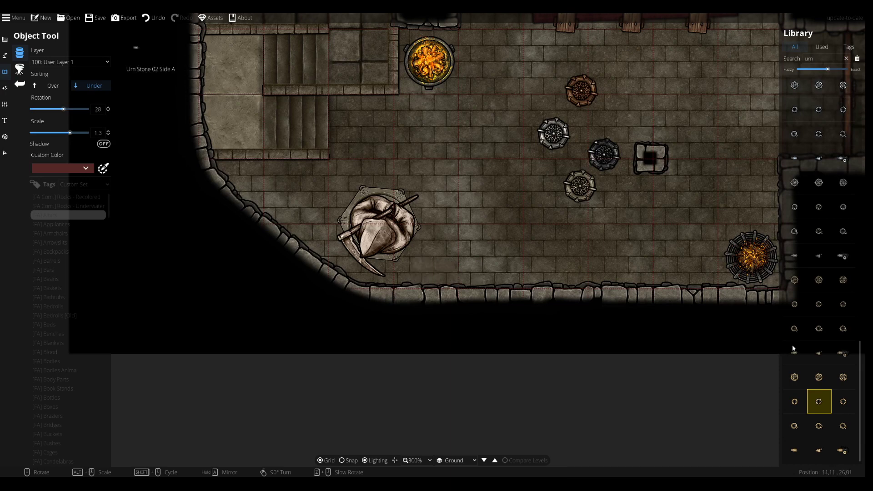
{"action": "left_click", "coordinate": [821, 329]}
{"action": "left_click", "coordinate": [817, 309]}
{"action": "scroll", "coordinate": [584, 206], "scroll_direction": "up", "scroll_amount": 1}
{"action": "left_click_drag", "start_coordinate": [584, 207], "coordinate": [543, 318]}
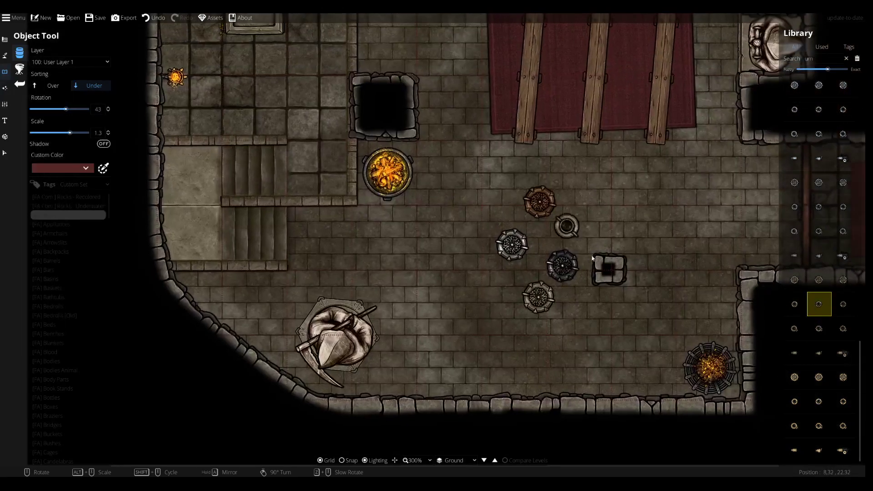
{"action": "left_click_drag", "start_coordinate": [564, 254], "coordinate": [587, 217]}
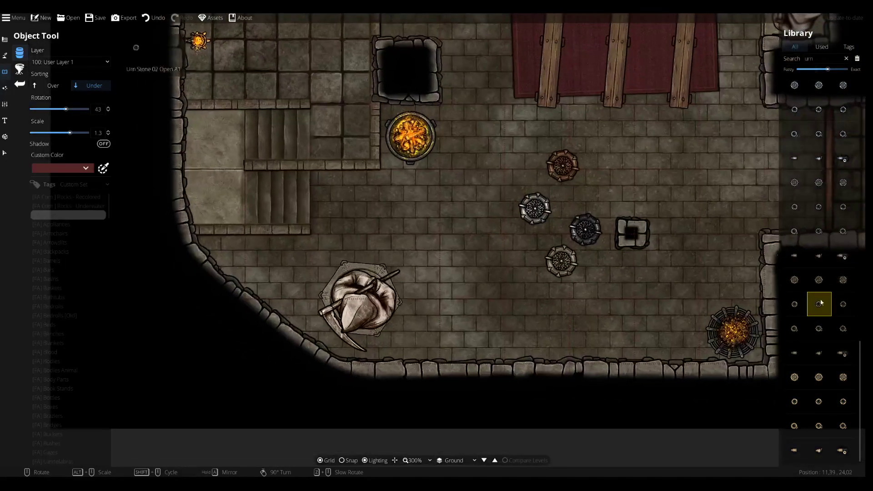
{"action": "left_click", "coordinate": [842, 309]}
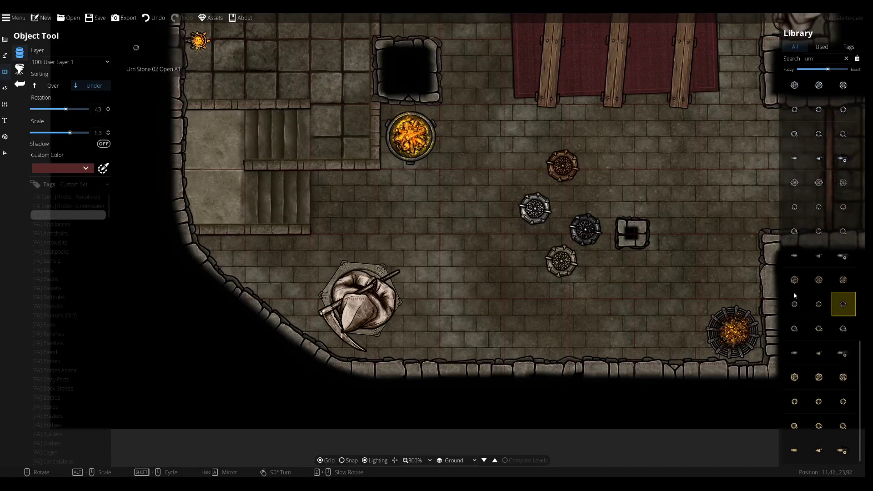
{"action": "left_click", "coordinate": [794, 280]}
{"action": "left_click", "coordinate": [521, 237]}
{"action": "left_click", "coordinate": [819, 304]}
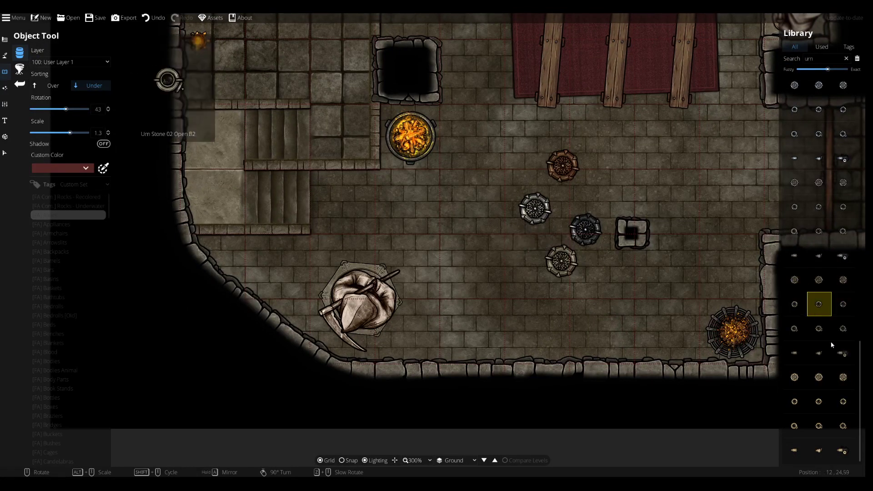
{"action": "left_click", "coordinate": [819, 352]}
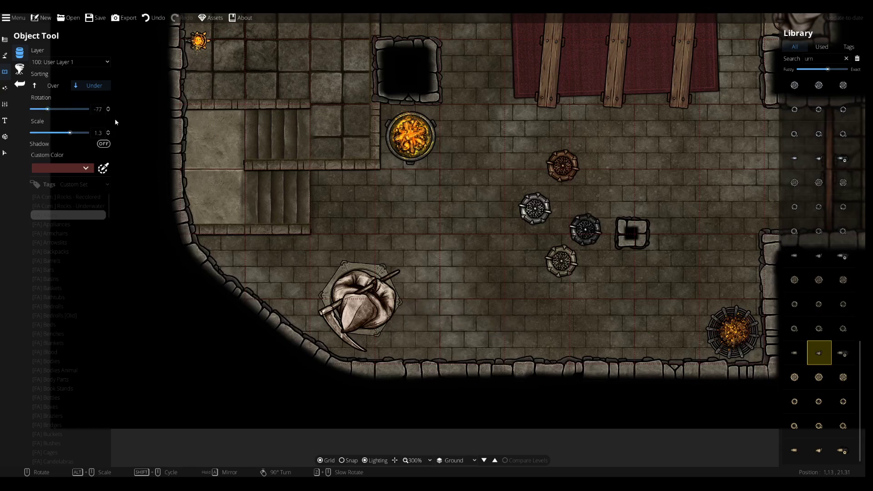
- Move both scythe-bearing statues in the hall's western corners to layer 300: User Layer 3
{"action": "left_click", "coordinate": [5, 152]}
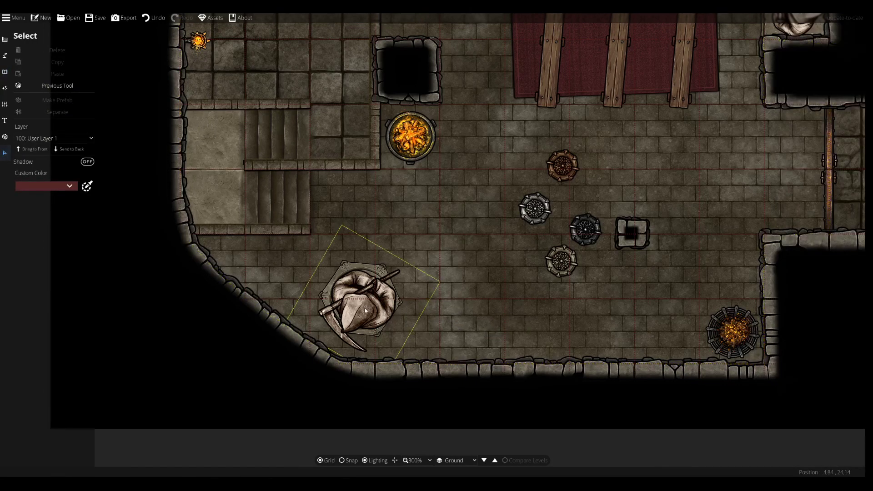
{"action": "left_click", "coordinate": [43, 139]}
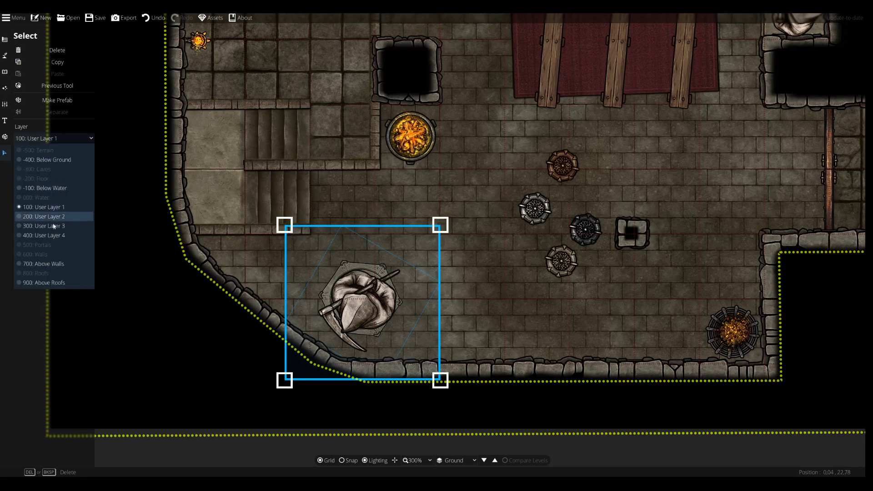
{"action": "left_click", "coordinate": [54, 226]}
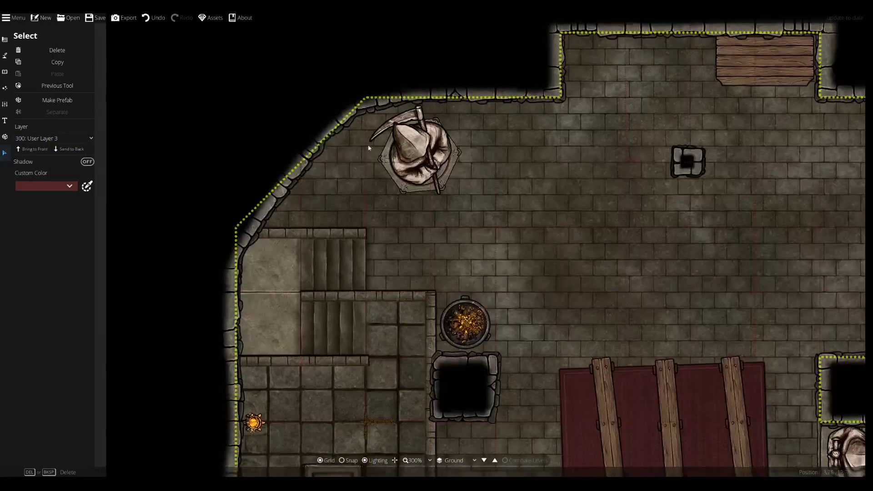
{"action": "left_click", "coordinate": [368, 147]}
{"action": "left_click", "coordinate": [42, 138]}
{"action": "left_click", "coordinate": [43, 225]}
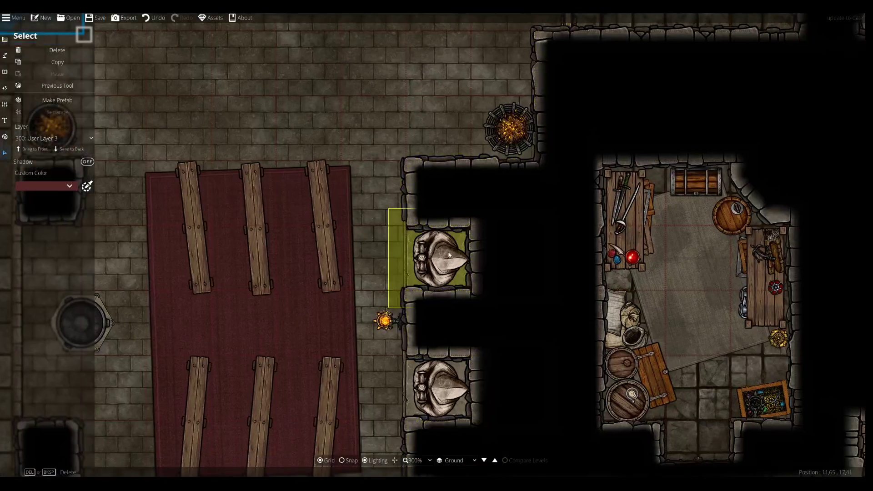
- Move both hooded statues in the eastern wall alcoves to layer 300: User Layer 3
{"action": "left_click", "coordinate": [449, 255]}
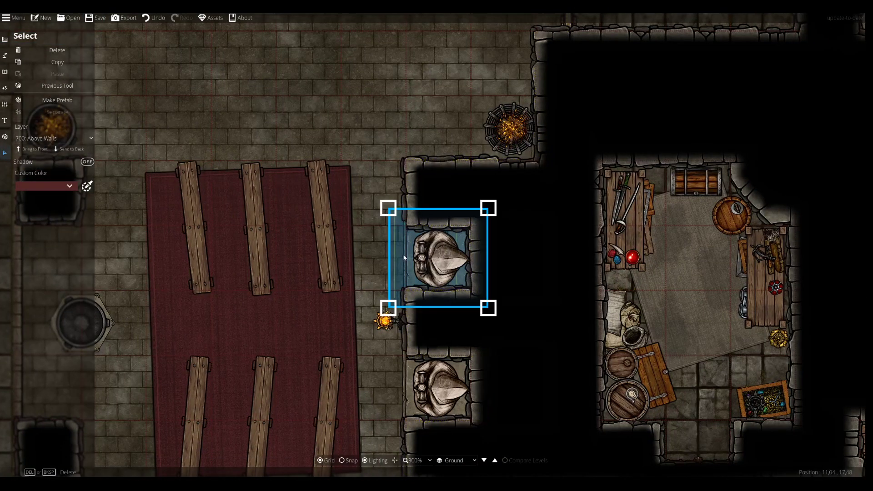
{"action": "left_click_drag", "start_coordinate": [218, 286], "coordinate": [317, 161]}
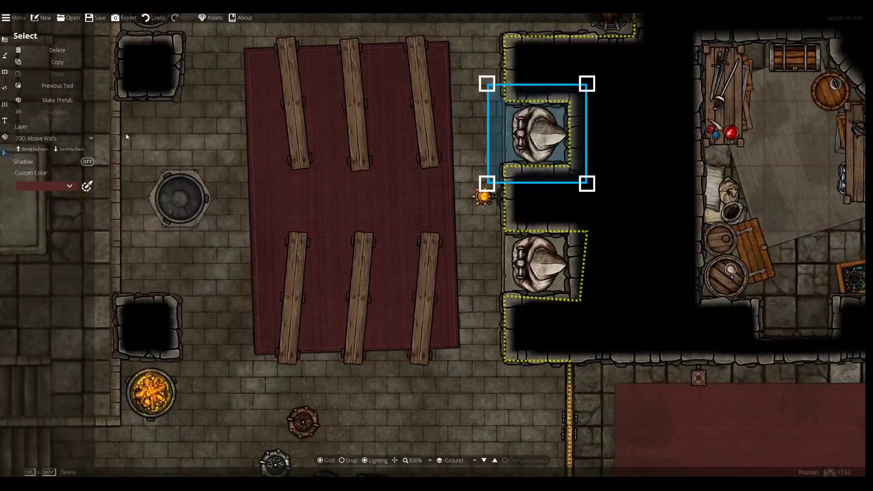
{"action": "left_click", "coordinate": [68, 142]}
{"action": "left_click", "coordinate": [42, 211]}
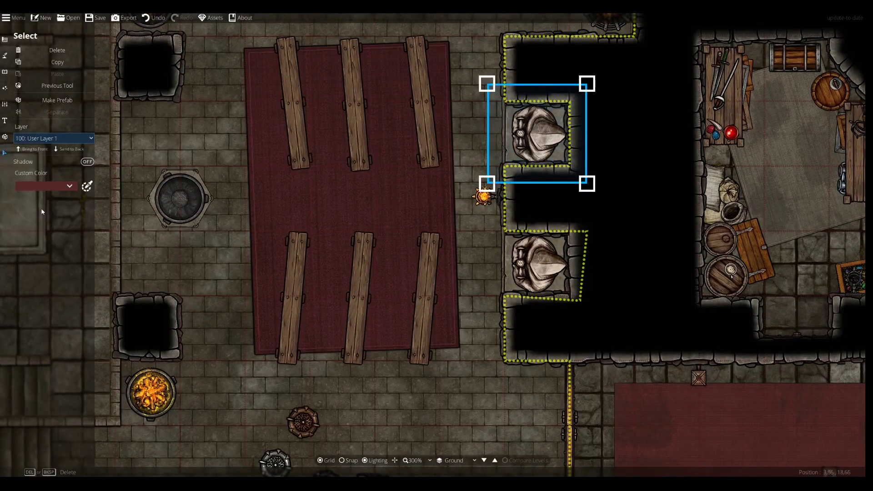
{"action": "left_click", "coordinate": [48, 142]}
{"action": "left_click", "coordinate": [43, 264]}
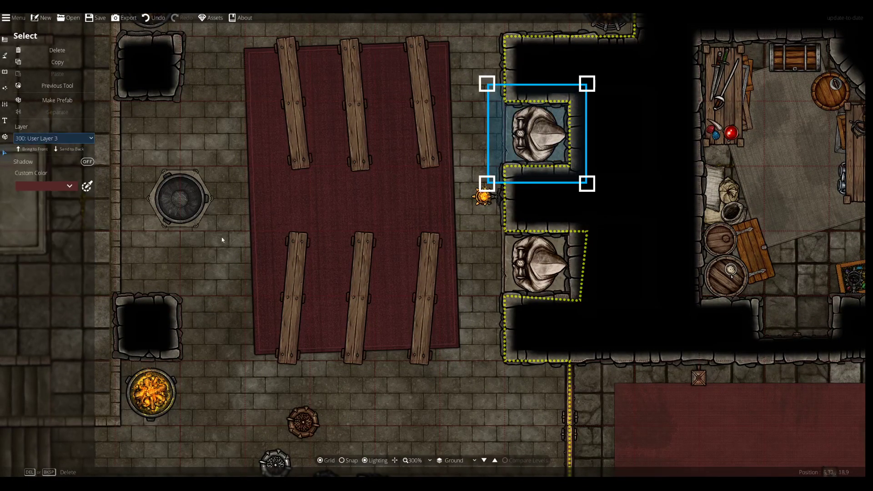
{"action": "left_click", "coordinate": [538, 264]}
{"action": "left_click", "coordinate": [46, 138]}
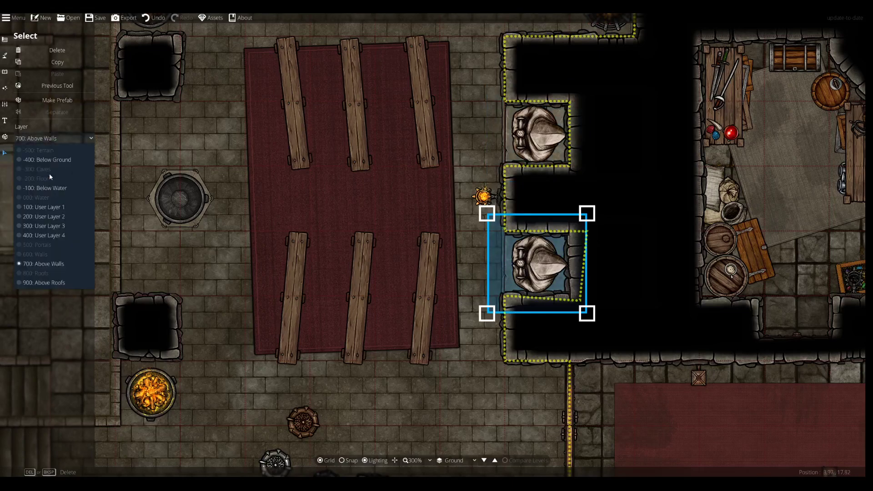
{"action": "left_click", "coordinate": [54, 225]}
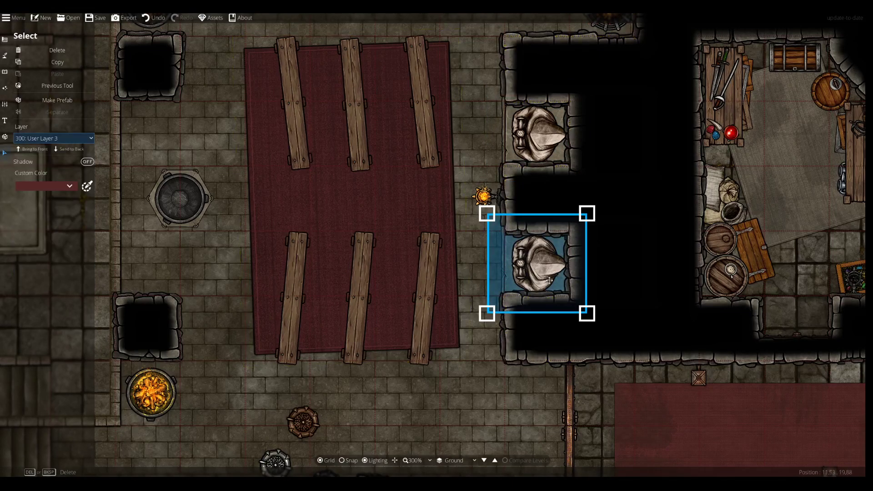
{"action": "left_click_drag", "start_coordinate": [346, 241], "coordinate": [456, 130]}
{"action": "key", "text": "Left"}
{"action": "key", "text": "Down"}
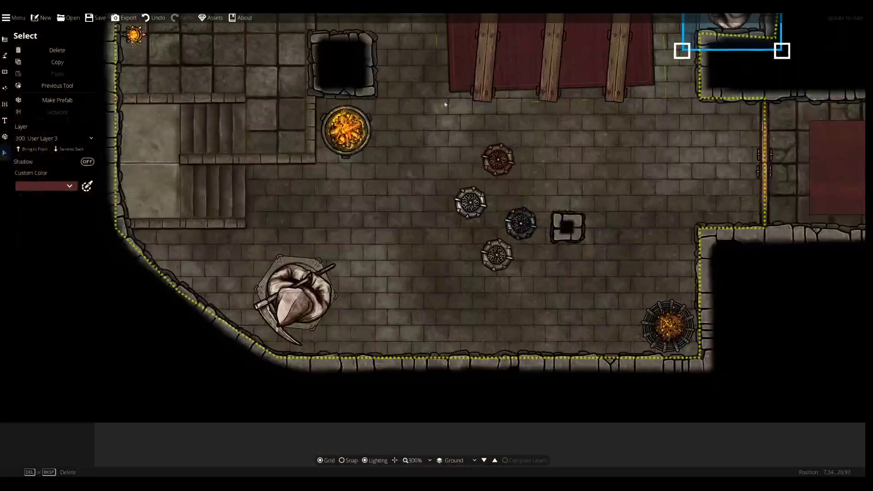
- Place a side-view stone urn against the northwest edge of the southwestern scythe-bearing statue's plinth
{"action": "left_click", "coordinate": [4, 72]}
{"action": "key", "text": "Left"}
{"action": "key", "text": "Down"}
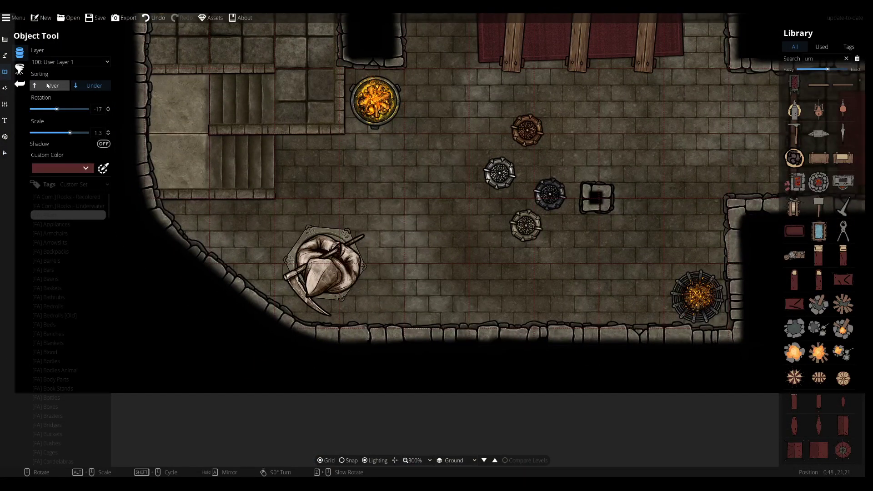
{"action": "scroll", "coordinate": [293, 242], "scroll_direction": "up", "scroll_amount": 3}
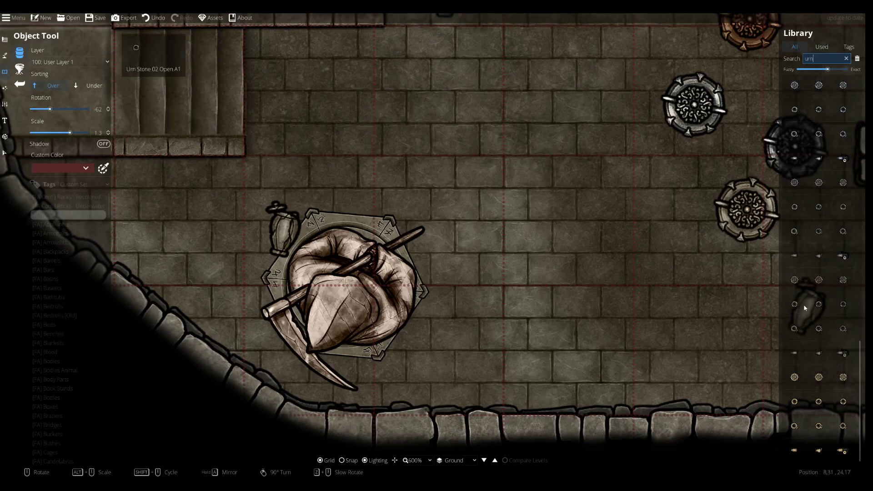
- Place an Urn Stone 02 Open A2 at scale 1.3 on the floor west of the scythe-bearing statue
{"action": "left_click", "coordinate": [791, 305]}
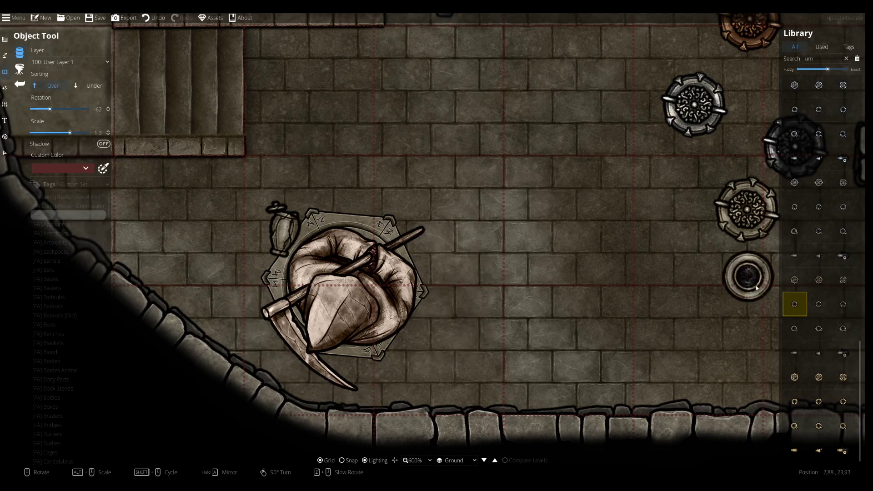
{"action": "left_click", "coordinate": [843, 352]}
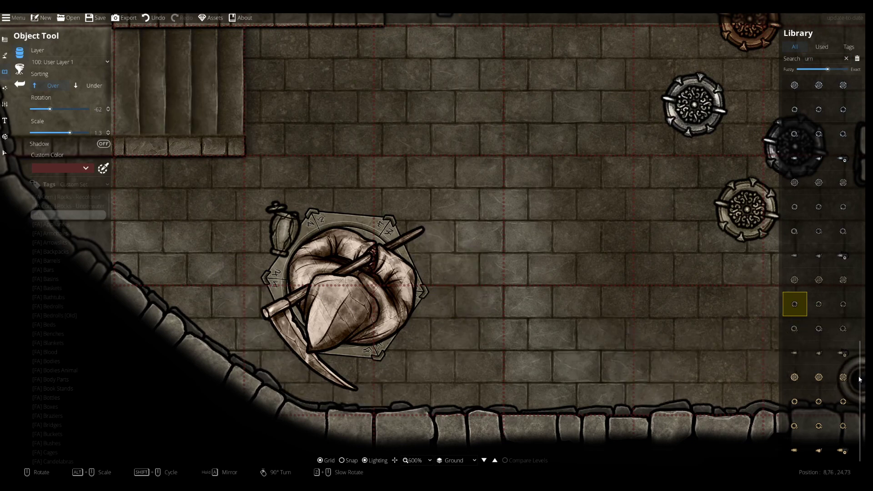
{"action": "scroll", "coordinate": [423, 359], "scroll_direction": "up", "scroll_amount": 1}
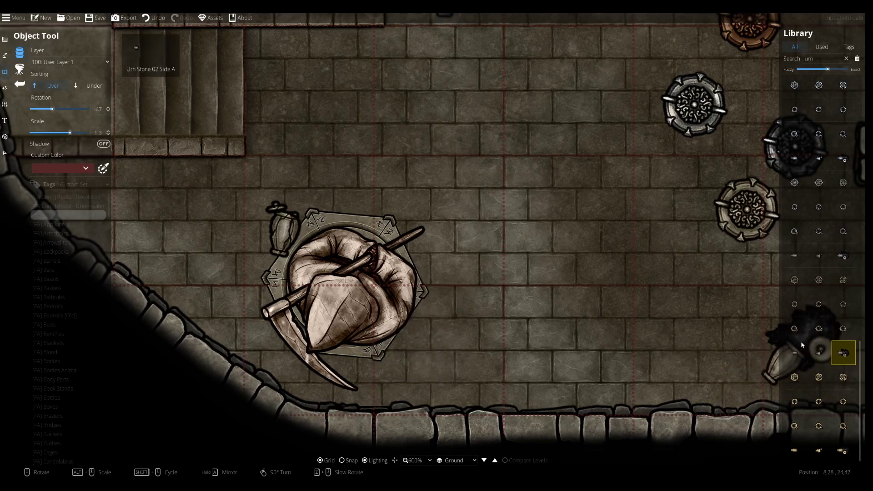
{"action": "left_click_drag", "start_coordinate": [616, 205], "coordinate": [517, 276]}
{"action": "left_click", "coordinate": [819, 304]}
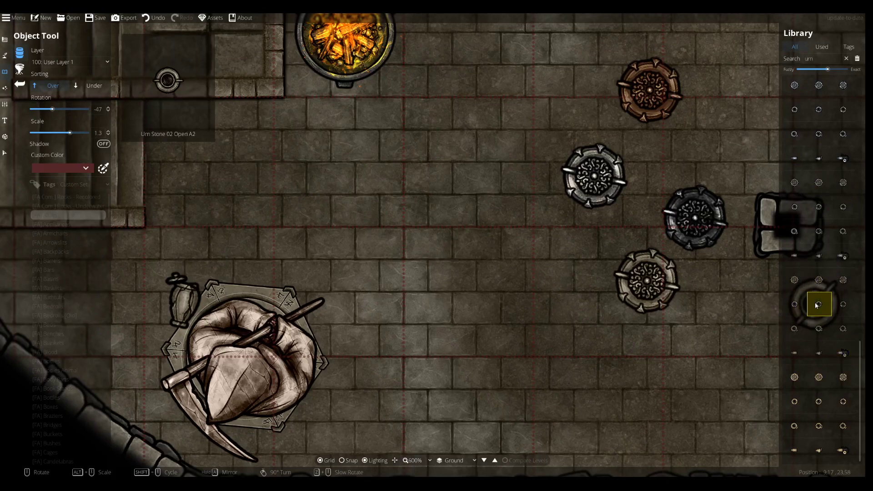
{"action": "key", "text": "a+s"}
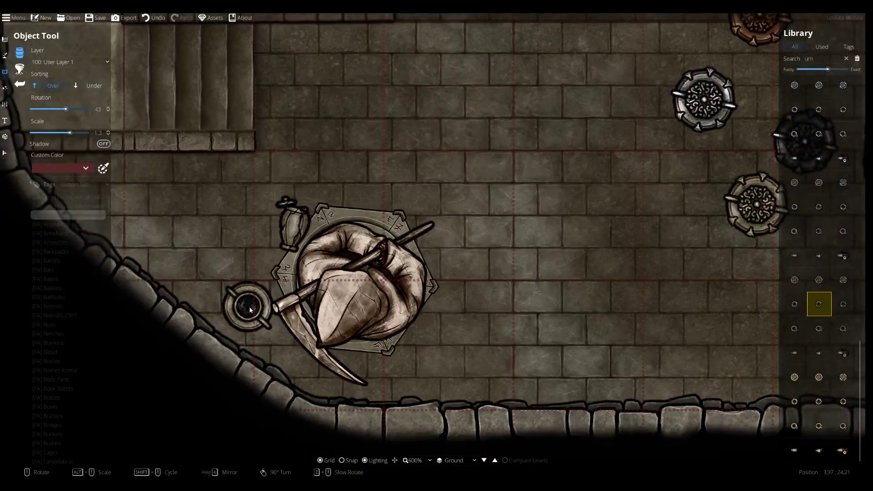
{"action": "scroll", "coordinate": [245, 254], "scroll_direction": "down", "scroll_amount": 7}
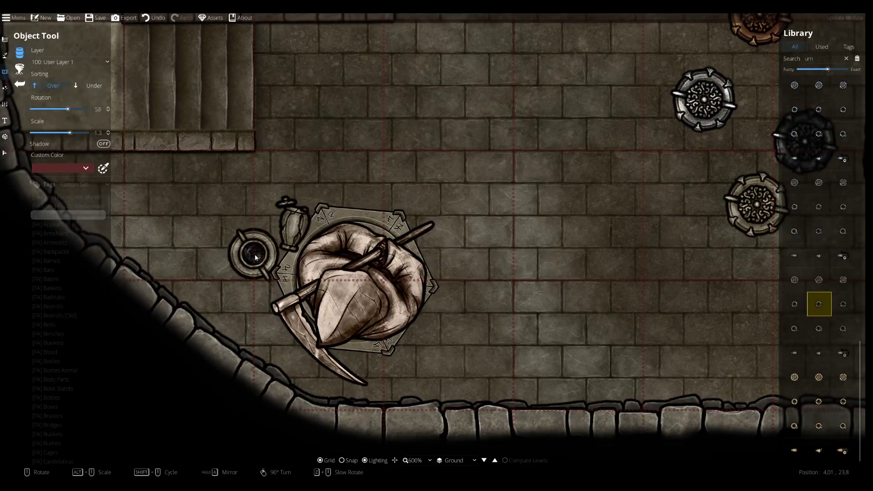
{"action": "left_click", "coordinate": [254, 253]}
- Place an ornate closed urn on the floor at the southeast corner of the statue's plinth
{"action": "scroll", "coordinate": [411, 376], "scroll_direction": "down", "scroll_amount": 1, "text": "shift"}
{"action": "scroll", "coordinate": [420, 368], "scroll_direction": "down", "scroll_amount": 1, "text": "shift"}
{"action": "scroll", "coordinate": [421, 368], "scroll_direction": "down", "scroll_amount": 2}
{"action": "left_click", "coordinate": [419, 364]}
- Place a silver-blue side-view urn beside the stone urn northwest of the statue and shift the open urn slightly south
{"action": "left_click", "coordinate": [794, 158]}
{"action": "scroll", "coordinate": [227, 314], "scroll_direction": "down", "scroll_amount": 6}
{"action": "scroll", "coordinate": [263, 223], "scroll_direction": "up", "scroll_amount": 1}
{"action": "left_click", "coordinate": [264, 223]}
{"action": "key", "text": "space"}
{"action": "left_click_drag", "start_coordinate": [253, 253], "coordinate": [253, 259]}
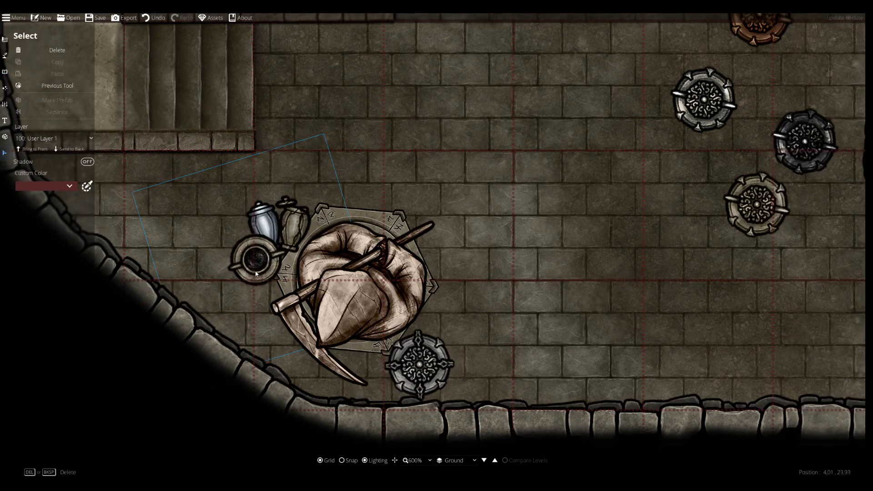
- Preview closed and open stone urn variants with Under sorting on the floor east of the statue
{"action": "key", "text": "space"}
{"action": "left_click", "coordinate": [830, 58]}
{"action": "key", "text": "Return"}
{"action": "left_click", "coordinate": [818, 183]}
{"action": "scroll", "coordinate": [252, 314], "scroll_direction": "up", "scroll_amount": 4}
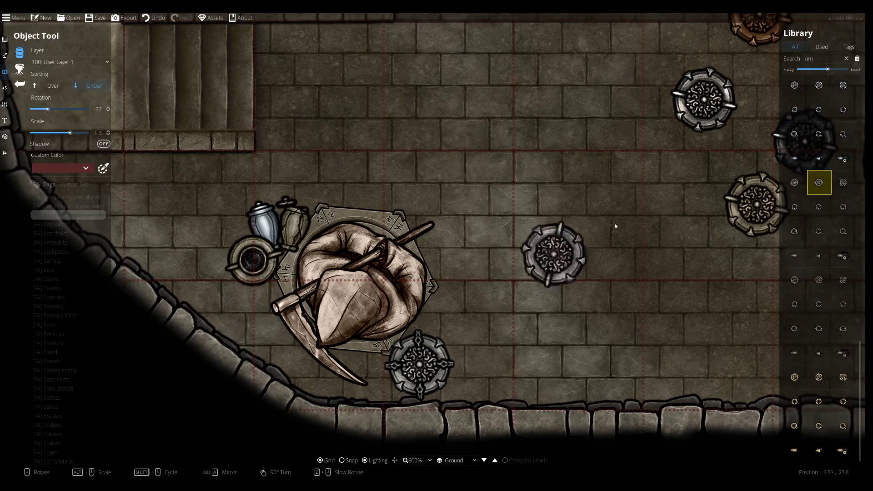
{"action": "left_click", "coordinate": [794, 304]}
{"action": "left_click", "coordinate": [819, 304]}
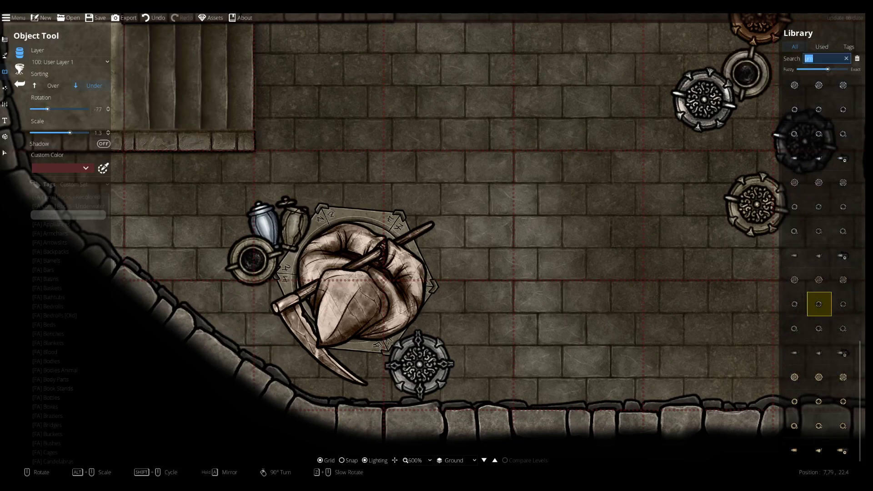
- Clear the urn search and filter the object library by the [FA] Clutter tag
{"action": "left_click", "coordinate": [846, 59]}
{"action": "scroll", "coordinate": [39, 374], "scroll_direction": "down", "scroll_amount": 7}
{"action": "left_click", "coordinate": [56, 350]}
{"action": "scroll", "coordinate": [56, 405], "scroll_direction": "down", "scroll_amount": 2}
{"action": "left_click", "coordinate": [57, 382]}
{"action": "left_click", "coordinate": [54, 346]}
{"action": "left_click", "coordinate": [51, 336]}
{"action": "left_click", "coordinate": [53, 309]}
{"action": "left_click", "coordinate": [53, 300]}
{"action": "left_click", "coordinate": [52, 291]}
{"action": "left_click", "coordinate": [45, 282]}
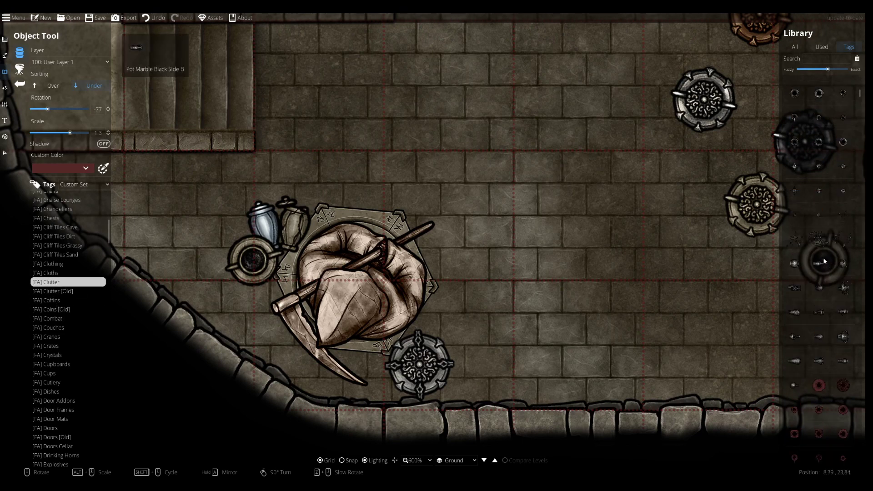
{"action": "left_click", "coordinate": [794, 302]}
- Delete the ornate urn beside the plinth and the leftover sample urns on the floor east of the statue
{"action": "left_click", "coordinate": [4, 152]}
{"action": "left_click", "coordinate": [419, 364]}
{"action": "key", "text": "Delete"}
{"action": "left_click", "coordinate": [703, 99]}
{"action": "key", "text": "Delete"}
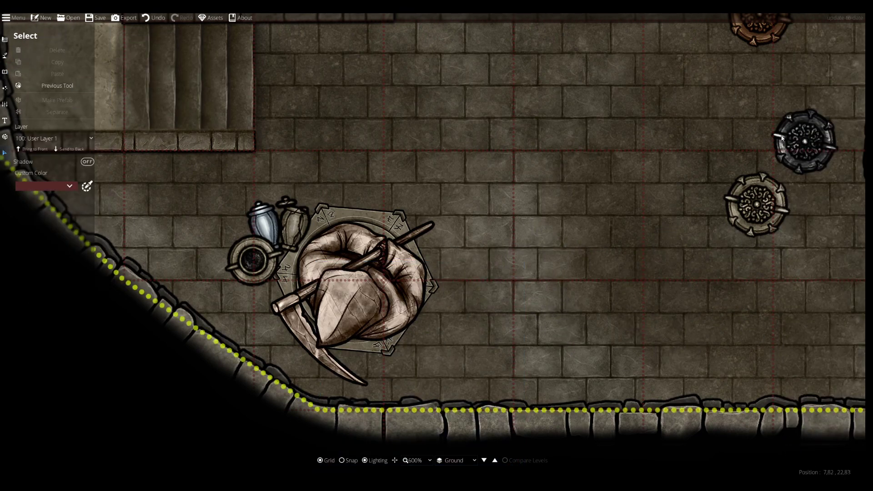
{"action": "left_click", "coordinate": [756, 205]}
{"action": "key", "text": "Delete"}
- Nudge the urns beside the statue and scatter small pottery shards just west of them
{"action": "left_click", "coordinate": [253, 260]}
{"action": "left_click", "coordinate": [273, 136]}
{"action": "left_click_drag", "start_coordinate": [266, 219], "coordinate": [290, 221]}
{"action": "left_click", "coordinate": [20, 86]}
{"action": "left_click", "coordinate": [819, 399]}
{"action": "scroll", "coordinate": [226, 242], "scroll_direction": "down", "scroll_amount": 1}
{"action": "left_click", "coordinate": [230, 238]}
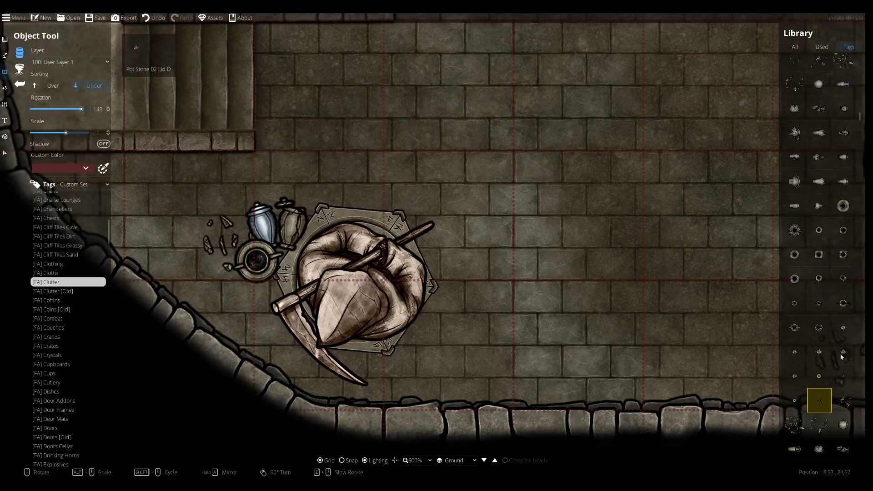
- Place a Pot Stone 02 Lid D at scale 0.8 on top of the open urn, using Over sorting
{"action": "left_click", "coordinate": [842, 352]}
{"action": "left_click_drag", "start_coordinate": [255, 262], "coordinate": [348, 227]}
{"action": "left_click", "coordinate": [53, 86]}
{"action": "scroll", "coordinate": [348, 227], "scroll_direction": "down", "scroll_amount": 1}
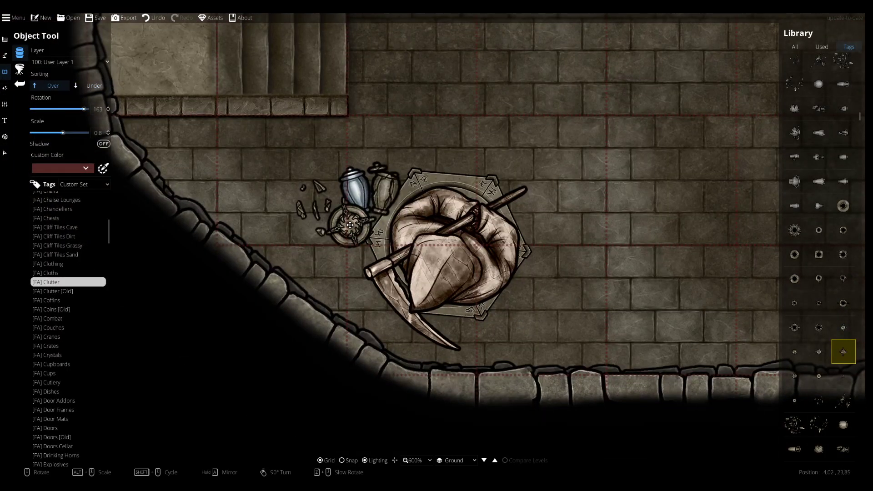
{"action": "left_click", "coordinate": [350, 226]}
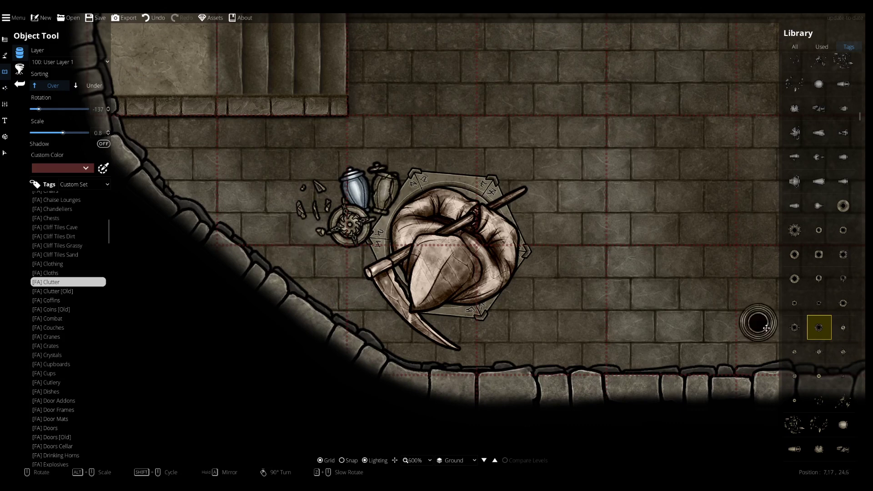
- Place an ornate round pot and a square pot west of the statue, plus a jug on layer 200: User Layer 2 east of it
{"action": "left_click", "coordinate": [300, 234]}
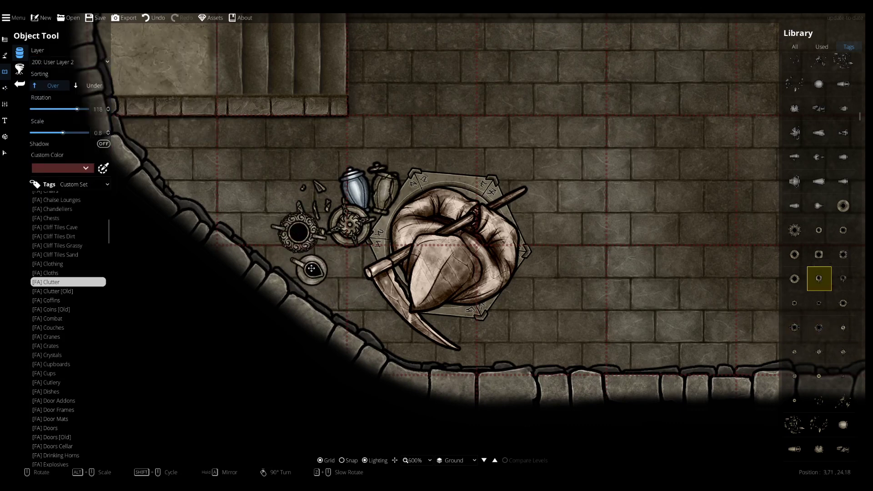
{"action": "left_click", "coordinate": [539, 222]}
{"action": "scroll", "coordinate": [328, 267], "scroll_direction": "down", "scroll_amount": 2}
{"action": "left_click", "coordinate": [324, 267]}
- Cap the ornate and square pots with stone lids and add small round pots around the cluster, putting lids on the outer two
{"action": "left_click", "coordinate": [818, 230]}
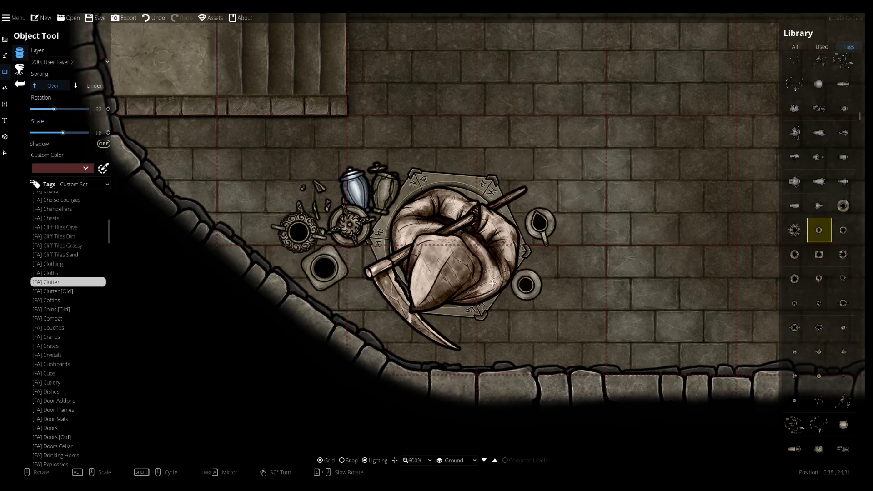
{"action": "left_click", "coordinate": [843, 328]}
{"action": "left_click", "coordinate": [324, 268]}
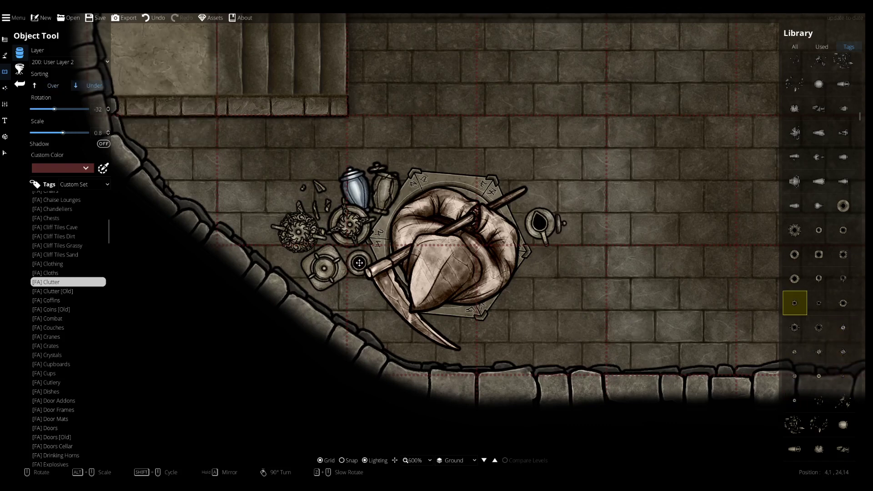
{"action": "left_click", "coordinate": [266, 241]}
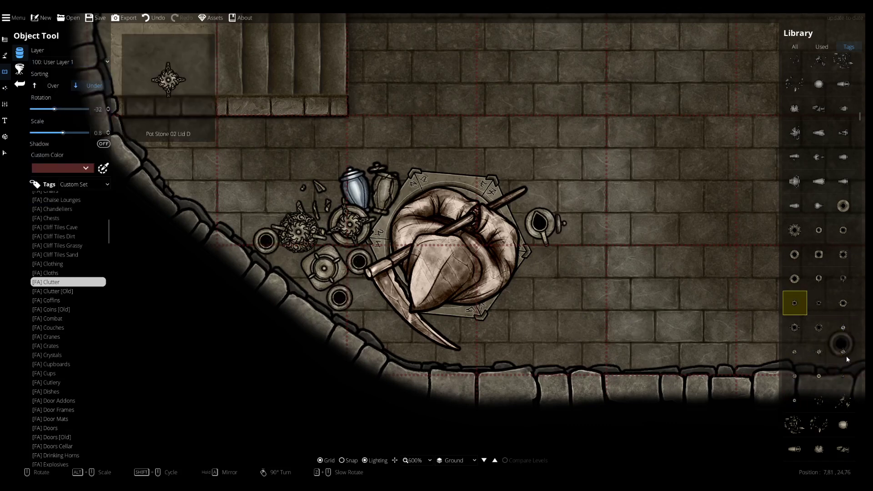
{"action": "left_click", "coordinate": [338, 299]}
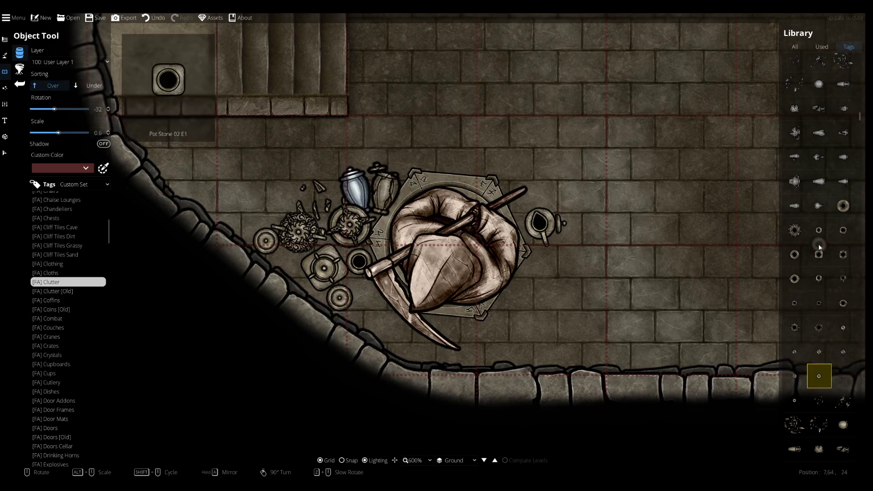
- Place a lying stone vase between the pot cluster and the southwest wall
{"action": "scroll", "coordinate": [454, 234], "scroll_direction": "down", "scroll_amount": 1}
{"action": "left_click", "coordinate": [794, 206]}
{"action": "scroll", "coordinate": [805, 299], "scroll_direction": "down", "scroll_amount": 1}
{"action": "scroll", "coordinate": [805, 299], "scroll_direction": "down", "scroll_amount": 1}
{"action": "left_click", "coordinate": [842, 322]}
{"action": "right_click", "coordinate": [511, 257]}
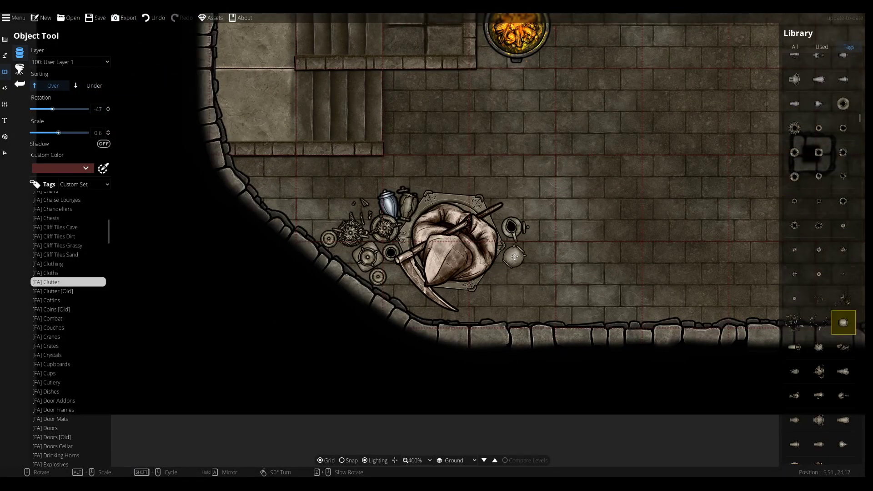
{"action": "key", "text": "ctrl+z"}
- Place a broken stone pot by the wall south of the stairs and a two-handled vase partly beneath the statue's southeast edge
{"action": "scroll", "coordinate": [511, 258], "scroll_direction": "down", "scroll_amount": 3}
{"action": "left_click", "coordinate": [252, 169]}
{"action": "left_click", "coordinate": [819, 420]}
{"action": "right_click", "coordinate": [505, 273]}
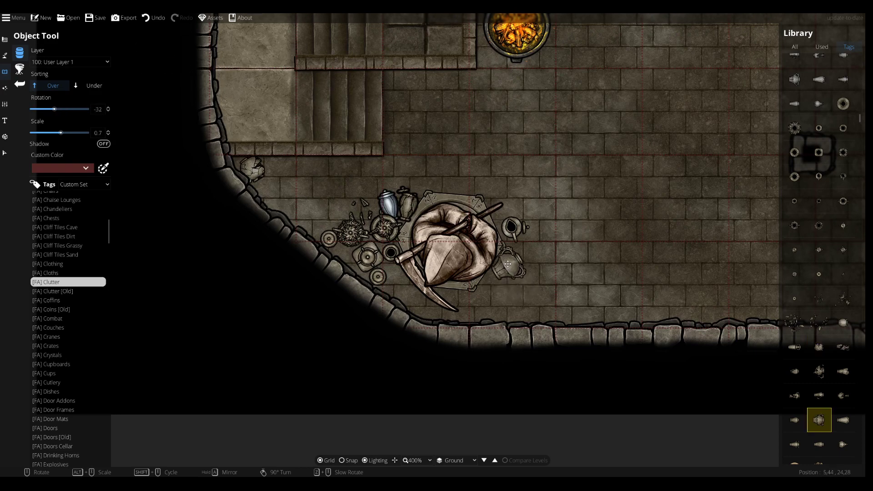
{"action": "left_click", "coordinate": [498, 264]}
- Find crates in the object library and place small tilted wooden crates beneath the scythe blade against the wall
{"action": "scroll", "coordinate": [499, 264], "scroll_direction": "up", "scroll_amount": 2}
{"action": "scroll", "coordinate": [605, 319], "scroll_direction": "down", "scroll_amount": 4}
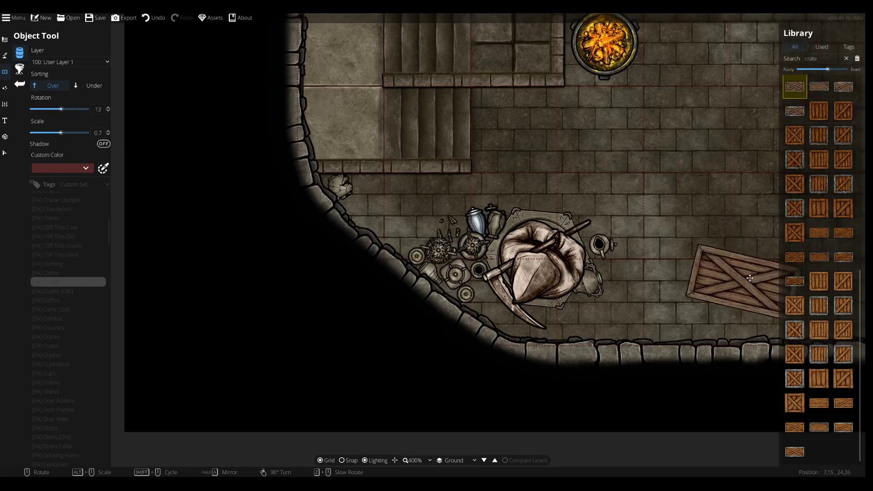
{"action": "scroll", "coordinate": [485, 307], "scroll_direction": "up", "scroll_amount": 1}
{"action": "scroll", "coordinate": [486, 306], "scroll_direction": "down", "scroll_amount": 2}
{"action": "scroll", "coordinate": [485, 300], "scroll_direction": "down", "scroll_amount": 1}
{"action": "left_click", "coordinate": [485, 300]}
{"action": "left_click", "coordinate": [822, 161]}
{"action": "scroll", "coordinate": [532, 326], "scroll_direction": "down", "scroll_amount": 1}
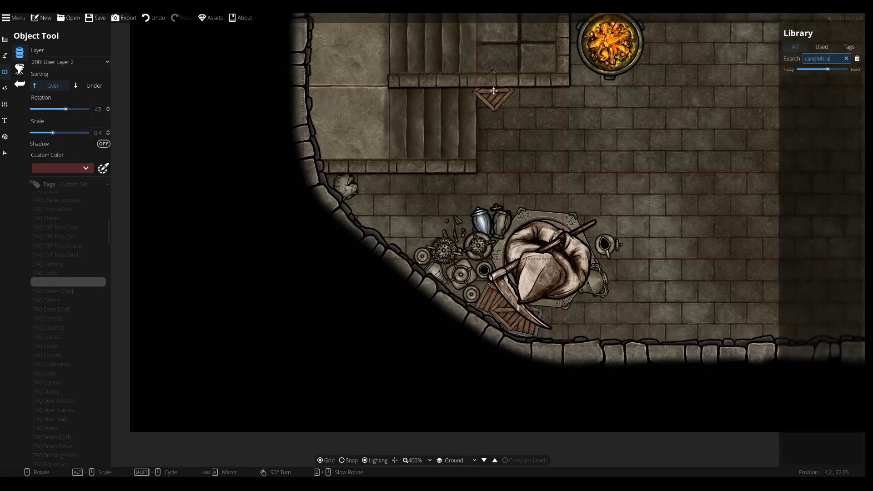
- Filter the object library by the [FA] Candelabras tag
{"action": "left_click", "coordinate": [848, 47]}
{"action": "scroll", "coordinate": [53, 214], "scroll_direction": "up", "scroll_amount": 1}
{"action": "left_click", "coordinate": [52, 215]}
{"action": "left_click", "coordinate": [53, 207]}
{"action": "scroll", "coordinate": [56, 210], "scroll_direction": "up", "scroll_amount": 1}
{"action": "left_click", "coordinate": [58, 222]}
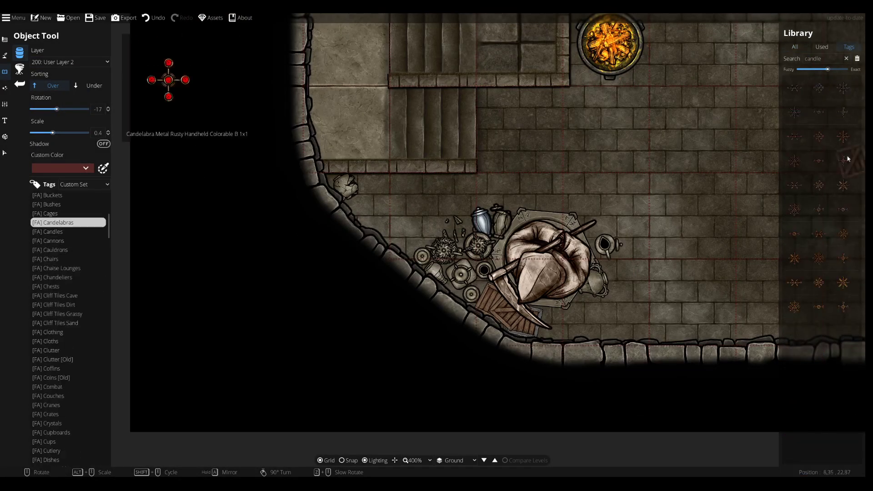
- Place a multi-armed candelabra with cream-coloured candles at scale 1 between the broken pot and the urn cluster
{"action": "left_click", "coordinate": [819, 136]}
{"action": "left_click", "coordinate": [80, 168]}
{"action": "left_click", "coordinate": [78, 195]}
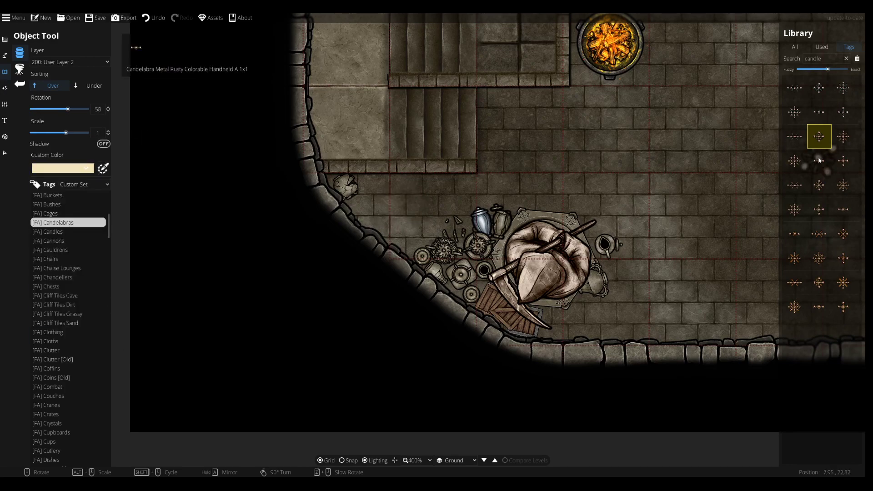
{"action": "left_click", "coordinate": [396, 200]}
- Place cream three-candle and branched candelabras along the north and south edges of the red carpet by the benches
{"action": "scroll", "coordinate": [396, 200], "scroll_direction": "down", "scroll_amount": 2}
{"action": "left_click_drag", "start_coordinate": [427, 55], "coordinate": [398, 387]}
{"action": "left_click_drag", "start_coordinate": [508, 450], "coordinate": [473, 200]}
{"action": "scroll", "coordinate": [473, 214], "scroll_direction": "down", "scroll_amount": 3}
{"action": "scroll", "coordinate": [473, 214], "scroll_direction": "up", "scroll_amount": 1}
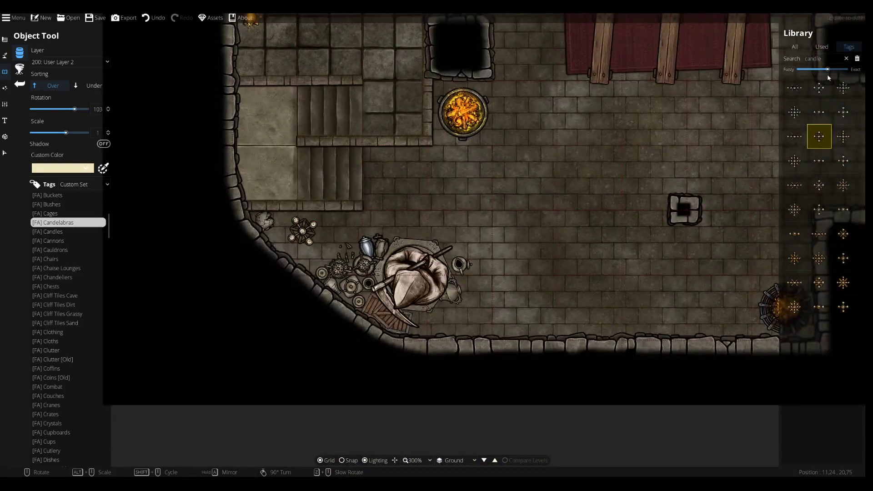
{"action": "left_click", "coordinate": [818, 306]}
{"action": "left_click_drag", "start_coordinate": [656, 103], "coordinate": [485, 314]}
{"action": "left_click", "coordinate": [843, 209]}
{"action": "scroll", "coordinate": [493, 308], "scroll_direction": "down", "scroll_amount": 5}
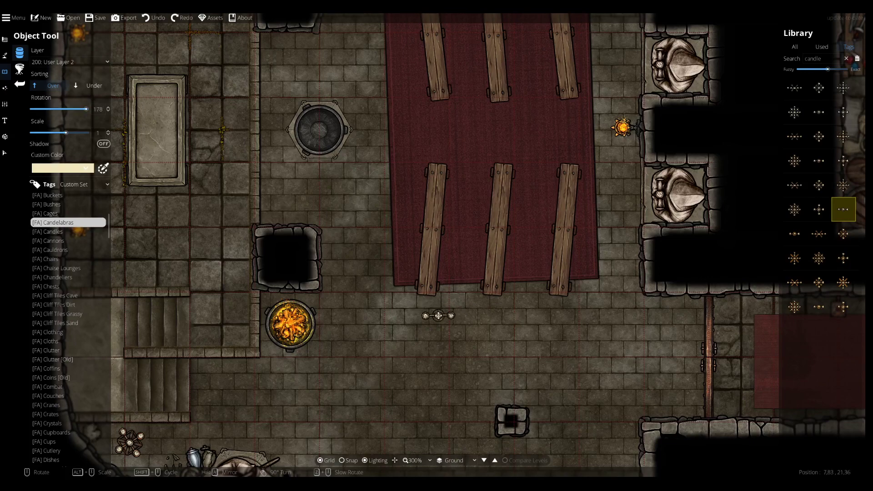
{"action": "scroll", "coordinate": [438, 315], "scroll_direction": "down", "scroll_amount": 1}
{"action": "left_click", "coordinate": [438, 315]}
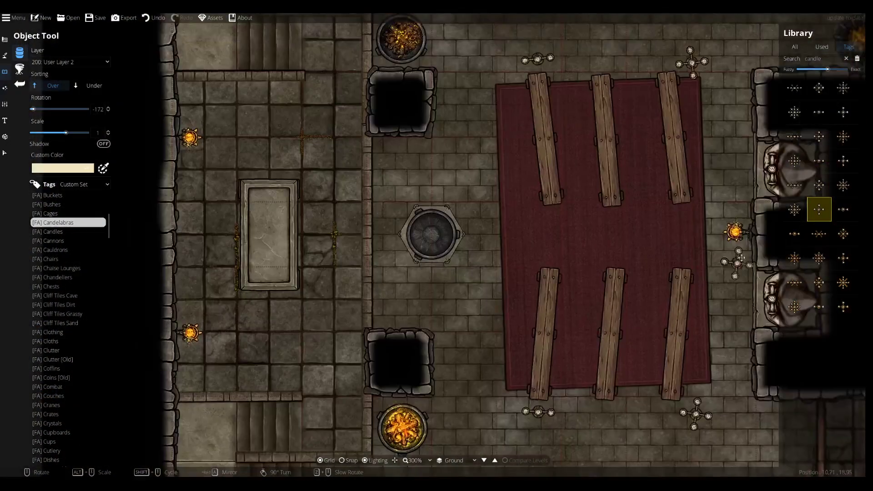
- Browse the object tags for offerings and place a small dark bowl at scale 0.4 by the scythe's upper handle end
{"action": "scroll", "coordinate": [403, 309], "scroll_direction": "up", "scroll_amount": 2}
{"action": "left_click", "coordinate": [397, 308]}
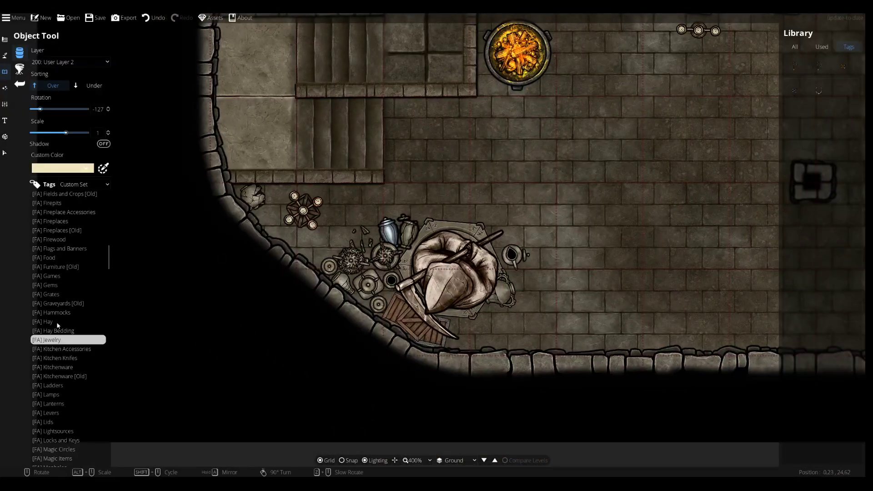
{"action": "scroll", "coordinate": [57, 325], "scroll_direction": "up", "scroll_amount": 15}
{"action": "left_click", "coordinate": [55, 315]}
{"action": "left_click", "coordinate": [54, 415]}
{"action": "left_click", "coordinate": [794, 91]}
{"action": "scroll", "coordinate": [466, 201], "scroll_direction": "down", "scroll_amount": 6}
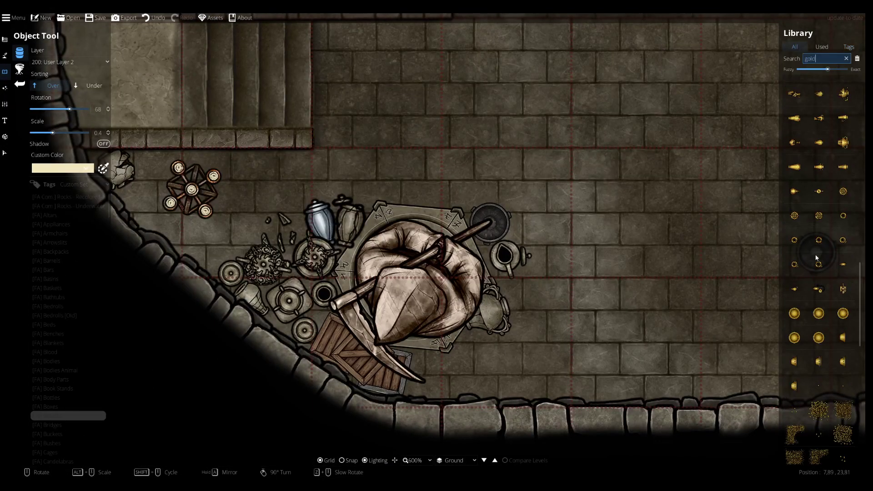
- Search the library for coin and try small gold and mixed coin piles at scale 0.6 in the bowl beside the statue
{"action": "left_click", "coordinate": [823, 59]}
{"action": "type", "text": "coin"}
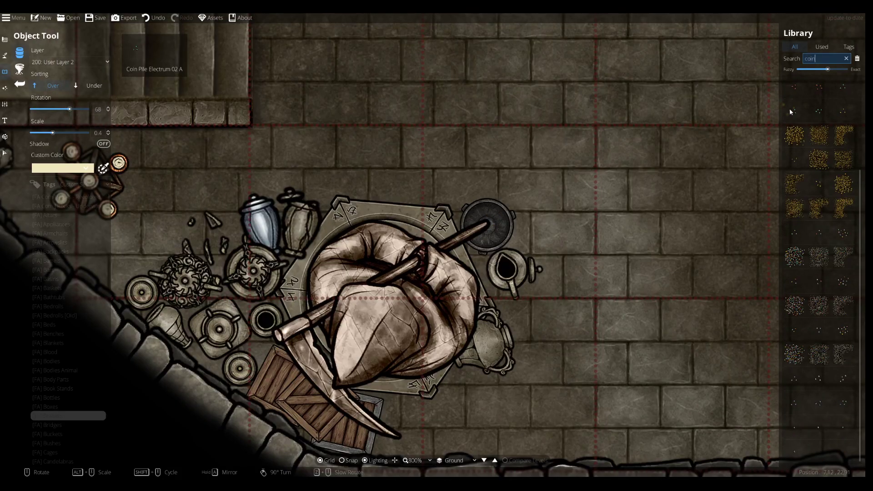
{"action": "left_click", "coordinate": [792, 111]}
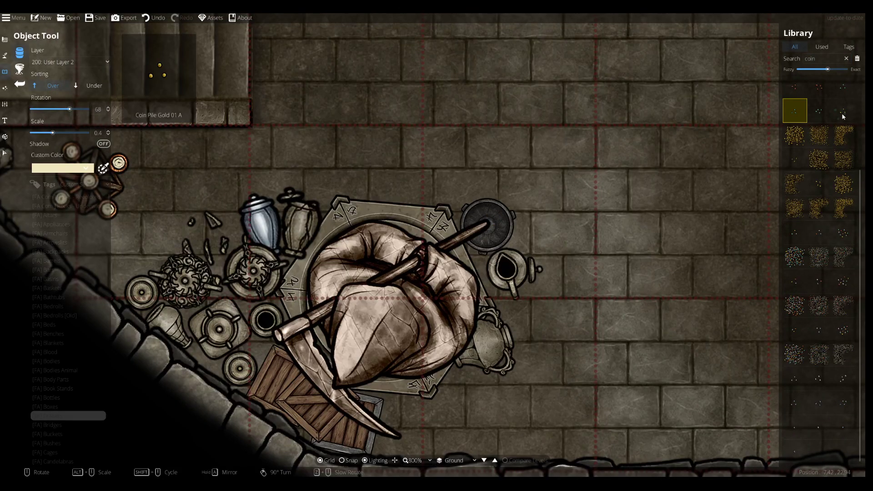
{"action": "left_click", "coordinate": [841, 116]}
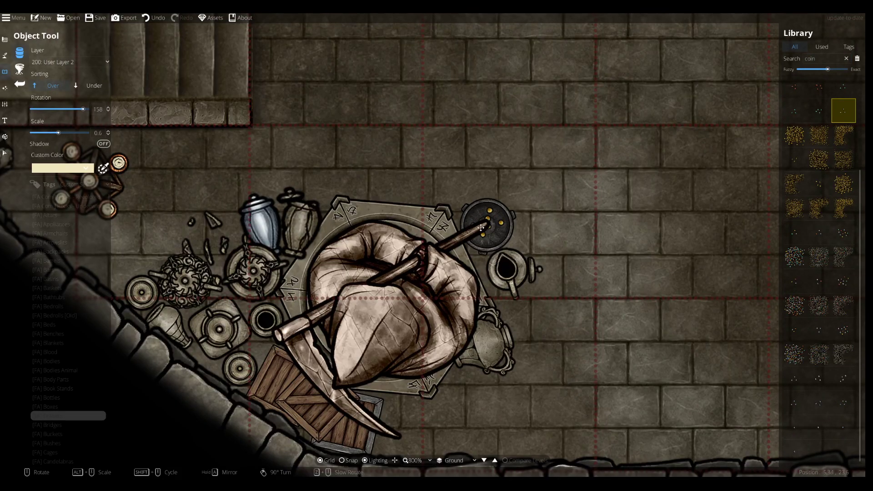
{"action": "left_click", "coordinate": [815, 113]}
{"action": "left_click", "coordinate": [841, 231]}
{"action": "left_click", "coordinate": [817, 281]}
{"action": "scroll", "coordinate": [487, 226], "scroll_direction": "down", "scroll_amount": 1}
{"action": "key", "text": "ctrl+z"}
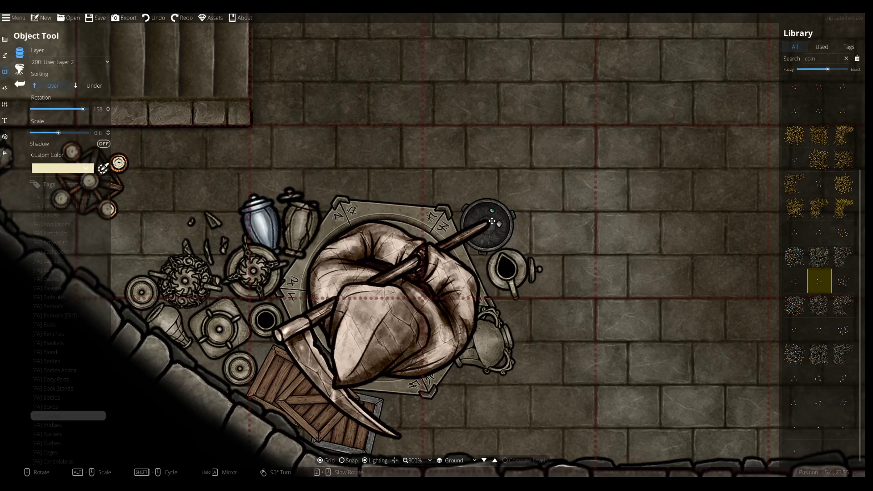
- Fill the dark round bowl beside the altar with scattered coloured gems, using several gem assets at varied rotations
{"action": "left_click", "coordinate": [492, 225]}
{"action": "scroll", "coordinate": [477, 227], "scroll_direction": "up", "scroll_amount": 1}
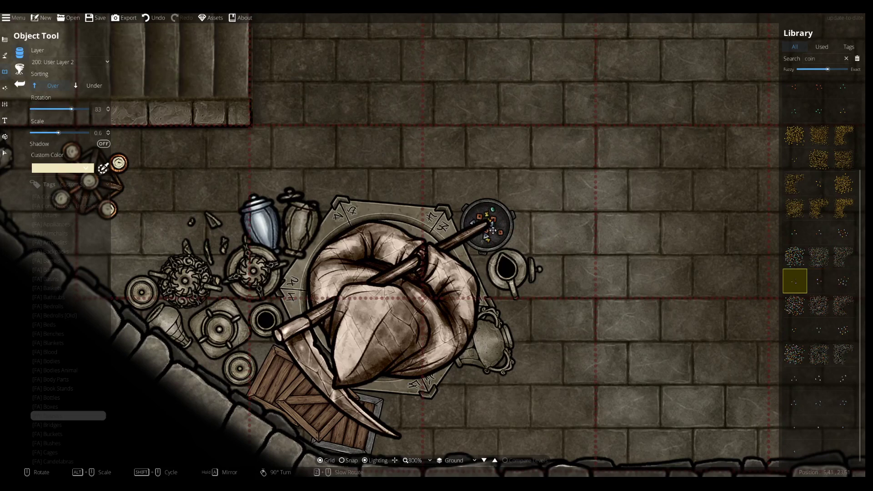
{"action": "left_click", "coordinate": [840, 425]}
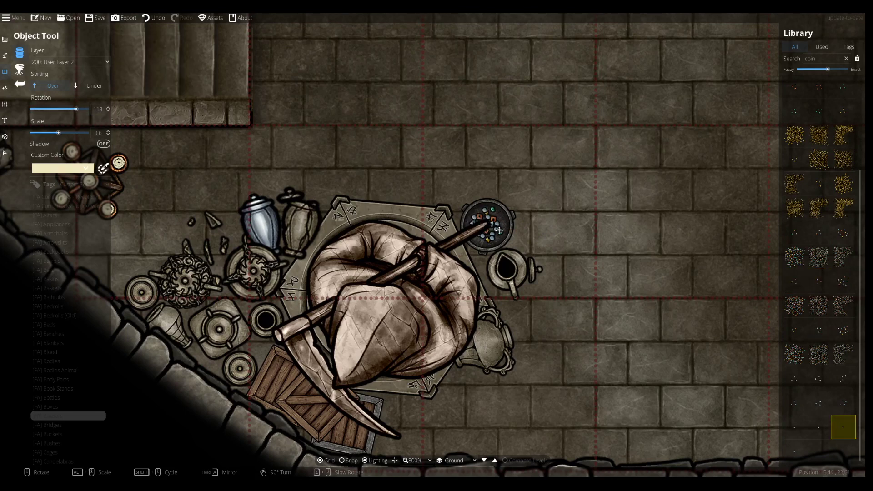
- Browse to the [FA] Lightsources assets and place small candle clusters on the altar's corner above the large sack
{"action": "left_click", "coordinate": [68, 416]}
{"action": "scroll", "coordinate": [68, 382], "scroll_direction": "down", "scroll_amount": 16}
{"action": "left_click", "coordinate": [68, 369]}
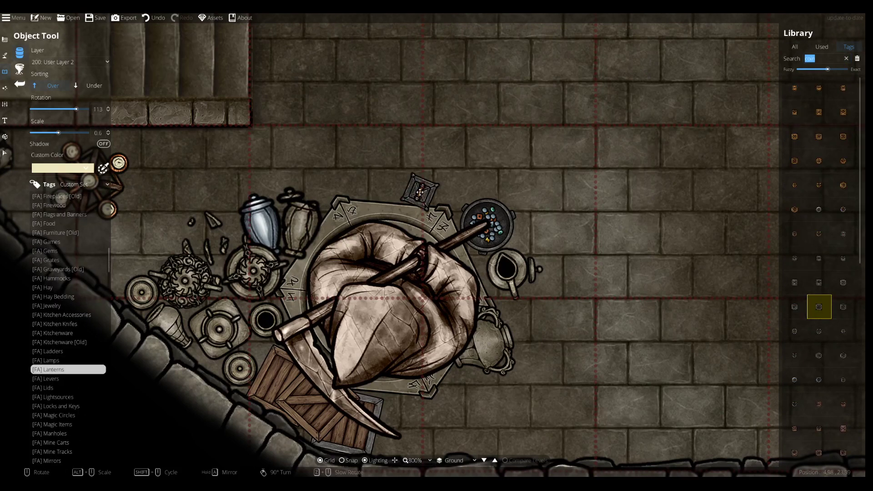
{"action": "scroll", "coordinate": [359, 217], "scroll_direction": "down", "scroll_amount": 2}
{"action": "scroll", "coordinate": [820, 334], "scroll_direction": "down", "scroll_amount": 8}
{"action": "left_click", "coordinate": [68, 397]}
{"action": "scroll", "coordinate": [815, 262], "scroll_direction": "down", "scroll_amount": 10}
{"action": "scroll", "coordinate": [815, 262], "scroll_direction": "down", "scroll_amount": 20}
{"action": "left_click", "coordinate": [843, 354]}
{"action": "scroll", "coordinate": [362, 212], "scroll_direction": "down", "scroll_amount": 1}
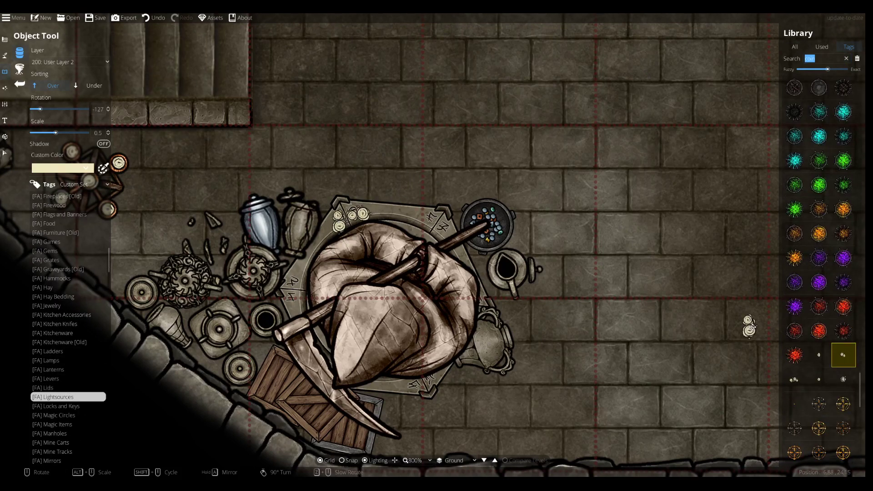
- Add more small candles along the altar's lower edge below the sack, varying their rotation
{"action": "scroll", "coordinate": [422, 241], "scroll_direction": "down", "scroll_amount": 11}
{"action": "scroll", "coordinate": [428, 387], "scroll_direction": "down", "scroll_amount": 3}
{"action": "left_click", "coordinate": [400, 382]}
{"action": "scroll", "coordinate": [409, 383], "scroll_direction": "down", "scroll_amount": 1}
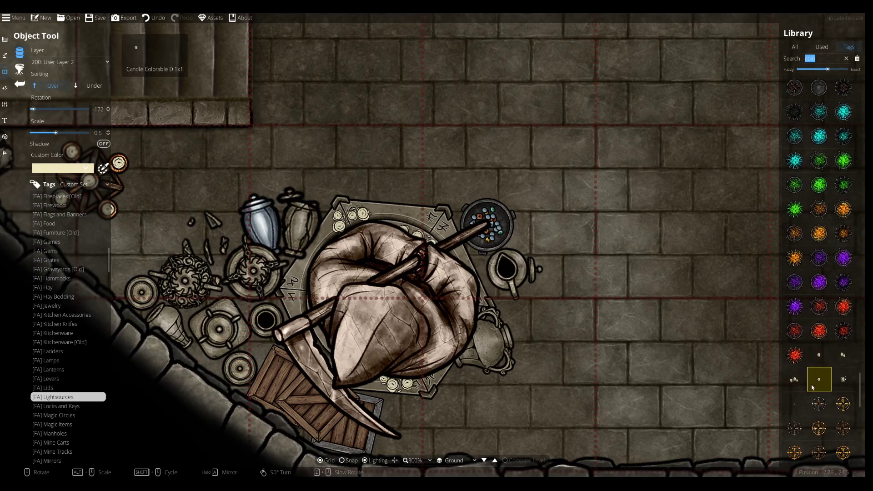
{"action": "left_click", "coordinate": [423, 383]}
{"action": "scroll", "coordinate": [410, 214], "scroll_direction": "down", "scroll_amount": 1}
- Place small candles on the round ornate dish beside the altar, scaled to about 0.4
{"action": "scroll", "coordinate": [554, 268], "scroll_direction": "down", "scroll_amount": 6}
{"action": "left_click_drag", "start_coordinate": [504, 266], "coordinate": [660, 221]}
{"action": "left_click", "coordinate": [818, 358]}
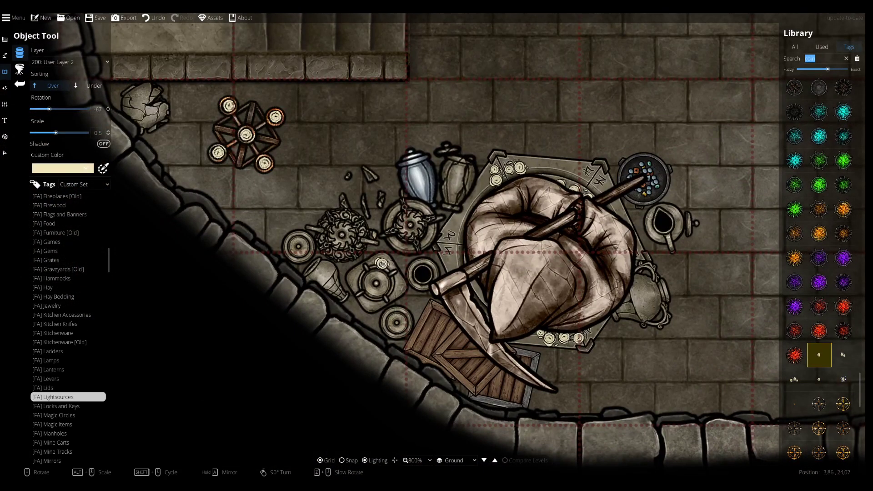
{"action": "scroll", "coordinate": [409, 218], "scroll_direction": "down", "scroll_amount": 1}
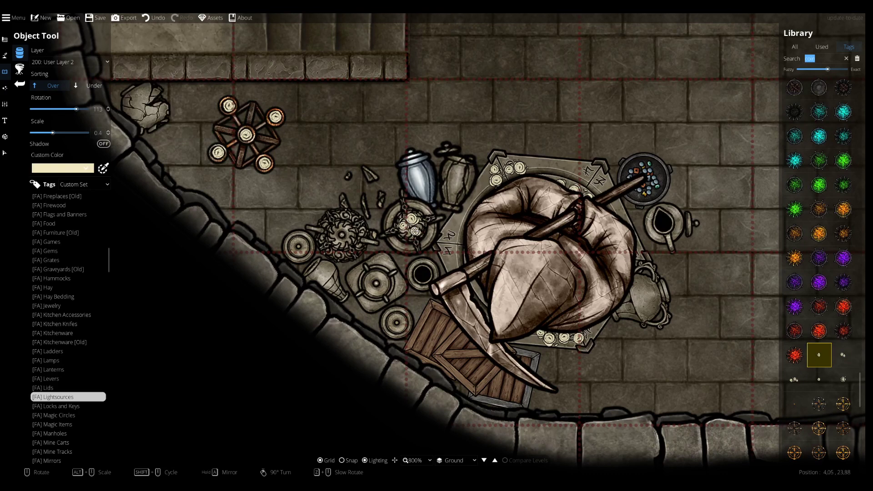
- Check the layer of the clutter next to the altar and set object placement to 100: User Layer 1
{"action": "left_click", "coordinate": [4, 153]}
{"action": "left_click", "coordinate": [390, 219]}
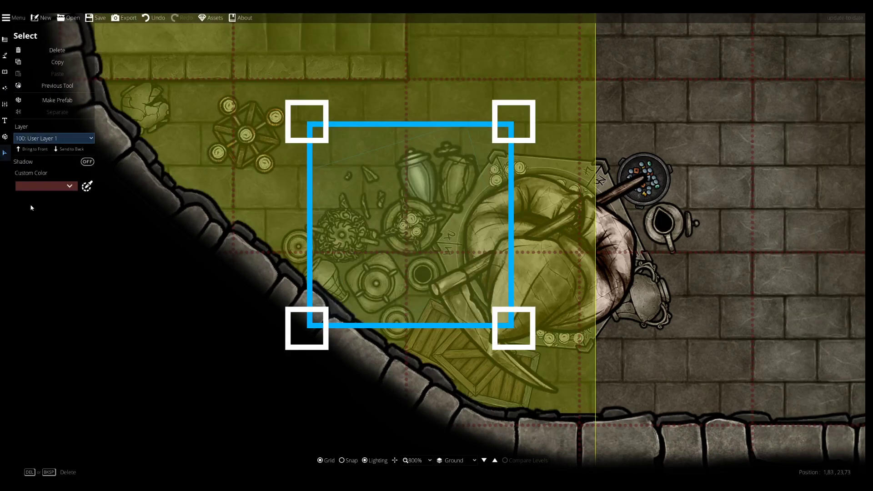
{"action": "left_click", "coordinate": [55, 139]}
{"action": "left_click", "coordinate": [5, 72]}
{"action": "left_click", "coordinate": [19, 52]}
{"action": "left_click", "coordinate": [70, 62]}
{"action": "left_click", "coordinate": [55, 102]}
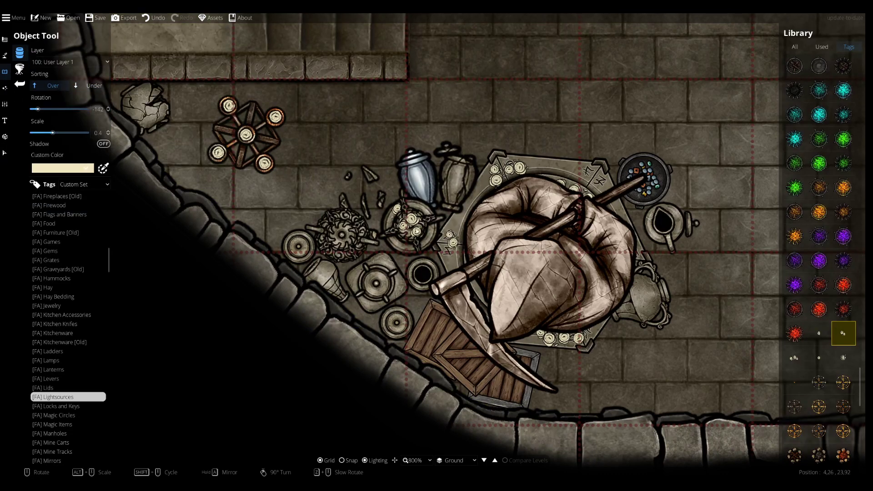
- Place additional small candles around the round dish and on the square burner
{"action": "mouse_move", "coordinate": [849, 352]}
{"action": "left_click", "coordinate": [818, 358]}
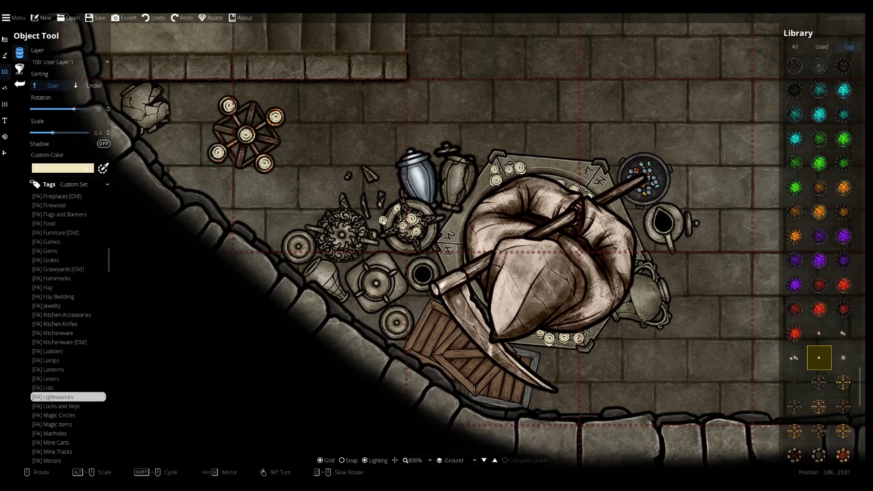
{"action": "scroll", "coordinate": [389, 244], "scroll_direction": "up", "scroll_amount": 1, "text": "shift"}
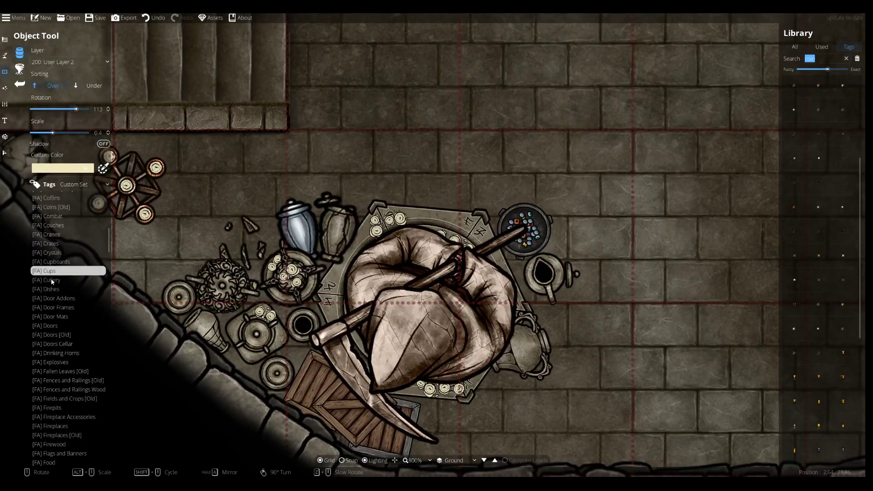
- Browse the [FA] Candelabras assets for another prop
{"action": "scroll", "coordinate": [63, 252], "scroll_direction": "up", "scroll_amount": 5}
{"action": "scroll", "coordinate": [62, 252], "scroll_direction": "up", "scroll_amount": 3}
{"action": "left_click", "coordinate": [53, 222]}
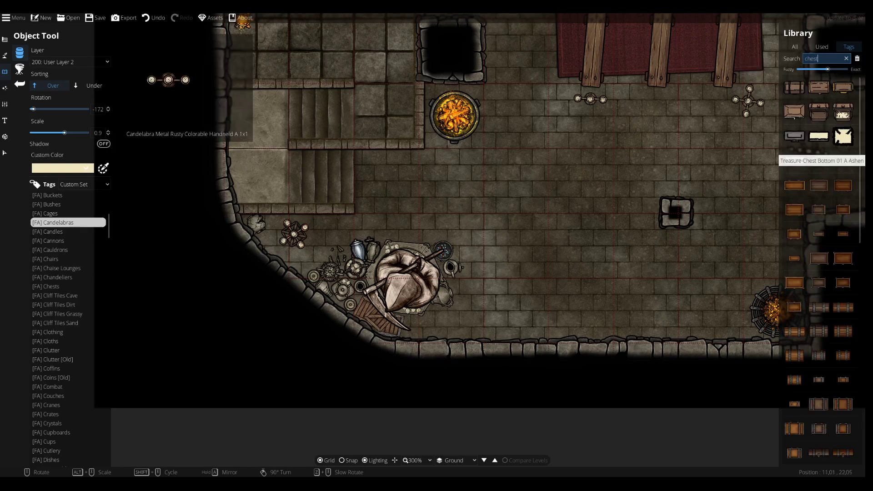
- Try assets from the chest search, then place an iron-banded wooden barrel against the wall below the altar
{"action": "scroll", "coordinate": [500, 295], "scroll_direction": "up", "scroll_amount": 3}
{"action": "key", "text": "ctrl+z"}
{"action": "left_click_drag", "start_coordinate": [404, 342], "coordinate": [427, 315]}
{"action": "scroll", "coordinate": [427, 315], "scroll_direction": "down", "scroll_amount": 1}
{"action": "scroll", "coordinate": [425, 315], "scroll_direction": "down", "scroll_amount": 1, "text": "alt"}
{"action": "scroll", "coordinate": [423, 317], "scroll_direction": "down", "scroll_amount": 1}
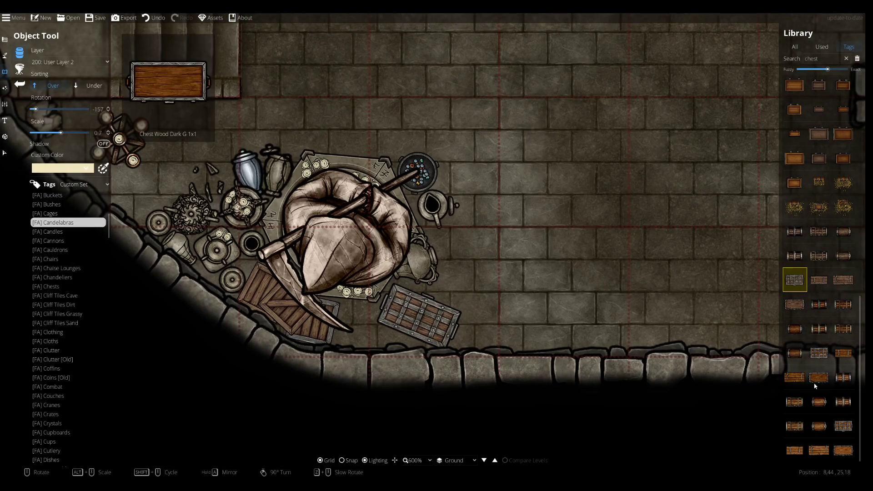
{"action": "left_click", "coordinate": [819, 304]}
{"action": "right_click", "coordinate": [413, 320]}
{"action": "scroll", "coordinate": [411, 320], "scroll_direction": "up", "scroll_amount": 3}
{"action": "left_click", "coordinate": [410, 320]}
- Return to the [FA] Lightsources assets and place small glowing flames on the altar's candles
{"action": "left_click_drag", "start_coordinate": [442, 323], "coordinate": [551, 285]}
{"action": "scroll", "coordinate": [103, 327], "scroll_direction": "down", "scroll_amount": 10}
{"action": "left_click", "coordinate": [68, 397]}
{"action": "left_click_drag", "start_coordinate": [859, 151], "coordinate": [860, 180]}
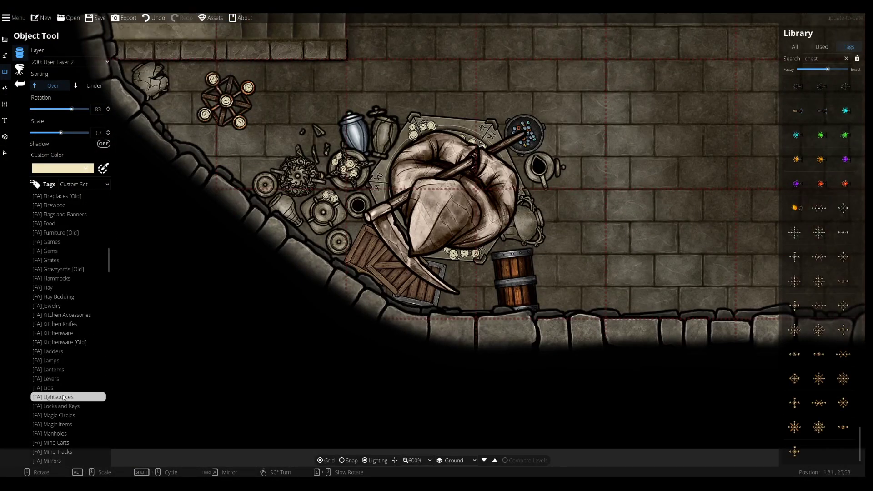
{"action": "scroll", "coordinate": [470, 252], "scroll_direction": "up", "scroll_amount": 2}
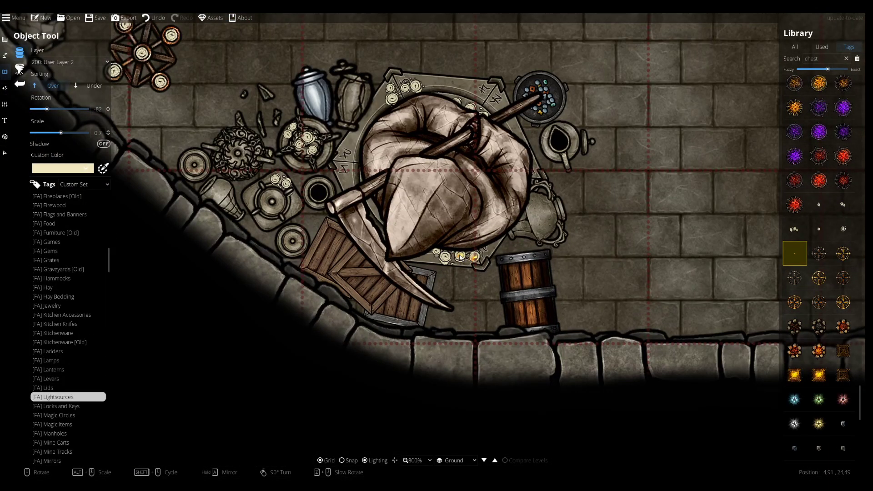
{"action": "scroll", "coordinate": [447, 262], "scroll_direction": "up", "scroll_amount": 2}
{"action": "left_click", "coordinate": [447, 262]}
{"action": "left_click_drag", "start_coordinate": [439, 188], "coordinate": [460, 317]}
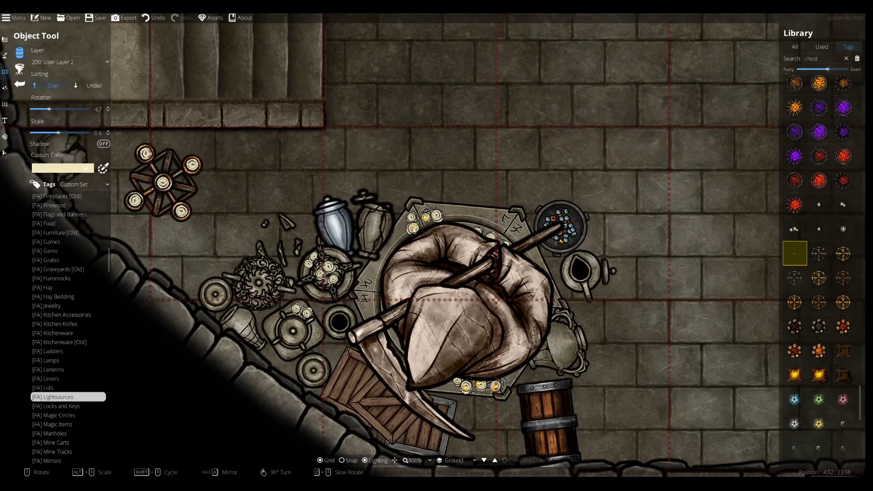
- Place glowing flames on the candles of the dish and of the five-candle stand by the stairs
{"action": "key", "text": "a"}
{"action": "key", "text": "s"}
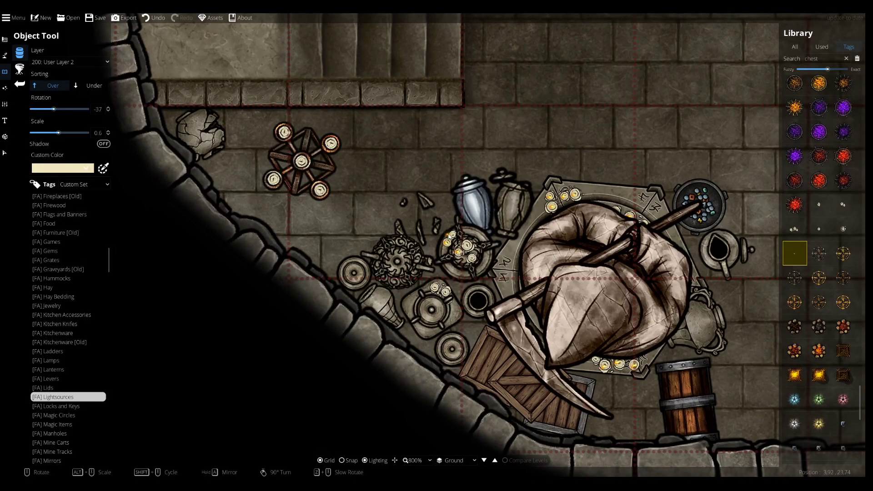
{"action": "left_click", "coordinate": [284, 132]}
{"action": "left_click", "coordinate": [329, 143]}
{"action": "left_click_drag", "start_coordinate": [328, 143], "coordinate": [163, 122]}
{"action": "scroll", "coordinate": [500, 246], "scroll_direction": "down", "scroll_amount": 2}
{"action": "scroll", "coordinate": [500, 269], "scroll_direction": "up", "scroll_amount": 1}
- Set up a dark shadow path with Fade transitions and a width of 0.21 on 200: User Layer 2
{"action": "left_click", "coordinate": [5, 55]}
{"action": "scroll", "coordinate": [54, 312], "scroll_direction": "down", "scroll_amount": 3}
{"action": "left_click", "coordinate": [91, 299]}
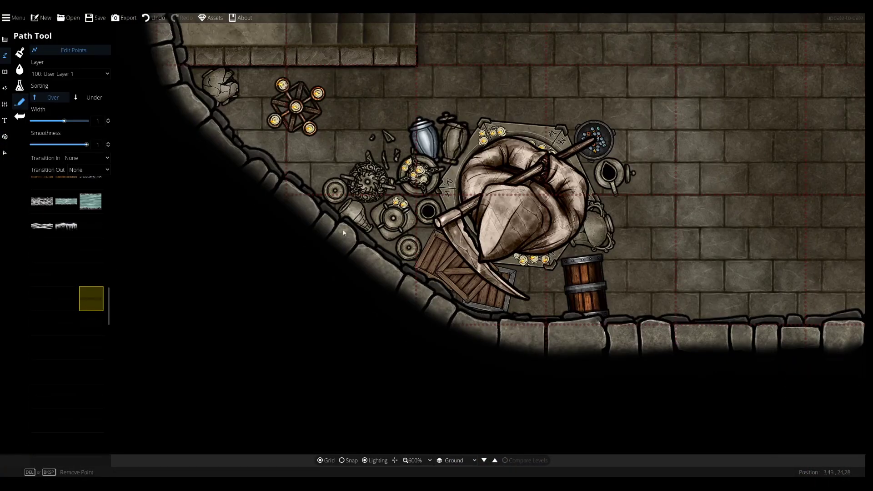
{"action": "scroll", "coordinate": [334, 231], "scroll_direction": "up", "scroll_amount": 2}
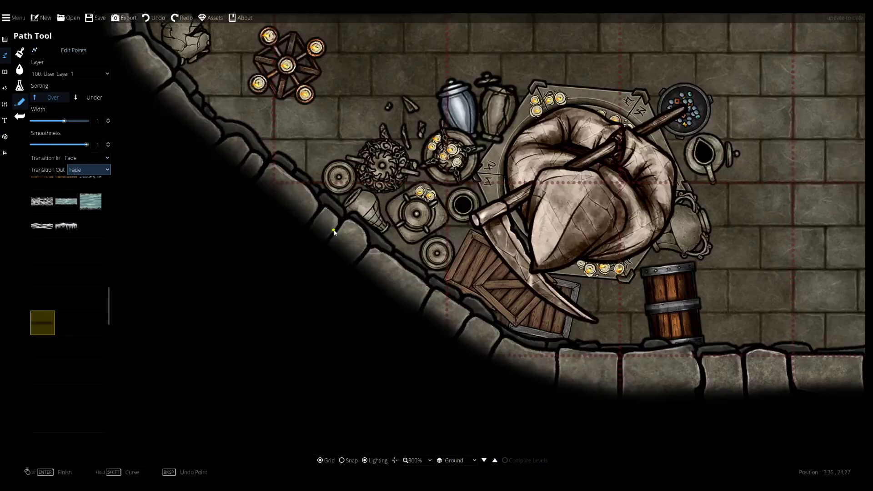
{"action": "scroll", "coordinate": [382, 268], "scroll_direction": "down", "scroll_amount": 3}
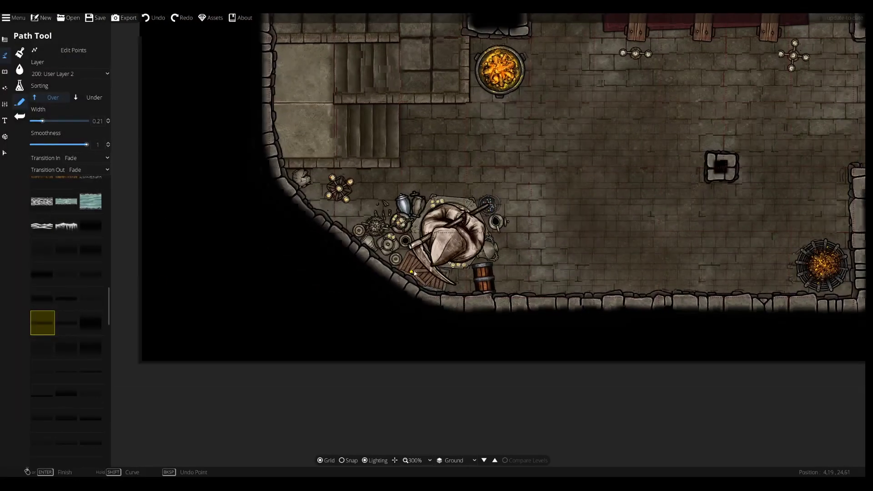
{"action": "scroll", "coordinate": [363, 264], "scroll_direction": "up", "scroll_amount": 3}
{"action": "scroll", "coordinate": [451, 263], "scroll_direction": "down", "scroll_amount": 1}
{"action": "scroll", "coordinate": [503, 250], "scroll_direction": "up", "scroll_amount": 1}
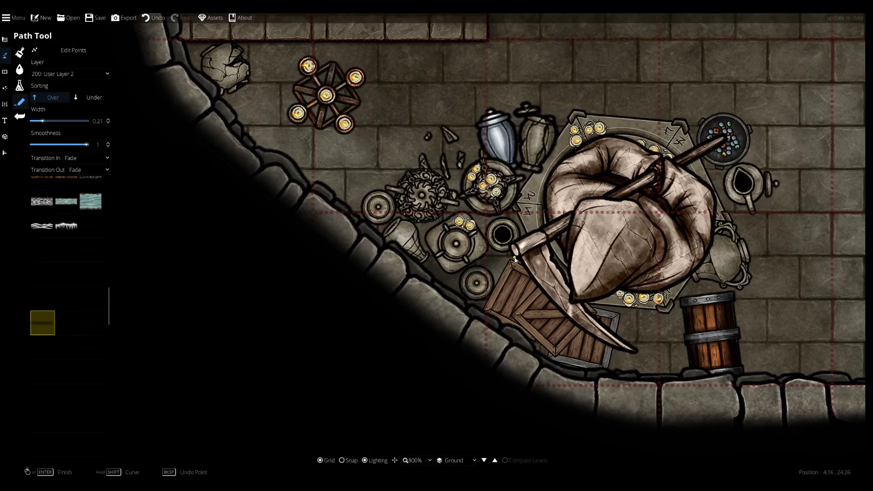
- Draw short fading shadow strokes along the curved wall beside the plate, vase and square burner
{"action": "left_click_drag", "start_coordinate": [189, 318], "coordinate": [104, 255]}
{"action": "scroll", "coordinate": [532, 271], "scroll_direction": "down", "scroll_amount": 1}
{"action": "scroll", "coordinate": [531, 271], "scroll_direction": "up", "scroll_amount": 1}
{"action": "left_click", "coordinate": [275, 146]}
{"action": "right_click", "coordinate": [334, 193]}
{"action": "left_click", "coordinate": [297, 137]}
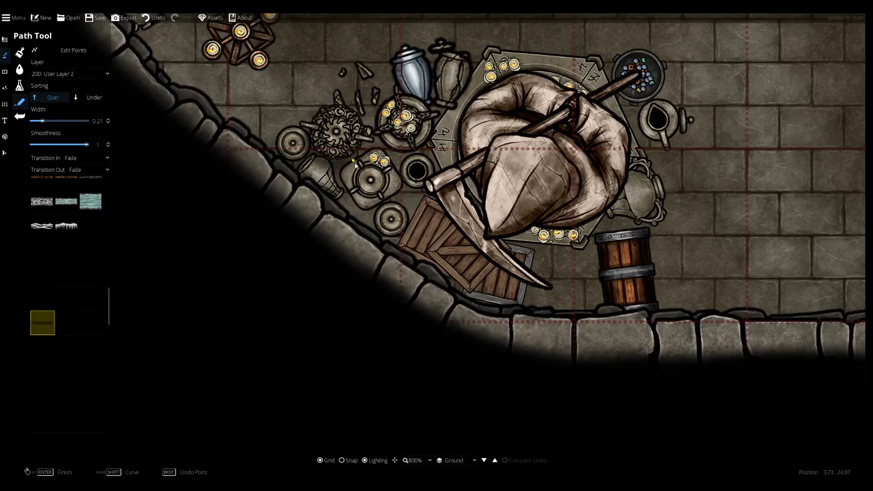
{"action": "left_click", "coordinate": [344, 168]}
{"action": "right_click", "coordinate": [367, 214]}
- Add shadow strokes of width 0.19 around the square burner and lower plate on 300: User Layer 3
{"action": "left_click", "coordinate": [96, 74]}
{"action": "left_click", "coordinate": [64, 158]}
{"action": "left_click", "coordinate": [41, 121]}
{"action": "left_click", "coordinate": [348, 170]}
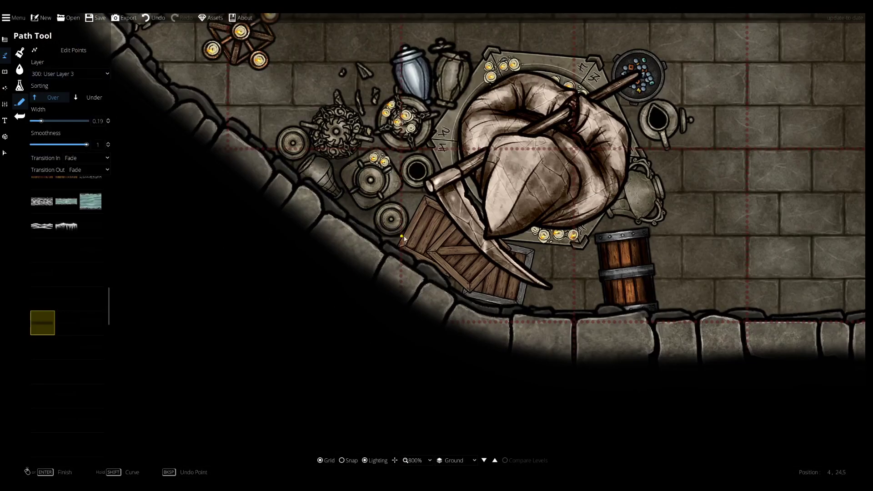
{"action": "left_click_drag", "start_coordinate": [362, 143], "coordinate": [375, 210]}
- Switch the path layer again and draw a short shadow stroke among the clutter beside the altar
{"action": "left_click", "coordinate": [51, 74]}
{"action": "left_click", "coordinate": [55, 136]}
{"action": "left_click_drag", "start_coordinate": [446, 182], "coordinate": [438, 192]}
{"action": "left_click", "coordinate": [97, 76]}
{"action": "left_click", "coordinate": [55, 148]}
{"action": "left_click", "coordinate": [436, 130]}
{"action": "left_click", "coordinate": [400, 170]}
{"action": "right_click", "coordinate": [400, 170]}
- Try twice to draw a short shadow stroke between the clutter and the crate, undoing each attempt
{"action": "left_click", "coordinate": [454, 186]}
{"action": "left_click", "coordinate": [438, 220]}
{"action": "right_click", "coordinate": [445, 242]}
{"action": "key", "text": "ctrl+z"}
{"action": "left_click", "coordinate": [454, 188]}
{"action": "left_click", "coordinate": [440, 221]}
{"action": "right_click", "coordinate": [447, 245]}
{"action": "key", "text": "ctrl+z"}
- Draw a short shadow stroke along the curved wall beneath the clutter
{"action": "left_click", "coordinate": [341, 253]}
{"action": "left_click", "coordinate": [366, 273]}
{"action": "right_click", "coordinate": [385, 254]}
- Choose another shadow path, set its transitions to None, and draw it over the wall-side clutter on 400: User Layer 4
{"action": "left_click", "coordinate": [66, 371]}
{"action": "left_click_drag", "start_coordinate": [168, 330], "coordinate": [678, 385]}
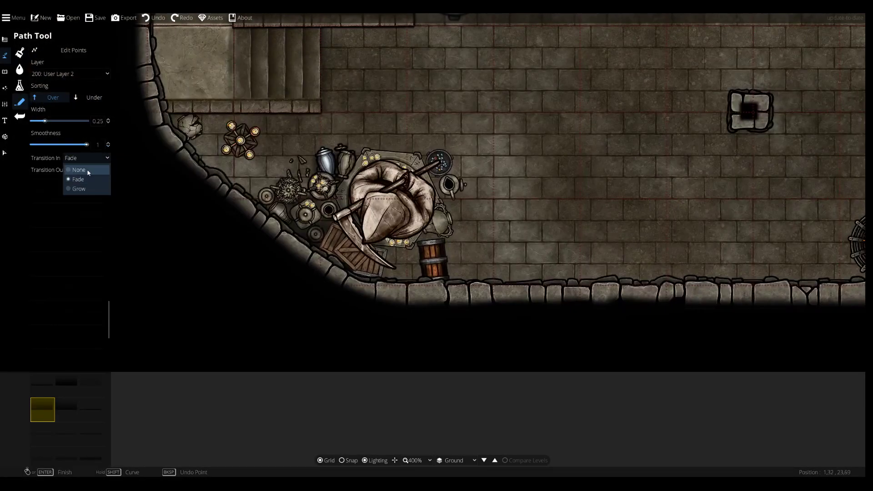
{"action": "left_click", "coordinate": [84, 178]}
{"action": "left_click", "coordinate": [68, 74]}
{"action": "left_click", "coordinate": [74, 172]}
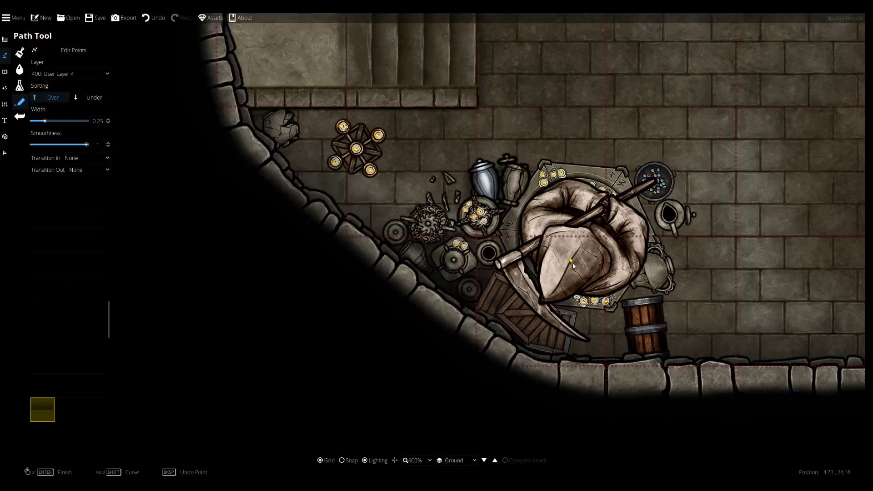
{"action": "key", "text": "Return"}
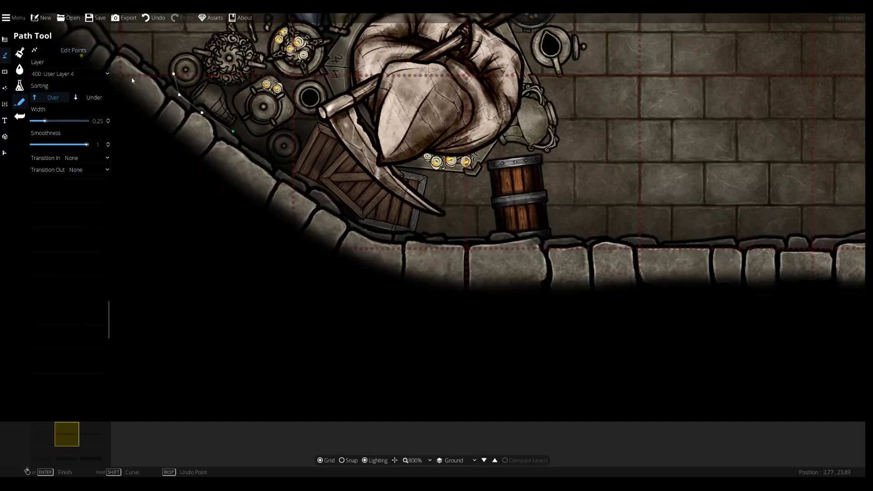
- Undo the last shadow path and set the path tool to 300: User Layer 3, width 0.42 and Fade transitions
{"action": "left_click", "coordinate": [68, 74]}
{"action": "left_click", "coordinate": [60, 162]}
{"action": "left_click_drag", "start_coordinate": [45, 121], "coordinate": [52, 121]}
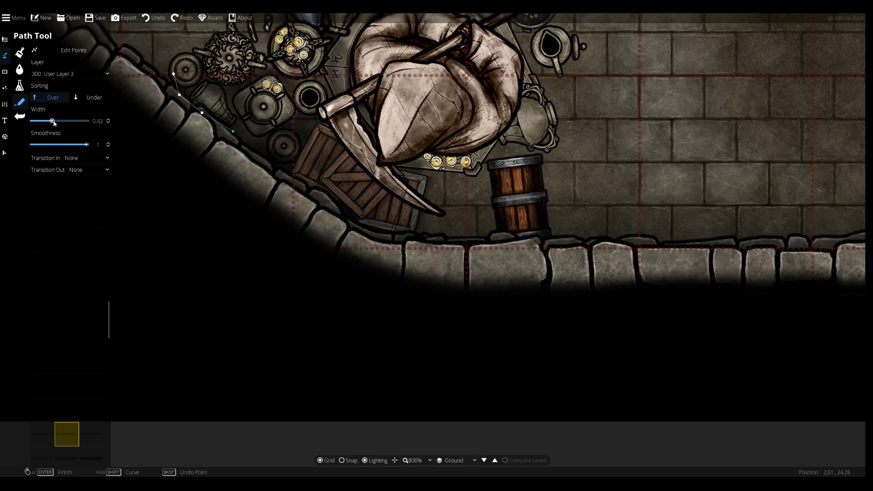
{"action": "left_click", "coordinate": [86, 158]}
{"action": "left_click", "coordinate": [78, 180]}
{"action": "key", "text": "ctrl+z"}
{"action": "left_click", "coordinate": [88, 169]}
{"action": "left_click", "coordinate": [80, 192]}
- Pick other shadow path textures and shade around the altar, crate and barrel, moving to 100: User Layer 1
{"action": "left_click_drag", "start_coordinate": [321, 125], "coordinate": [500, 262]}
{"action": "left_click", "coordinate": [73, 312]}
{"action": "scroll", "coordinate": [72, 309], "scroll_direction": "up", "scroll_amount": 2}
{"action": "left_click", "coordinate": [70, 286]}
{"action": "left_click", "coordinate": [93, 268]}
{"action": "left_click_drag", "start_coordinate": [482, 300], "coordinate": [585, 269]}
{"action": "left_click_drag", "start_coordinate": [591, 219], "coordinate": [519, 260]}
{"action": "left_click", "coordinate": [70, 74]}
{"action": "left_click", "coordinate": [61, 109]}
{"action": "left_click_drag", "start_coordinate": [453, 309], "coordinate": [416, 268]}
- Set up an orange light with a soft round style, range 0.5 and intensity 0.8
{"action": "left_click", "coordinate": [5, 88]}
{"action": "scroll", "coordinate": [62, 292], "scroll_direction": "down", "scroll_amount": 2}
{"action": "scroll", "coordinate": [62, 292], "scroll_direction": "down", "scroll_amount": 6}
{"action": "left_click", "coordinate": [43, 206]}
{"action": "left_click", "coordinate": [90, 207]}
{"action": "left_click", "coordinate": [91, 131]}
{"action": "left_click", "coordinate": [89, 302]}
{"action": "left_click", "coordinate": [42, 206]}
{"action": "scroll", "coordinate": [52, 184], "scroll_direction": "down", "scroll_amount": 10}
{"action": "left_click", "coordinate": [66, 280]}
{"action": "left_click", "coordinate": [90, 280]}
{"action": "left_click", "coordinate": [42, 352]}
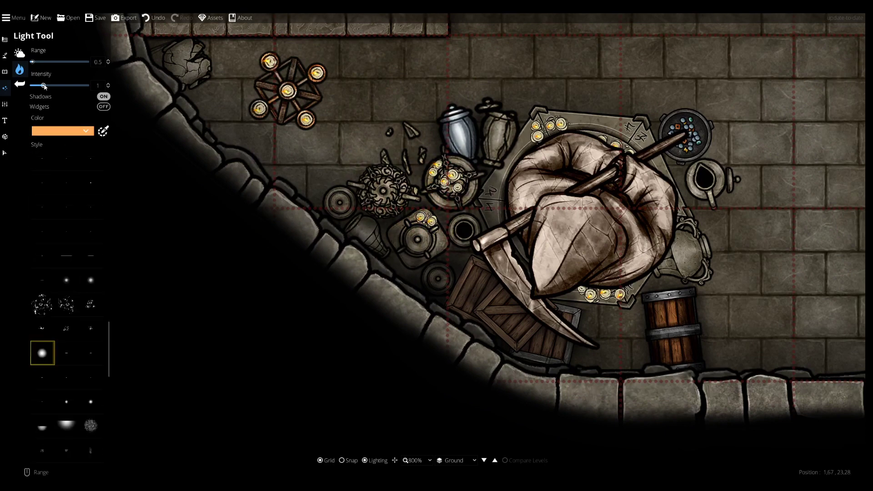
{"action": "left_click_drag", "start_coordinate": [43, 85], "coordinate": [39, 85]}
- Place small warm lights over the candles on the round dish, the square burner and the neighbouring ornate piece
{"action": "left_click", "coordinate": [446, 175]}
{"action": "left_click", "coordinate": [428, 220]}
{"action": "left_click", "coordinate": [91, 280]}
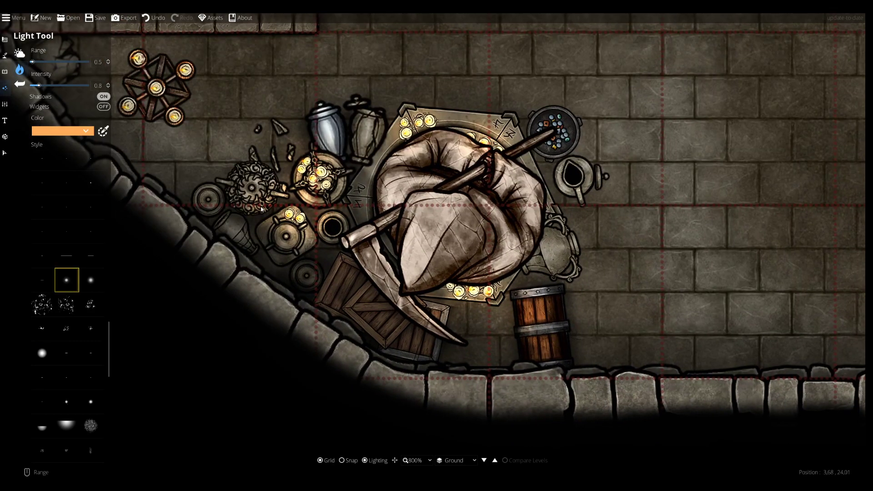
{"action": "left_click", "coordinate": [266, 185]}
- Hide the grid and place wider warm lights over the candlelit altar area, raising the light range to 1.5
{"action": "left_click_drag", "start_coordinate": [350, 201], "coordinate": [422, 252]}
{"action": "scroll", "coordinate": [465, 160], "scroll_direction": "down", "scroll_amount": 2}
{"action": "key", "text": "g"}
{"action": "scroll", "coordinate": [465, 159], "scroll_direction": "up", "scroll_amount": 1}
{"action": "scroll", "coordinate": [366, 169], "scroll_direction": "up", "scroll_amount": 1}
{"action": "left_click", "coordinate": [607, 200]}
{"action": "left_click", "coordinate": [524, 172]}
{"action": "scroll", "coordinate": [282, 179], "scroll_direction": "up", "scroll_amount": 3}
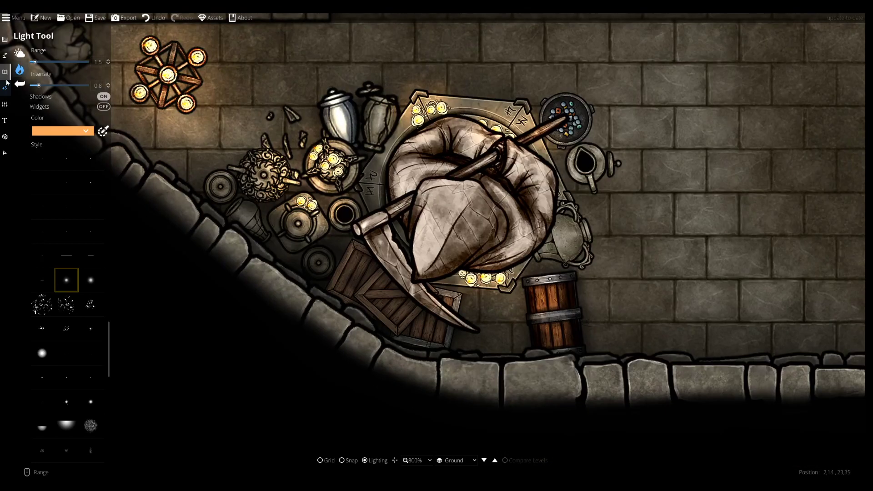
- Set up the fading shadow path with a width of 0.1 on 300: User Layer 3
{"action": "left_click", "coordinate": [5, 55]}
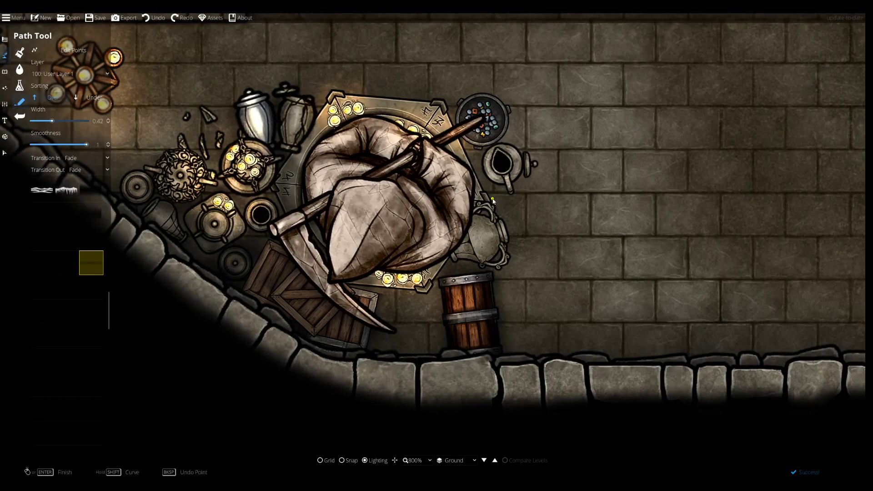
{"action": "left_click_drag", "start_coordinate": [52, 120], "coordinate": [30, 120]}
{"action": "scroll", "coordinate": [51, 75], "scroll_direction": "down", "scroll_amount": 2}
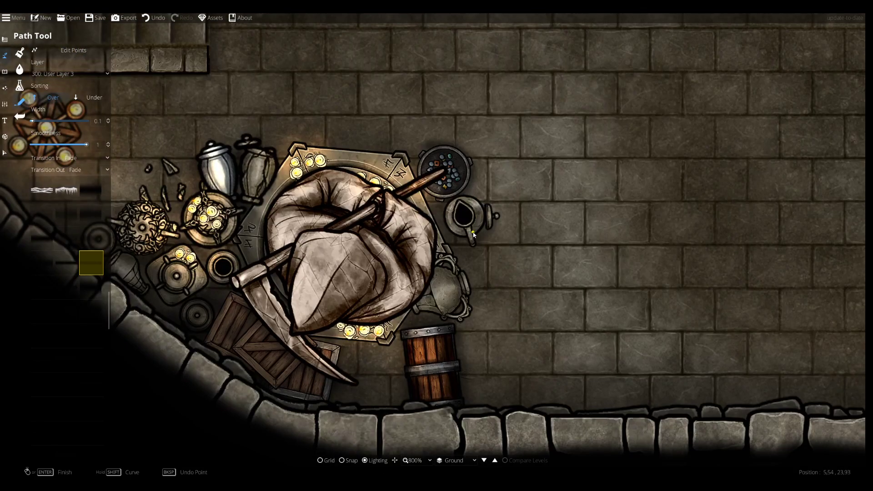
{"action": "scroll", "coordinate": [497, 223], "scroll_direction": "down", "scroll_amount": 8}
{"action": "scroll", "coordinate": [498, 232], "scroll_direction": "up", "scroll_amount": 5}
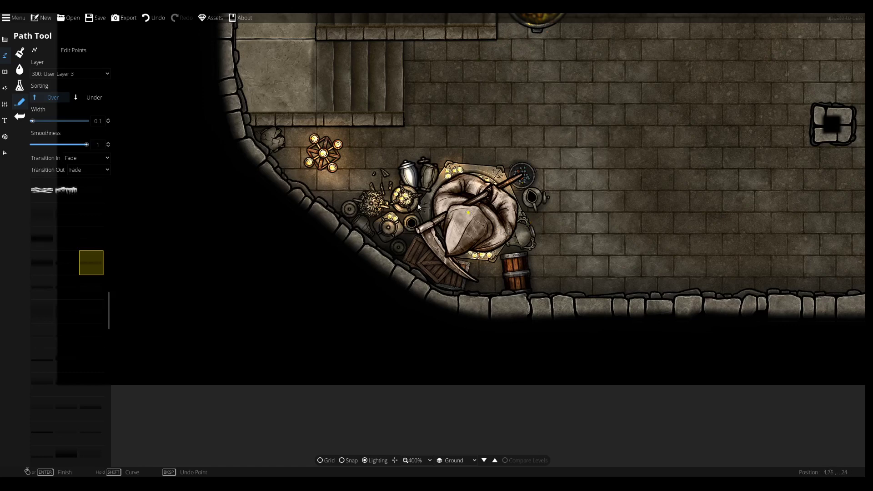
{"action": "left_click_drag", "start_coordinate": [500, 226], "coordinate": [481, 230]}
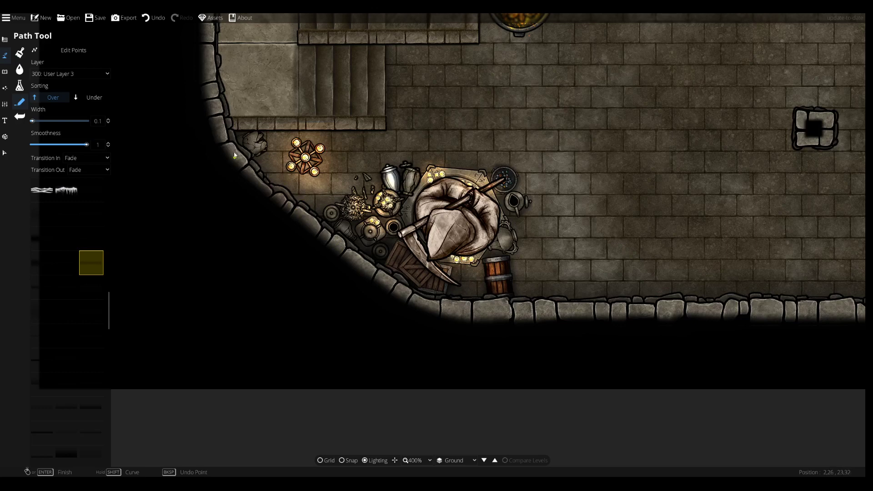
{"action": "left_click_drag", "start_coordinate": [476, 196], "coordinate": [458, 260]}
{"action": "left_click_drag", "start_coordinate": [432, 288], "coordinate": [458, 218]}
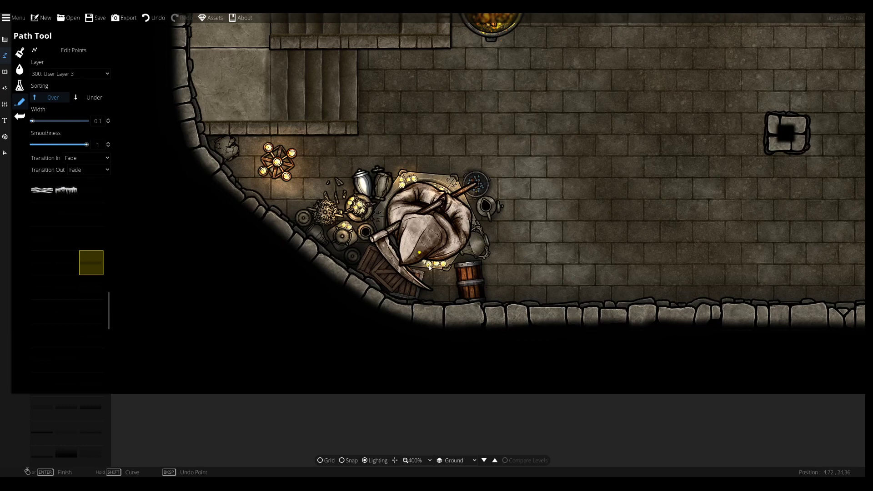
{"action": "key", "text": "Up"}
{"action": "key", "text": "Left"}
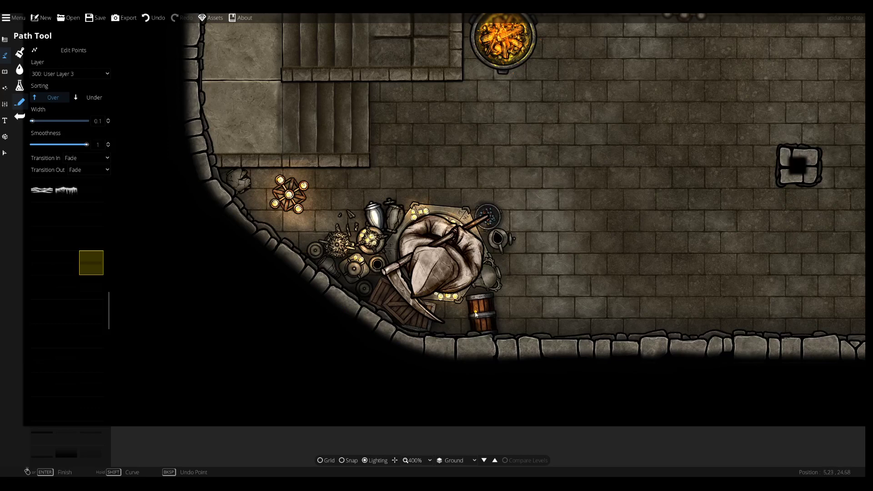
{"action": "key", "text": "Down"}
{"action": "key", "text": "Left"}
{"action": "key", "text": "Up"}
{"action": "key", "text": "Right"}
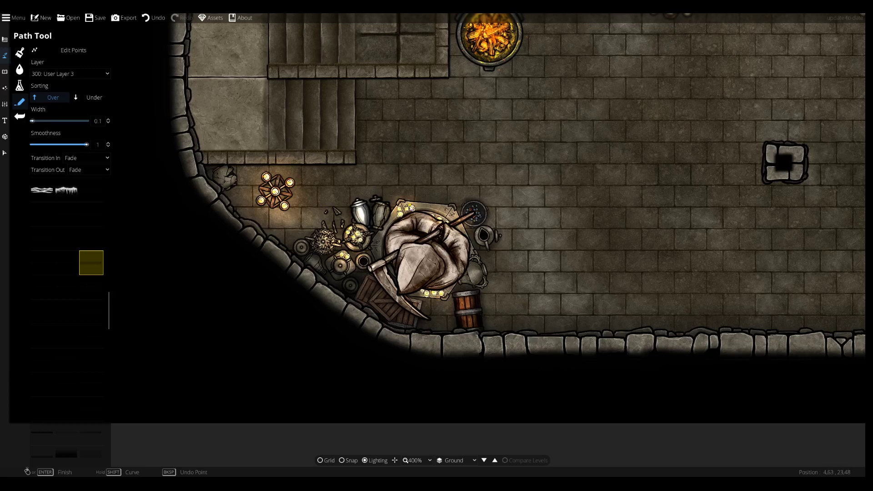
{"action": "key", "text": "Up"}
{"action": "key", "text": "Left"}
{"action": "key", "text": "Down"}
{"action": "key", "text": "Right"}
{"action": "key", "text": "Left"}
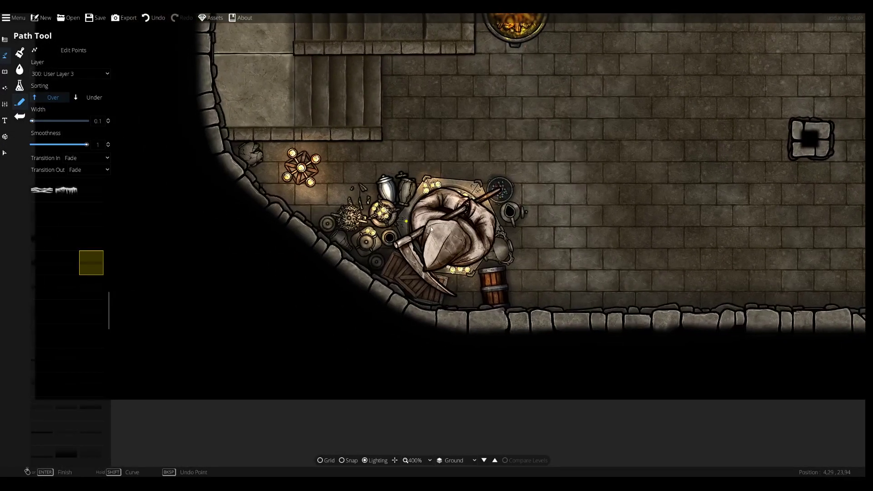
{"action": "left_click_drag", "start_coordinate": [535, 229], "coordinate": [389, 216]}
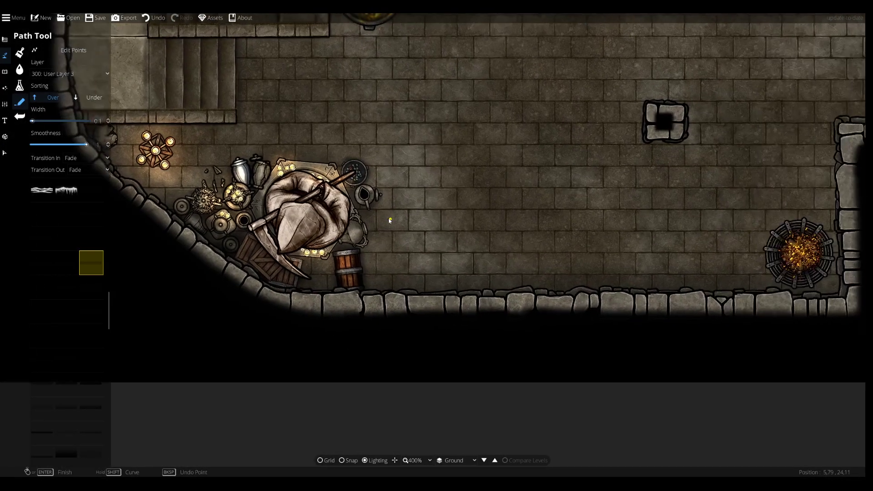
{"action": "left_click_drag", "start_coordinate": [342, 201], "coordinate": [447, 262]}
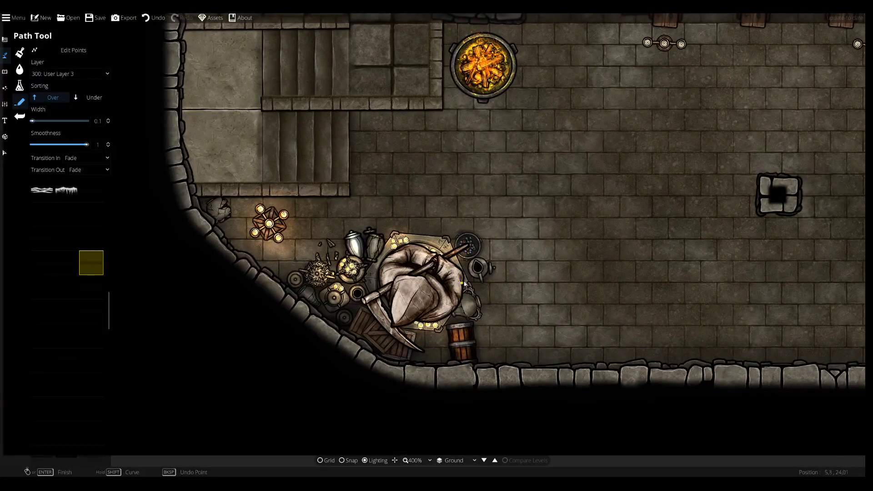
- Look over the whole hall, from the decorated statue corner across the red carpet and benches to the opposite statue corner
{"action": "scroll", "coordinate": [465, 284], "scroll_direction": "down", "scroll_amount": 3}
{"action": "key", "text": "Up"}
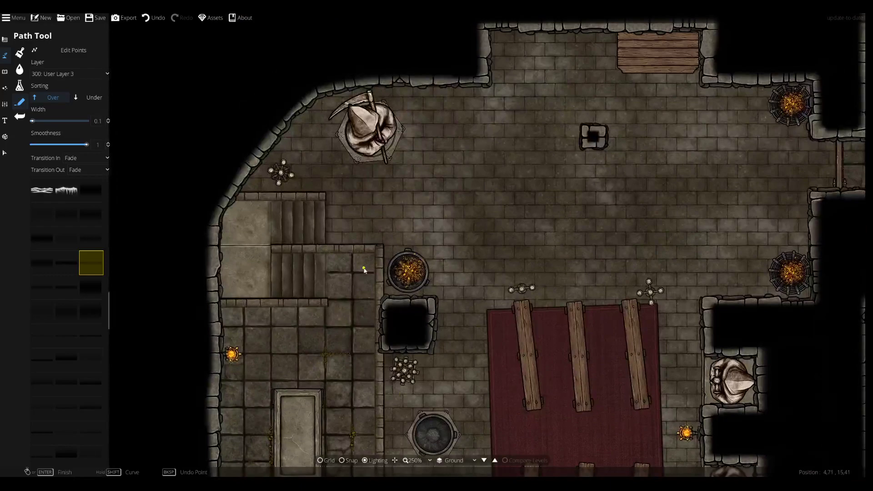
{"action": "left_click_drag", "start_coordinate": [364, 271], "coordinate": [391, 184]}
{"action": "mouse_move", "coordinate": [433, 442]}
{"action": "left_mouse_down"}
{"action": "mouse_move", "coordinate": [439, 304]}
{"action": "mouse_move", "coordinate": [429, 248]}
{"action": "left_mouse_up"}
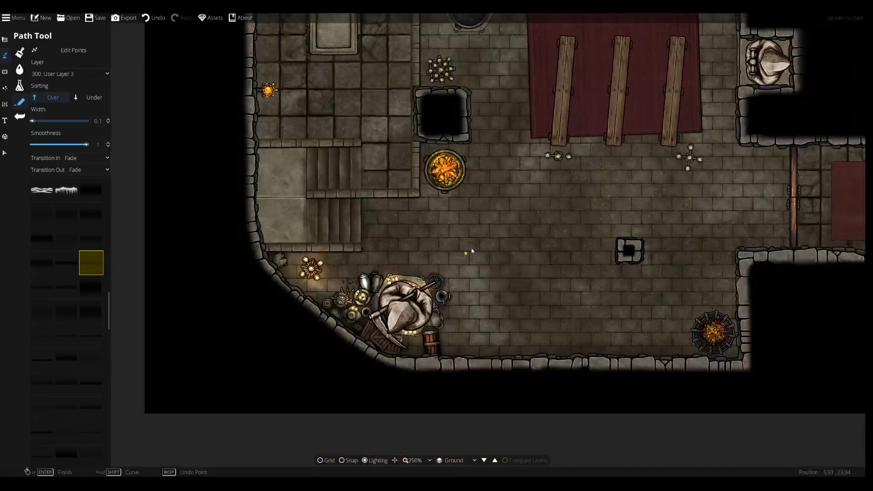
{"action": "key", "text": "Up"}
{"action": "key", "text": "Right"}
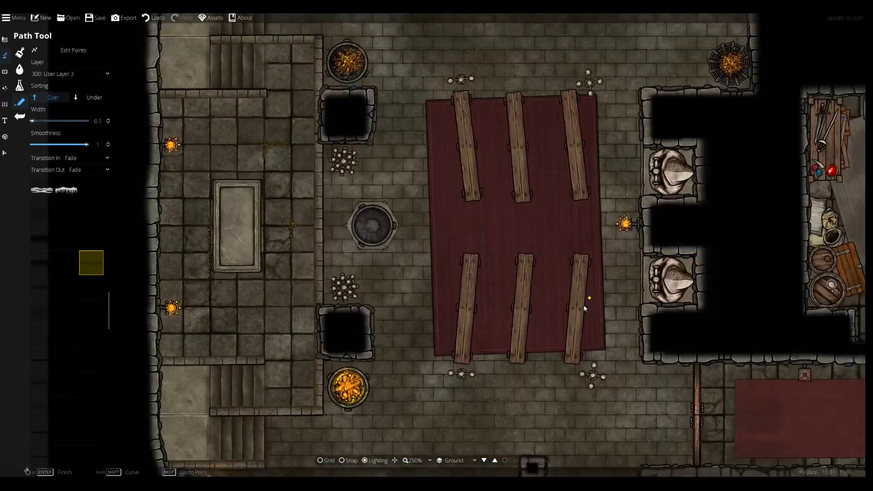
{"action": "mouse_move", "coordinate": [584, 308]}
{"action": "left_mouse_down"}
{"action": "mouse_move", "coordinate": [576, 321]}
{"action": "mouse_move", "coordinate": [586, 296]}
{"action": "left_mouse_up"}
{"action": "left_click_drag", "start_coordinate": [524, 407], "coordinate": [552, 259]}
{"action": "left_click_drag", "start_coordinate": [438, 219], "coordinate": [430, 285]}
{"action": "scroll", "coordinate": [430, 285], "scroll_direction": "down", "scroll_amount": 5}
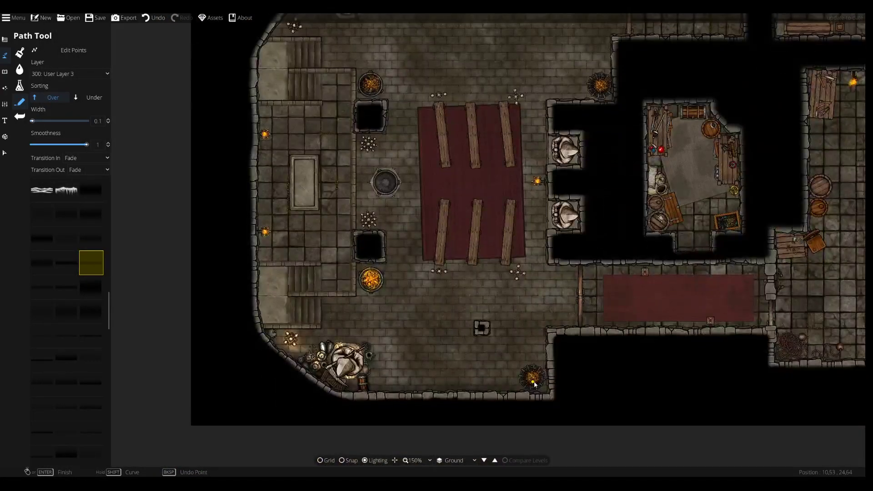
{"action": "left_click_drag", "start_coordinate": [459, 250], "coordinate": [397, 414]}
{"action": "left_click_drag", "start_coordinate": [368, 230], "coordinate": [450, 139]}
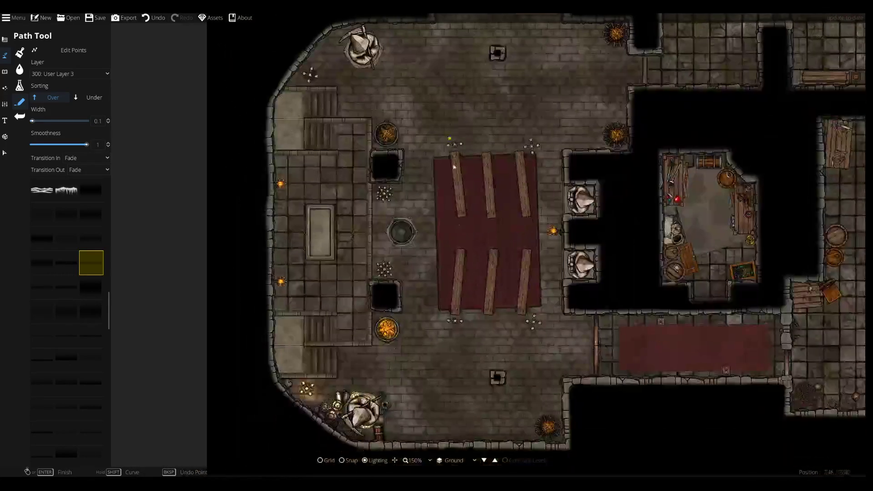
{"action": "key", "text": "Down"}
{"action": "key", "text": "Left"}
{"action": "left_click", "coordinate": [428, 269]}
{"action": "left_click_drag", "start_coordinate": [477, 317], "coordinate": [453, 326]}
{"action": "key", "text": "Up"}
{"action": "key", "text": "Left"}
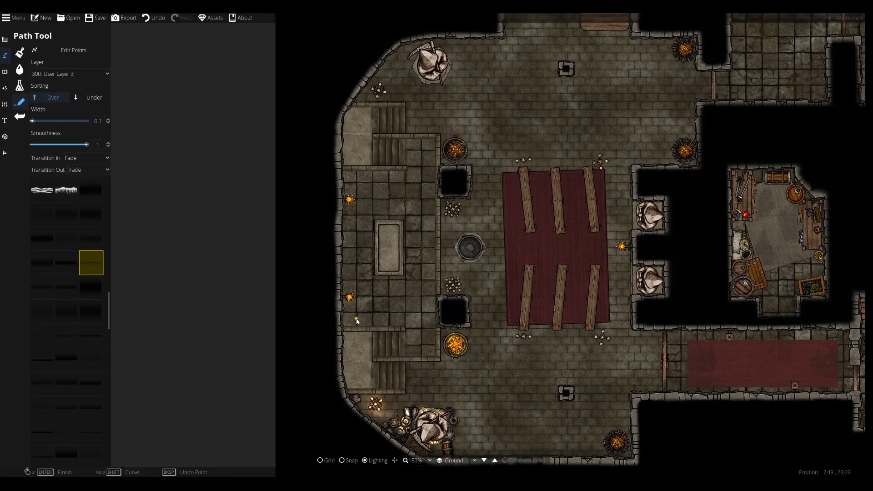
- Compare the stone slab, braziers and unlit candles with the candlelit statue corner, finishing with a close look at its clutter
{"action": "scroll", "coordinate": [381, 255], "scroll_direction": "up", "scroll_amount": 3}
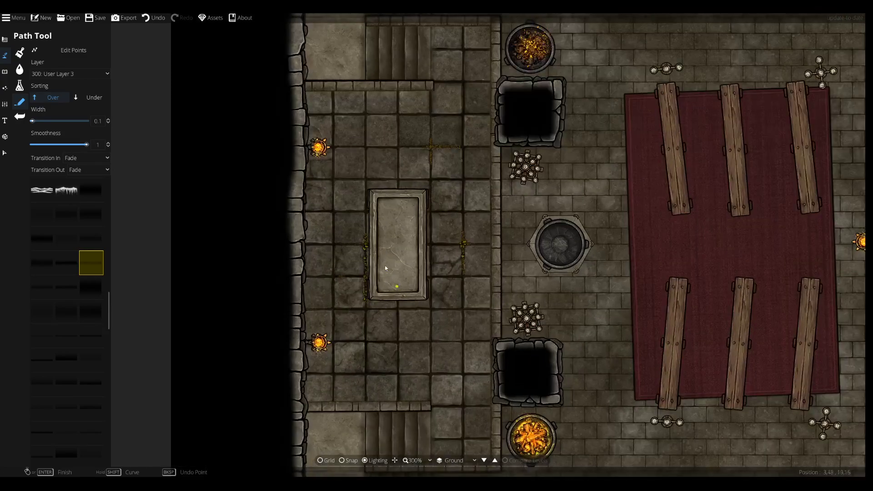
{"action": "left_click_drag", "start_coordinate": [591, 348], "coordinate": [473, 98]}
{"action": "left_click_drag", "start_coordinate": [338, 258], "coordinate": [346, 332]}
{"action": "left_click_drag", "start_coordinate": [421, 202], "coordinate": [423, 289]}
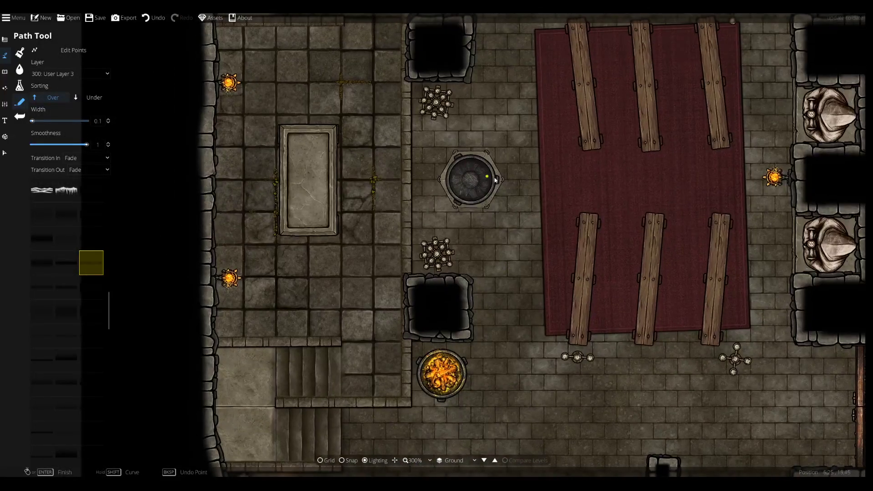
{"action": "left_click_drag", "start_coordinate": [468, 200], "coordinate": [409, 29]}
{"action": "left_click_drag", "start_coordinate": [437, 288], "coordinate": [476, 180]}
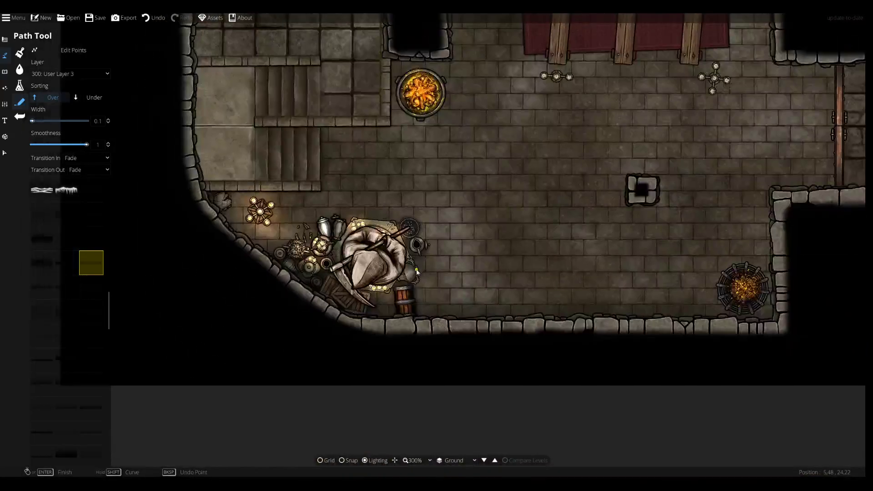
{"action": "left_click_drag", "start_coordinate": [416, 267], "coordinate": [428, 324]}
{"action": "left_click_drag", "start_coordinate": [452, 117], "coordinate": [462, 274]}
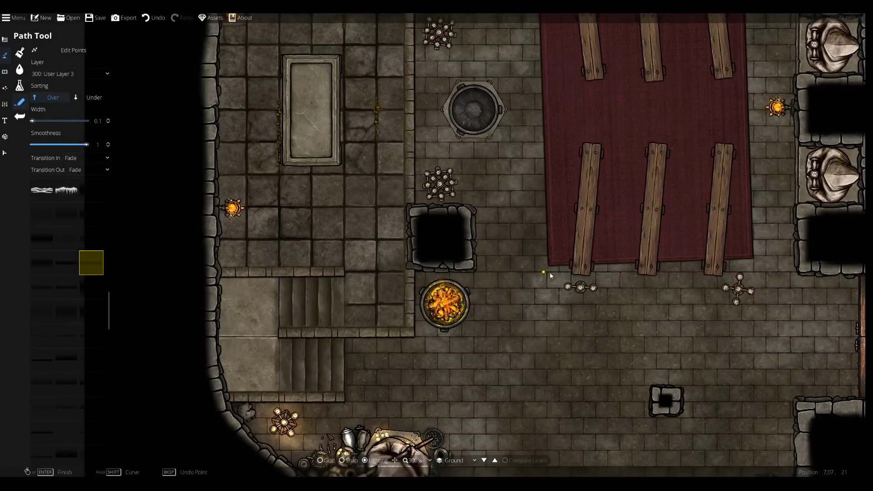
{"action": "left_click_drag", "start_coordinate": [469, 363], "coordinate": [443, 209]}
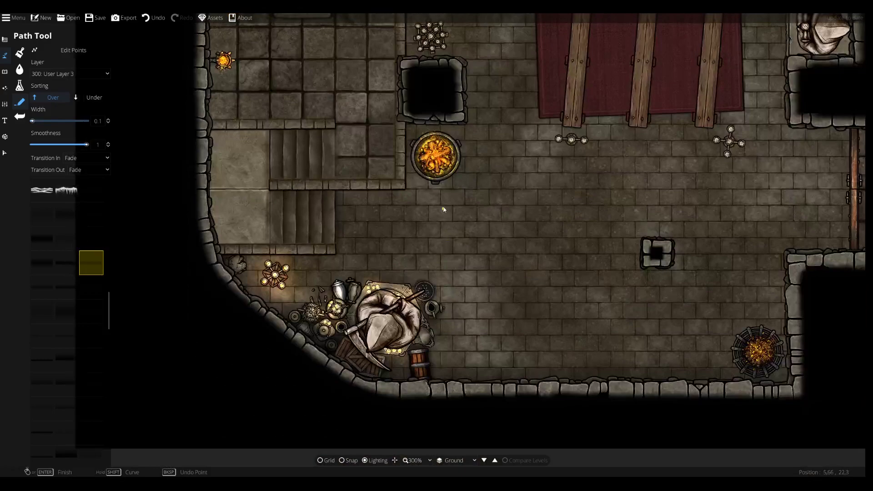
{"action": "left_click_drag", "start_coordinate": [477, 242], "coordinate": [463, 360]}
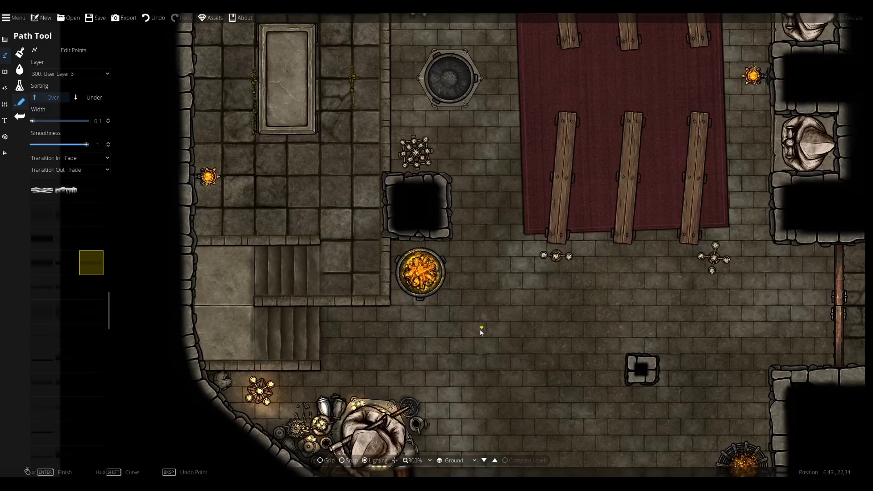
{"action": "left_click_drag", "start_coordinate": [408, 412], "coordinate": [415, 320]}
{"action": "left_click_drag", "start_coordinate": [431, 244], "coordinate": [425, 386]}
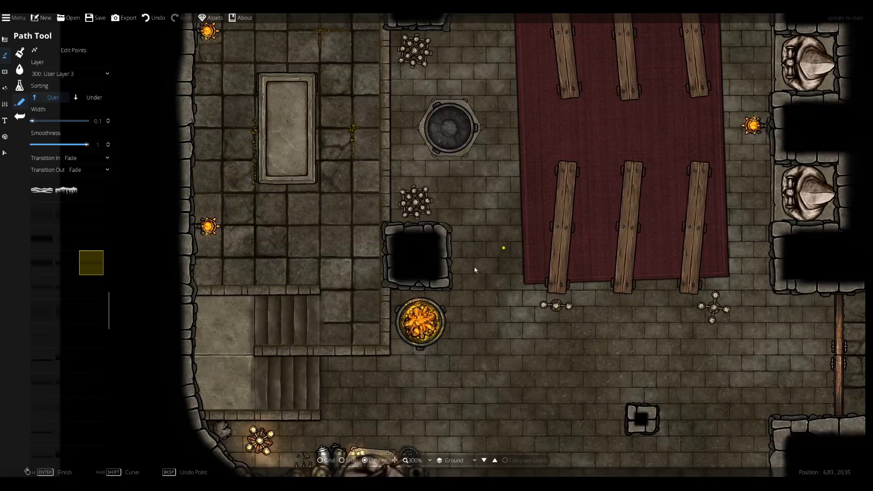
{"action": "key", "text": "Down"}
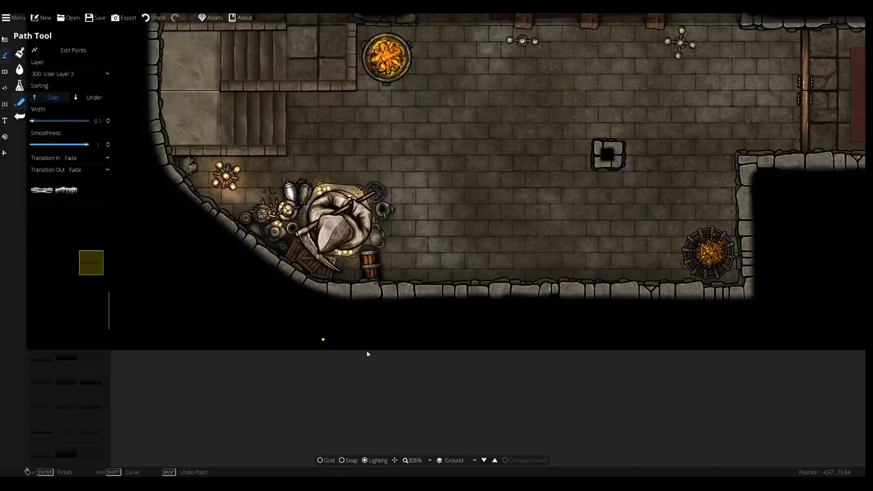
{"action": "key", "text": "Up"}
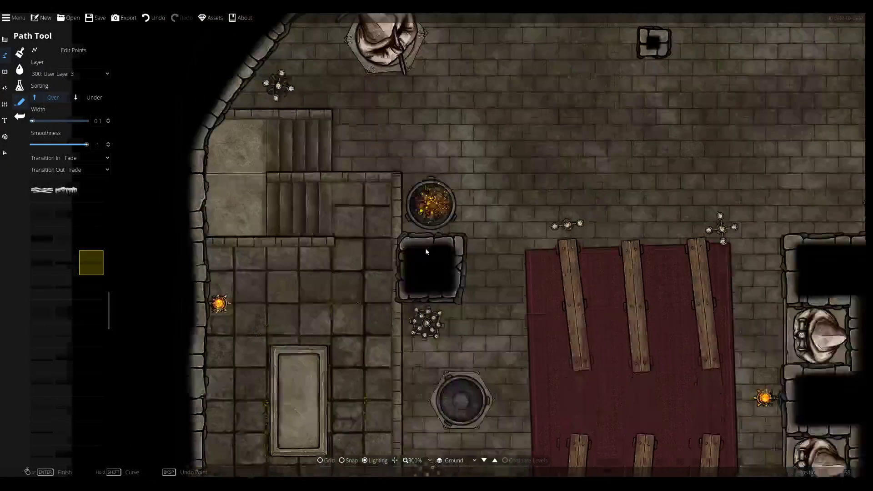
{"action": "key", "text": "Down"}
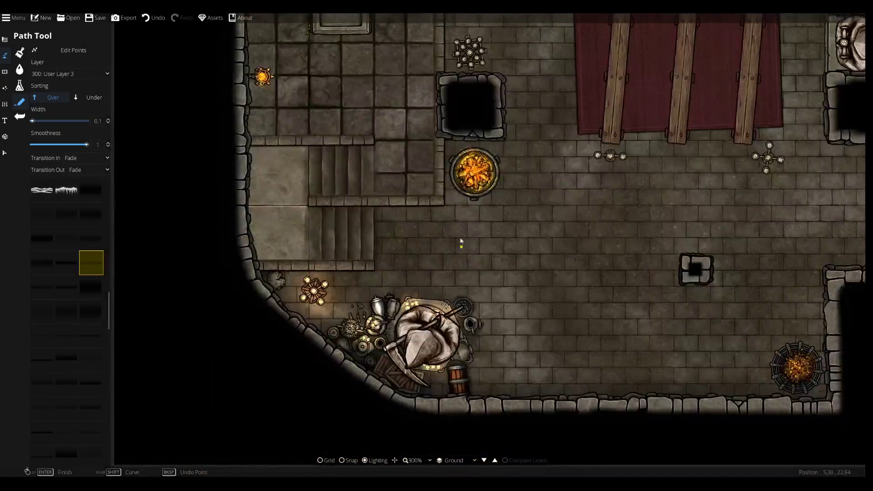
{"action": "key", "text": "Up"}
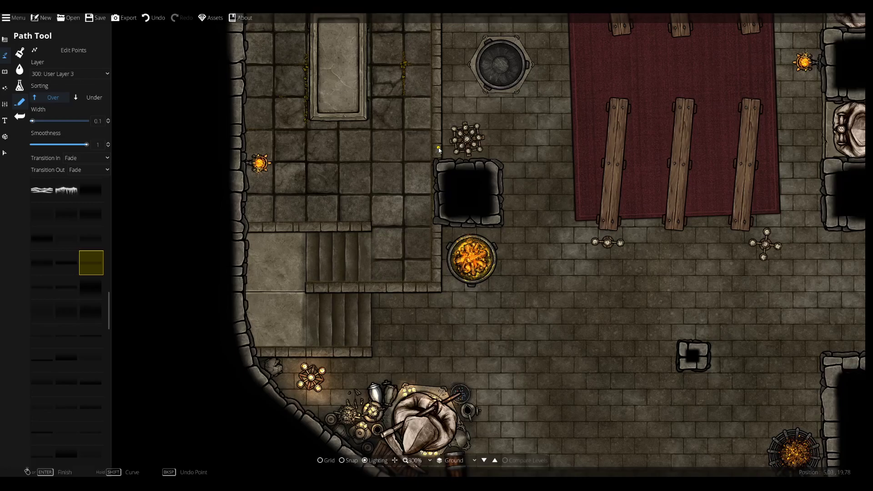
{"action": "left_click_drag", "start_coordinate": [364, 183], "coordinate": [437, 179]}
{"action": "key", "text": "Down"}
{"action": "key", "text": "Up"}
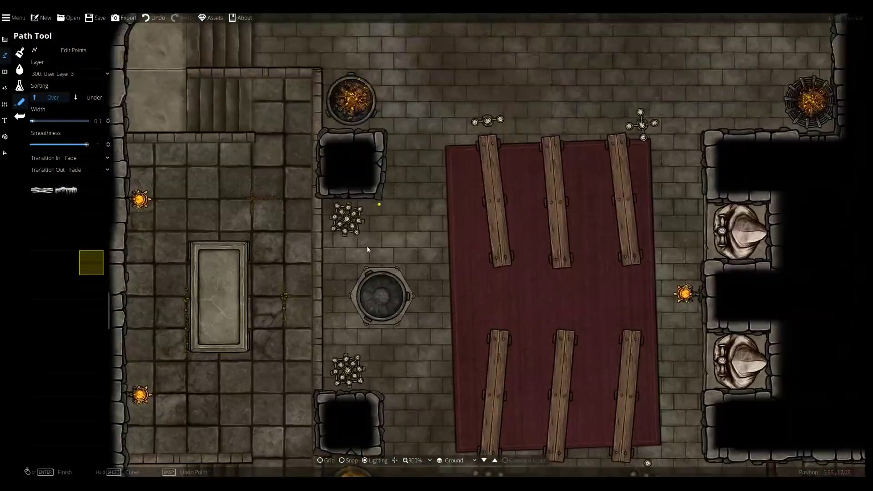
{"action": "left_click_drag", "start_coordinate": [367, 249], "coordinate": [399, 302]}
{"action": "key", "text": "Down"}
{"action": "key", "text": "Right"}
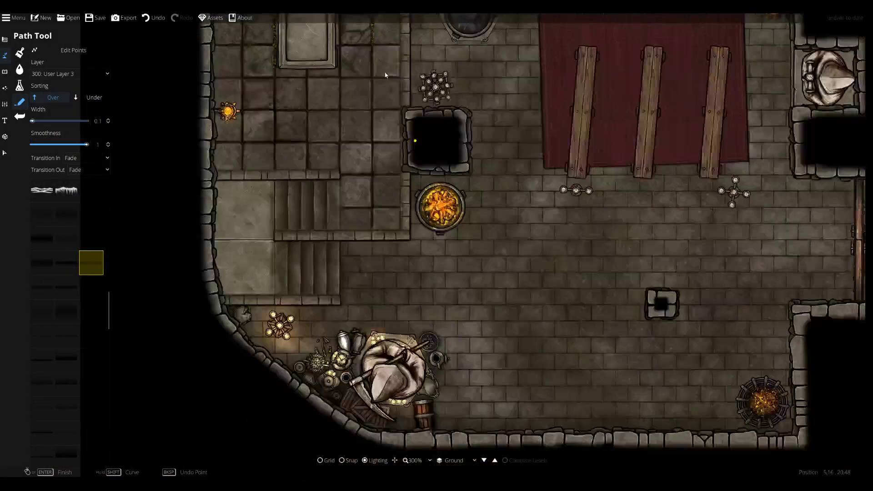
{"action": "key", "text": "Up"}
{"action": "key", "text": "Left"}
{"action": "left_click_drag", "start_coordinate": [448, 196], "coordinate": [461, 80]}
{"action": "scroll", "coordinate": [411, 163], "scroll_direction": "up", "scroll_amount": 2}
{"action": "left_click_drag", "start_coordinate": [401, 232], "coordinate": [487, 132]}
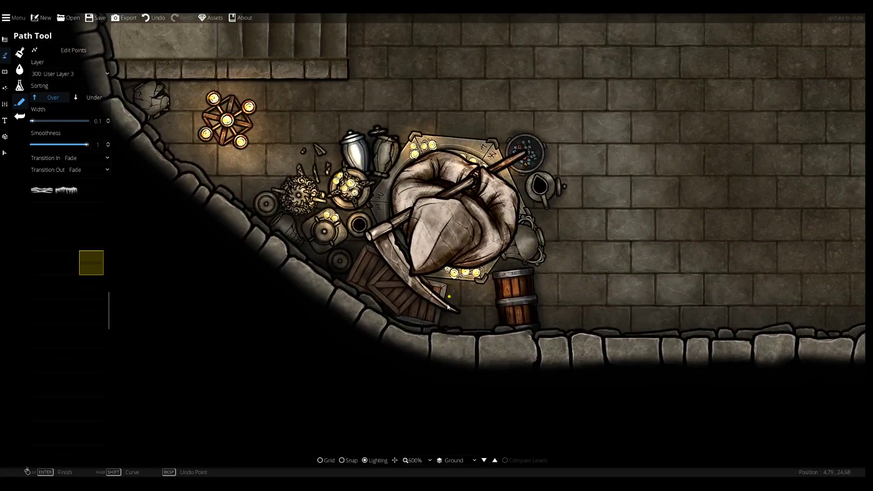
- Try to edit the points of the shadow path along the curved outer wall beside the statue corner
{"action": "left_click", "coordinate": [4, 153]}
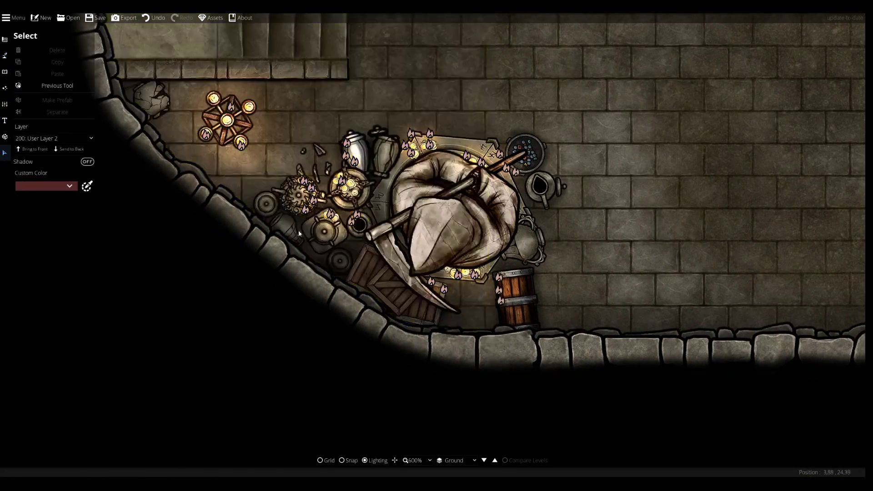
{"action": "left_click", "coordinate": [5, 72]}
{"action": "left_click", "coordinate": [4, 56]}
{"action": "left_click", "coordinate": [35, 104]}
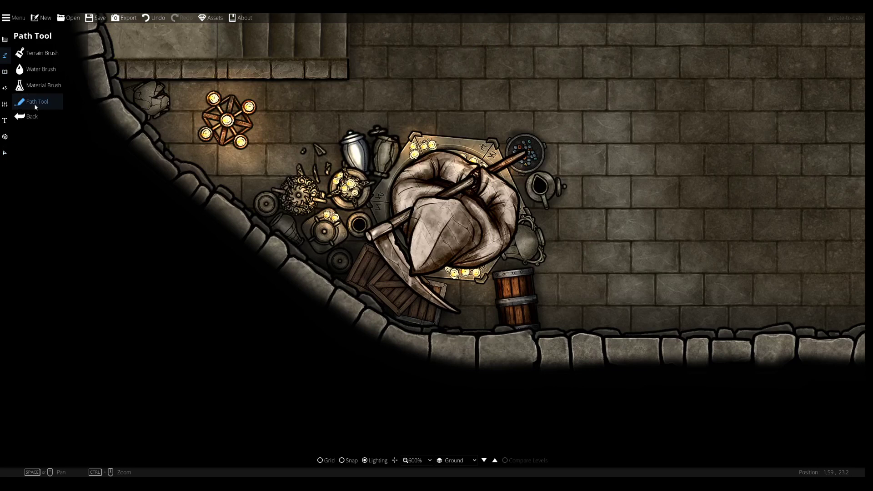
{"action": "left_click", "coordinate": [36, 102]}
{"action": "left_click", "coordinate": [69, 50]}
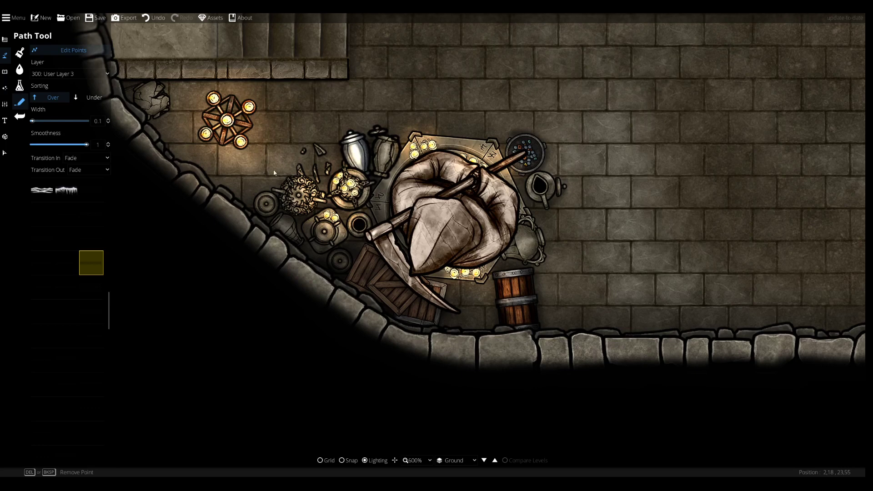
{"action": "left_click_drag", "start_coordinate": [361, 276], "coordinate": [370, 236]}
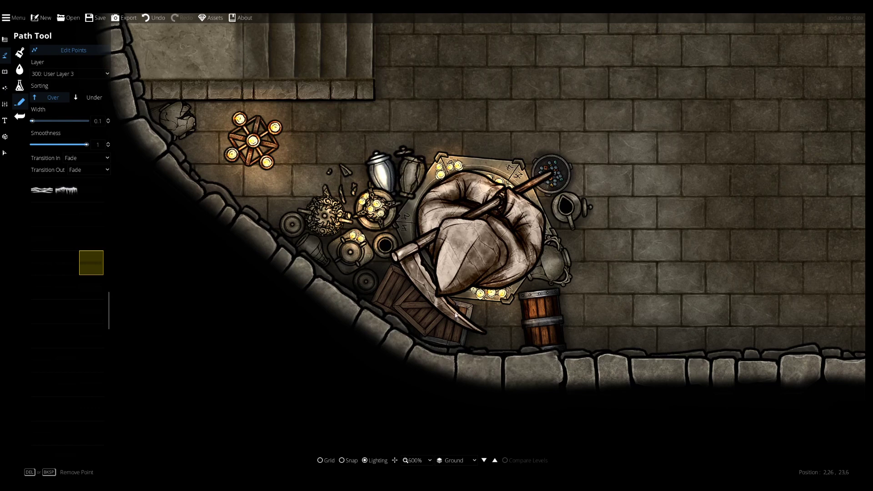
{"action": "left_click_drag", "start_coordinate": [560, 72], "coordinate": [554, 208]}
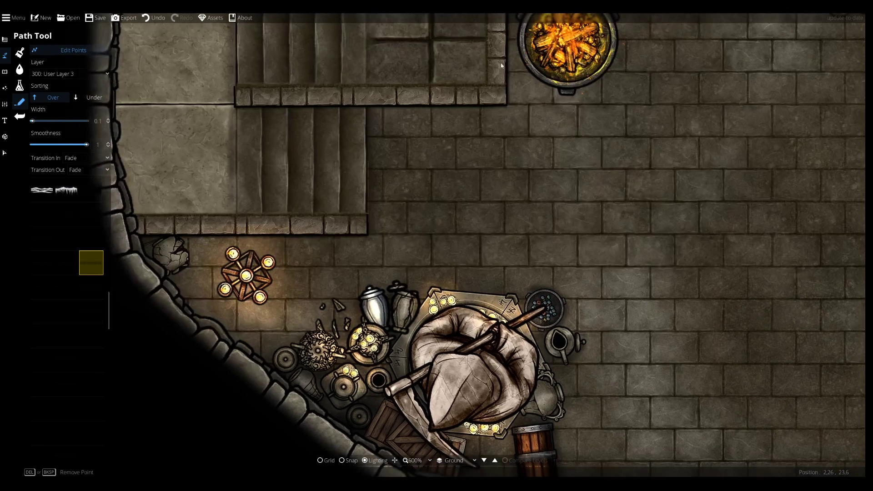
{"action": "key", "text": "Down"}
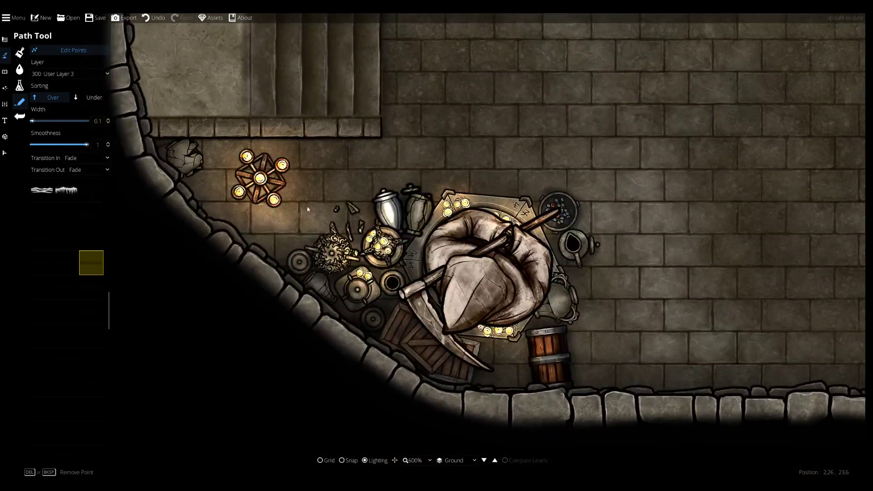
{"action": "left_click", "coordinate": [119, 157]}
{"action": "left_click", "coordinate": [157, 212]}
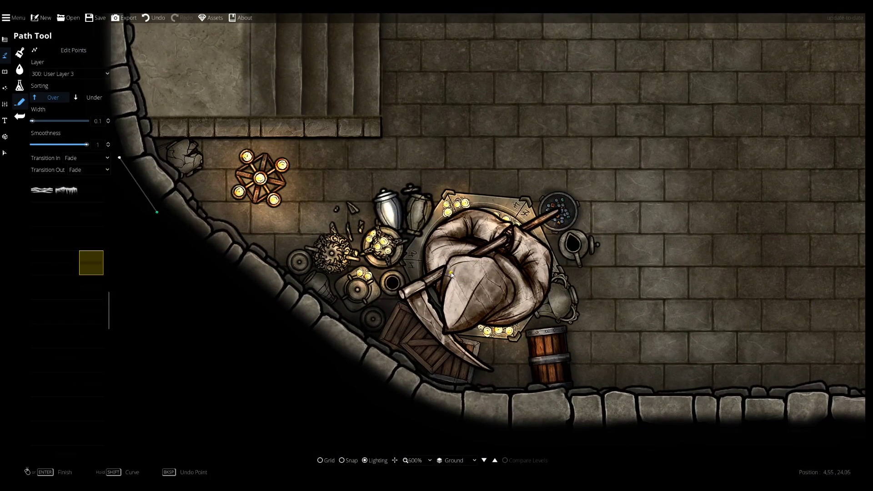
- Set up the shadow path on 400: User Layer 4 with a width of 0.26, undoing the last change
{"action": "left_click", "coordinate": [74, 74]}
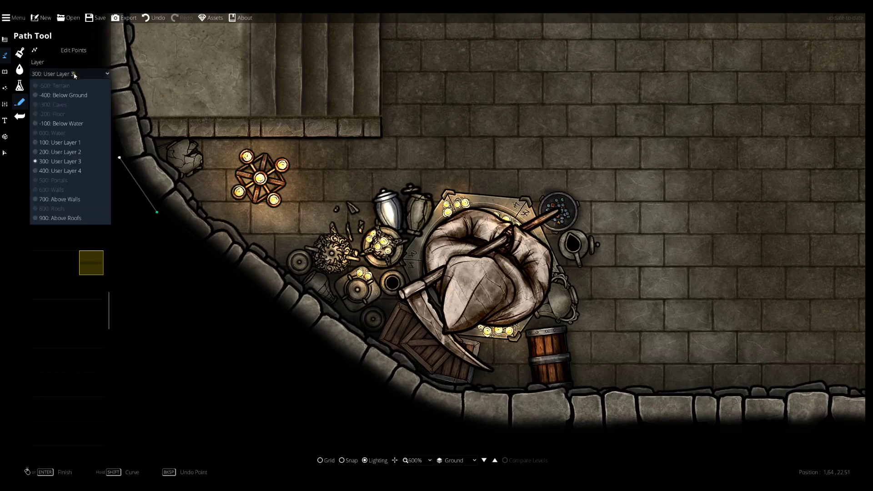
{"action": "left_click", "coordinate": [54, 172]}
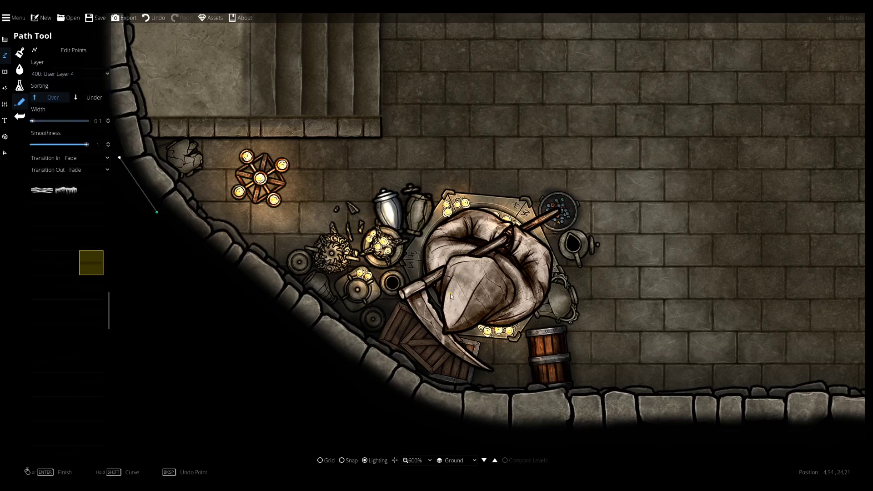
{"action": "left_click", "coordinate": [153, 17]}
{"action": "left_click", "coordinate": [46, 121]}
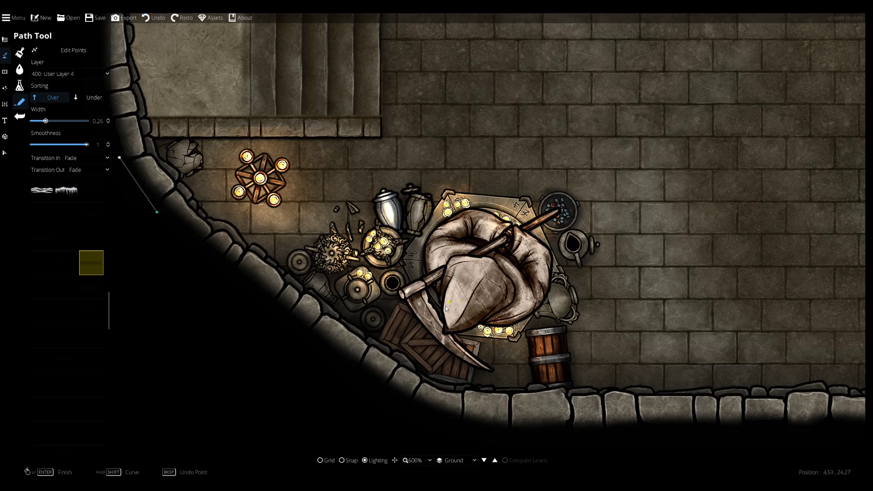
- Finish a fading shadow path over the crate beneath the statue's scythe blade
{"action": "left_click", "coordinate": [481, 369]}
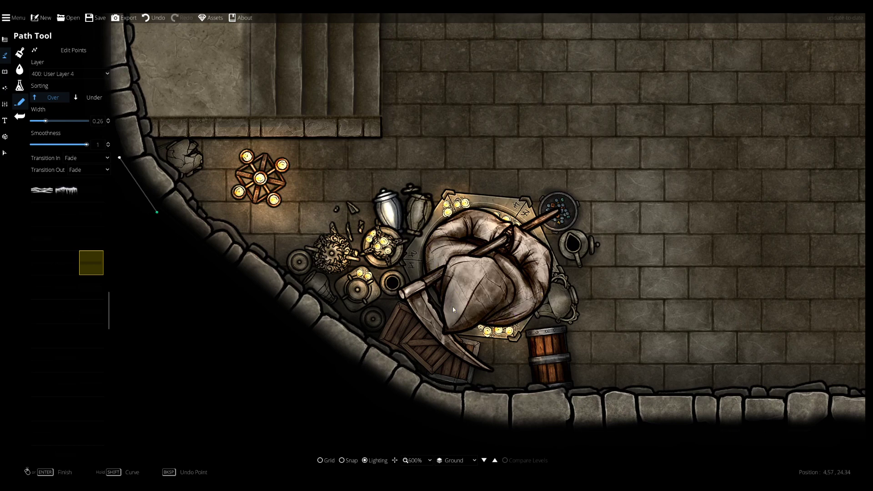
{"action": "left_click_drag", "start_coordinate": [486, 250], "coordinate": [450, 349]}
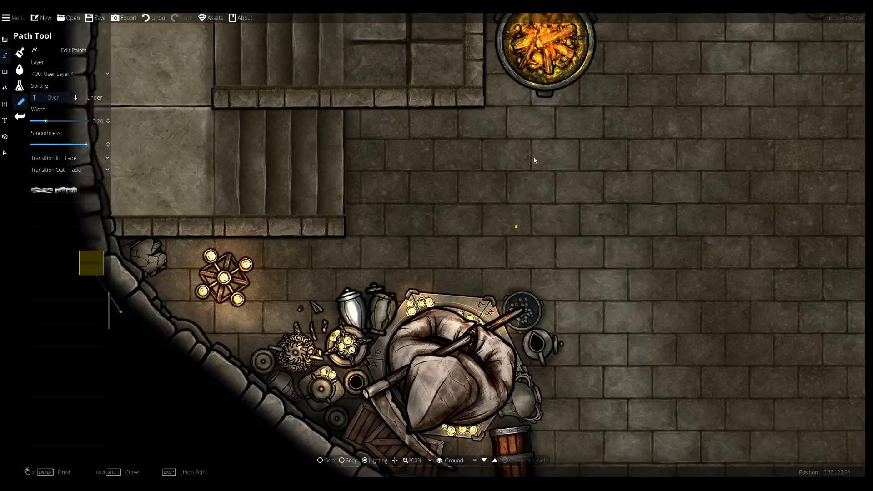
- Place a warm orange light with range 2.5 and intensity 1 on the burning brazier beside the stairs
{"action": "left_click", "coordinate": [5, 88]}
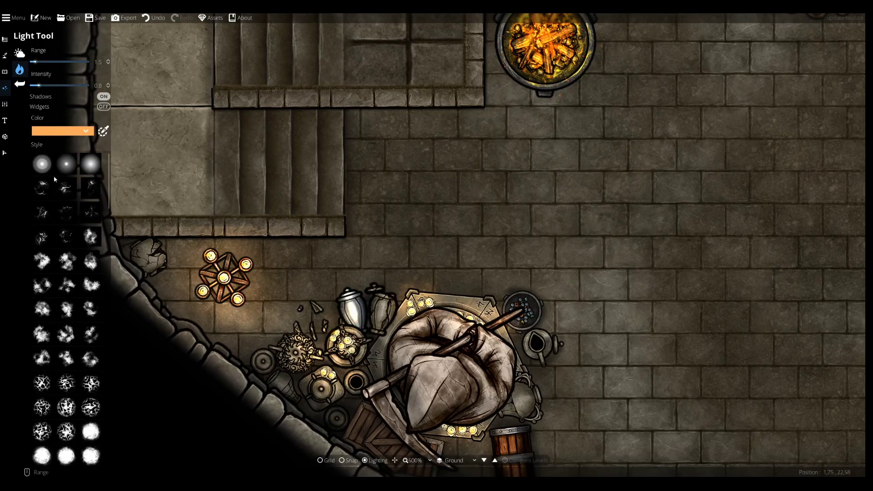
{"action": "left_click", "coordinate": [75, 170]}
{"action": "scroll", "coordinate": [552, 79], "scroll_direction": "down", "scroll_amount": 3}
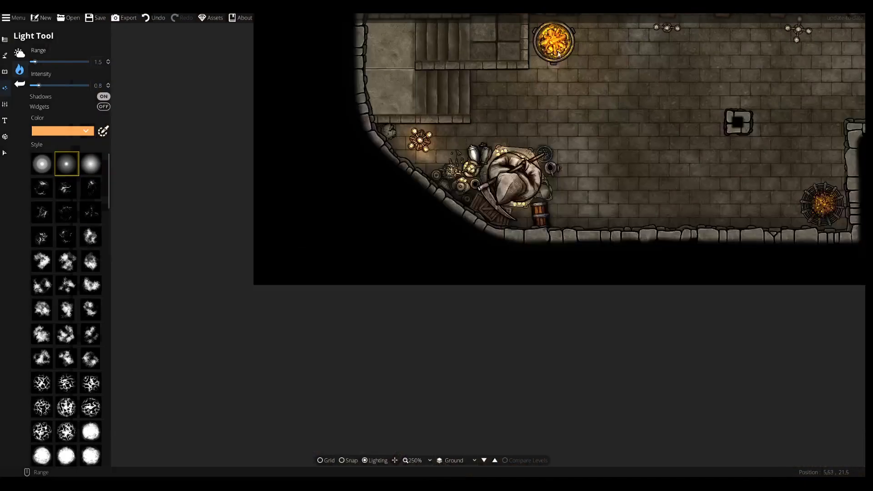
{"action": "left_click_drag", "start_coordinate": [552, 79], "coordinate": [499, 203]}
{"action": "scroll", "coordinate": [500, 168], "scroll_direction": "up", "scroll_amount": 3}
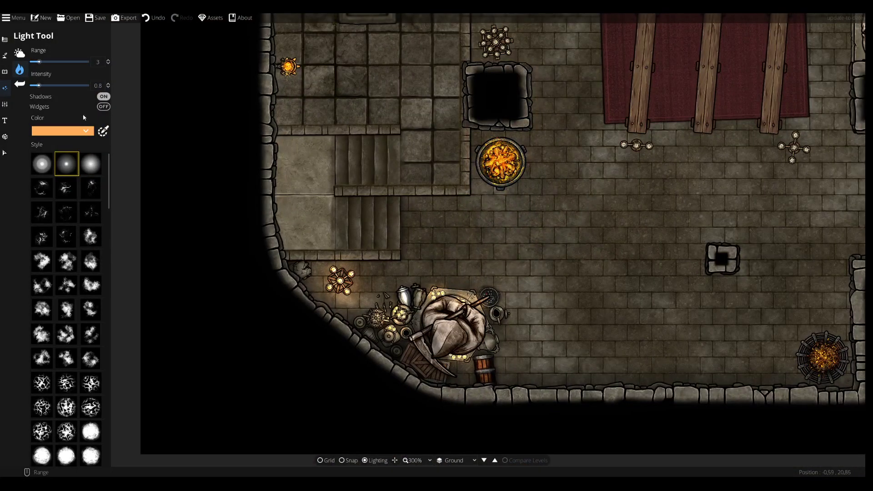
{"action": "scroll", "coordinate": [54, 89], "scroll_direction": "up", "scroll_amount": 1}
{"action": "scroll", "coordinate": [511, 175], "scroll_direction": "down", "scroll_amount": 1}
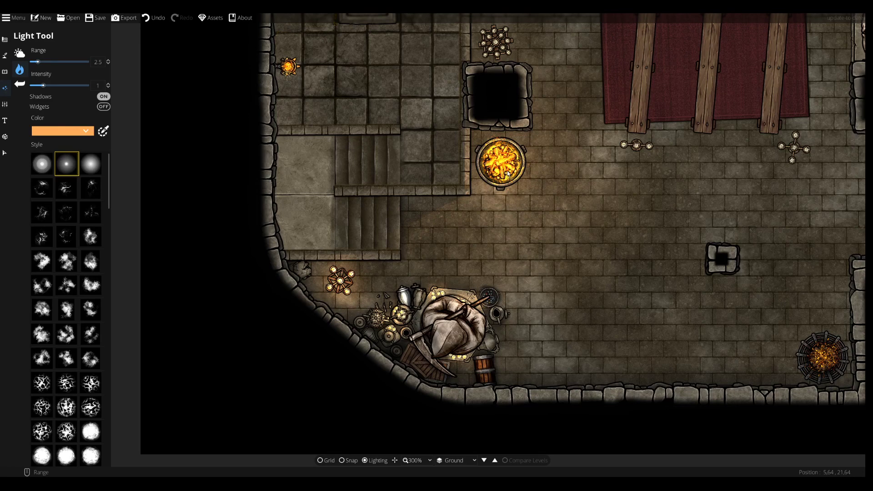
{"action": "left_click", "coordinate": [502, 181]}
- Set up a soft round light style with range 0.5 and intensity 1 for the clutter around the statue
{"action": "left_click_drag", "start_coordinate": [636, 308], "coordinate": [628, 270]}
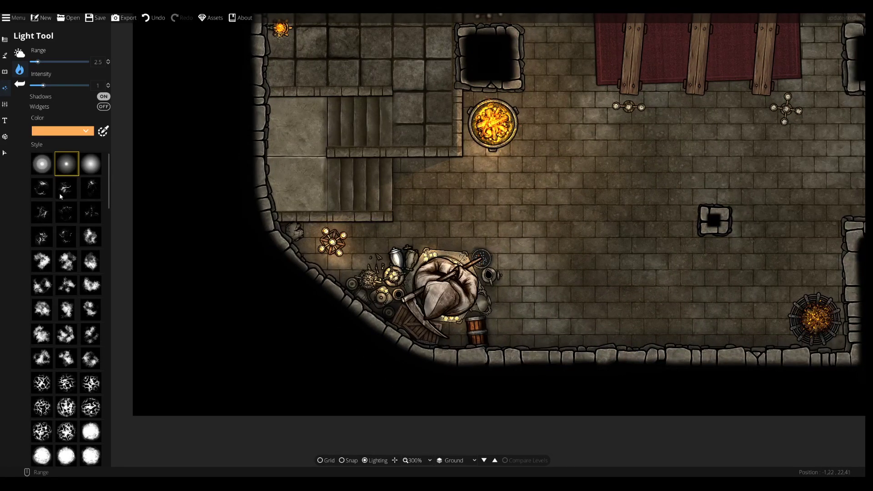
{"action": "scroll", "coordinate": [71, 286], "scroll_direction": "down", "scroll_amount": 2}
{"action": "scroll", "coordinate": [82, 370], "scroll_direction": "down", "scroll_amount": 7}
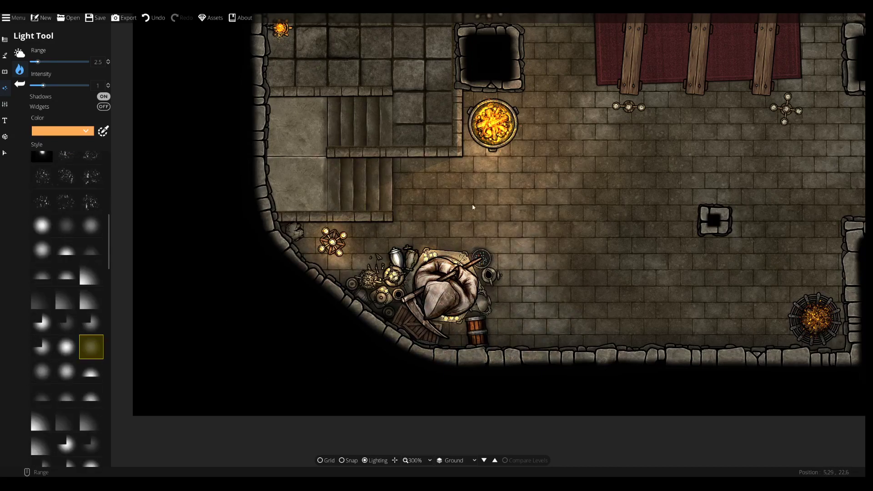
{"action": "scroll", "coordinate": [507, 212], "scroll_direction": "down", "scroll_amount": 2}
{"action": "scroll", "coordinate": [479, 220], "scroll_direction": "up", "scroll_amount": 5}
{"action": "scroll", "coordinate": [505, 217], "scroll_direction": "down", "scroll_amount": 4}
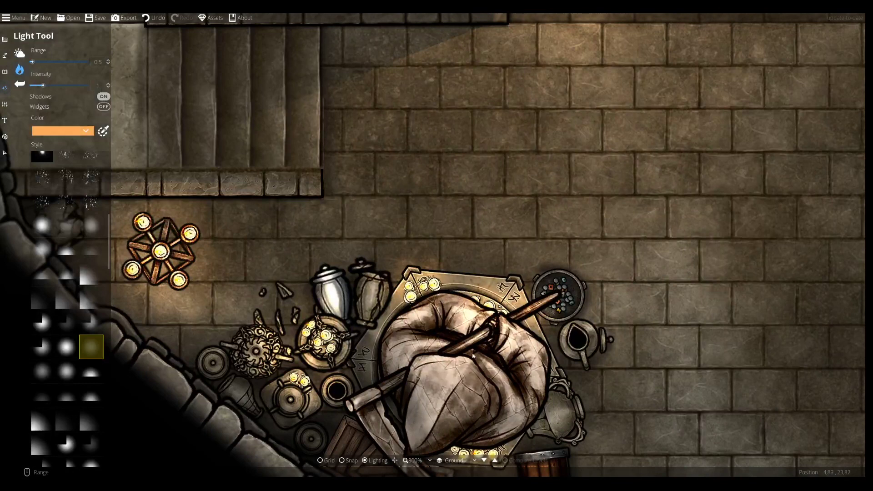
{"action": "scroll", "coordinate": [87, 401], "scroll_direction": "down", "scroll_amount": 3}
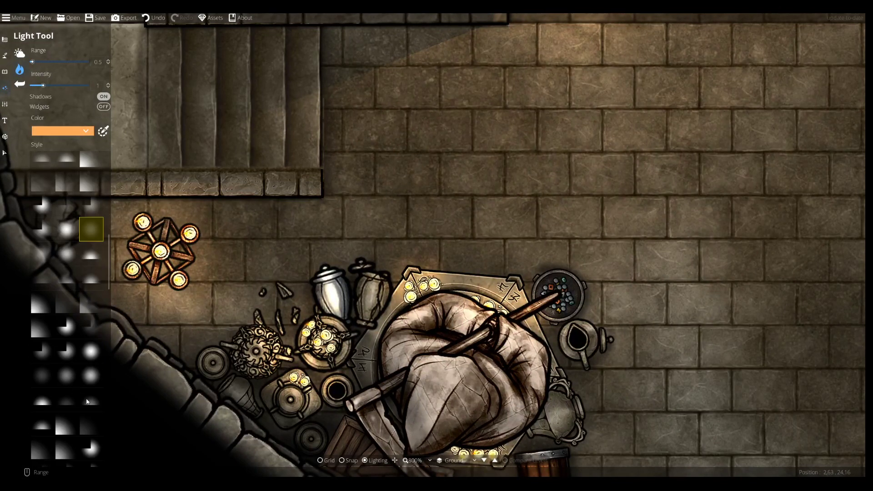
{"action": "left_click", "coordinate": [35, 366]}
{"action": "left_click_drag", "start_coordinate": [668, 251], "coordinate": [628, 147]}
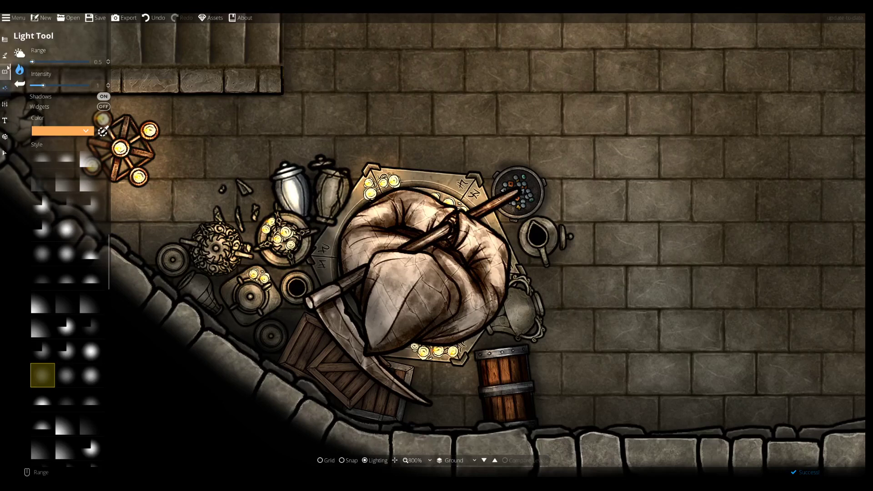
- Switch back to shadow paths with a different path style and a width of 0.1, undoing the last change
{"action": "left_click", "coordinate": [5, 55]}
{"action": "left_click", "coordinate": [30, 105]}
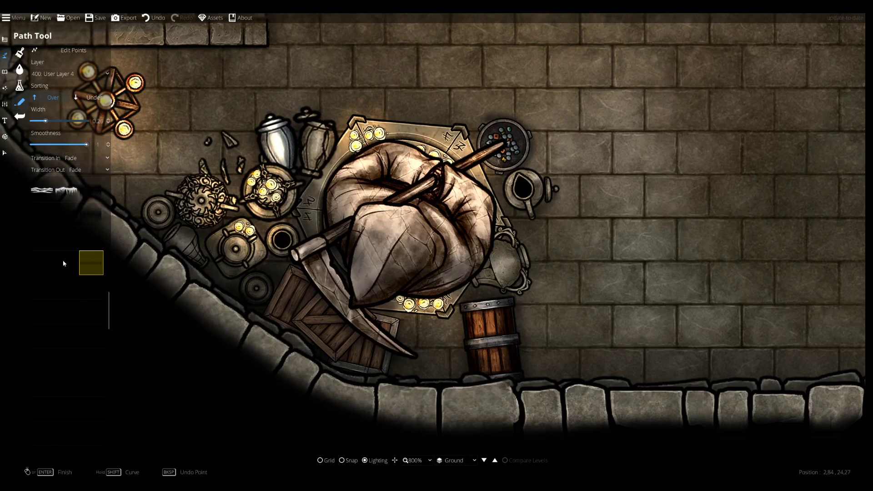
{"action": "scroll", "coordinate": [63, 263], "scroll_direction": "down", "scroll_amount": 3}
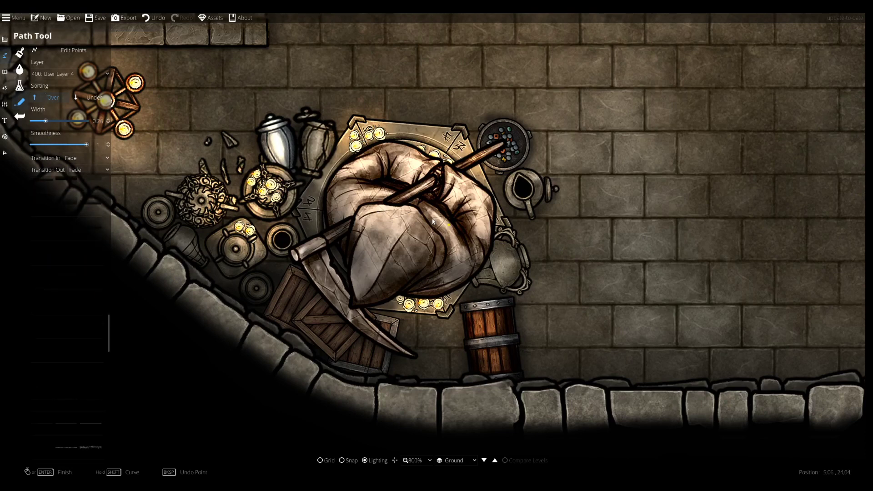
{"action": "left_click_drag", "start_coordinate": [429, 309], "coordinate": [411, 297]}
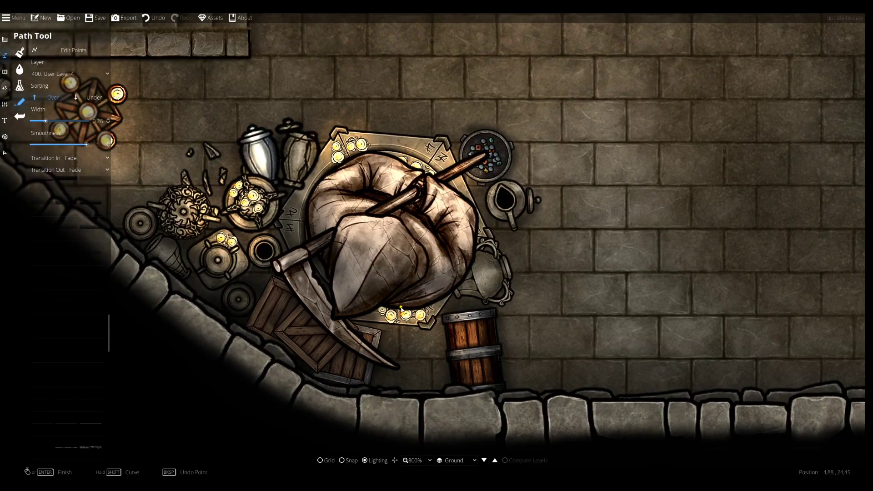
{"action": "scroll", "coordinate": [61, 309], "scroll_direction": "down", "scroll_amount": 3}
{"action": "scroll", "coordinate": [44, 241], "scroll_direction": "up", "scroll_amount": 2}
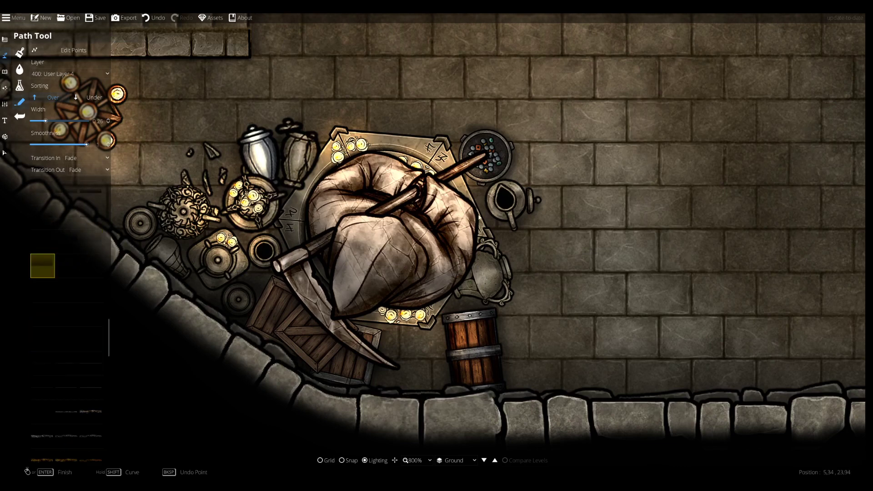
{"action": "key", "text": "ctrl+z"}
{"action": "left_click_drag", "start_coordinate": [45, 121], "coordinate": [32, 121]}
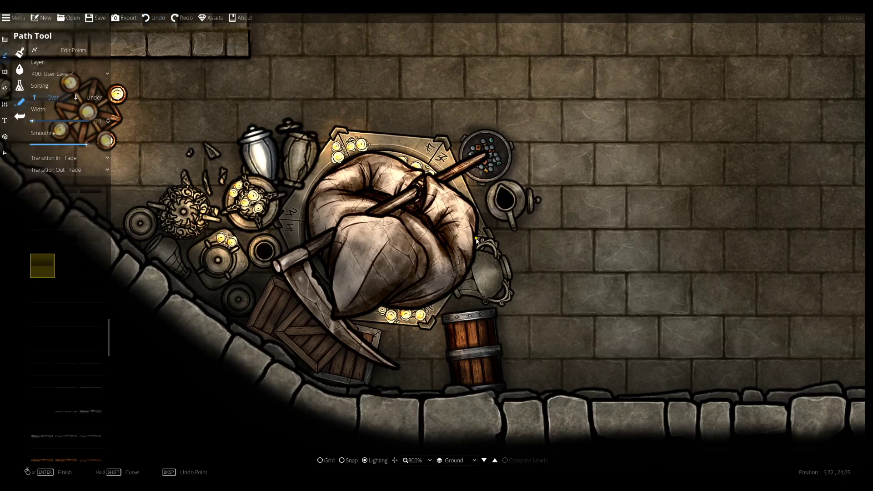
- Draw thin shadow paths on the plinth around the edge of the statue's robe, undoing the misplaced ones
{"action": "left_click", "coordinate": [461, 283]}
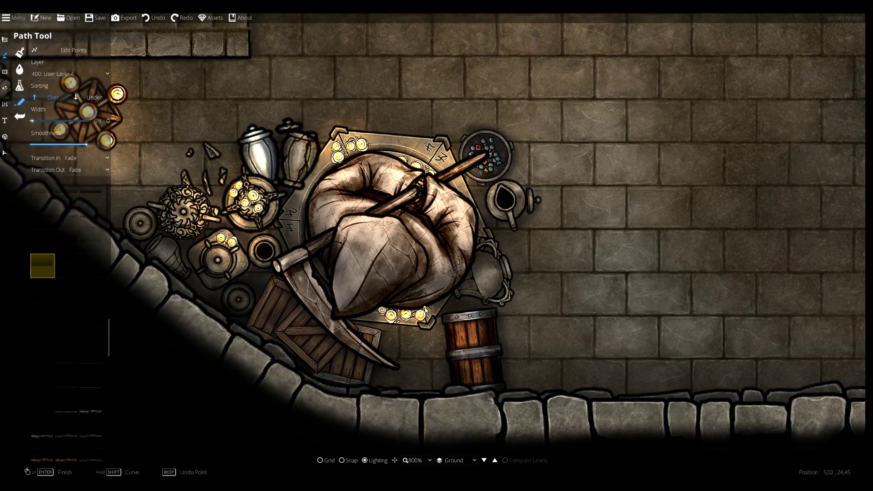
{"action": "left_click", "coordinate": [423, 309]}
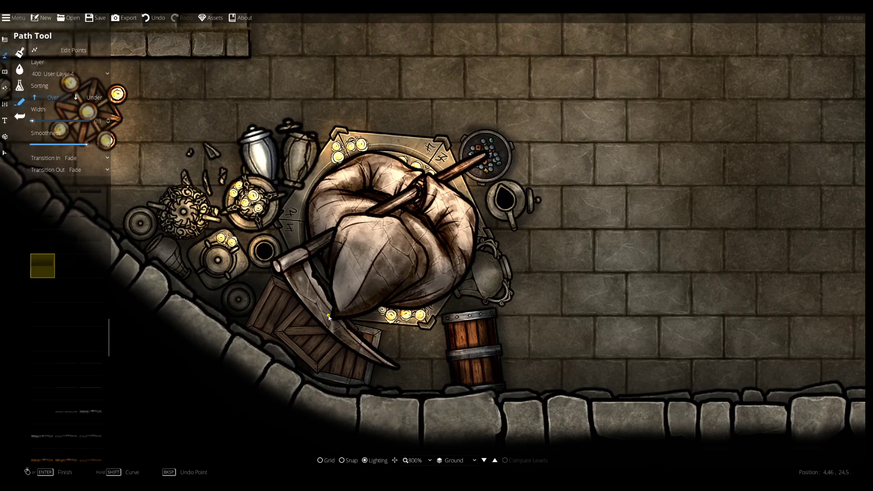
{"action": "key", "text": "ctrl+z"}
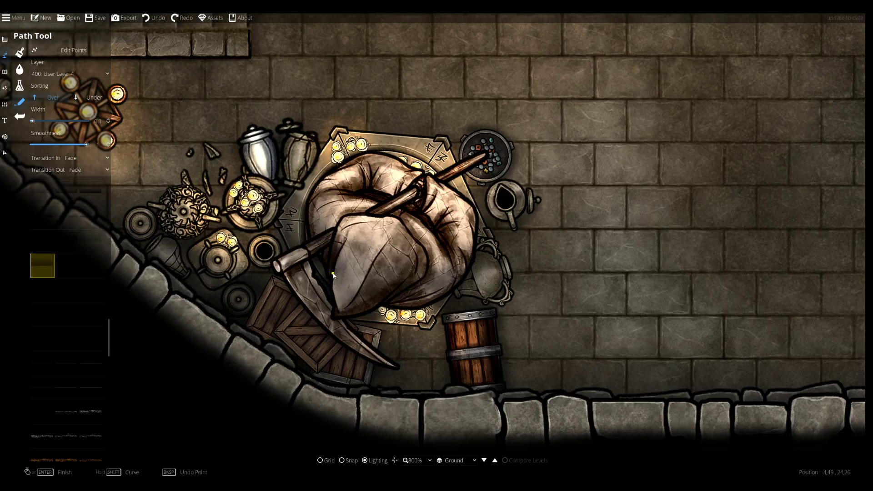
{"action": "left_click", "coordinate": [413, 264]}
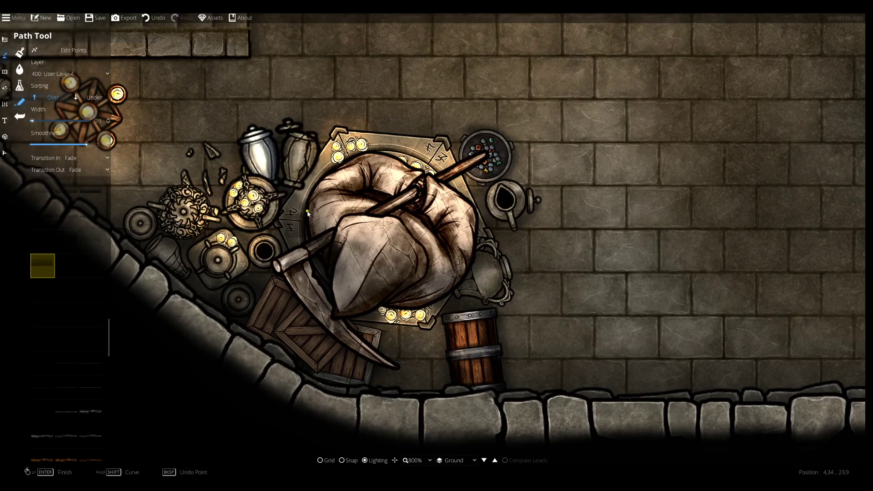
{"action": "key", "text": "ctrl+z"}
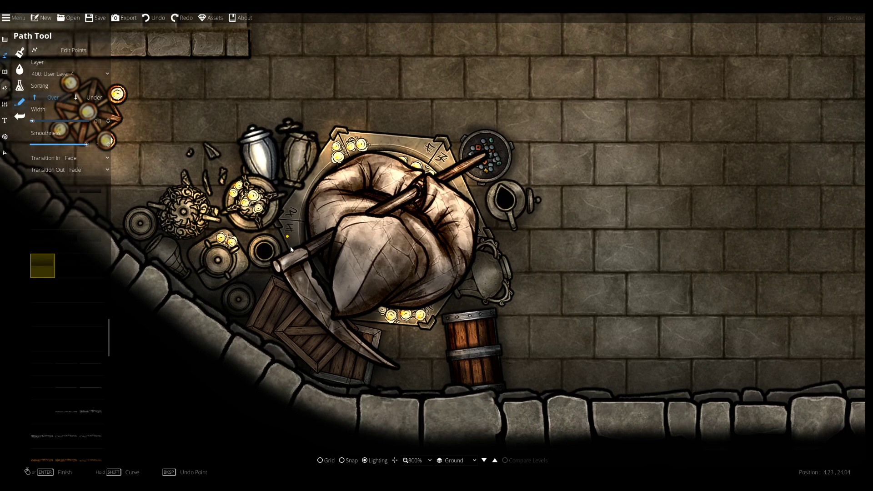
{"action": "left_click_drag", "start_coordinate": [262, 245], "coordinate": [343, 285]}
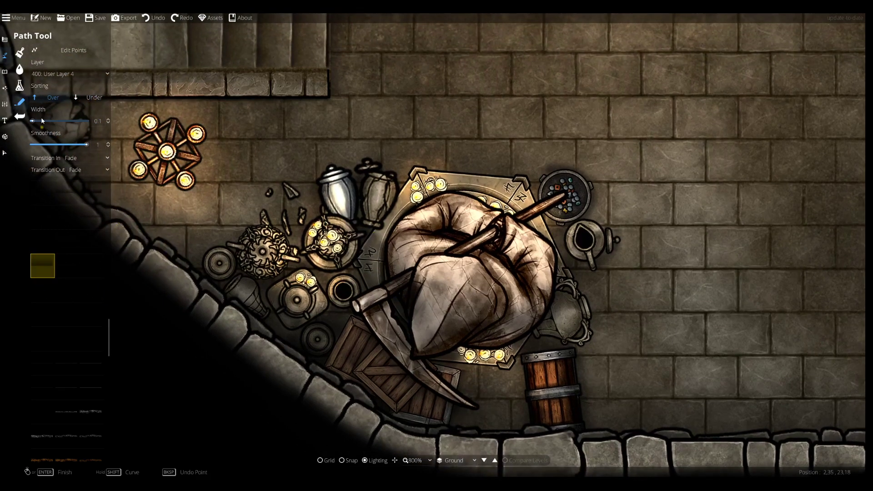
- Pick another shadow path style and draw a short path across the plinth's runes above the scythe handle
{"action": "left_click", "coordinate": [44, 230]}
{"action": "left_click", "coordinate": [58, 195]}
{"action": "left_click", "coordinate": [61, 288]}
{"action": "left_click", "coordinate": [64, 317]}
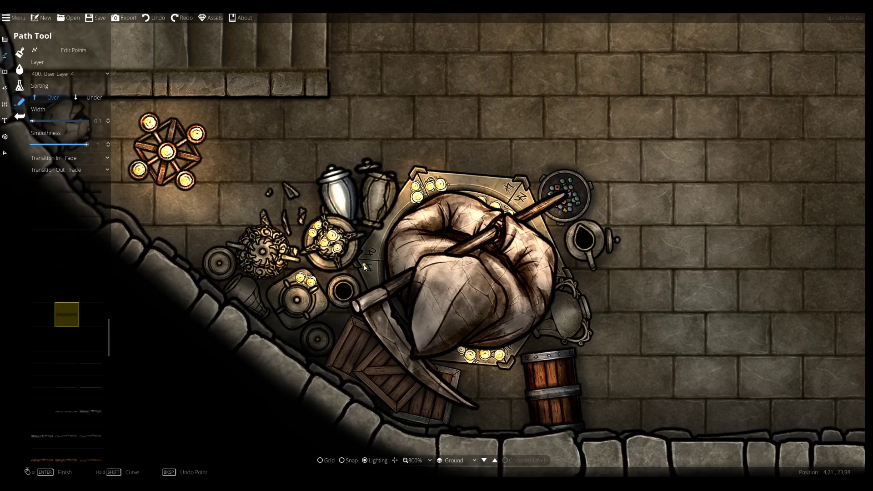
{"action": "left_click", "coordinate": [361, 236]}
{"action": "left_click", "coordinate": [367, 256]}
{"action": "left_click", "coordinate": [352, 269]}
{"action": "right_click", "coordinate": [351, 269]}
- Draw more thin shadows between the plinth and the scythe handle, undoing the misplaced attempts
{"action": "left_click_drag", "start_coordinate": [389, 304], "coordinate": [385, 231]}
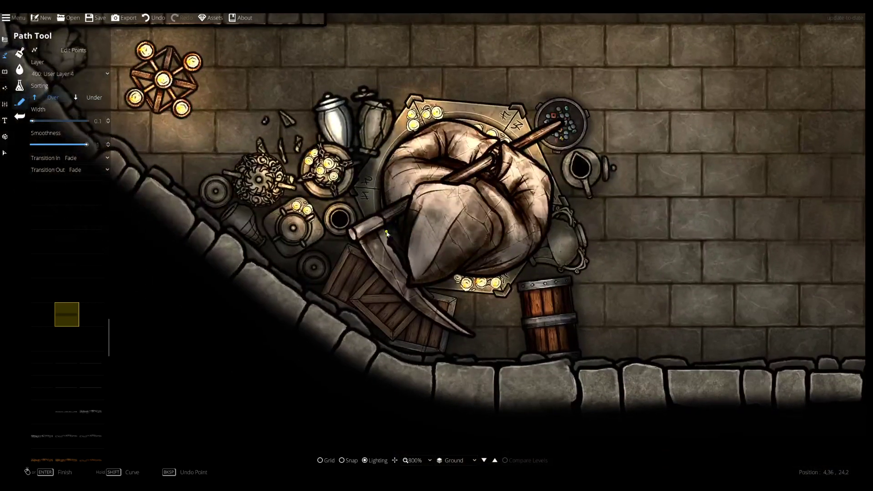
{"action": "left_click", "coordinate": [364, 196]}
{"action": "key", "text": "ctrl+z"}
{"action": "right_click", "coordinate": [355, 165]}
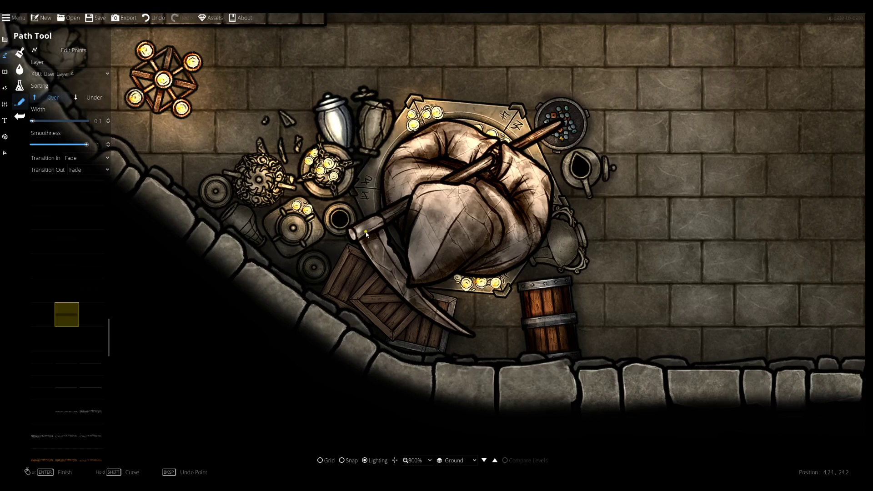
{"action": "key", "text": "ctrl+z"}
{"action": "left_click", "coordinate": [348, 193]}
{"action": "key", "text": "ctrl+z"}
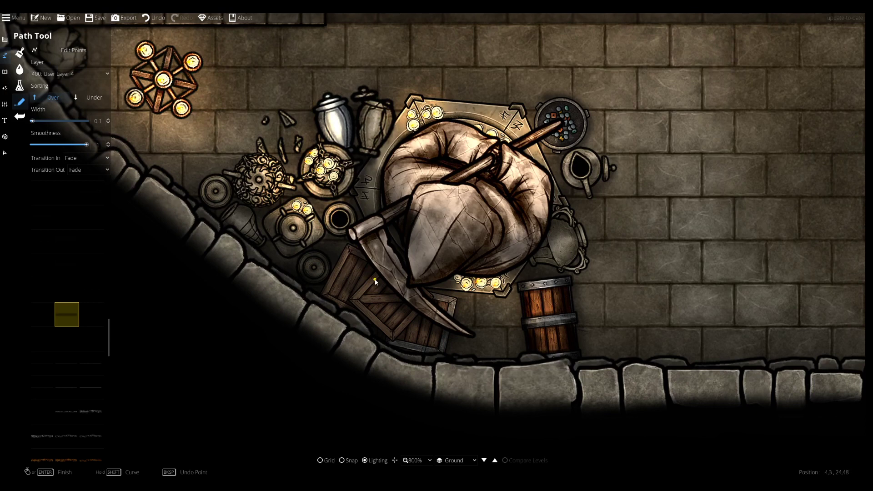
- Look over the shaded statue corner, the lit brazier and the carpeted hall, ending at the undecorated statue corner
{"action": "scroll", "coordinate": [491, 317], "scroll_direction": "down", "scroll_amount": 2}
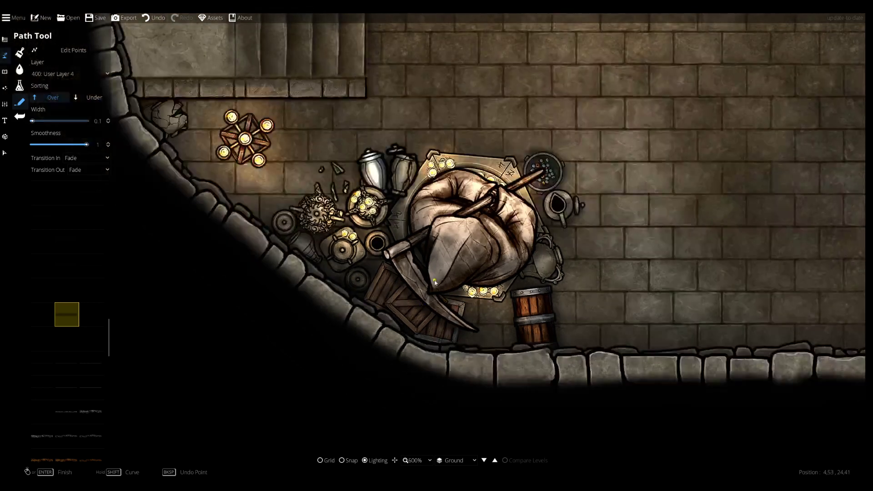
{"action": "scroll", "coordinate": [529, 317], "scroll_direction": "up", "scroll_amount": 2}
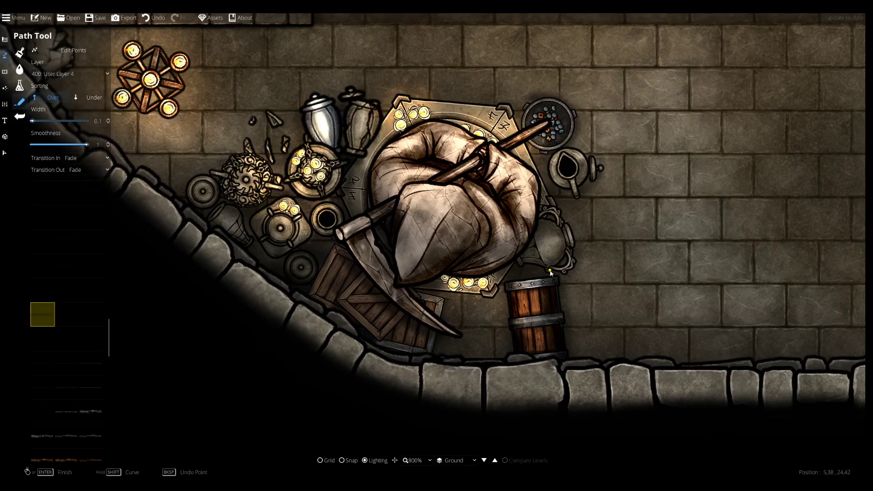
{"action": "left_click_drag", "start_coordinate": [566, 251], "coordinate": [503, 286]}
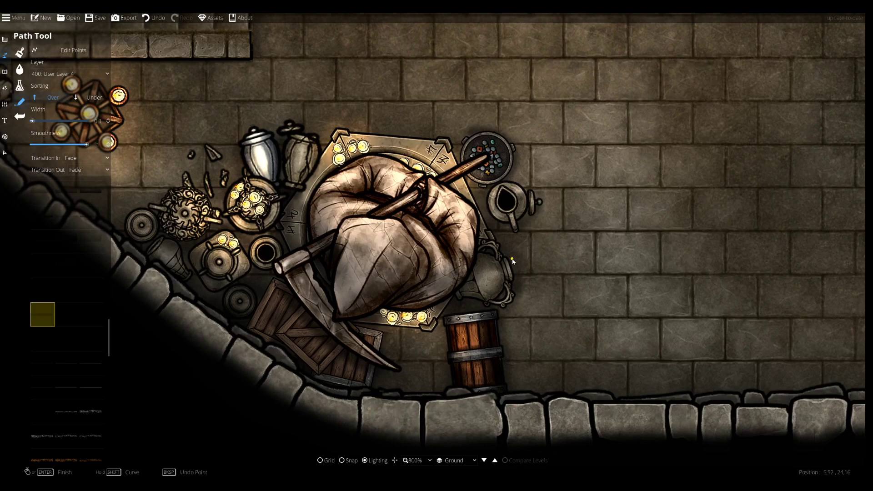
{"action": "scroll", "coordinate": [512, 260], "scroll_direction": "down", "scroll_amount": 5}
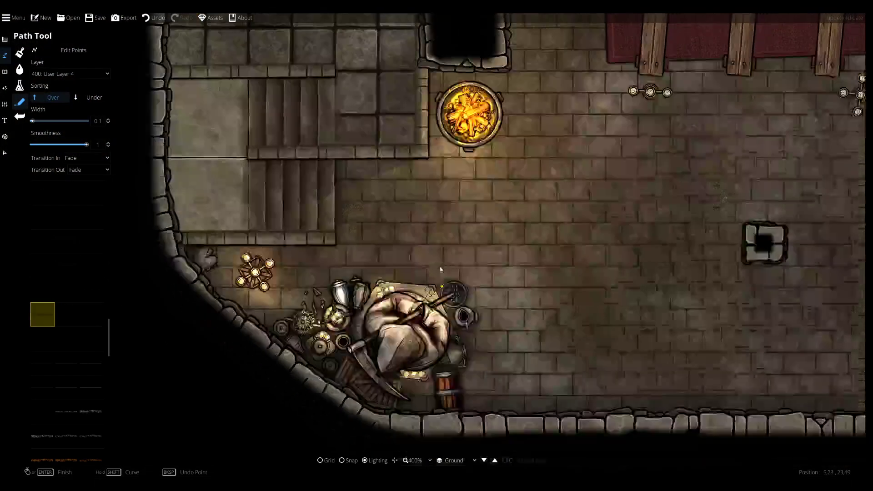
{"action": "left_click_drag", "start_coordinate": [626, 330], "coordinate": [508, 334]}
{"action": "left_click_drag", "start_coordinate": [493, 267], "coordinate": [575, 146]}
{"action": "left_click_drag", "start_coordinate": [414, 234], "coordinate": [431, 265]}
{"action": "left_click_drag", "start_coordinate": [573, 239], "coordinate": [541, 455]}
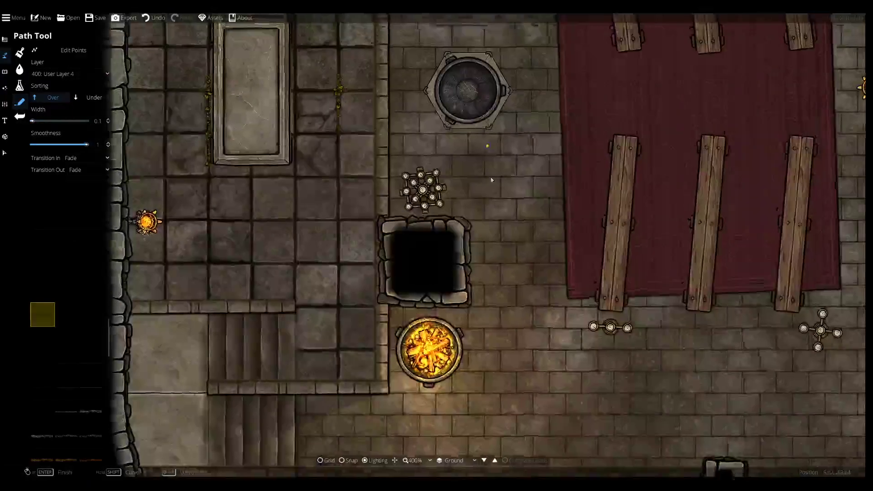
{"action": "left_click_drag", "start_coordinate": [487, 144], "coordinate": [515, 335]}
{"action": "left_click_drag", "start_coordinate": [447, 54], "coordinate": [434, 351]}
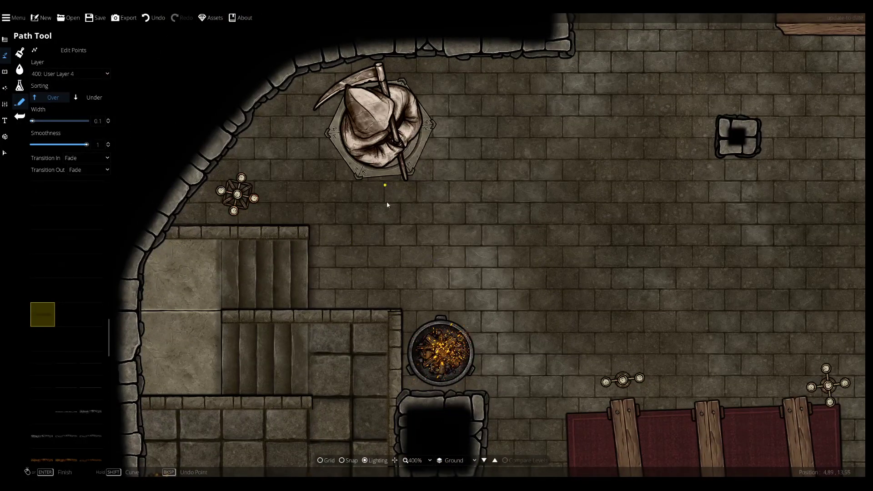
- Set up object placement with the [FA] Gems tag at scale 0.4 on 200: User Layer 2
{"action": "key", "text": "w"}
{"action": "key", "text": "a"}
{"action": "key", "text": "o"}
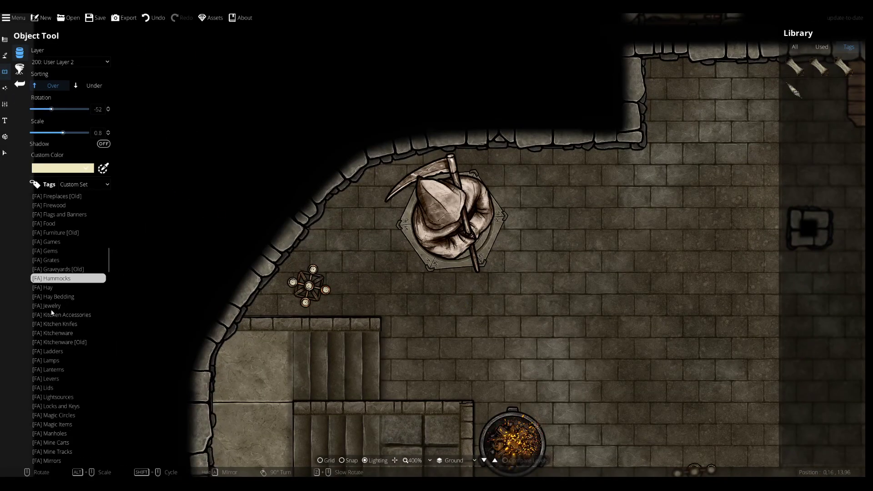
{"action": "key", "text": "s"}
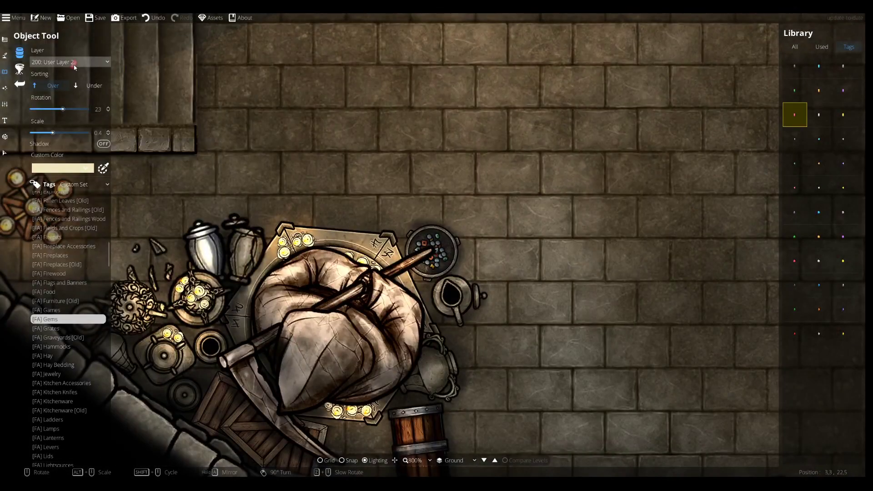
{"action": "left_click", "coordinate": [74, 66]}
{"action": "left_click", "coordinate": [63, 68]}
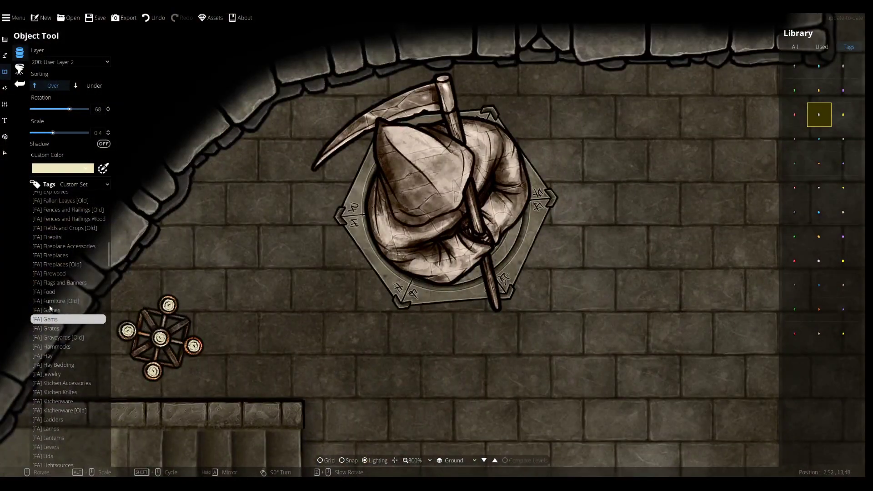
- Switch to the [FA] Clutter objects and place broken marble pots and shards behind the statue at scale 0.6
{"action": "left_click", "coordinate": [45, 218]}
{"action": "scroll", "coordinate": [68, 318], "scroll_direction": "up", "scroll_amount": 5}
{"action": "left_click", "coordinate": [843, 310]}
{"action": "left_click", "coordinate": [818, 310]}
{"action": "scroll", "coordinate": [547, 109], "scroll_direction": "down", "scroll_amount": 6}
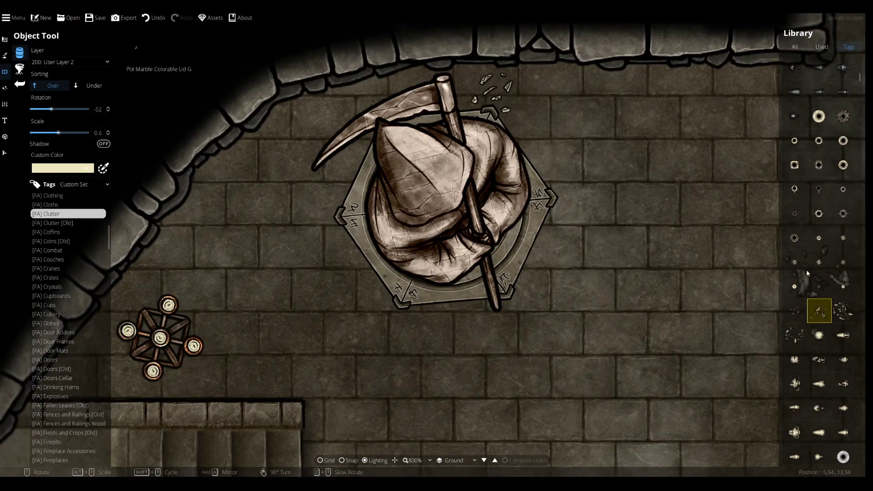
{"action": "left_click", "coordinate": [819, 359]}
{"action": "scroll", "coordinate": [485, 86], "scroll_direction": "down", "scroll_amount": 5}
{"action": "left_click", "coordinate": [485, 85]}
{"action": "left_click", "coordinate": [795, 359]}
{"action": "scroll", "coordinate": [377, 91], "scroll_direction": "down", "scroll_amount": 8}
{"action": "left_click", "coordinate": [422, 83]}
{"action": "left_click", "coordinate": [818, 407]}
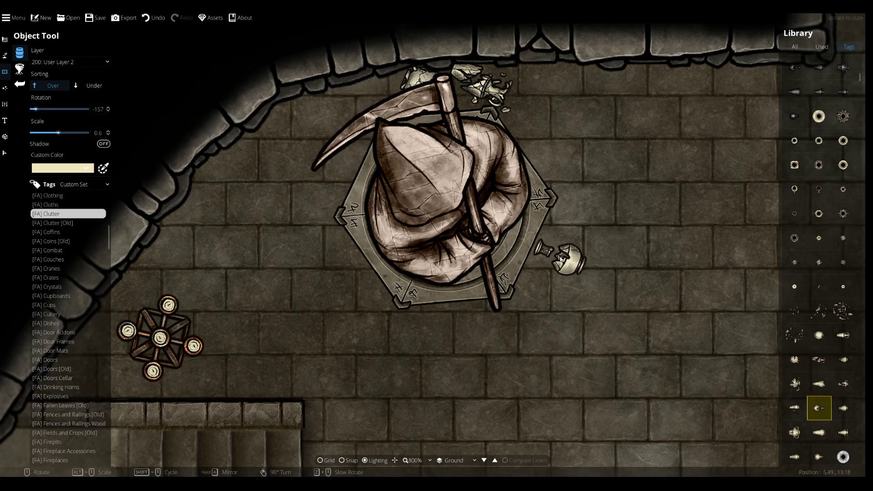
- Place upright marble pots and a handled jug at scale 0.6 around the plinth and along the curved wall
{"action": "left_click", "coordinate": [818, 432]}
{"action": "scroll", "coordinate": [818, 281], "scroll_direction": "down", "scroll_amount": 5}
{"action": "scroll", "coordinate": [815, 262], "scroll_direction": "up", "scroll_amount": 5}
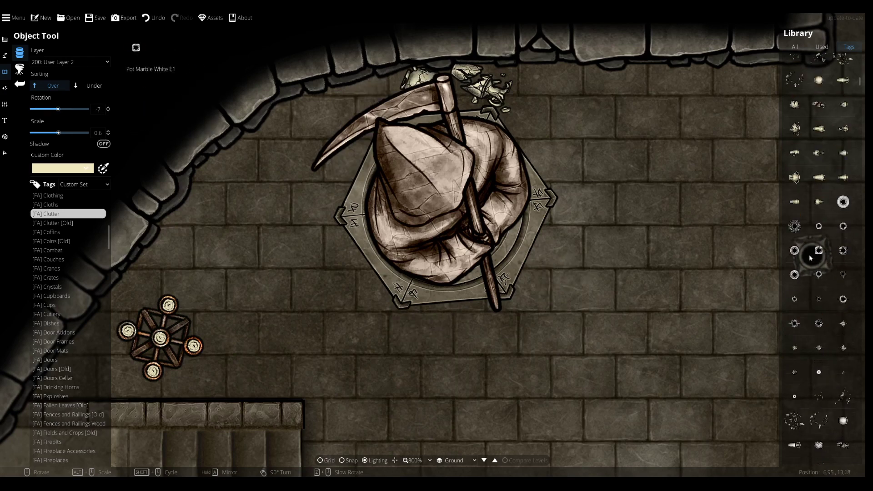
{"action": "left_click", "coordinate": [818, 87]}
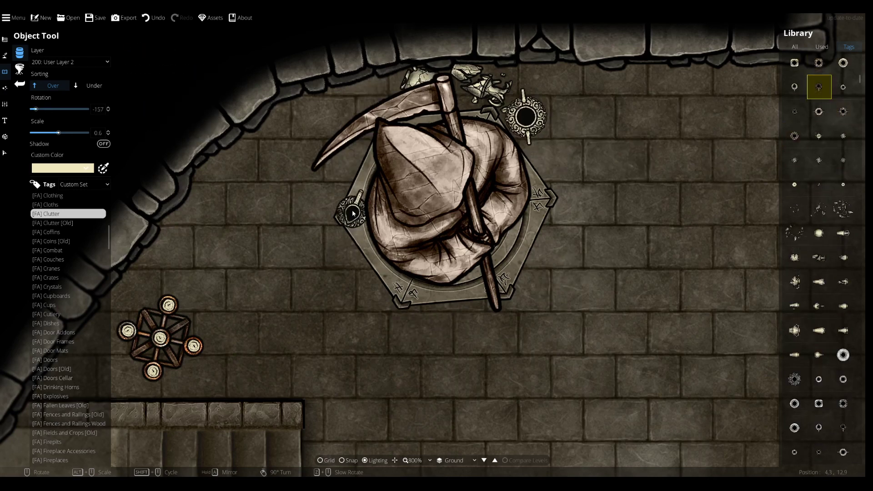
{"action": "left_click", "coordinate": [353, 213]}
{"action": "left_click", "coordinate": [332, 104]}
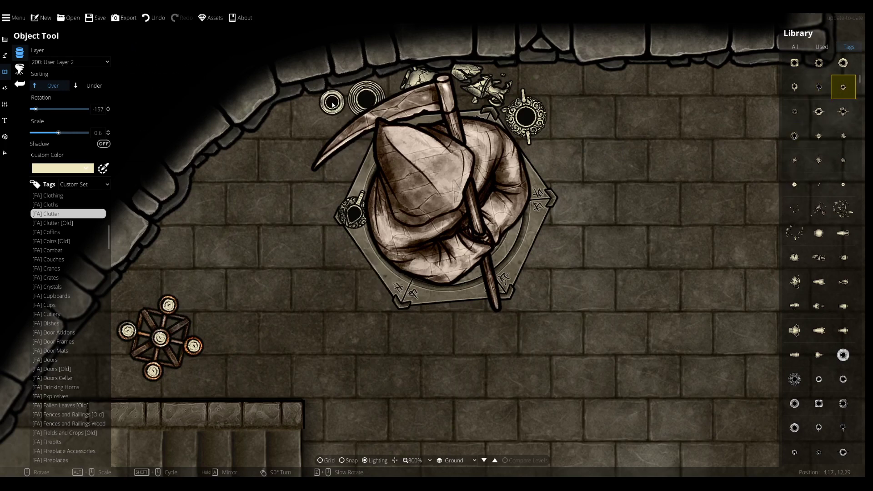
{"action": "left_click", "coordinate": [302, 117]}
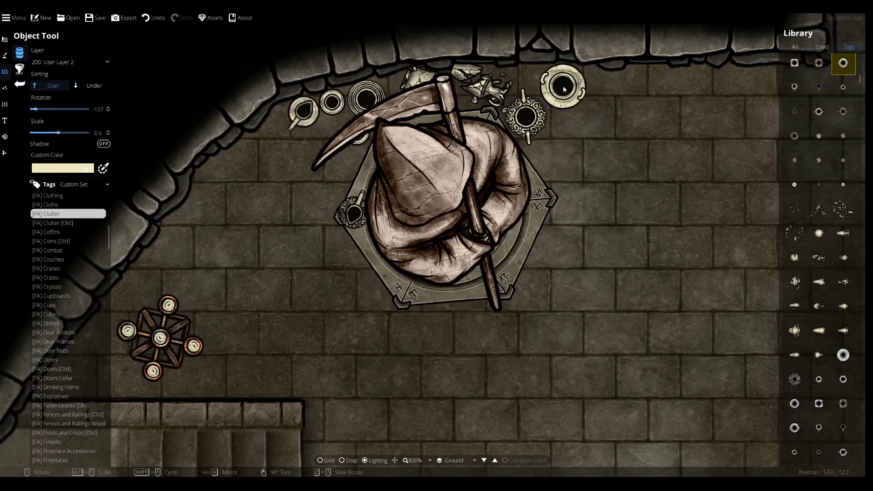
- Add a small ornate marble pot and a large round one beside the plinth's upper corner, nudging the large one closer
{"action": "left_click", "coordinate": [524, 82]}
{"action": "left_click", "coordinate": [571, 145]}
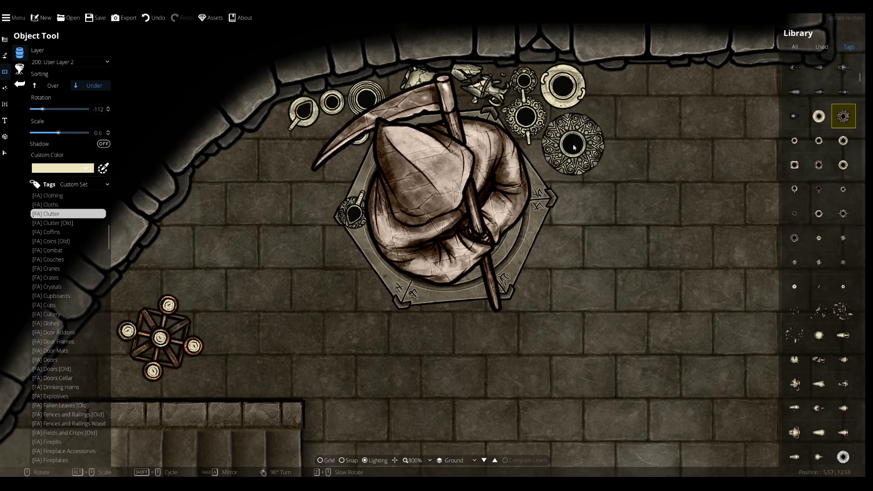
{"action": "scroll", "coordinate": [811, 151], "scroll_direction": "up", "scroll_amount": 3}
{"action": "left_click", "coordinate": [4, 152]}
{"action": "left_click", "coordinate": [572, 144]}
{"action": "left_click_drag", "start_coordinate": [655, 228], "coordinate": [622, 196]}
{"action": "left_click_drag", "start_coordinate": [557, 131], "coordinate": [568, 139]}
- Place two toppled marble vessels on either side of the statue and scatter shards beneath the scythe blade
{"action": "left_click", "coordinate": [4, 72]}
{"action": "scroll", "coordinate": [819, 346], "scroll_direction": "down", "scroll_amount": 2}
{"action": "left_click", "coordinate": [818, 386]}
{"action": "scroll", "coordinate": [609, 112], "scroll_direction": "down", "scroll_amount": 11}
{"action": "left_click", "coordinate": [603, 107]}
{"action": "left_click", "coordinate": [843, 386]}
{"action": "scroll", "coordinate": [363, 250], "scroll_direction": "down", "scroll_amount": 1}
{"action": "scroll", "coordinate": [353, 245], "scroll_direction": "up", "scroll_amount": 1}
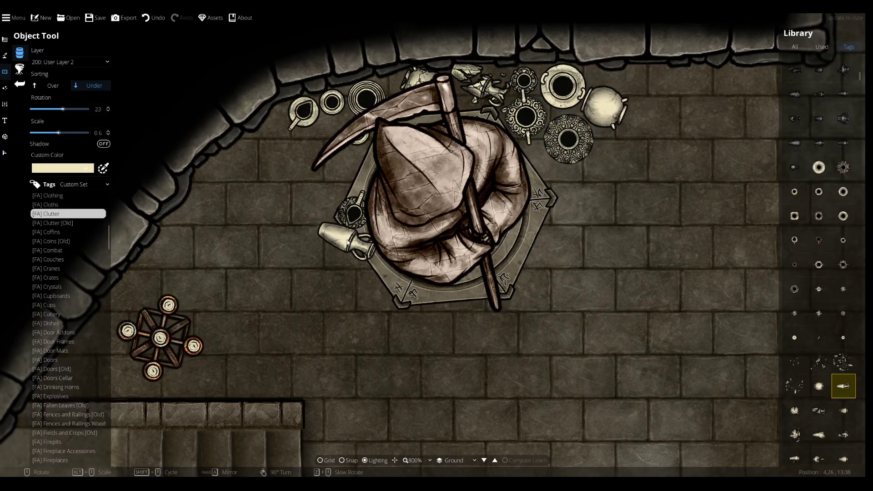
{"action": "left_click", "coordinate": [346, 243]}
{"action": "left_click", "coordinate": [819, 362]}
{"action": "left_click", "coordinate": [332, 135]}
- Search all assets for chest and place a small ashen wood chest beside the plinth, opposite the toppled jug
{"action": "left_click", "coordinate": [795, 47]}
{"action": "left_click", "coordinate": [819, 279]}
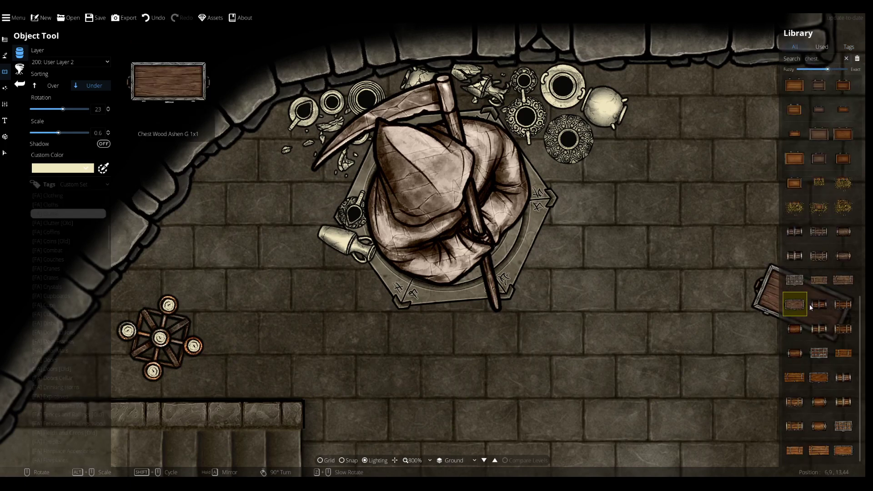
{"action": "scroll", "coordinate": [771, 277], "scroll_direction": "down", "scroll_amount": 3}
{"action": "scroll", "coordinate": [771, 277], "scroll_direction": "down", "scroll_amount": 2, "text": "alt"}
- Search the assets for crate and place an orange wooden crate at scale 0.4 by the curved wall near the scythe blade
{"action": "type", "text": "crate"}
{"action": "left_click", "coordinate": [843, 159]}
{"action": "key", "text": "s"}
{"action": "scroll", "coordinate": [253, 184], "scroll_direction": "up", "scroll_amount": 2}
{"action": "scroll", "coordinate": [255, 175], "scroll_direction": "down", "scroll_amount": 1, "text": "alt"}
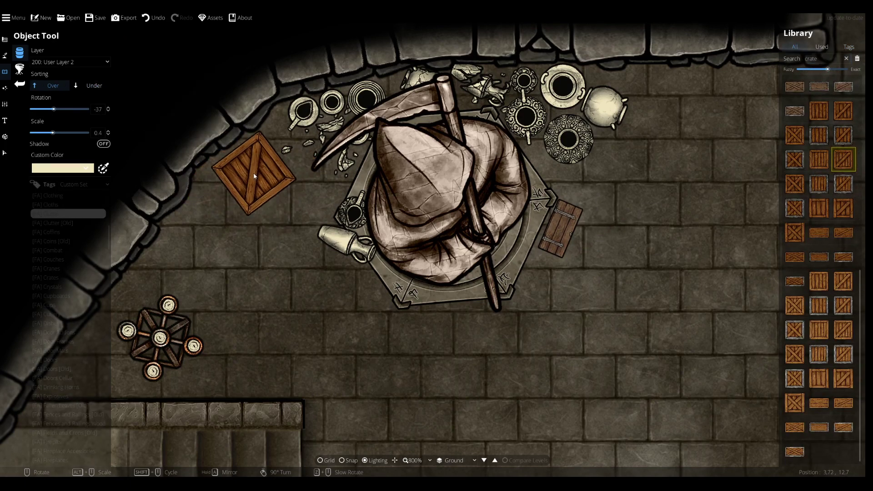
{"action": "left_click", "coordinate": [254, 175]}
{"action": "left_click_drag", "start_coordinate": [194, 234], "coordinate": [315, 199]}
{"action": "scroll", "coordinate": [793, 114], "scroll_direction": "up", "scroll_amount": 2}
- Stack ashen wood crates beside the orange one against the curved wall, undoing the misplaced attempt
{"action": "left_click", "coordinate": [794, 110]}
{"action": "scroll", "coordinate": [330, 188], "scroll_direction": "down", "scroll_amount": 1}
{"action": "left_click", "coordinate": [330, 186]}
{"action": "left_click", "coordinate": [843, 134]}
{"action": "left_click", "coordinate": [345, 155]}
{"action": "key", "text": "ctrl+z"}
{"action": "scroll", "coordinate": [349, 162], "scroll_direction": "up", "scroll_amount": 2}
{"action": "left_click", "coordinate": [349, 161]}
- Search the assets for barrel and place an upright barrel at scale 0.8 beyond the marble pots near the wall
{"action": "key", "text": "BackSpace"}
{"action": "key", "text": "BackSpace"}
{"action": "key", "text": "BackSpace"}
{"action": "key", "text": "BackSpace"}
{"action": "key", "text": "BackSpace"}
{"action": "type", "text": "barrel"}
{"action": "left_click", "coordinate": [844, 206]}
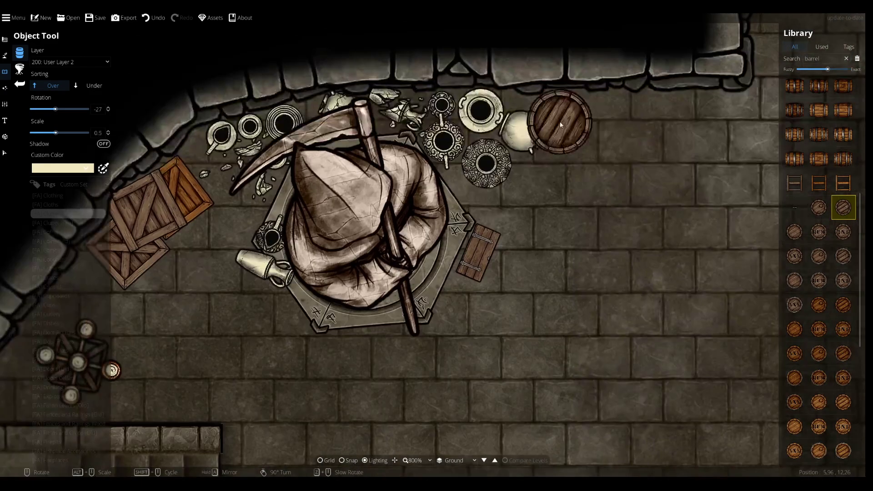
{"action": "scroll", "coordinate": [561, 124], "scroll_direction": "up", "scroll_amount": 3, "text": "alt"}
{"action": "scroll", "coordinate": [523, 105], "scroll_direction": "down", "scroll_amount": 8}
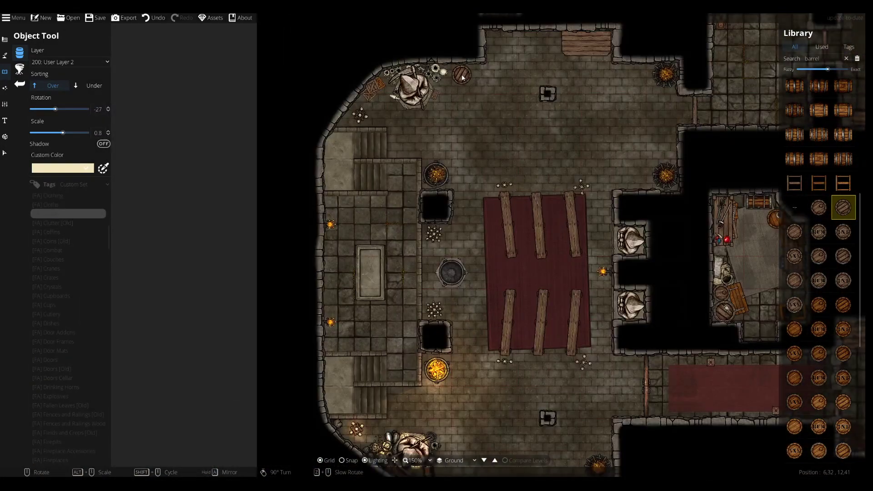
{"action": "left_click", "coordinate": [461, 78]}
- Adjust the size of the chest and the stacked crates around the statue to suit the barrel
{"action": "scroll", "coordinate": [425, 77], "scroll_direction": "up", "scroll_amount": 4, "text": "ctrl"}
{"action": "left_click", "coordinate": [5, 153]}
{"action": "left_click", "coordinate": [461, 132]}
{"action": "scroll", "coordinate": [462, 132], "scroll_direction": "down", "scroll_amount": 2}
{"action": "scroll", "coordinate": [305, 97], "scroll_direction": "up", "scroll_amount": 3, "text": "ctrl"}
{"action": "left_click", "coordinate": [344, 104]}
{"action": "scroll", "coordinate": [344, 104], "scroll_direction": "up", "scroll_amount": 1}
{"action": "scroll", "coordinate": [344, 105], "scroll_direction": "down", "scroll_amount": 2}
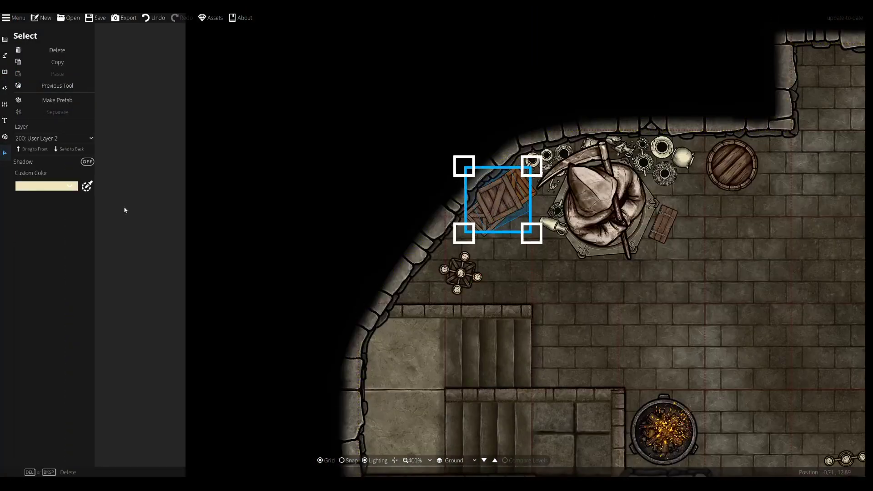
{"action": "left_click", "coordinate": [631, 284]}
{"action": "left_click_drag", "start_coordinate": [631, 284], "coordinate": [424, 154]}
- Search the assets for brazier, place an empty one at scale 0.4 by the plinth, and adjust the chest next to it
{"action": "scroll", "coordinate": [423, 154], "scroll_direction": "up", "scroll_amount": 2}
{"action": "left_click", "coordinate": [5, 71]}
{"action": "left_click", "coordinate": [817, 58]}
{"action": "type", "text": "brazier"}
{"action": "left_click", "coordinate": [794, 355]}
{"action": "left_click_drag", "start_coordinate": [426, 176], "coordinate": [446, 207]}
{"action": "scroll", "coordinate": [445, 206], "scroll_direction": "up", "scroll_amount": 3, "text": "alt"}
{"action": "scroll", "coordinate": [445, 206], "scroll_direction": "up", "scroll_amount": 2}
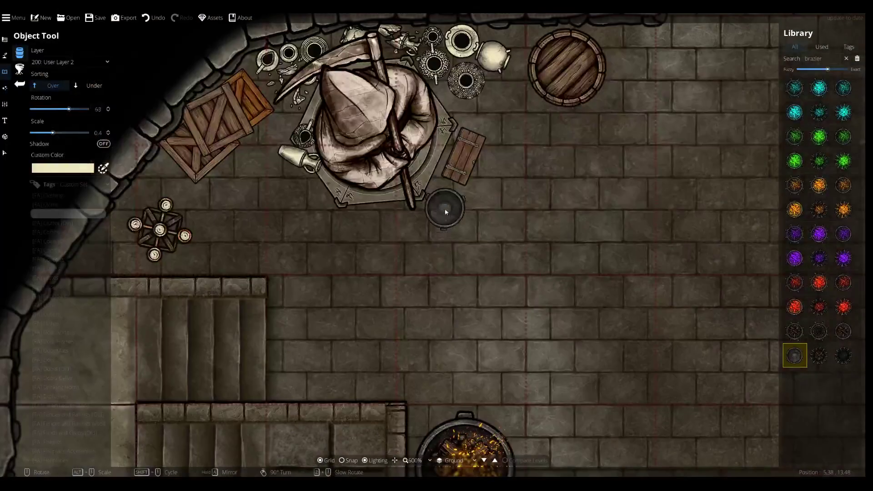
{"action": "left_click", "coordinate": [445, 202]}
{"action": "left_click", "coordinate": [5, 152]}
{"action": "left_click", "coordinate": [462, 160]}
{"action": "left_click_drag", "start_coordinate": [535, 196], "coordinate": [538, 189]}
- Return to the [FA] Clutter objects and set the scale to 1 for adding props at the already furnished statue corner
{"action": "left_click", "coordinate": [5, 71]}
{"action": "left_click", "coordinate": [20, 53]}
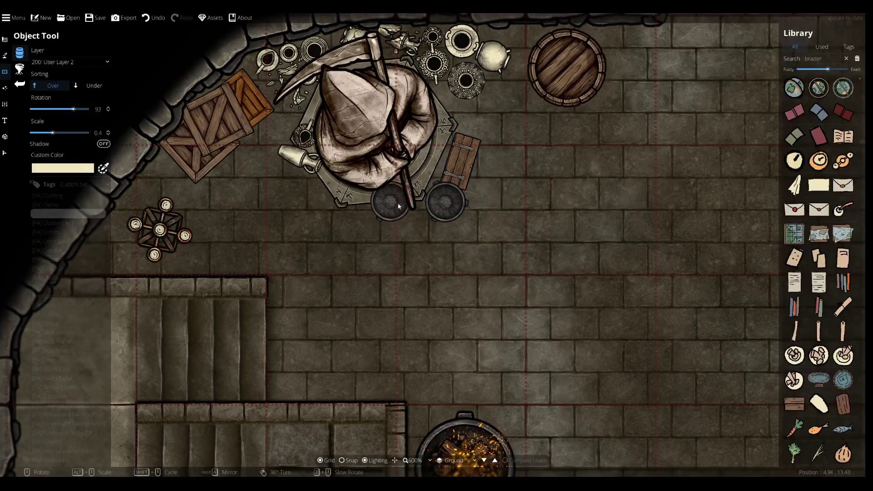
{"action": "scroll", "coordinate": [458, 275], "scroll_direction": "down", "scroll_amount": 1}
{"action": "left_click_drag", "start_coordinate": [458, 275], "coordinate": [494, 311]}
{"action": "scroll", "coordinate": [820, 273], "scroll_direction": "down", "scroll_amount": 5}
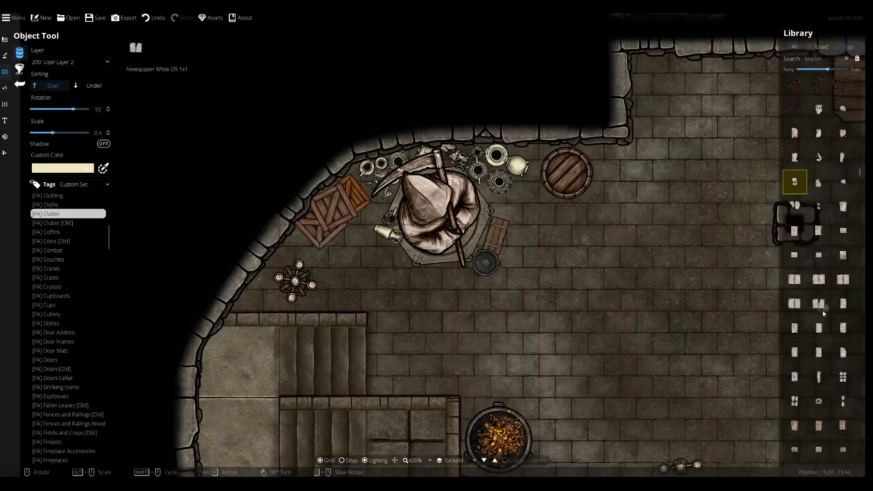
{"action": "left_click_drag", "start_coordinate": [500, 409], "coordinate": [476, 214]}
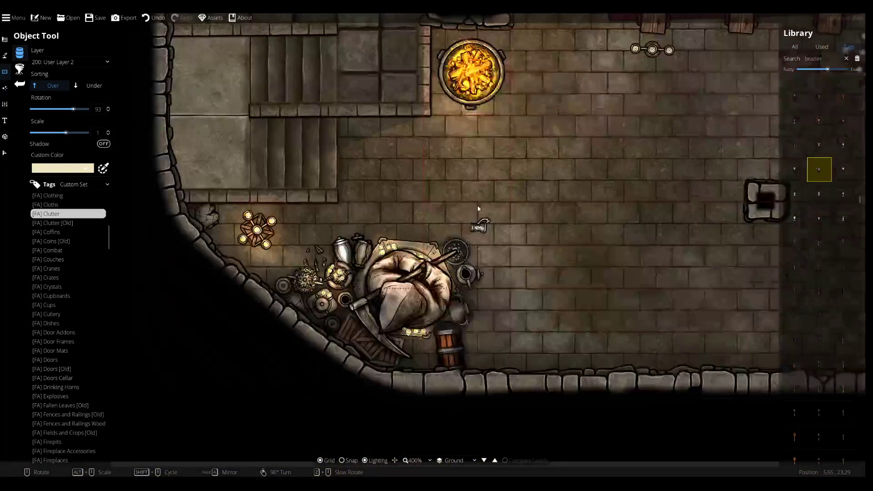
{"action": "scroll", "coordinate": [454, 223], "scroll_direction": "up", "scroll_amount": 2}
{"action": "right_click", "coordinate": [477, 214]}
{"action": "right_click", "coordinate": [477, 214]}
- Place a wooden cutting board on the plinth's edge between the candles and the gem-filled brazier
{"action": "left_click", "coordinate": [795, 193]}
{"action": "left_click", "coordinate": [819, 291]}
{"action": "scroll", "coordinate": [818, 318], "scroll_direction": "down", "scroll_amount": 4}
{"action": "left_click", "coordinate": [794, 342]}
{"action": "right_click", "coordinate": [409, 207]}
{"action": "scroll", "coordinate": [409, 207], "scroll_direction": "up", "scroll_amount": 1}
{"action": "scroll", "coordinate": [409, 207], "scroll_direction": "down", "scroll_amount": 2}
{"action": "left_click", "coordinate": [406, 211]}
- Find a wooden-handled knife among the clutter and lay it across the cutting board
{"action": "scroll", "coordinate": [816, 350], "scroll_direction": "down", "scroll_amount": 6}
{"action": "left_click", "coordinate": [819, 226]}
{"action": "scroll", "coordinate": [819, 325], "scroll_direction": "down", "scroll_amount": 3}
{"action": "left_click", "coordinate": [819, 326]}
{"action": "scroll", "coordinate": [820, 326], "scroll_direction": "down", "scroll_amount": 4}
{"action": "left_click", "coordinate": [841, 336]}
{"action": "scroll", "coordinate": [831, 342], "scroll_direction": "down", "scroll_amount": 4}
{"action": "left_click", "coordinate": [819, 344]}
{"action": "scroll", "coordinate": [822, 357], "scroll_direction": "down", "scroll_amount": 5}
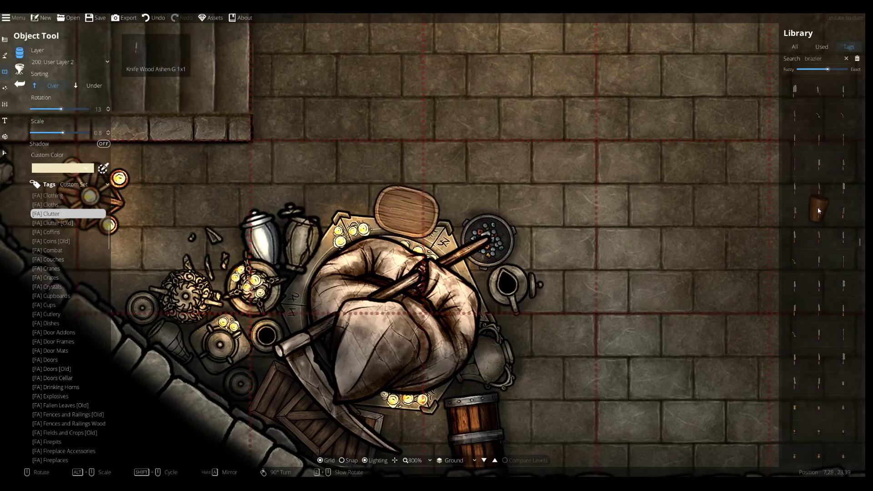
{"action": "left_click", "coordinate": [818, 188]}
{"action": "scroll", "coordinate": [523, 219], "scroll_direction": "down", "scroll_amount": 1}
{"action": "scroll", "coordinate": [410, 207], "scroll_direction": "down", "scroll_amount": 1}
{"action": "left_click", "coordinate": [411, 204]}
- Set the object sorting to Under and try copper pots and a kettle at scale 0.7
{"action": "scroll", "coordinate": [812, 337], "scroll_direction": "down", "scroll_amount": 15}
{"action": "left_click", "coordinate": [818, 226]}
{"action": "left_click", "coordinate": [819, 301]}
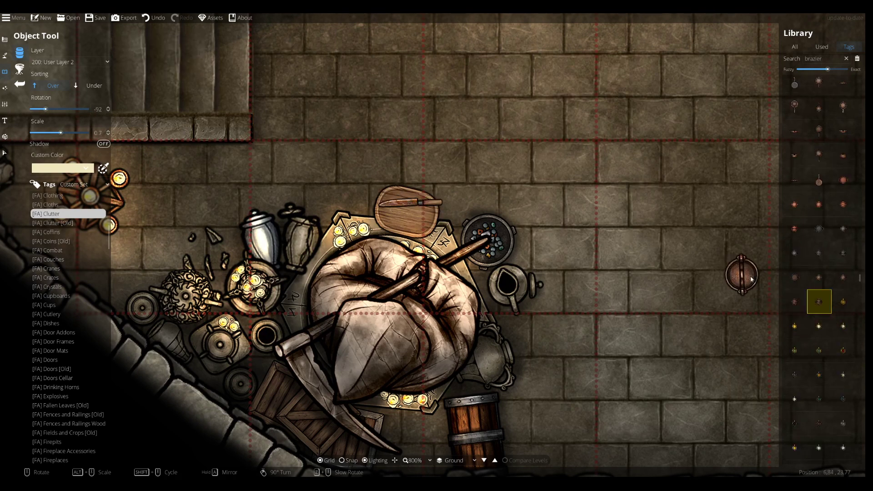
{"action": "left_click", "coordinate": [93, 85]}
{"action": "left_click", "coordinate": [794, 277]}
{"action": "scroll", "coordinate": [660, 274], "scroll_direction": "up", "scroll_amount": 1}
{"action": "scroll", "coordinate": [818, 346], "scroll_direction": "down", "scroll_amount": 5}
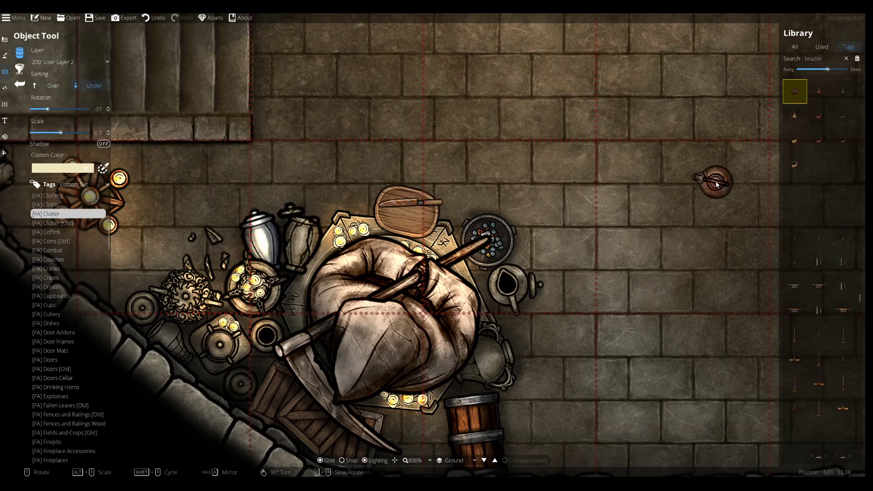
- Browse the [FA] Clutter assets for another small prop to add to the furnished statue corner
{"action": "scroll", "coordinate": [824, 383], "scroll_direction": "down", "scroll_amount": 4}
{"action": "scroll", "coordinate": [815, 397], "scroll_direction": "down", "scroll_amount": 6}
{"action": "left_click", "coordinate": [817, 419]}
{"action": "scroll", "coordinate": [816, 409], "scroll_direction": "down", "scroll_amount": 2}
{"action": "left_click", "coordinate": [800, 352]}
{"action": "scroll", "coordinate": [809, 351], "scroll_direction": "down", "scroll_amount": 6}
{"action": "left_click", "coordinate": [809, 352]}
{"action": "scroll", "coordinate": [809, 351], "scroll_direction": "down", "scroll_amount": 2}
{"action": "left_click", "coordinate": [810, 353]}
{"action": "scroll", "coordinate": [808, 352], "scroll_direction": "down", "scroll_amount": 8}
{"action": "left_click", "coordinate": [814, 331]}
{"action": "scroll", "coordinate": [814, 331], "scroll_direction": "down", "scroll_amount": 5}
{"action": "scroll", "coordinate": [517, 326], "scroll_direction": "down", "scroll_amount": 6}
{"action": "scroll", "coordinate": [663, 288], "scroll_direction": "up", "scroll_amount": 6}
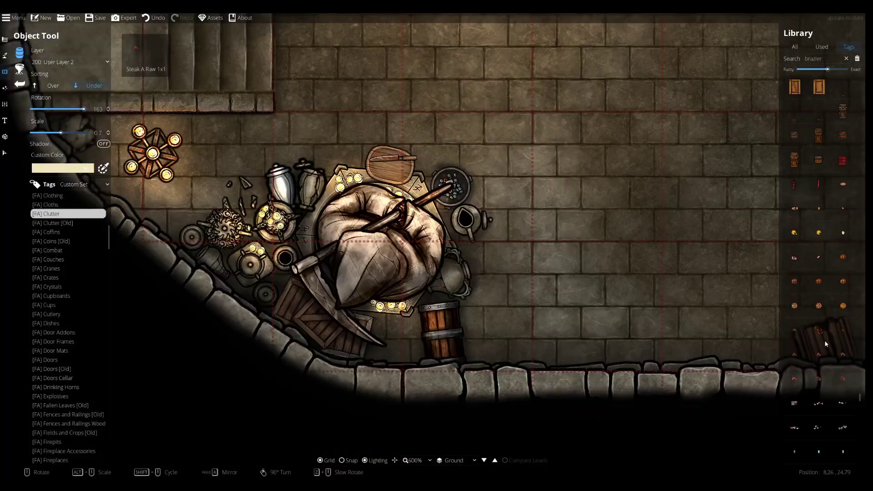
- Place a small round pale flask between the jug and the large pot beside the statue
{"action": "left_click", "coordinate": [794, 290]}
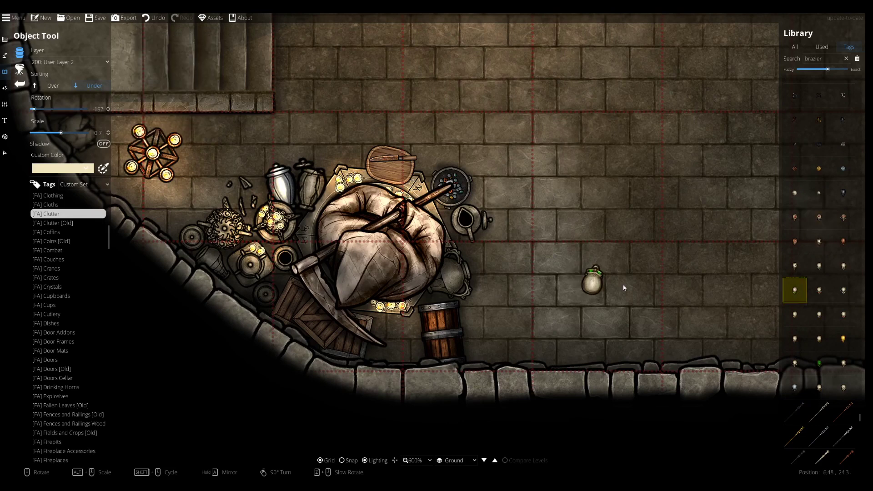
{"action": "scroll", "coordinate": [576, 268], "scroll_direction": "down", "scroll_amount": 3}
{"action": "scroll", "coordinate": [522, 252], "scroll_direction": "down", "scroll_amount": 1}
{"action": "scroll", "coordinate": [477, 244], "scroll_direction": "up", "scroll_amount": 6}
{"action": "left_click", "coordinate": [471, 246]}
{"action": "scroll", "coordinate": [471, 244], "scroll_direction": "up", "scroll_amount": 2}
{"action": "left_click", "coordinate": [843, 269]}
{"action": "left_click_drag", "start_coordinate": [712, 227], "coordinate": [735, 286]}
{"action": "scroll", "coordinate": [494, 218], "scroll_direction": "down", "scroll_amount": 6}
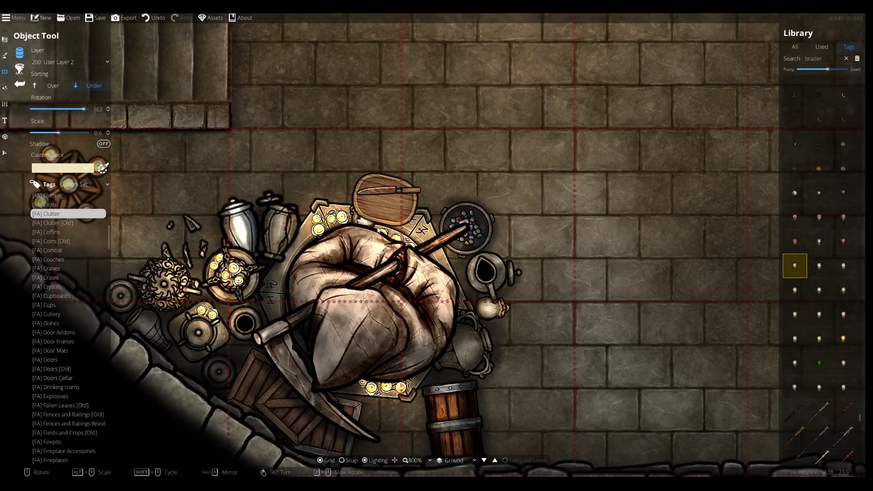
- Search the asset library for bones and tuck a small bone under the round flask at scale 0.4
{"action": "type", "text": "bones"}
{"action": "left_click", "coordinate": [795, 184]}
{"action": "scroll", "coordinate": [800, 150], "scroll_direction": "up", "scroll_amount": 3}
{"action": "left_click", "coordinate": [794, 109]}
{"action": "scroll", "coordinate": [826, 168], "scroll_direction": "up", "scroll_amount": 8}
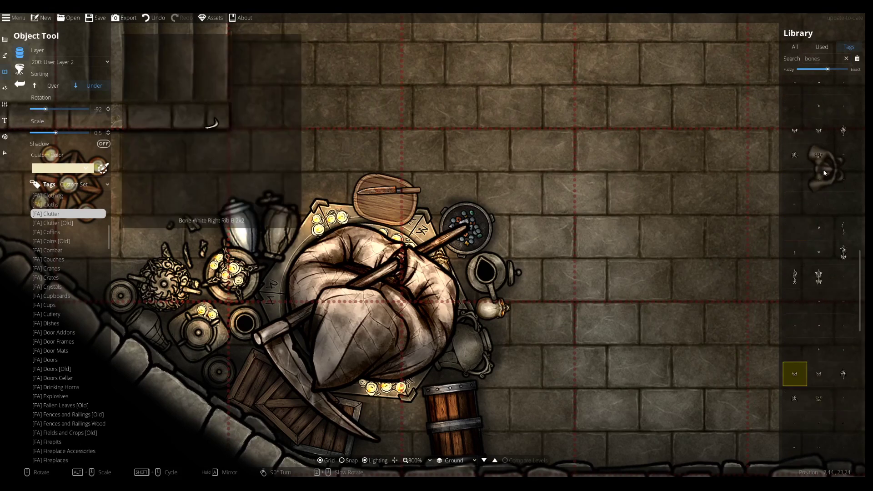
{"action": "left_click", "coordinate": [819, 105]}
{"action": "scroll", "coordinate": [532, 251], "scroll_direction": "down", "scroll_amount": 2}
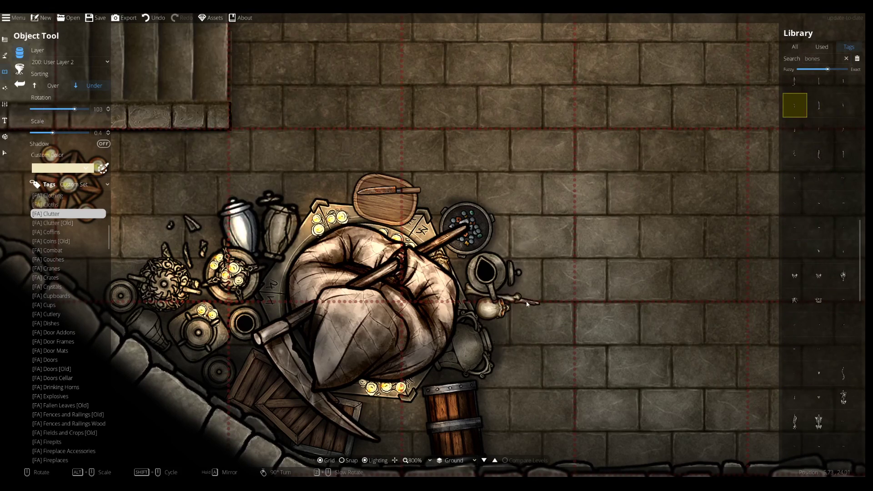
- Lay a skeletal hand and a small bone on the cutting board, sorted Over at scale 0.4
{"action": "left_click", "coordinate": [794, 129]}
{"action": "scroll", "coordinate": [818, 103], "scroll_direction": "up", "scroll_amount": 9}
{"action": "left_click", "coordinate": [794, 151]}
{"action": "left_click", "coordinate": [843, 127]}
{"action": "key", "text": "ctrl+z"}
{"action": "scroll", "coordinate": [390, 207], "scroll_direction": "down", "scroll_amount": 2}
{"action": "scroll", "coordinate": [389, 203], "scroll_direction": "up", "scroll_amount": 1}
{"action": "scroll", "coordinate": [382, 209], "scroll_direction": "up", "scroll_amount": 2}
{"action": "scroll", "coordinate": [523, 233], "scroll_direction": "down", "scroll_amount": 1}
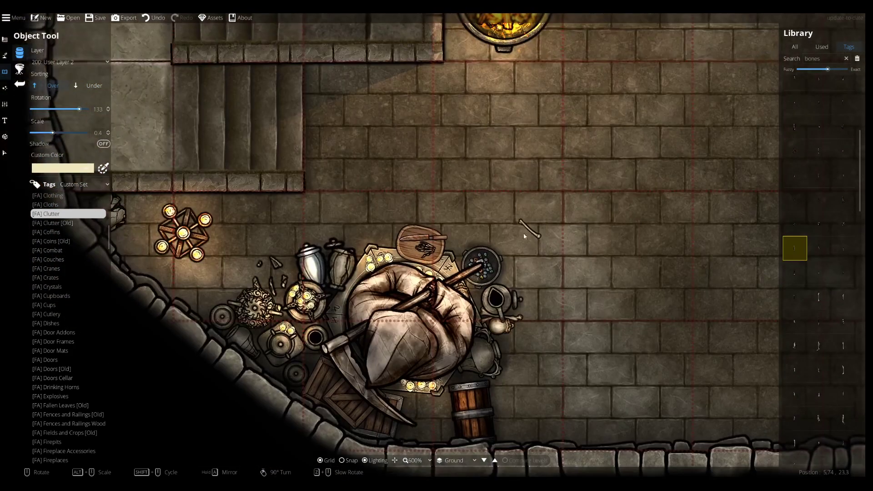
{"action": "scroll", "coordinate": [423, 245], "scroll_direction": "up", "scroll_amount": 1}
{"action": "left_click", "coordinate": [420, 252]}
- Choose a splatter from the [FA] Blood assets, give it a dark red custom color and place it over the cutting board
{"action": "scroll", "coordinate": [59, 270], "scroll_direction": "up", "scroll_amount": 8}
{"action": "left_click", "coordinate": [56, 338]}
{"action": "scroll", "coordinate": [56, 291], "scroll_direction": "up", "scroll_amount": 2}
{"action": "left_click", "coordinate": [56, 315]}
{"action": "left_click", "coordinate": [45, 351]}
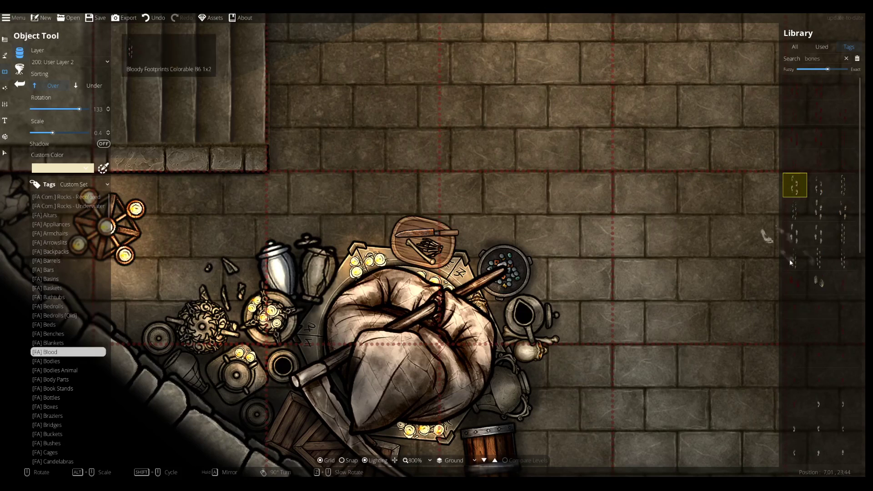
{"action": "left_click", "coordinate": [61, 168]}
{"action": "left_click", "coordinate": [97, 237]}
{"action": "left_click", "coordinate": [84, 321]}
{"action": "left_click", "coordinate": [120, 334]}
{"action": "left_click", "coordinate": [93, 86]}
{"action": "scroll", "coordinate": [425, 244], "scroll_direction": "down", "scroll_amount": 1}
{"action": "left_click", "coordinate": [424, 243]}
- Select the blood splatter over the cutting board and adjust its custom color
{"action": "left_click", "coordinate": [5, 153]}
{"action": "left_click", "coordinate": [423, 241]}
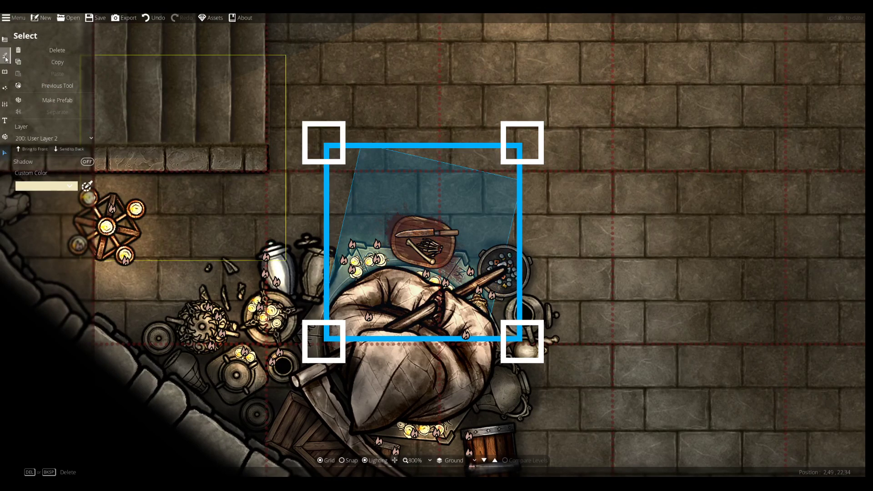
{"action": "left_click", "coordinate": [391, 224]}
{"action": "left_click", "coordinate": [69, 185]}
{"action": "left_click", "coordinate": [45, 159]}
{"action": "left_click", "coordinate": [108, 187]}
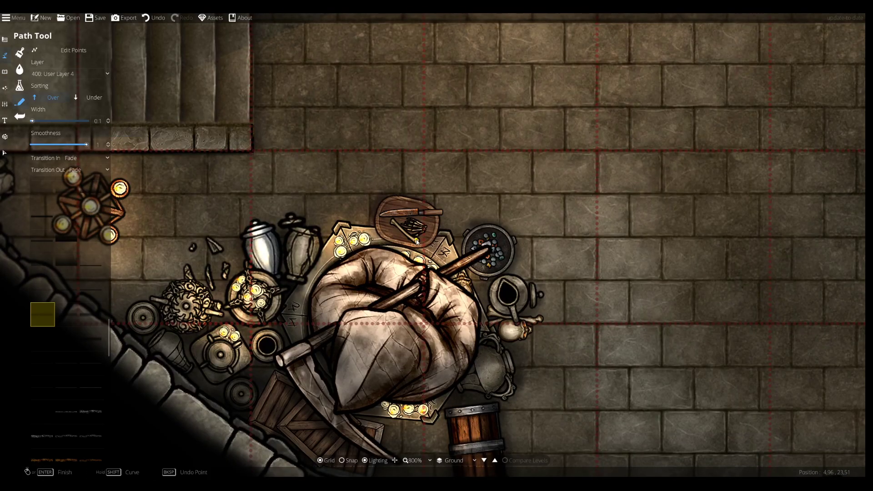
- Draw a thin shadow path of width 0.1 with faded ends beside the jug and flask
{"action": "left_click_drag", "start_coordinate": [518, 335], "coordinate": [463, 253]}
{"action": "scroll", "coordinate": [462, 240], "scroll_direction": "down", "scroll_amount": 5}
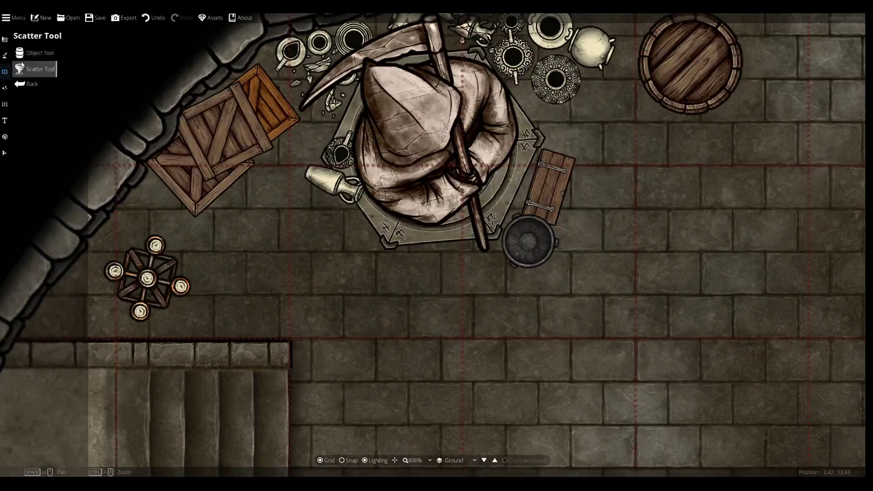
- Find antlers and a curved horn among the object tags and place them, sorted Over, at the other statue's base beside the fallen jug
{"action": "key", "text": "o"}
{"action": "scroll", "coordinate": [58, 384], "scroll_direction": "down", "scroll_amount": 5}
{"action": "left_click", "coordinate": [59, 384]}
{"action": "left_click", "coordinate": [57, 351]}
{"action": "scroll", "coordinate": [56, 350], "scroll_direction": "down", "scroll_amount": 5}
{"action": "left_click", "coordinate": [53, 296]}
{"action": "scroll", "coordinate": [53, 242], "scroll_direction": "down", "scroll_amount": 5}
{"action": "left_click", "coordinate": [53, 230]}
{"action": "scroll", "coordinate": [55, 296], "scroll_direction": "up", "scroll_amount": 4}
{"action": "left_click", "coordinate": [57, 385]}
{"action": "left_click", "coordinate": [421, 240]}
{"action": "left_click", "coordinate": [819, 235]}
{"action": "left_click", "coordinate": [53, 85]}
{"action": "right_click", "coordinate": [265, 202]}
{"action": "left_click", "coordinate": [382, 231]}
- Place red flowers from the [FA] Spell Components assets in the dark metal pot and fill it with colored gems at scale 0.6
{"action": "left_click", "coordinate": [818, 334]}
{"action": "scroll", "coordinate": [819, 346], "scroll_direction": "down", "scroll_amount": 10}
{"action": "left_click", "coordinate": [818, 387]}
{"action": "left_click", "coordinate": [818, 362]}
{"action": "scroll", "coordinate": [825, 345], "scroll_direction": "up", "scroll_amount": 2}
{"action": "left_click", "coordinate": [818, 328]}
{"action": "left_click", "coordinate": [818, 175]}
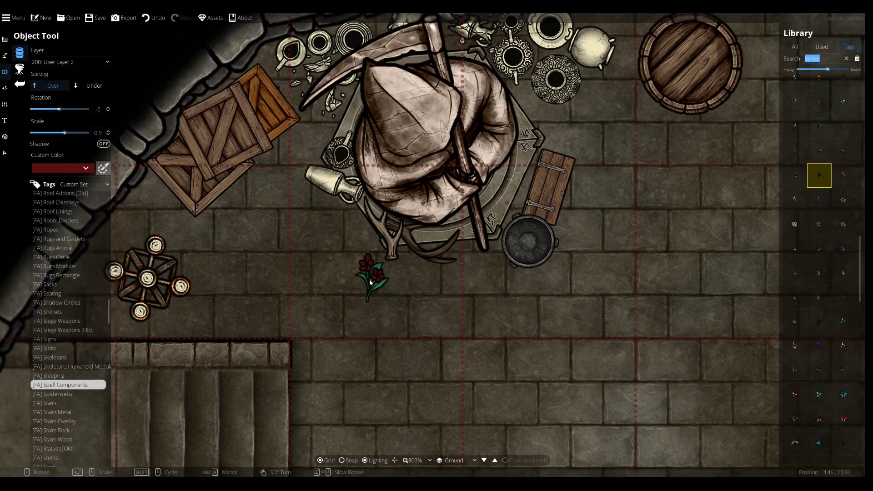
{"action": "left_click", "coordinate": [534, 239]}
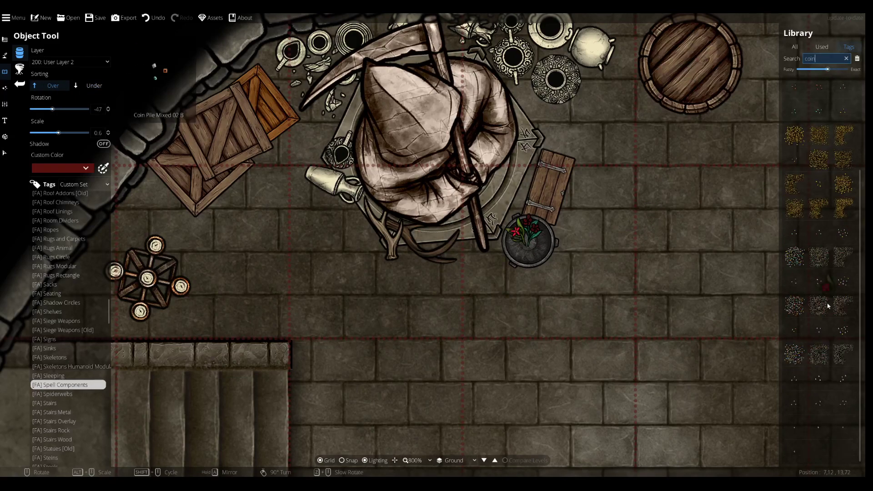
{"action": "left_click", "coordinate": [795, 281]}
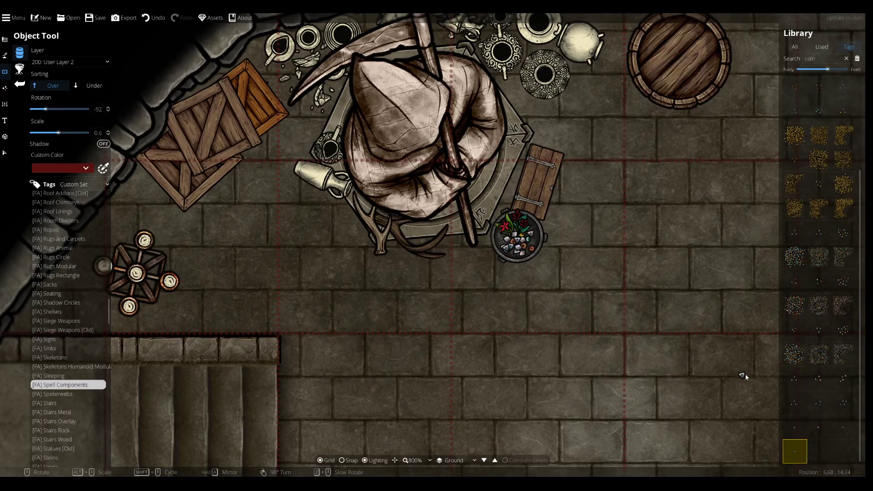
{"action": "scroll", "coordinate": [845, 147], "scroll_direction": "up", "scroll_amount": 3}
- Find a small lantern in the [FA] Lanterns assets and place it on the large barrel's lid at scale 0.6
{"action": "left_click", "coordinate": [45, 403]}
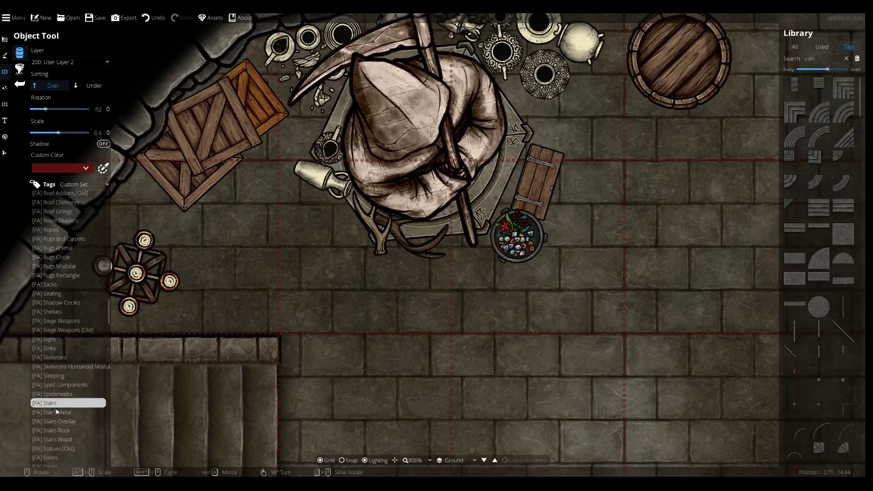
{"action": "left_click", "coordinate": [794, 212]}
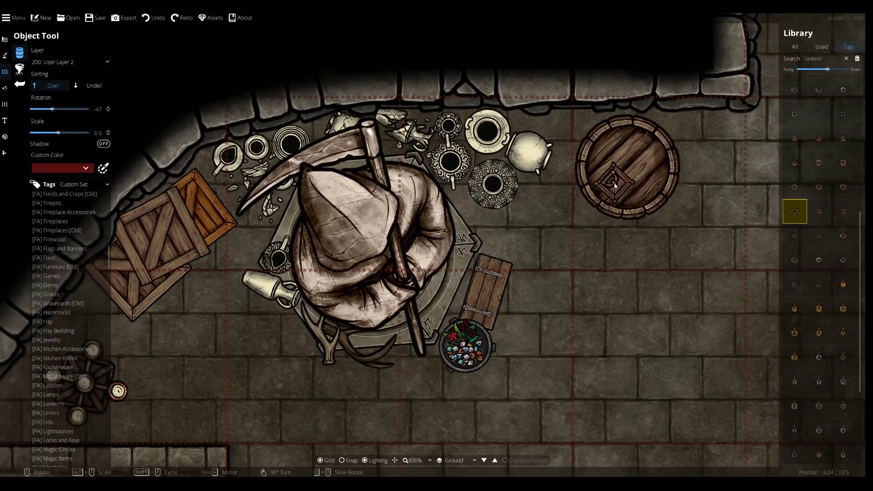
{"action": "left_click", "coordinate": [795, 260]}
{"action": "left_click", "coordinate": [825, 285]}
{"action": "scroll", "coordinate": [609, 184], "scroll_direction": "down", "scroll_amount": 2}
{"action": "key", "text": "ctrl+z"}
{"action": "left_click", "coordinate": [609, 184]}
- Place candle clusters from the [FA] Lightsources assets on the statue's pedestal and on the narrow hinged wooden box
{"action": "left_click", "coordinate": [842, 381]}
{"action": "scroll", "coordinate": [822, 161], "scroll_direction": "up", "scroll_amount": 3}
{"action": "left_click", "coordinate": [794, 113]}
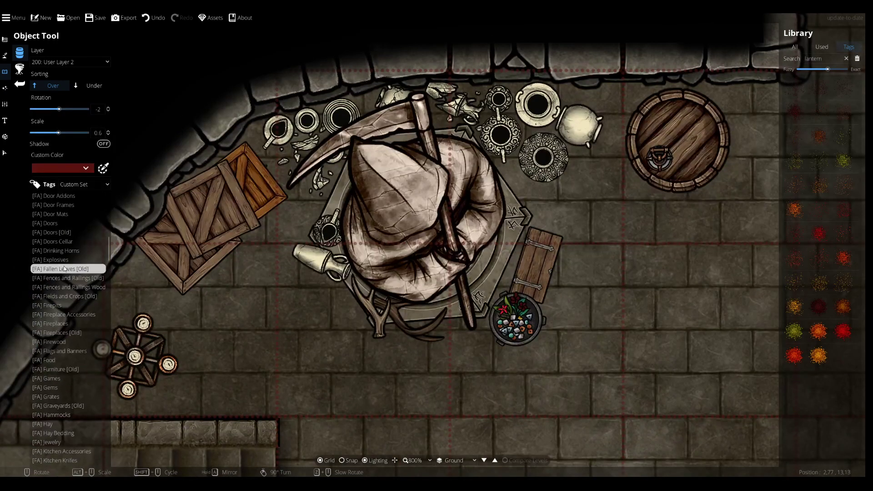
{"action": "scroll", "coordinate": [53, 362], "scroll_direction": "up", "scroll_amount": 3}
{"action": "scroll", "coordinate": [53, 362], "scroll_direction": "down", "scroll_amount": 10}
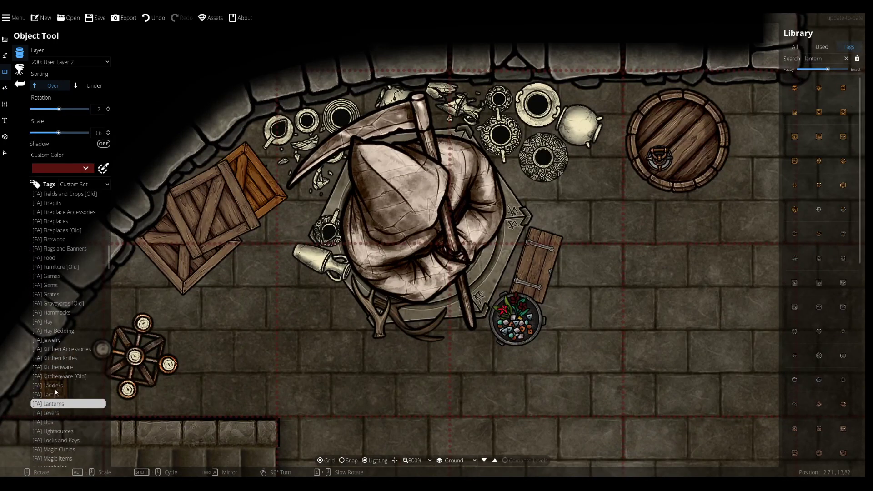
{"action": "left_click", "coordinate": [52, 431]}
{"action": "left_click", "coordinate": [794, 137]}
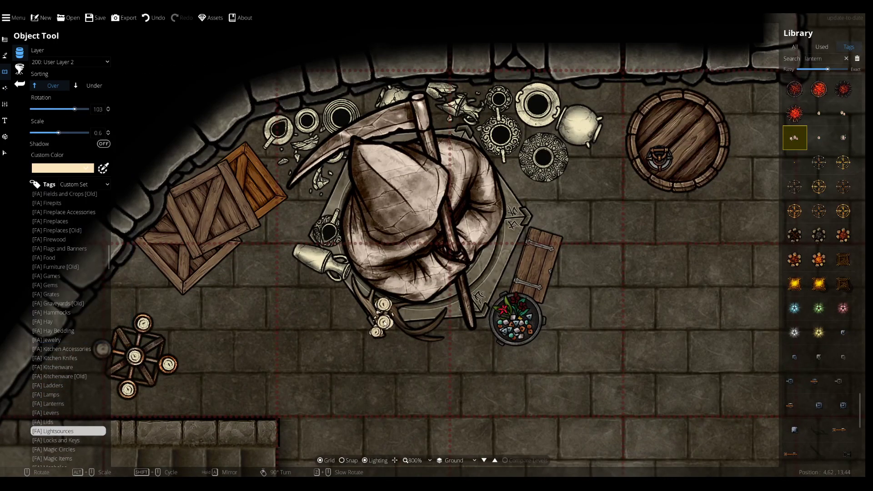
{"action": "left_click", "coordinate": [506, 207]}
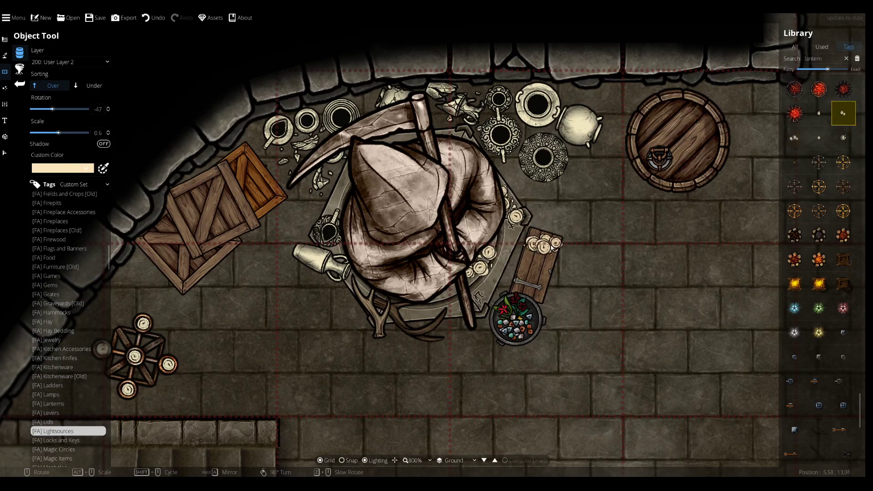
- Place a candle in a holder on the small orange crate and a pair of candles on the round pot at scale 0.5
{"action": "left_click", "coordinate": [819, 137]}
{"action": "left_click_drag", "start_coordinate": [748, 136], "coordinate": [857, 132]}
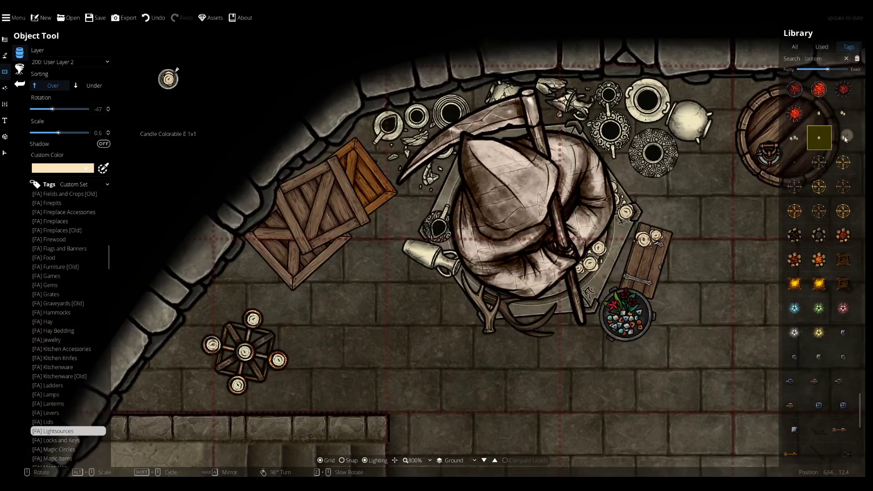
{"action": "left_click", "coordinate": [843, 138]}
{"action": "left_click", "coordinate": [372, 192]}
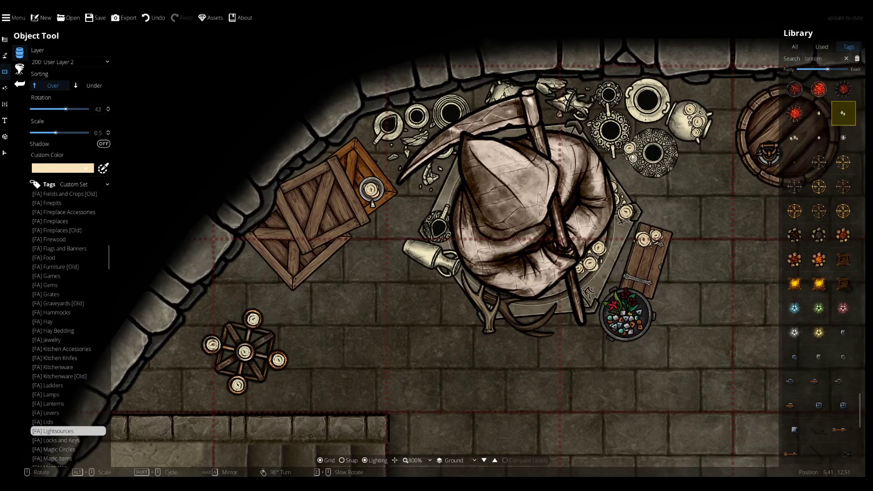
{"action": "left_click_drag", "start_coordinate": [609, 153], "coordinate": [494, 172]}
{"action": "left_click", "coordinate": [818, 357]}
{"action": "left_click_drag", "start_coordinate": [692, 269], "coordinate": [693, 248]}
- Search the library for coin assets, set the sorting to Under and scatter colored gems between the round pot and the barrel at scale 0.5
{"action": "left_click_drag", "start_coordinate": [824, 58], "coordinate": [805, 54]}
{"action": "type", "text": "coin"}
{"action": "left_click", "coordinate": [794, 135]}
{"action": "key", "text": "s"}
{"action": "scroll", "coordinate": [624, 143], "scroll_direction": "down", "scroll_amount": 1}
{"action": "left_click", "coordinate": [794, 330]}
{"action": "left_click", "coordinate": [843, 232]}
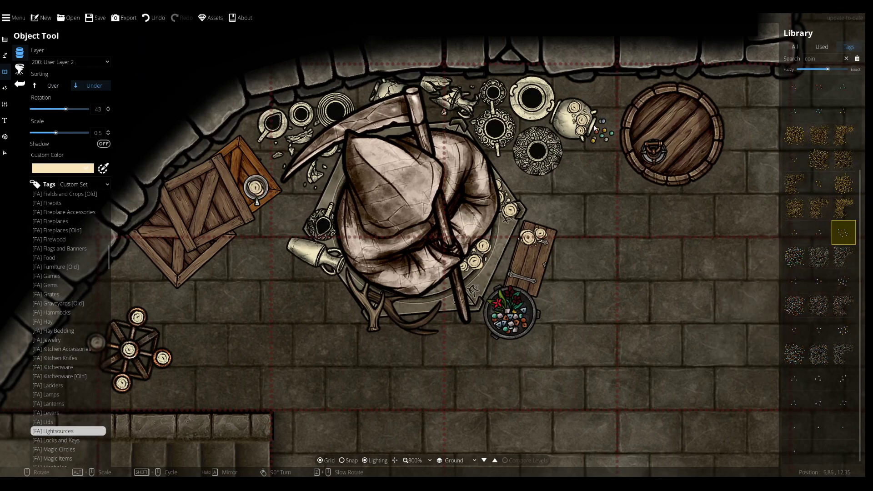
{"action": "left_click", "coordinate": [818, 378]}
{"action": "scroll", "coordinate": [602, 131], "scroll_direction": "up", "scroll_amount": 1}
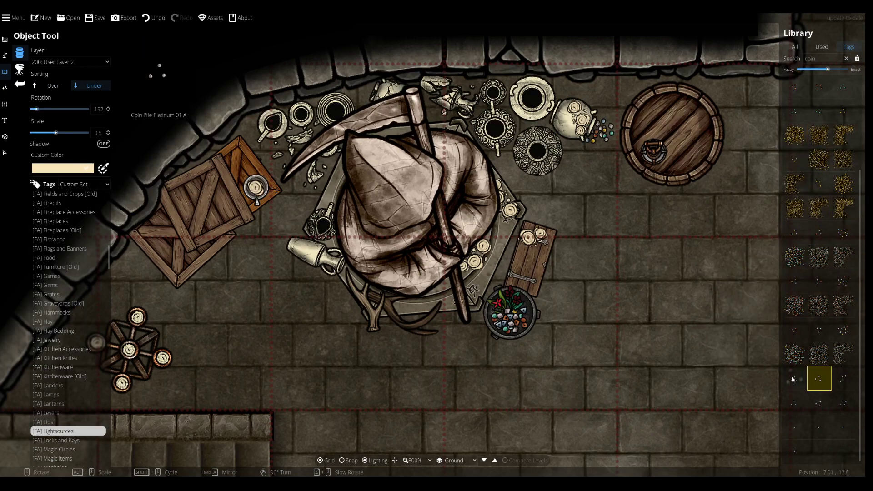
{"action": "scroll", "coordinate": [599, 138], "scroll_direction": "down", "scroll_amount": 5, "text": "ctrl"}
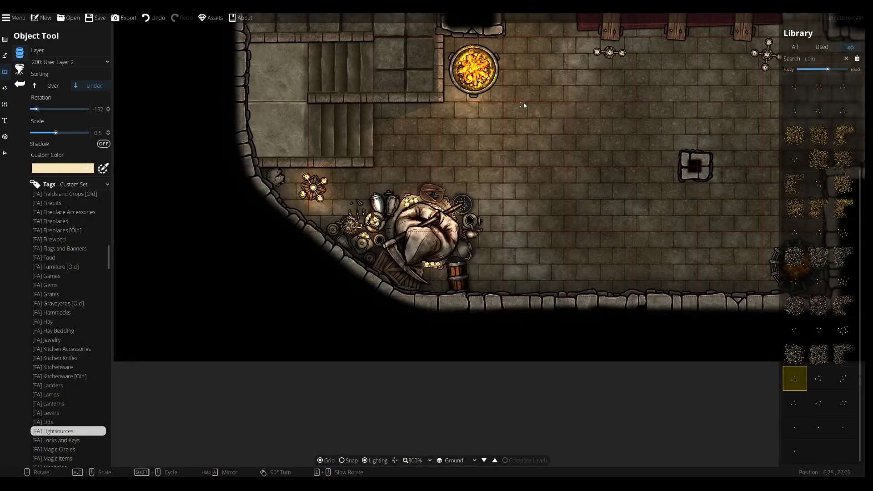
{"action": "scroll", "coordinate": [512, 117], "scroll_direction": "up", "scroll_amount": 3, "text": "ctrl"}
{"action": "scroll", "coordinate": [582, 94], "scroll_direction": "up", "scroll_amount": 2}
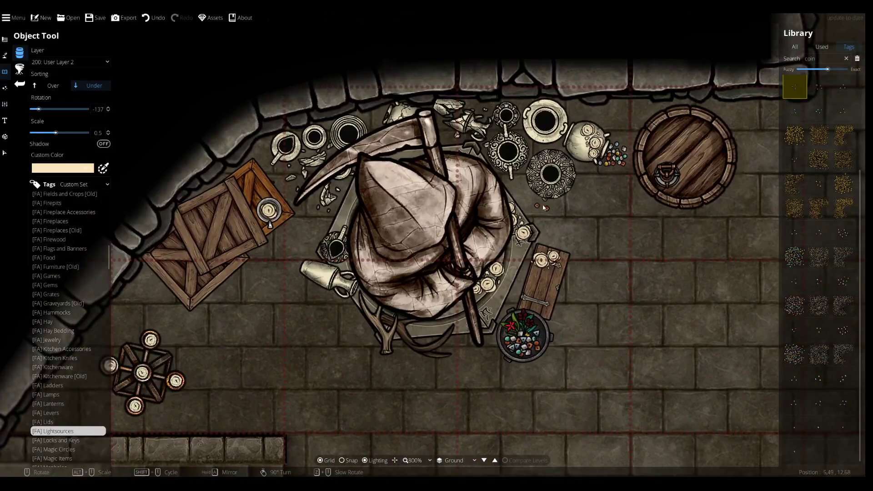
{"action": "left_click", "coordinate": [848, 47]}
{"action": "left_click_drag", "start_coordinate": [859, 301], "coordinate": [847, 383]}
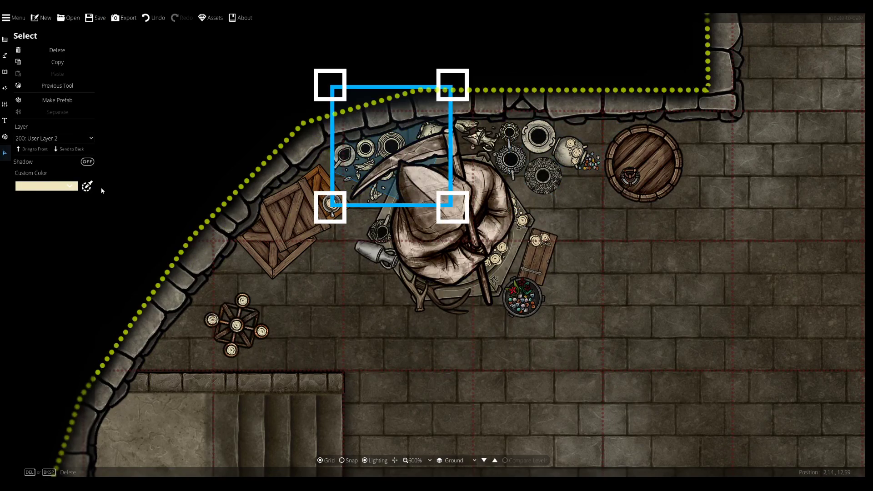
- Select the broken pottery behind the statue's scythe and give it a more muted custom color
{"action": "left_click", "coordinate": [101, 191]}
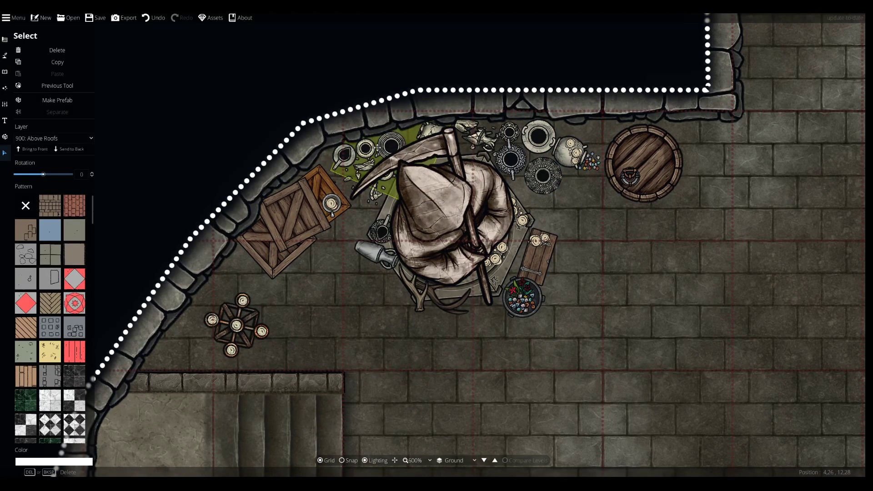
{"action": "scroll", "coordinate": [381, 159], "scroll_direction": "down", "scroll_amount": 3}
{"action": "scroll", "coordinate": [372, 224], "scroll_direction": "up", "scroll_amount": 5}
{"action": "left_click", "coordinate": [364, 182]}
{"action": "left_click_drag", "start_coordinate": [291, 72], "coordinate": [159, 182]}
{"action": "left_click", "coordinate": [391, 123]}
{"action": "left_click", "coordinate": [68, 185]}
{"action": "left_click", "coordinate": [27, 175]}
- Apply the muted custom color to the round pot, the small ornate pot and the broken jug near the scythe
{"action": "left_click", "coordinate": [537, 139]}
{"action": "left_click", "coordinate": [68, 186]}
{"action": "left_click", "coordinate": [28, 175]}
{"action": "left_click", "coordinate": [436, 122]}
{"action": "left_click", "coordinate": [68, 186]}
{"action": "left_click", "coordinate": [31, 173]}
{"action": "left_click", "coordinate": [615, 161]}
{"action": "left_click", "coordinate": [336, 119]}
{"action": "left_click", "coordinate": [68, 186]}
{"action": "left_click", "coordinate": [32, 173]}
- Set the custom color of the candles on the round pot, the pedestal and the hinged wooden box to hex faf0dc
{"action": "left_click", "coordinate": [525, 150]}
{"action": "left_click", "coordinate": [68, 186]}
{"action": "type", "text": "faf0dc"}
{"action": "left_click", "coordinate": [90, 171]}
{"action": "left_click", "coordinate": [611, 164]}
{"action": "left_click", "coordinate": [448, 229]}
{"action": "left_click", "coordinate": [477, 265]}
{"action": "left_click", "coordinate": [68, 186]}
{"action": "type", "text": "faf0dc"}
{"action": "left_click", "coordinate": [89, 173]}
- Recolor the candle cluster beside the scythe shaft, and mute the custom color of the pottery between the crates and the scythe blade
{"action": "left_click", "coordinate": [416, 287]}
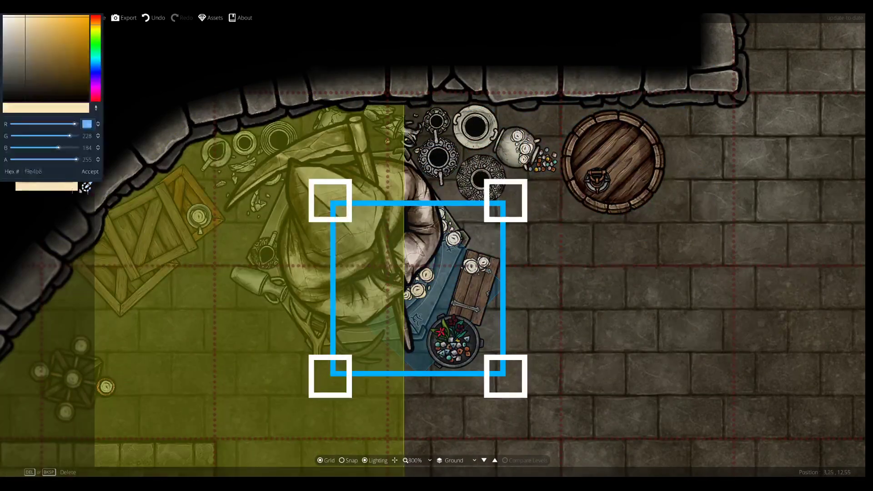
{"action": "left_click", "coordinate": [68, 186]}
{"action": "left_click", "coordinate": [612, 164]}
{"action": "left_click", "coordinate": [199, 216]}
{"action": "left_click", "coordinate": [611, 164]}
{"action": "left_click", "coordinate": [216, 152]}
{"action": "left_click", "coordinate": [68, 186]}
{"action": "left_click", "coordinate": [68, 186]}
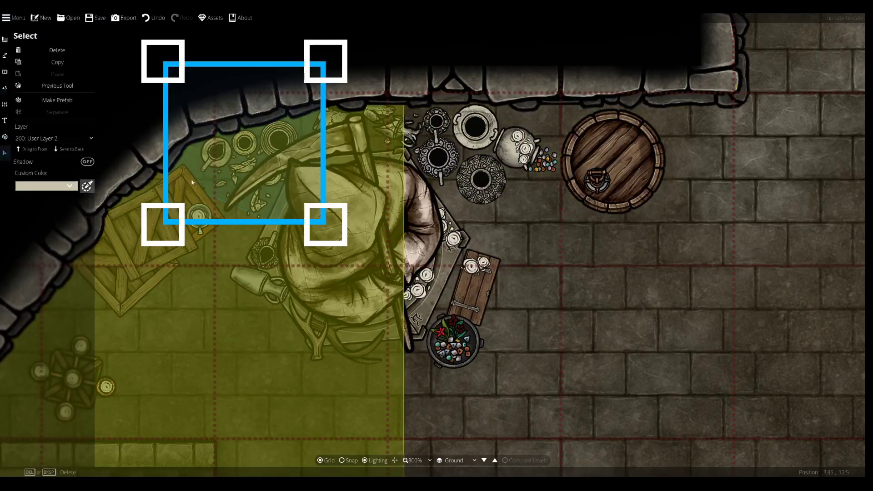
{"action": "left_click", "coordinate": [90, 171]}
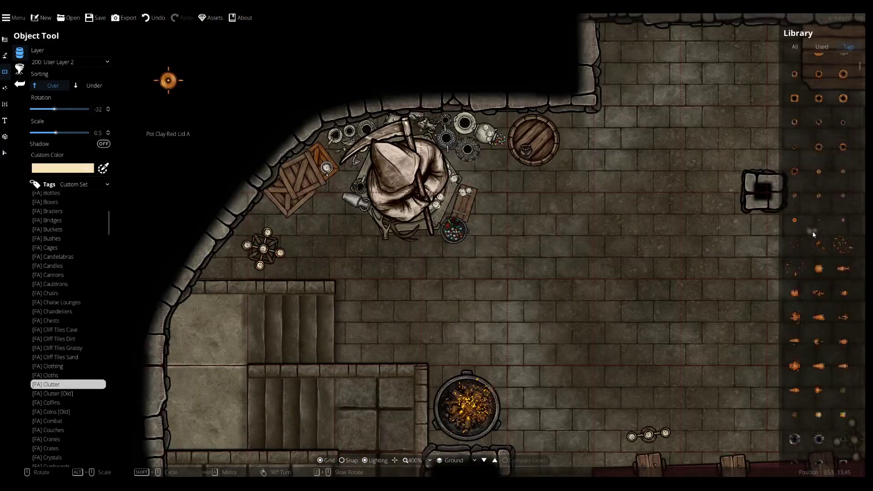
- Pick a small stone pot lid from the [FA] Clutter assets and fit it over the large ornate pot's opening
{"action": "scroll", "coordinate": [816, 237], "scroll_direction": "down", "scroll_amount": 20}
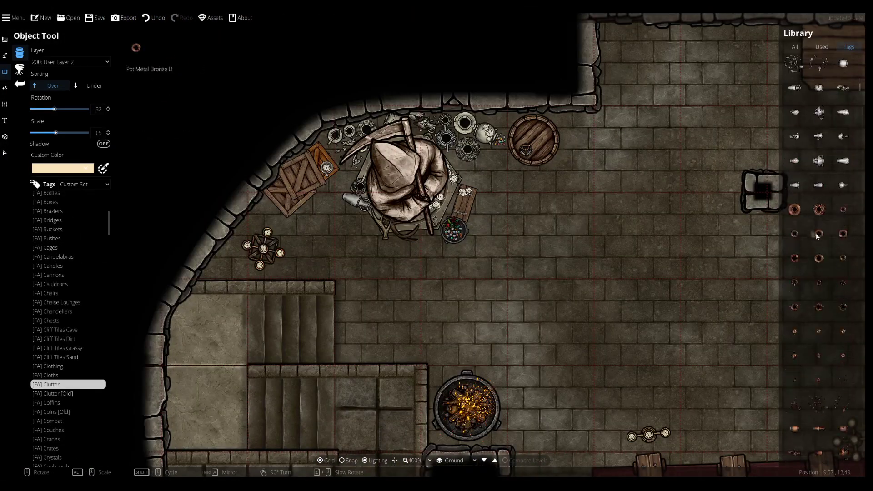
{"action": "left_click", "coordinate": [843, 323]}
{"action": "scroll", "coordinate": [467, 149], "scroll_direction": "up", "scroll_amount": 2}
{"action": "scroll", "coordinate": [469, 152], "scroll_direction": "up", "scroll_amount": 1, "text": "alt"}
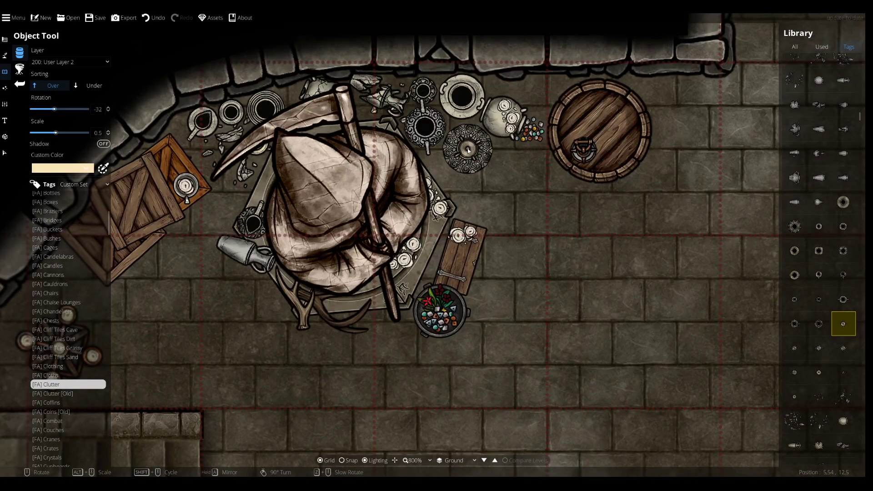
{"action": "scroll", "coordinate": [468, 152], "scroll_direction": "down", "scroll_amount": 1, "text": "shift"}
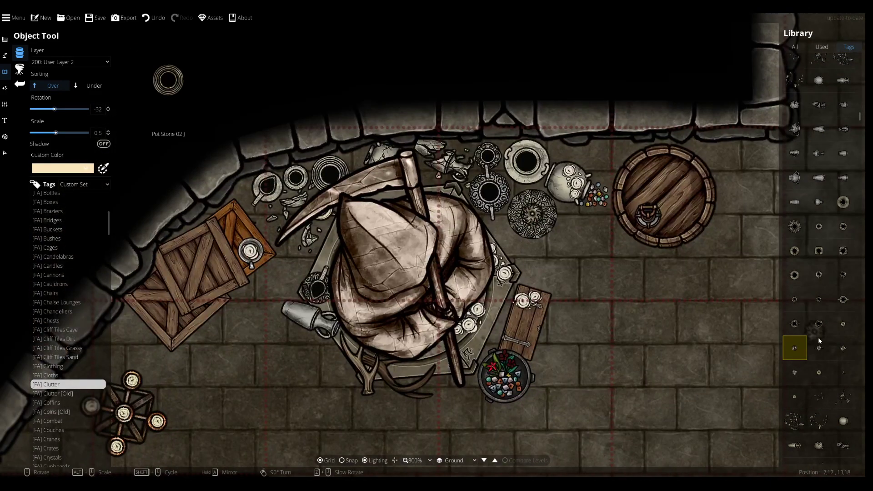
{"action": "scroll", "coordinate": [528, 163], "scroll_direction": "down", "scroll_amount": 2, "text": "shift"}
- Choose a round stone lid from the [FA] Clutter assets and fit it over the opening of the large wide-rimmed pot near the wall
{"action": "scroll", "coordinate": [527, 162], "scroll_direction": "down", "scroll_amount": 4}
{"action": "scroll", "coordinate": [823, 380], "scroll_direction": "down", "scroll_amount": 3}
{"action": "scroll", "coordinate": [800, 236], "scroll_direction": "up", "scroll_amount": 3}
{"action": "left_click", "coordinate": [844, 202]}
{"action": "left_click", "coordinate": [843, 227]}
{"action": "left_click", "coordinate": [843, 299]}
{"action": "scroll", "coordinate": [529, 174], "scroll_direction": "up", "scroll_amount": 5}
{"action": "scroll", "coordinate": [529, 174], "scroll_direction": "up", "scroll_amount": 4}
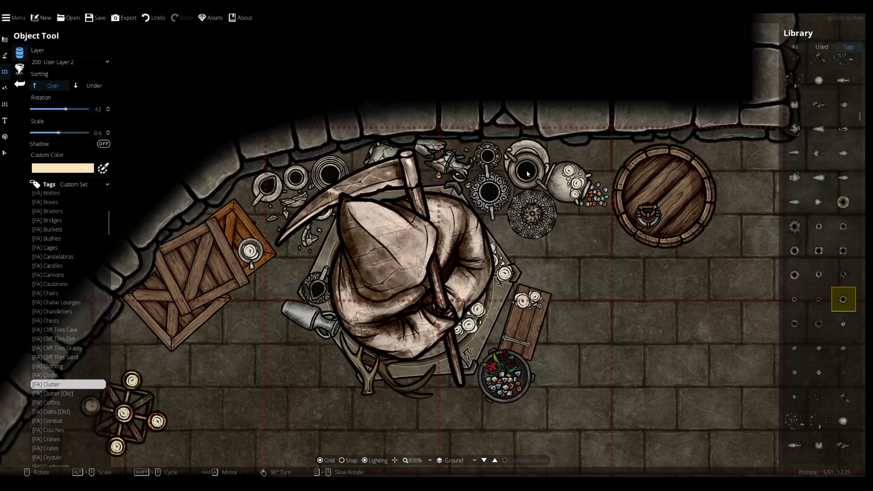
{"action": "left_click", "coordinate": [526, 170]}
{"action": "key", "text": "s"}
{"action": "left_click", "coordinate": [527, 153]}
{"action": "key", "text": "Delete"}
{"action": "left_click", "coordinate": [5, 71]}
{"action": "left_click", "coordinate": [44, 55]}
{"action": "left_click", "coordinate": [794, 347]}
{"action": "left_click", "coordinate": [843, 324]}
{"action": "left_click", "coordinate": [526, 170]}
- Choose a smaller ornate lid and fit it over the little pot against the wall, above the open ornate pot
{"action": "left_click", "coordinate": [842, 348]}
{"action": "scroll", "coordinate": [486, 155], "scroll_direction": "down", "scroll_amount": 2}
{"action": "left_click", "coordinate": [487, 154]}
{"action": "left_click_drag", "start_coordinate": [601, 223], "coordinate": [683, 259]}
- Fit a small round stone lid at rotation 73 and scale 0.45 over the little pot above the scythe blade
{"action": "left_click", "coordinate": [794, 275]}
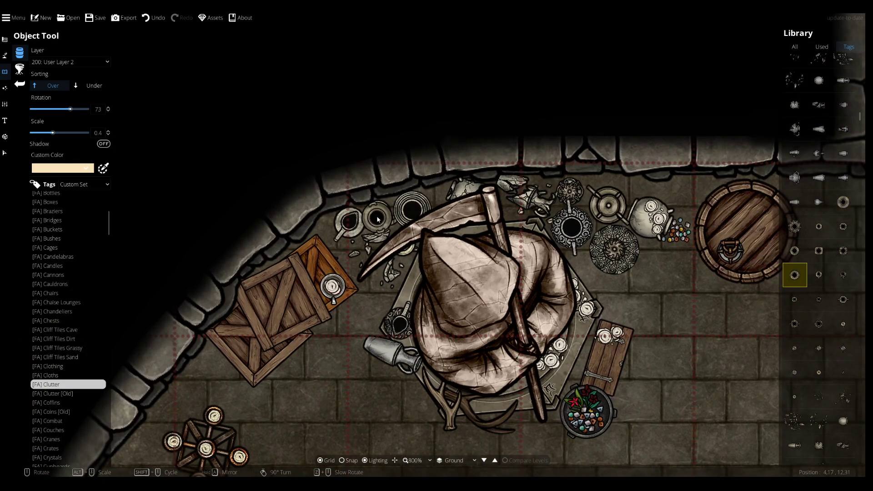
{"action": "key", "text": "v"}
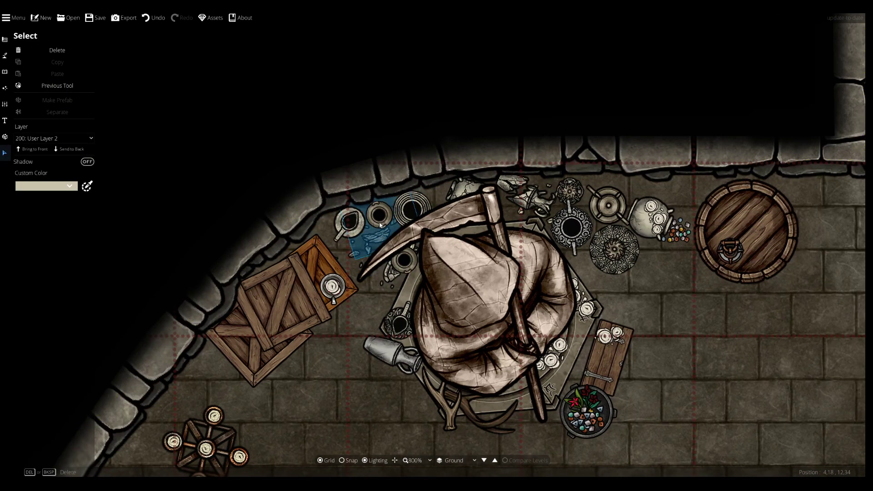
{"action": "left_click", "coordinate": [400, 256]}
{"action": "key", "text": "o"}
{"action": "left_click", "coordinate": [819, 372]}
{"action": "scroll", "coordinate": [380, 216], "scroll_direction": "up", "scroll_amount": 2}
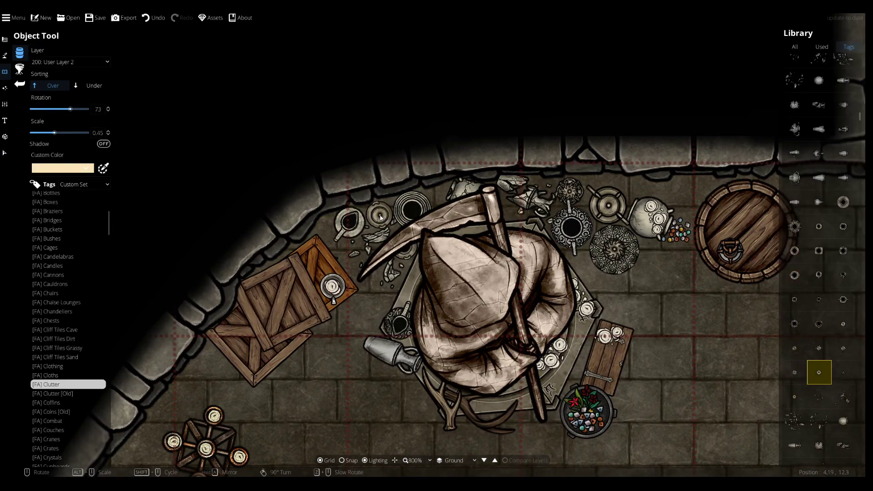
- Cover the ringed pot beside the scythe blade with an ornate lid at scale 0.55
{"action": "scroll", "coordinate": [413, 212], "scroll_direction": "up", "scroll_amount": 2}
{"action": "left_click", "coordinate": [412, 212]}
{"action": "left_click", "coordinate": [819, 348]}
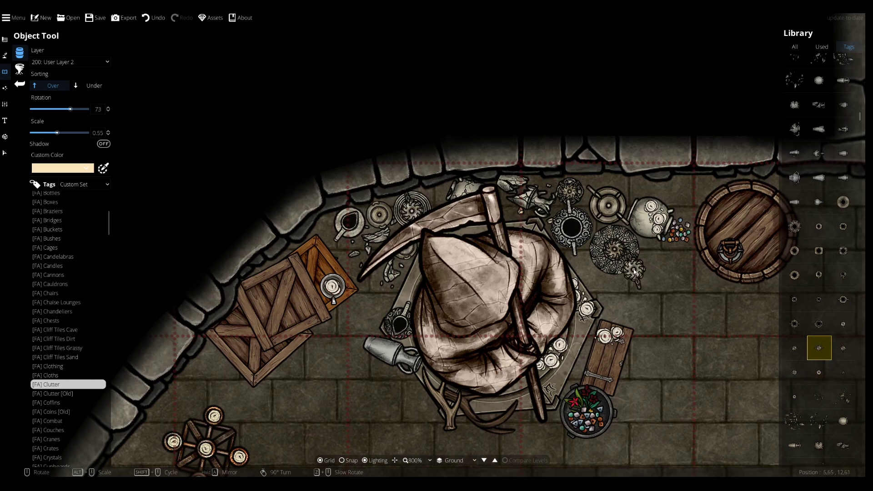
- Review the finished statue corner with its lidded pots, crates, barrel and candle stand, both up close and within the hall
{"action": "left_click_drag", "start_coordinate": [633, 268], "coordinate": [593, 211]}
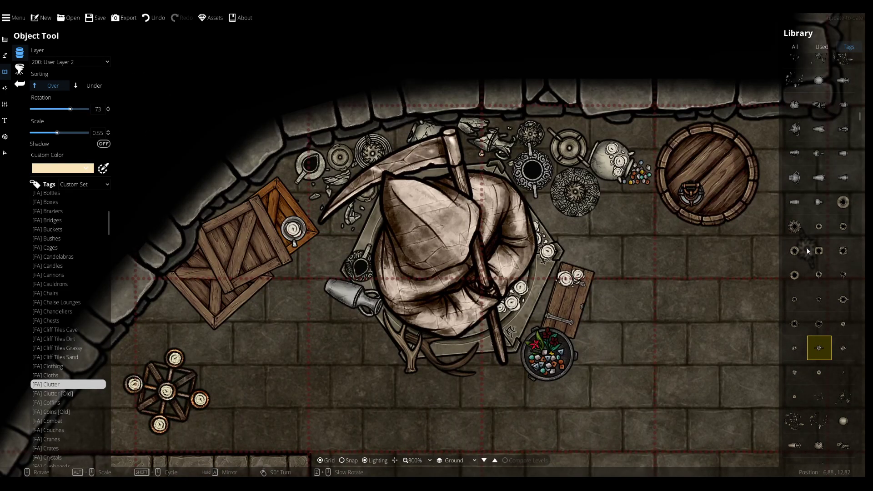
{"action": "scroll", "coordinate": [169, 80], "scroll_direction": "down", "scroll_amount": 2}
{"action": "left_click_drag", "start_coordinate": [387, 409], "coordinate": [364, 358]}
{"action": "scroll", "coordinate": [374, 255], "scroll_direction": "down", "scroll_amount": 3}
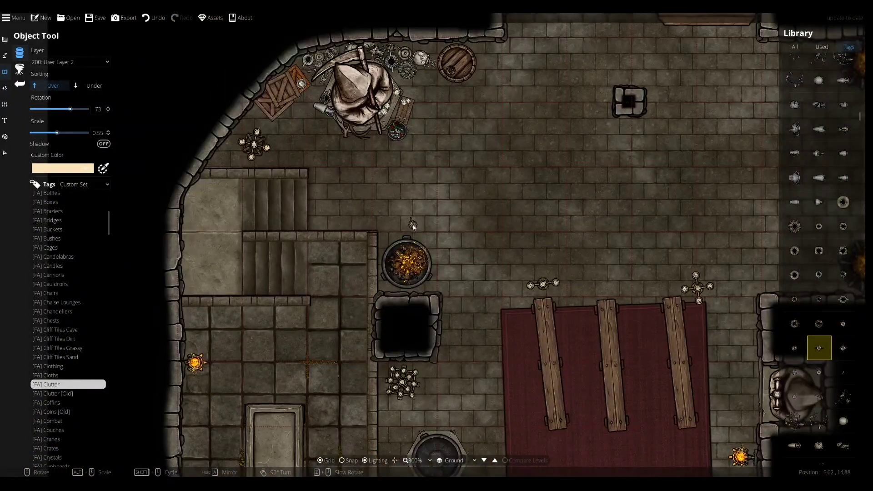
{"action": "left_click_drag", "start_coordinate": [423, 156], "coordinate": [469, 223]}
{"action": "left_click_drag", "start_coordinate": [520, 271], "coordinate": [461, 272]}
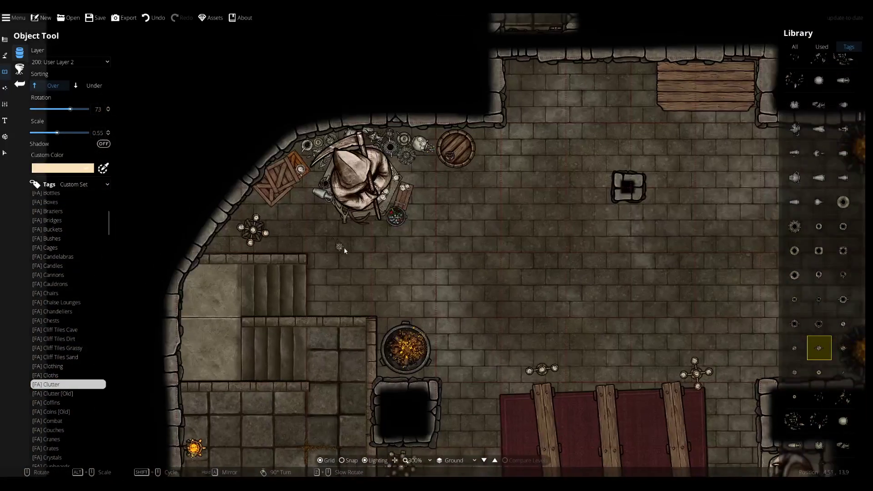
{"action": "left_click_drag", "start_coordinate": [335, 280], "coordinate": [365, 304]}
{"action": "left_click_drag", "start_coordinate": [377, 255], "coordinate": [405, 305]}
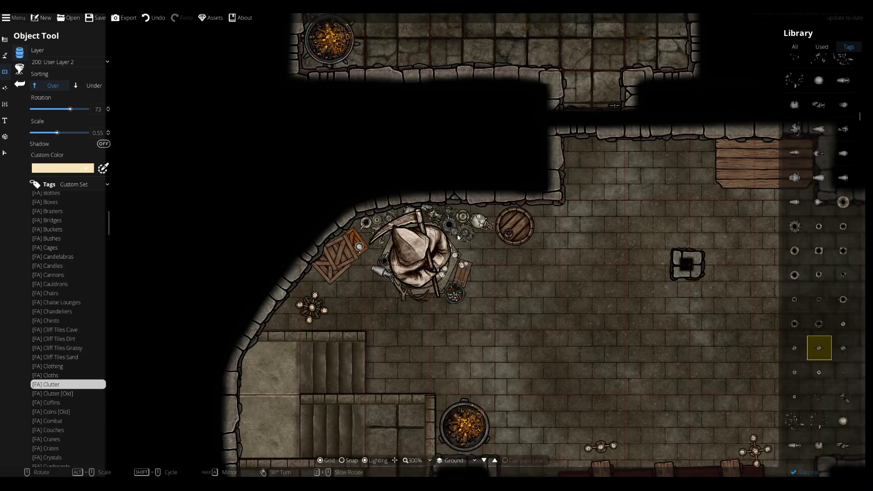
{"action": "scroll", "coordinate": [455, 233], "scroll_direction": "up", "scroll_amount": 3}
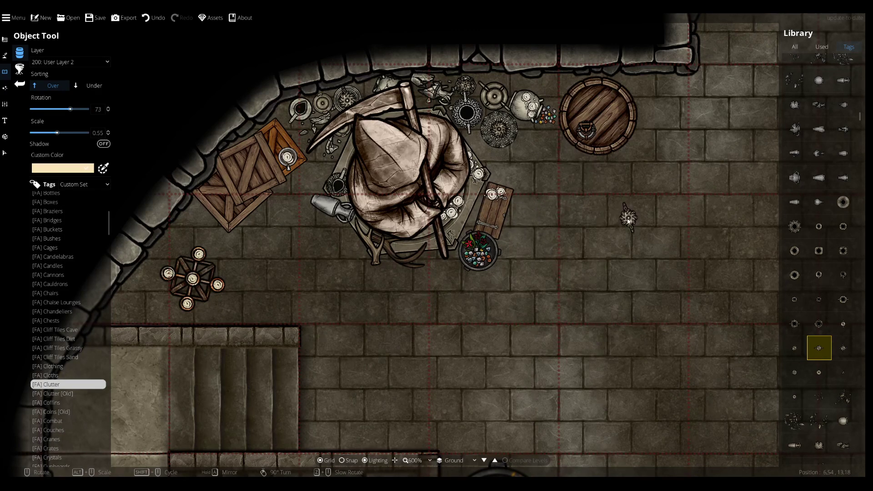
{"action": "left_click_drag", "start_coordinate": [628, 221], "coordinate": [513, 251]}
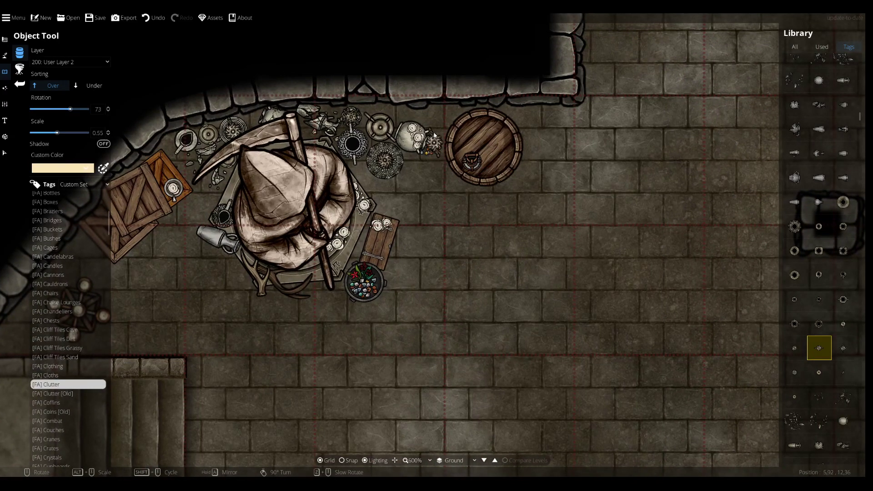
{"action": "left_click_drag", "start_coordinate": [522, 277], "coordinate": [664, 173]}
{"action": "left_click_drag", "start_coordinate": [577, 240], "coordinate": [547, 277]}
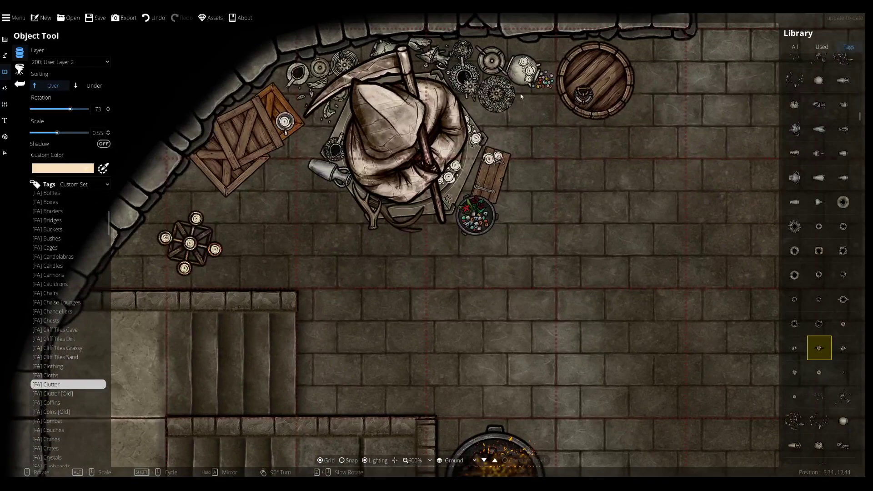
{"action": "left_click_drag", "start_coordinate": [412, 251], "coordinate": [386, 237]}
{"action": "left_click_drag", "start_coordinate": [505, 310], "coordinate": [382, 95]}
- Compare the newly decorated statue corner with the lit statue corner at the opposite end of the hall
{"action": "key", "text": "Down"}
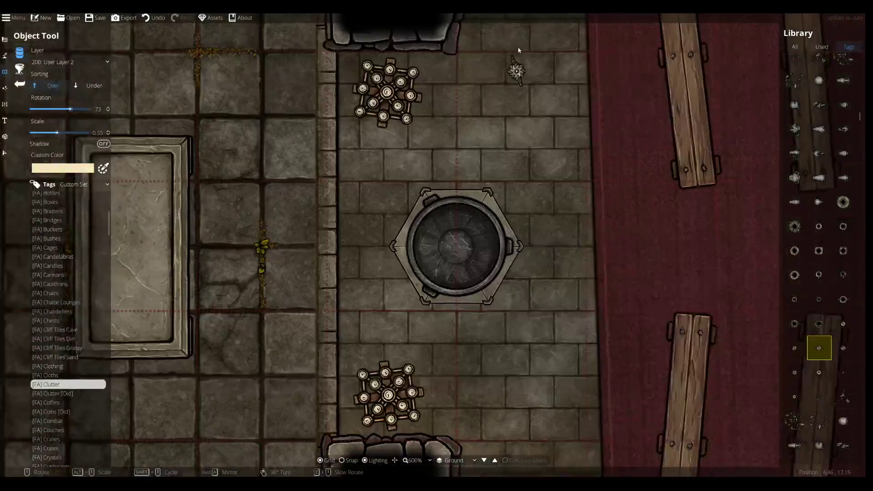
{"action": "scroll", "coordinate": [513, 254], "scroll_direction": "down", "scroll_amount": 2}
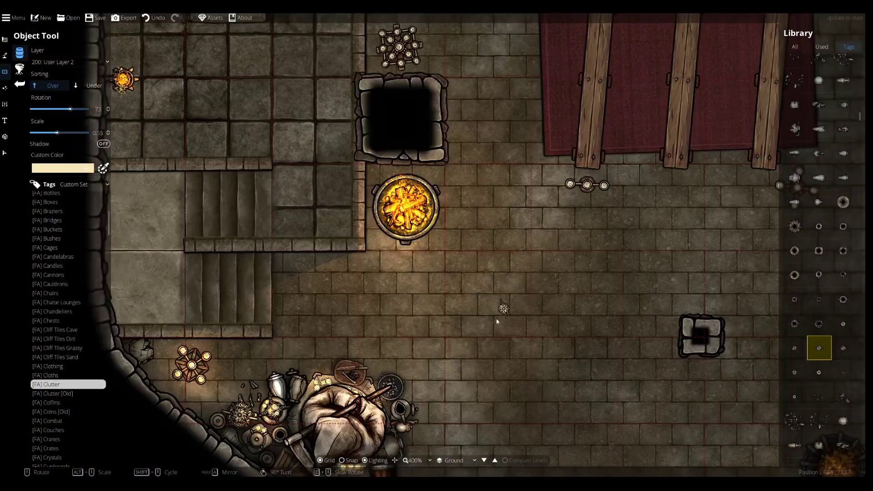
{"action": "key", "text": "Down"}
{"action": "left_click_drag", "start_coordinate": [370, 249], "coordinate": [391, 209]}
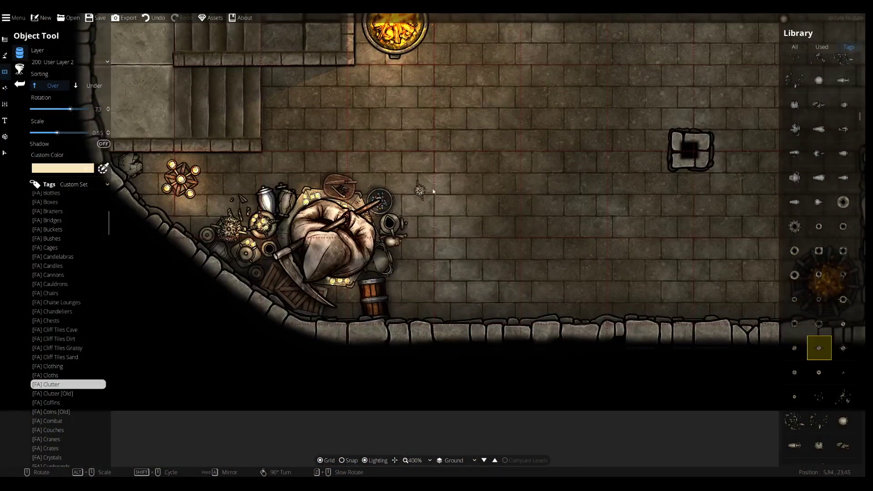
{"action": "left_click_drag", "start_coordinate": [517, 215], "coordinate": [466, 172]}
{"action": "left_click_drag", "start_coordinate": [453, 220], "coordinate": [472, 269]}
{"action": "key", "text": "Up"}
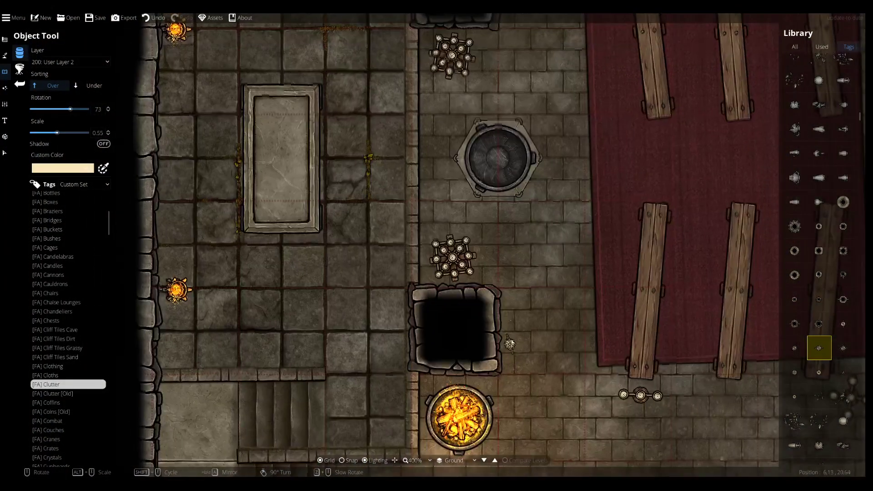
{"action": "key", "text": "Up"}
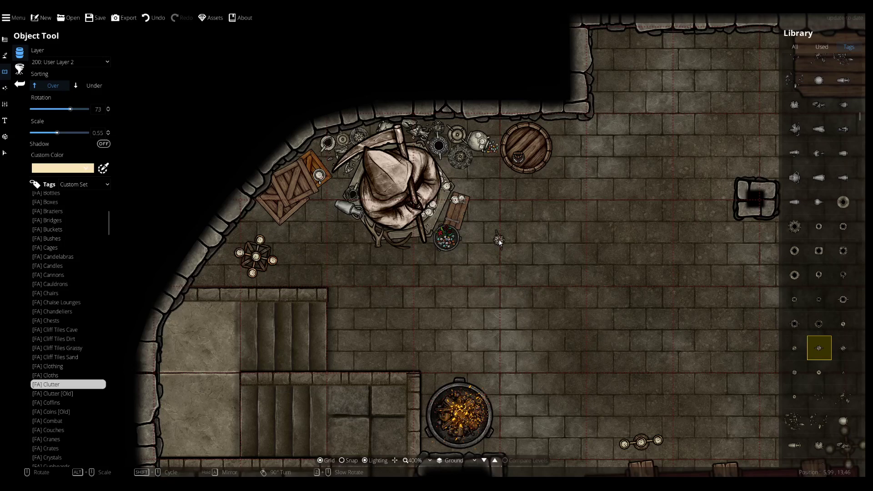
- Examine the clutter and lighting around both scythe statues, including the gem bowl, the candle stands and the nearby braziers
{"action": "left_click_drag", "start_coordinate": [591, 287], "coordinate": [570, 283]}
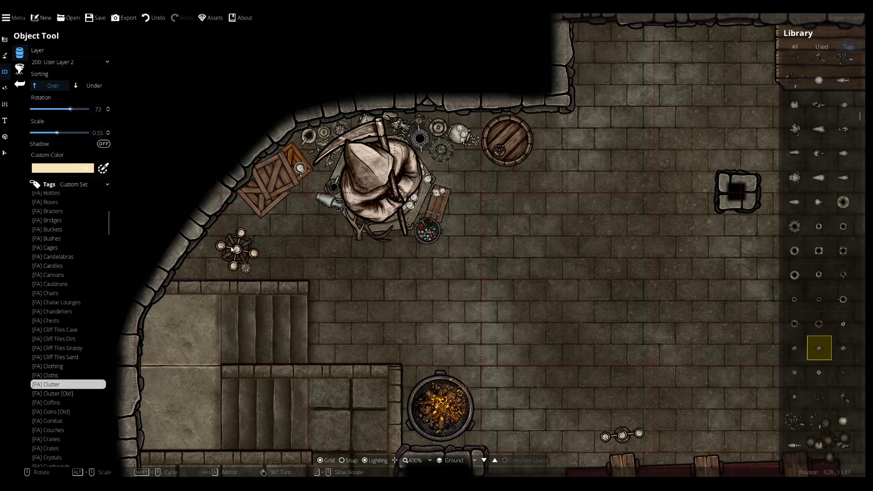
{"action": "left_click_drag", "start_coordinate": [346, 213], "coordinate": [408, 236]}
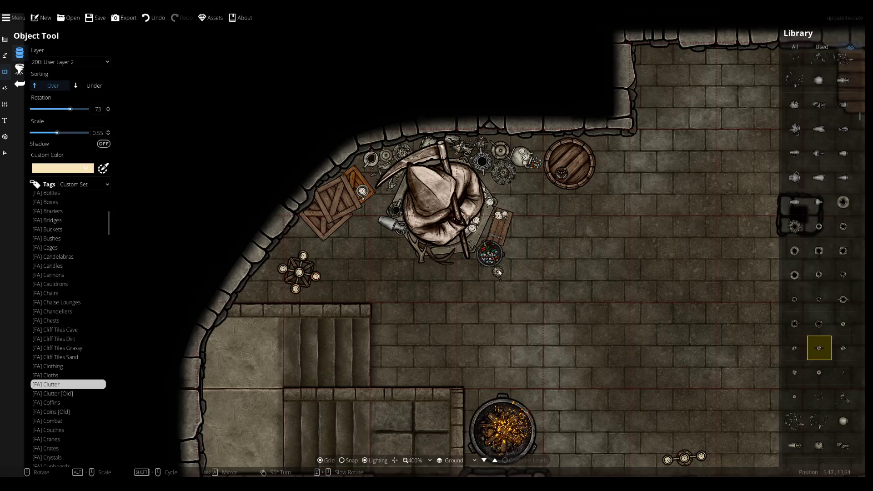
{"action": "scroll", "coordinate": [498, 272], "scroll_direction": "up", "scroll_amount": 2}
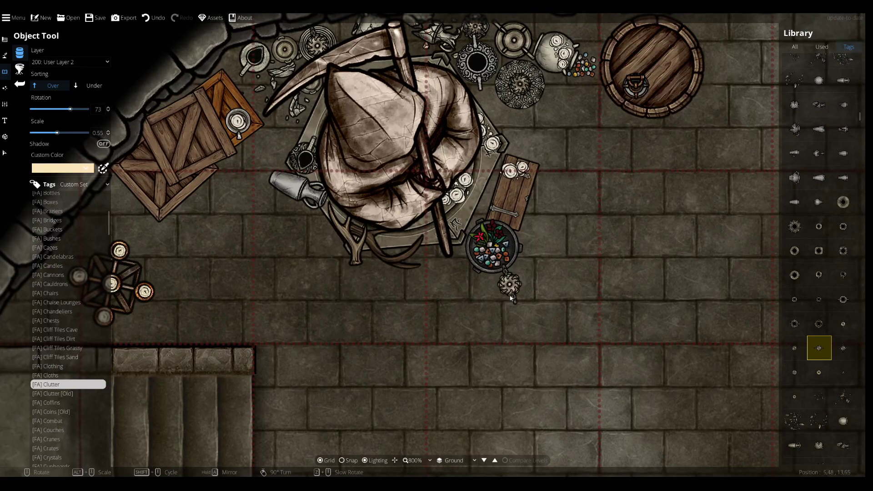
{"action": "scroll", "coordinate": [426, 276], "scroll_direction": "down", "scroll_amount": 2}
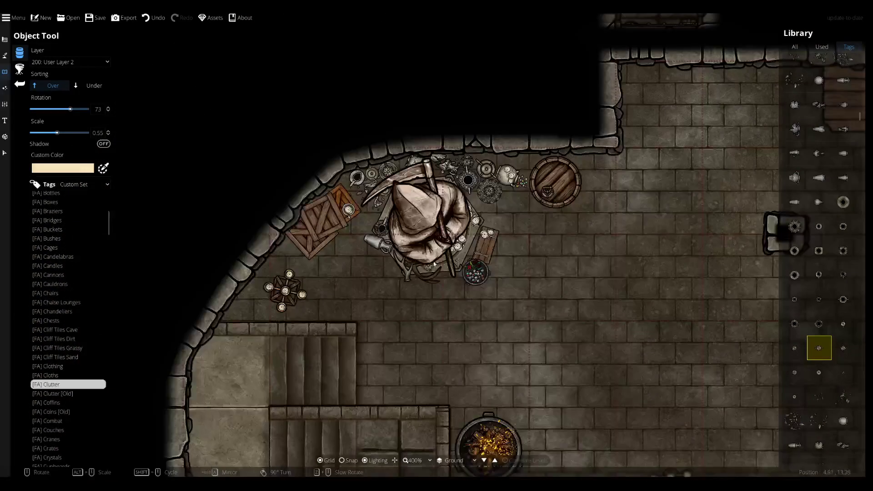
{"action": "left_click_drag", "start_coordinate": [475, 331], "coordinate": [463, 275]}
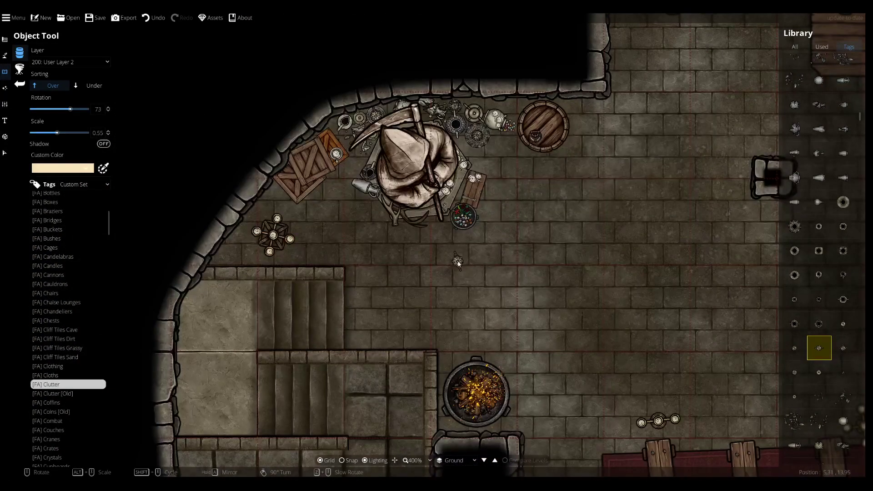
{"action": "key", "text": "Down"}
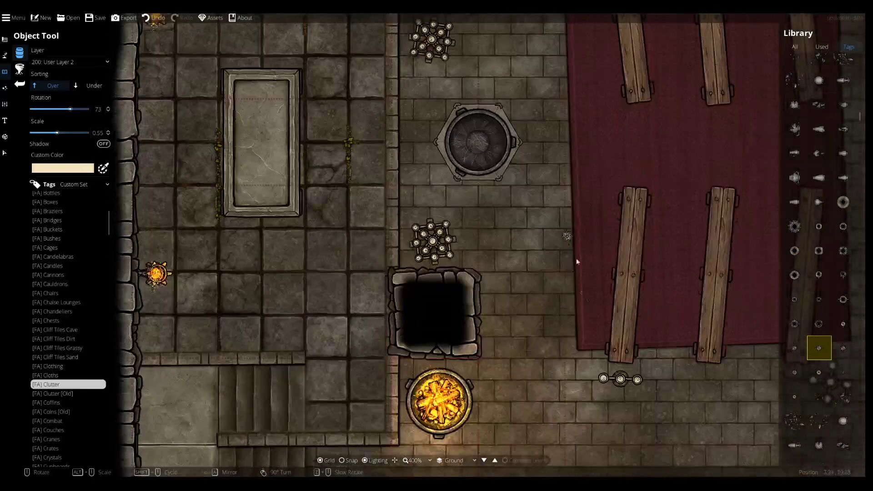
{"action": "key", "text": "Down"}
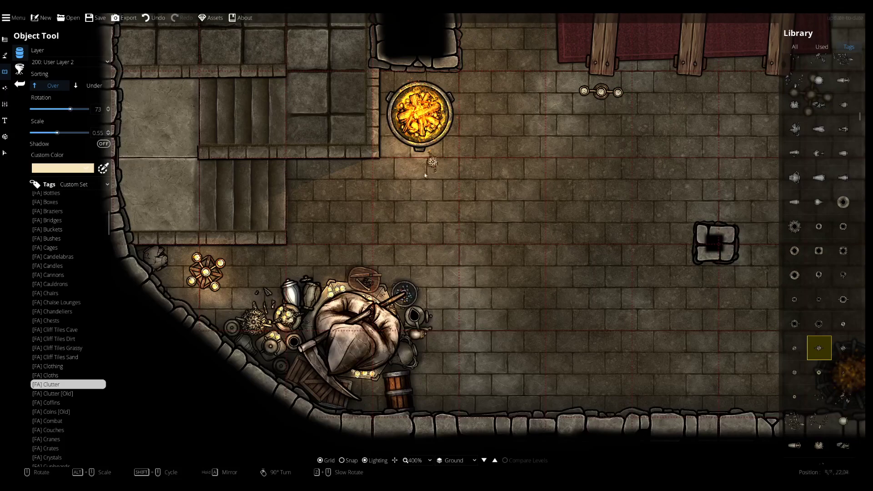
{"action": "left_click_drag", "start_coordinate": [432, 161], "coordinate": [278, 220]}
{"action": "scroll", "coordinate": [363, 191], "scroll_direction": "down", "scroll_amount": 2}
{"action": "left_click_drag", "start_coordinate": [376, 220], "coordinate": [31, 274]}
{"action": "left_click_drag", "start_coordinate": [422, 225], "coordinate": [185, 271]}
{"action": "left_click_drag", "start_coordinate": [264, 213], "coordinate": [514, 160]}
{"action": "left_click_drag", "start_coordinate": [175, 220], "coordinate": [569, 132]}
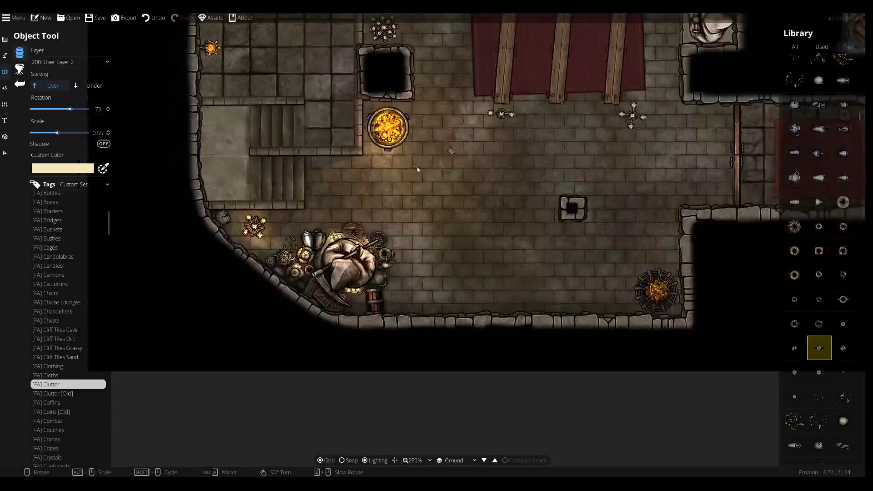
- Survey the carpeted hall, the storage room and the fenced straw-bed room to check the decoration across the map
{"action": "key", "text": "Up"}
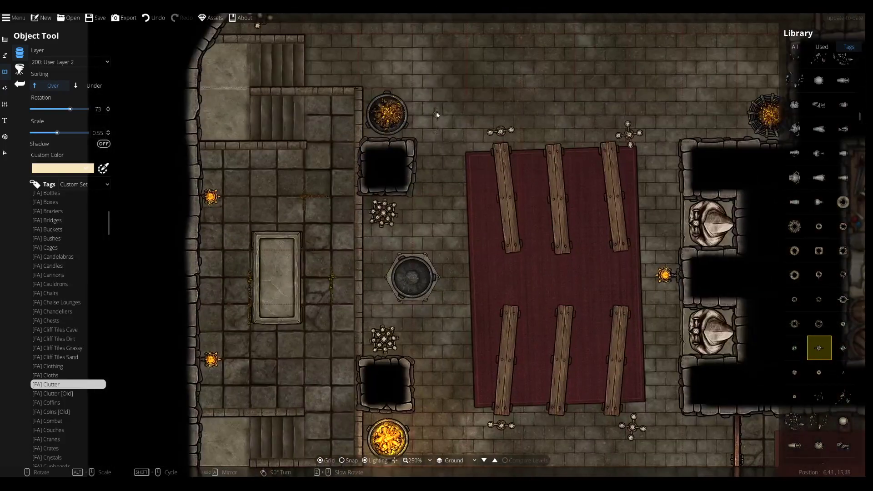
{"action": "left_click_drag", "start_coordinate": [424, 190], "coordinate": [384, 267]}
{"action": "left_click_drag", "start_coordinate": [430, 145], "coordinate": [429, 222]}
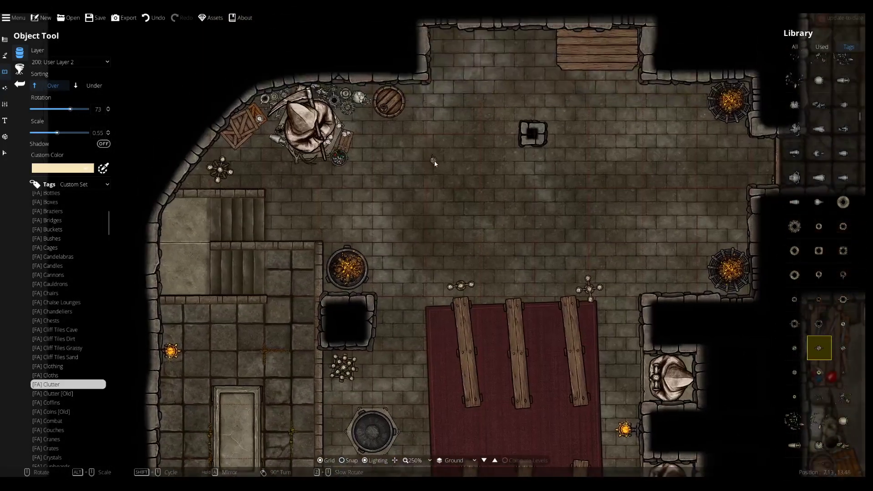
{"action": "key", "text": "Up"}
{"action": "key", "text": "Left"}
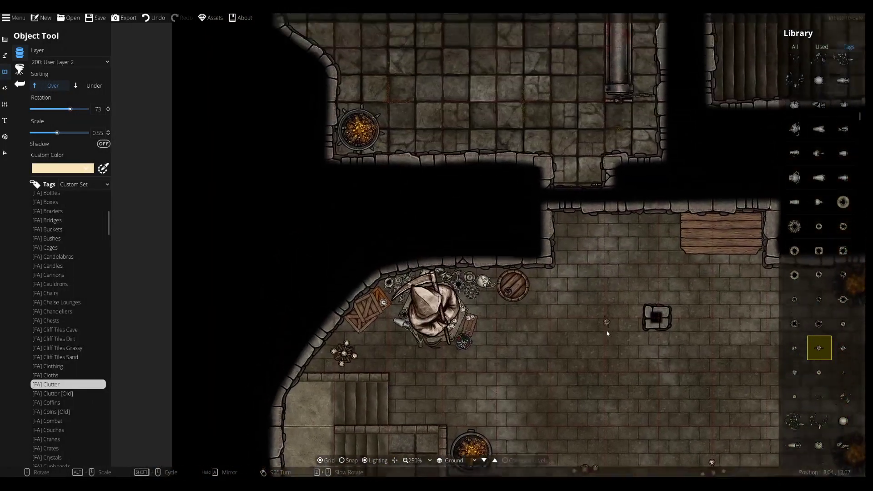
{"action": "left_click_drag", "start_coordinate": [607, 334], "coordinate": [438, 319]}
{"action": "left_click_drag", "start_coordinate": [602, 354], "coordinate": [178, 242]}
{"action": "mouse_move", "coordinate": [395, 321]}
{"action": "left_mouse_down"}
{"action": "mouse_move", "coordinate": [356, 244]}
{"action": "mouse_move", "coordinate": [383, 204]}
{"action": "left_mouse_up"}
{"action": "left_click_drag", "start_coordinate": [539, 287], "coordinate": [405, 187]}
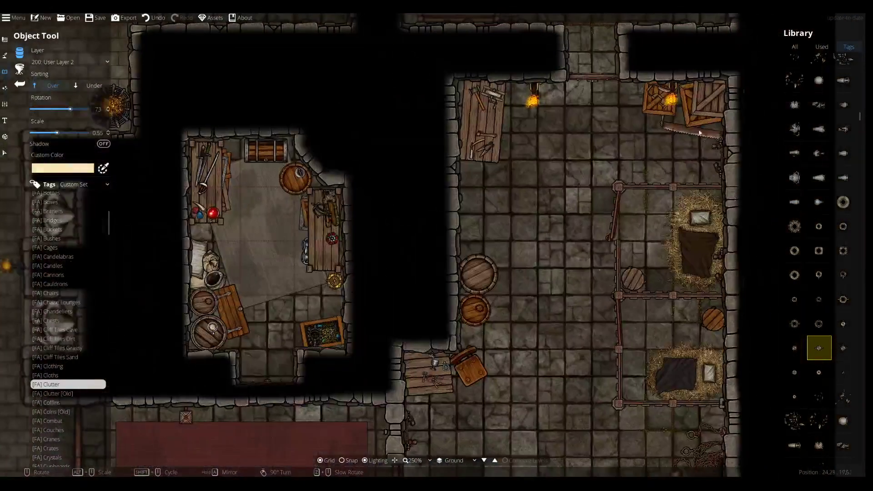
{"action": "key", "text": "Down"}
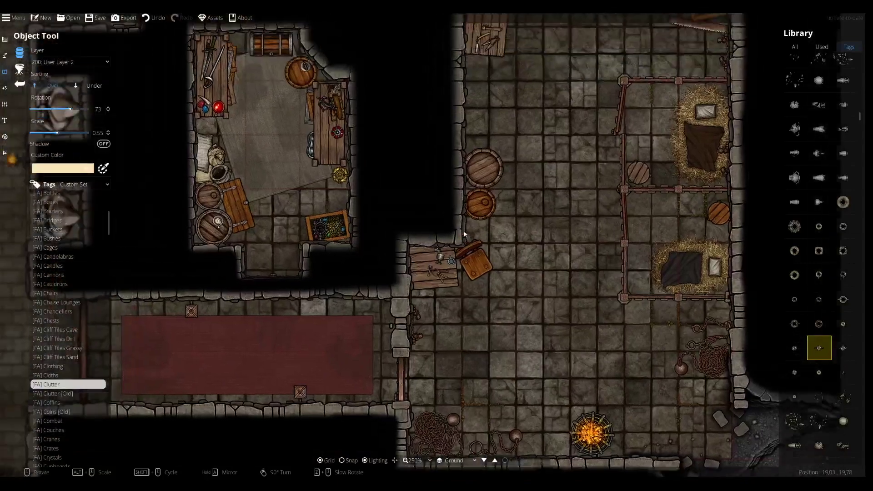
{"action": "left_click_drag", "start_coordinate": [463, 231], "coordinate": [462, 226]}
{"action": "left_click_drag", "start_coordinate": [394, 186], "coordinate": [686, 352]}
{"action": "left_click_drag", "start_coordinate": [190, 36], "coordinate": [454, 152]}
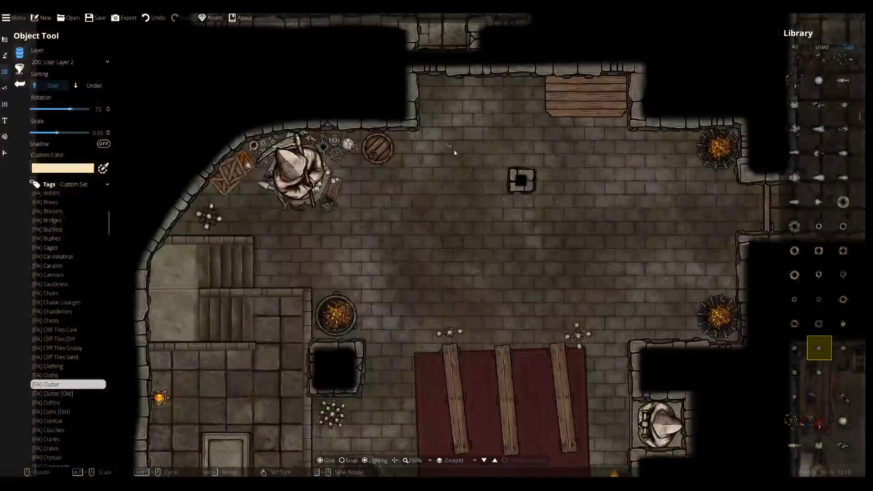
- Look over the hall's benches, braziers, pillars and alcove statues around the newly decorated corner
{"action": "mouse_move", "coordinate": [464, 247]}
{"action": "left_mouse_down"}
{"action": "mouse_move", "coordinate": [463, 231]}
{"action": "mouse_move", "coordinate": [340, 157]}
{"action": "left_mouse_up"}
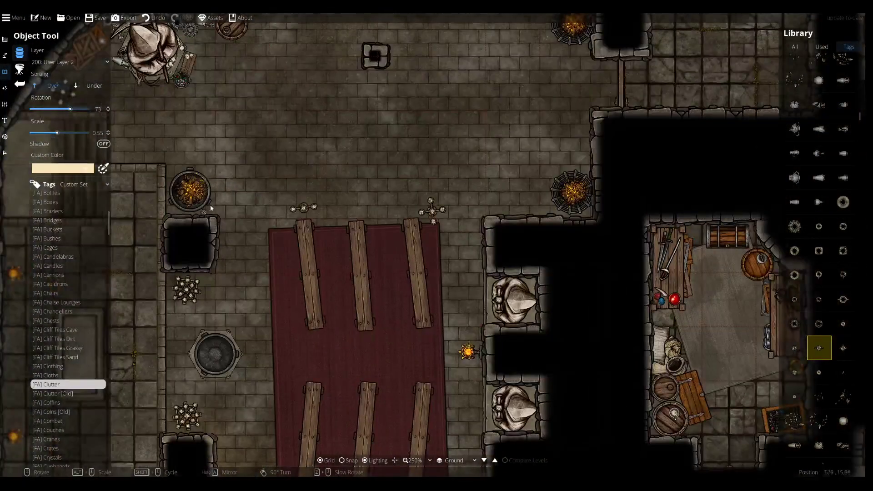
{"action": "left_click_drag", "start_coordinate": [204, 214], "coordinate": [356, 151]}
{"action": "left_click_drag", "start_coordinate": [357, 431], "coordinate": [427, 237]}
{"action": "left_click_drag", "start_coordinate": [465, 300], "coordinate": [357, 186]}
{"action": "left_click_drag", "start_coordinate": [368, 125], "coordinate": [475, 412]}
{"action": "left_click_drag", "start_coordinate": [425, 150], "coordinate": [483, 460]}
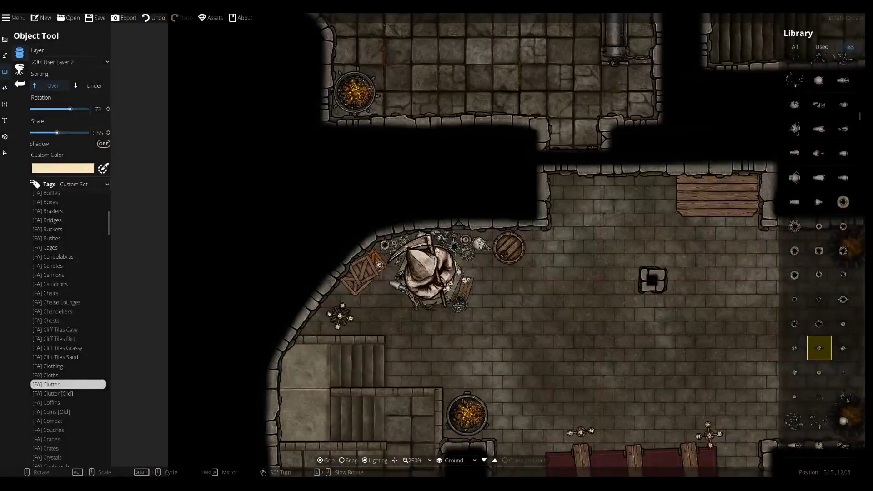
{"action": "key", "text": "Down"}
{"action": "key", "text": "Right"}
{"action": "key", "text": "Up"}
{"action": "key", "text": "Left"}
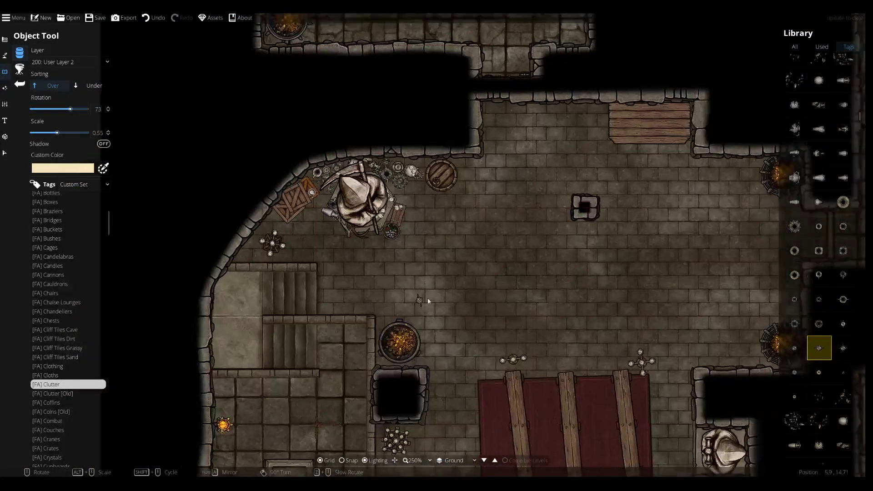
{"action": "key", "text": "Down"}
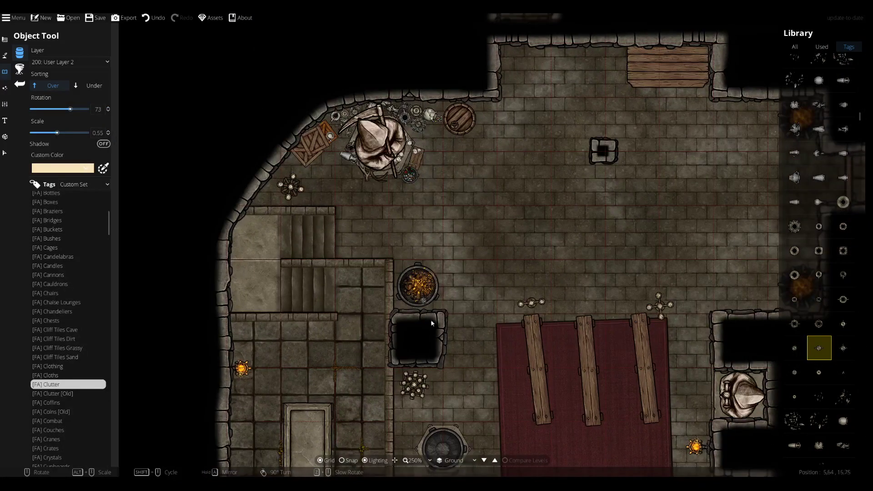
- Examine the braziers, candle clusters and stone basin between the raised platform and the carpeted benches along the length of the hall
{"action": "key", "text": "Down"}
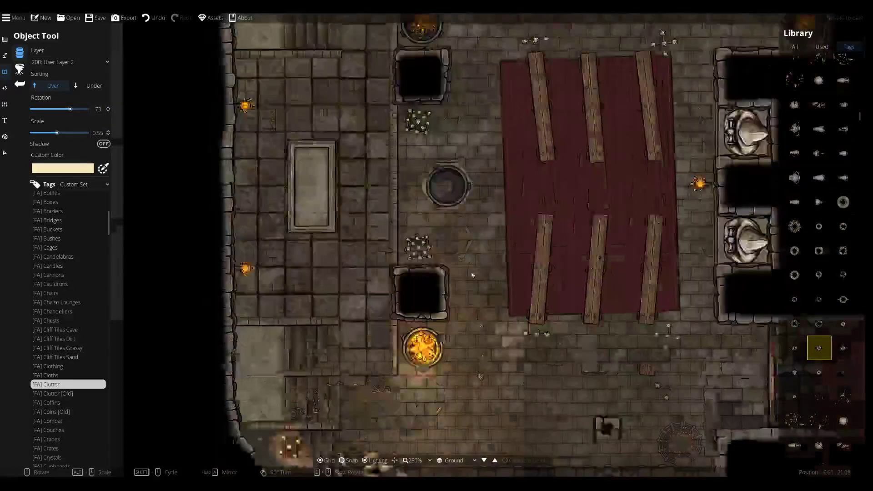
{"action": "key", "text": "Up"}
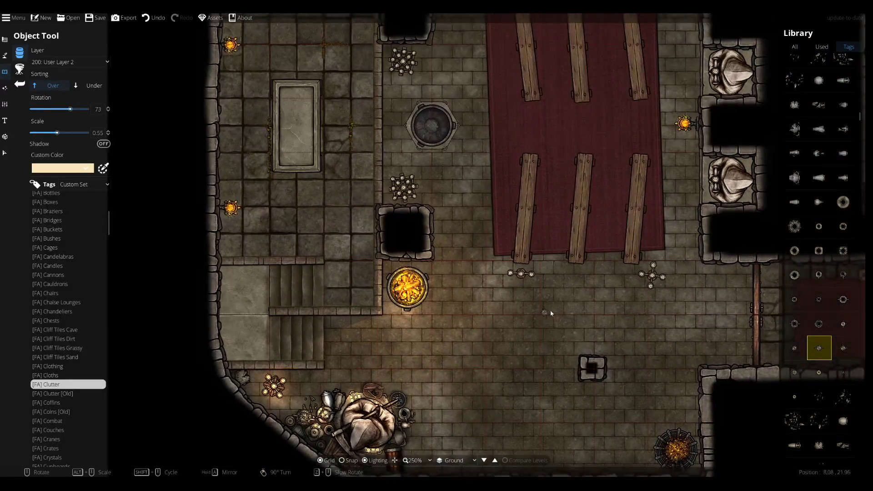
{"action": "left_click_drag", "start_coordinate": [462, 173], "coordinate": [472, 314]}
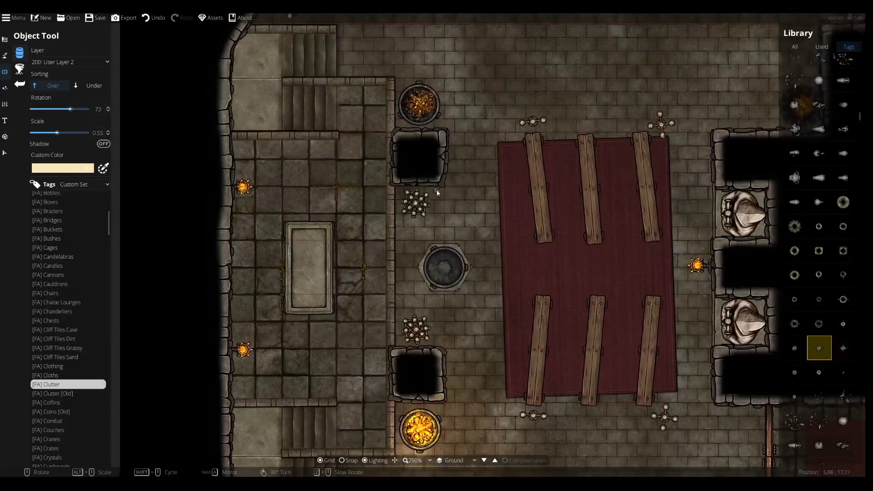
{"action": "left_click_drag", "start_coordinate": [428, 154], "coordinate": [450, 247]}
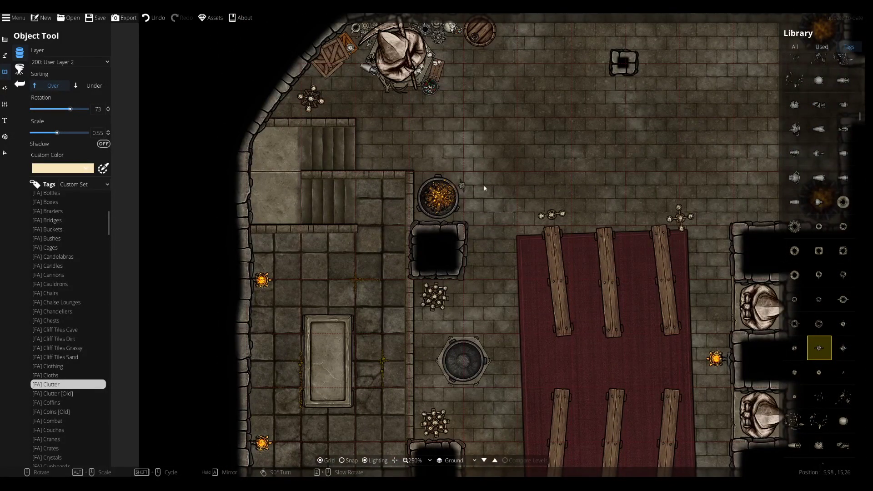
{"action": "left_click_drag", "start_coordinate": [520, 219], "coordinate": [498, 275]}
{"action": "key", "text": "Down"}
{"action": "key", "text": "Right"}
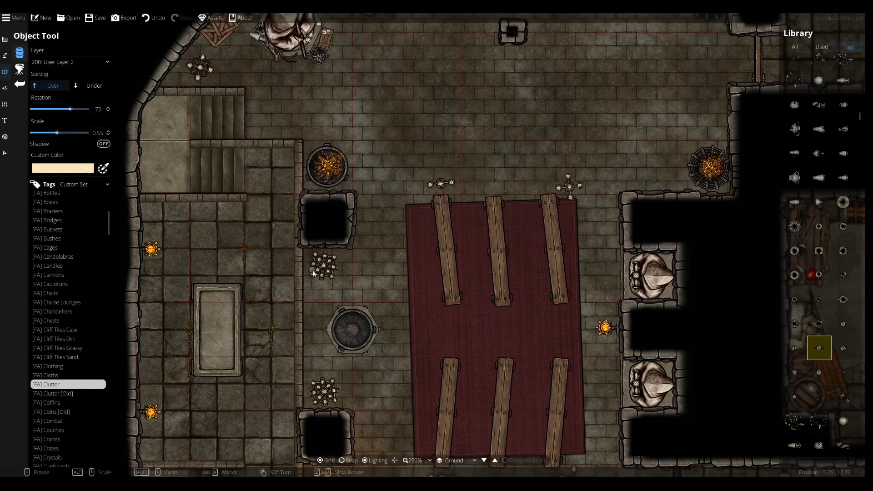
{"action": "left_click_drag", "start_coordinate": [383, 414], "coordinate": [405, 298]}
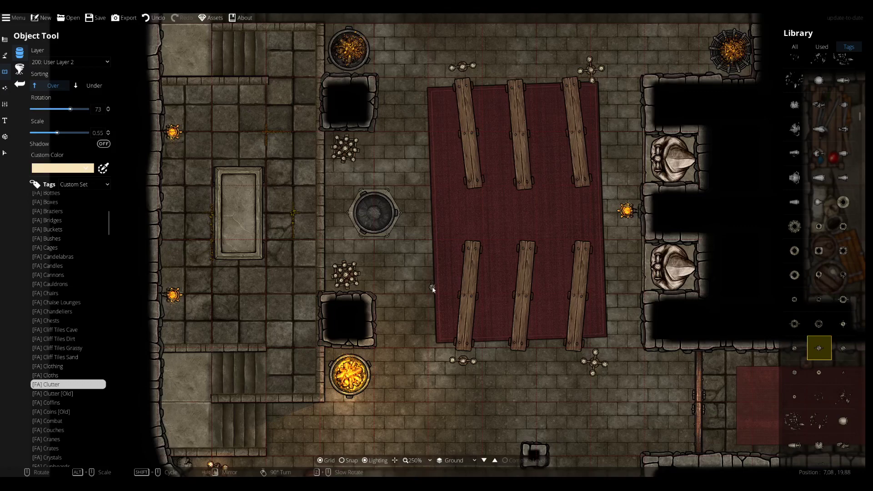
{"action": "key", "text": "Up"}
{"action": "key", "text": "Left"}
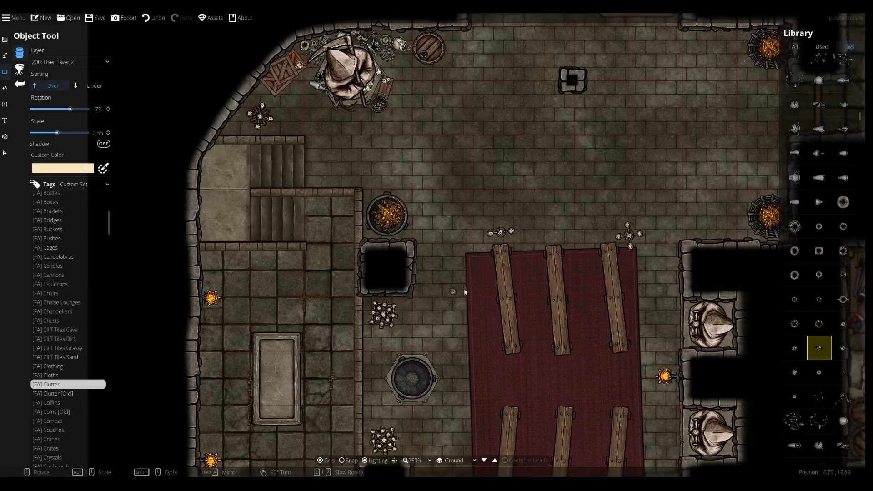
- Compare the two scythe statue corners and the brazier lighting at both ends of the hall, including the floor around the benches
{"action": "key", "text": "Down"}
{"action": "key", "text": "Right"}
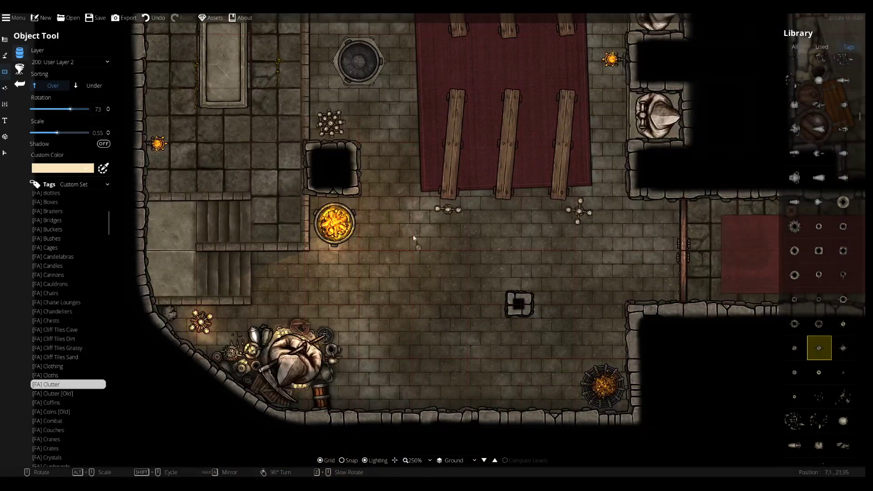
{"action": "key", "text": "Up"}
{"action": "key", "text": "Up"}
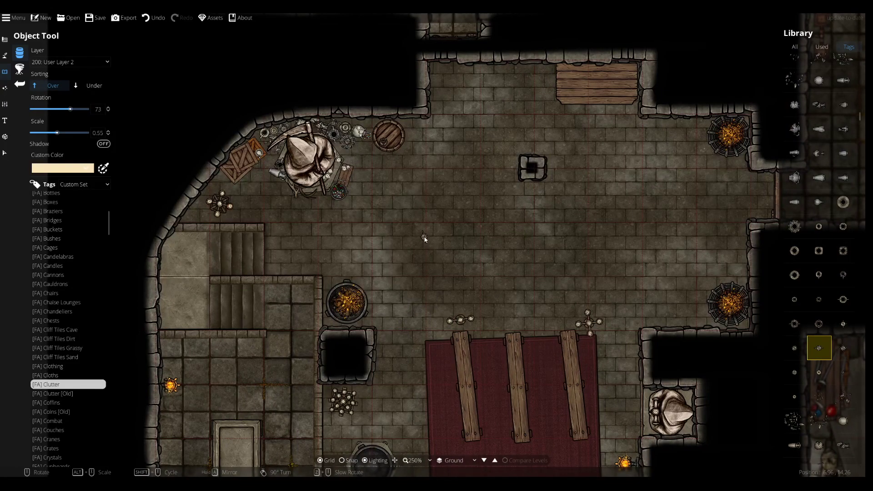
{"action": "key", "text": "Down"}
{"action": "key", "text": "Down"}
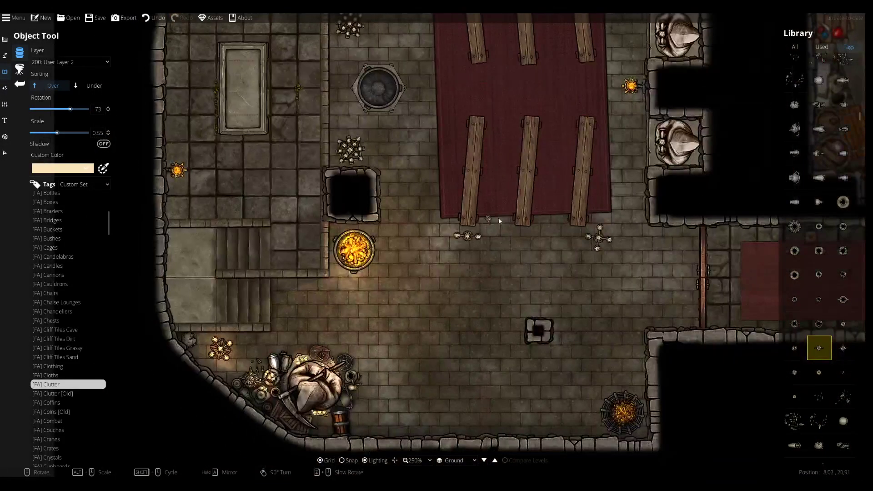
{"action": "key", "text": "Right"}
{"action": "key", "text": "Up"}
{"action": "key", "text": "Up"}
{"action": "key", "text": "Left"}
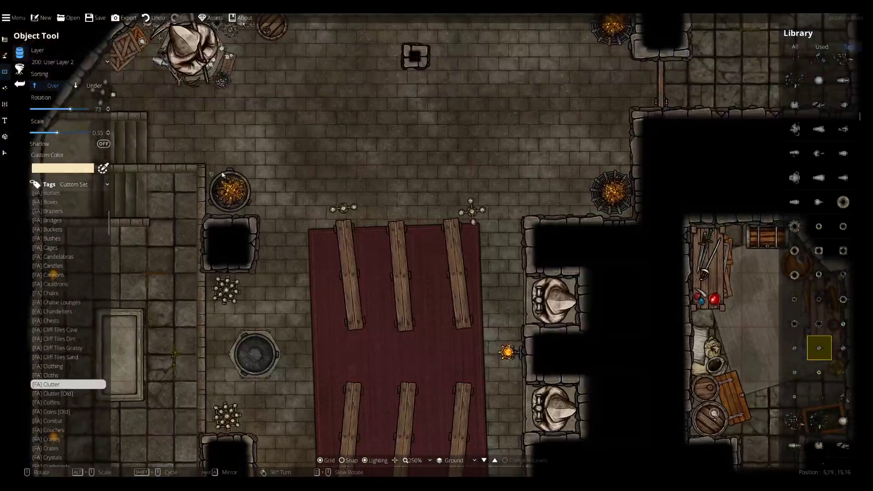
{"action": "mouse_move", "coordinate": [817, 323]}
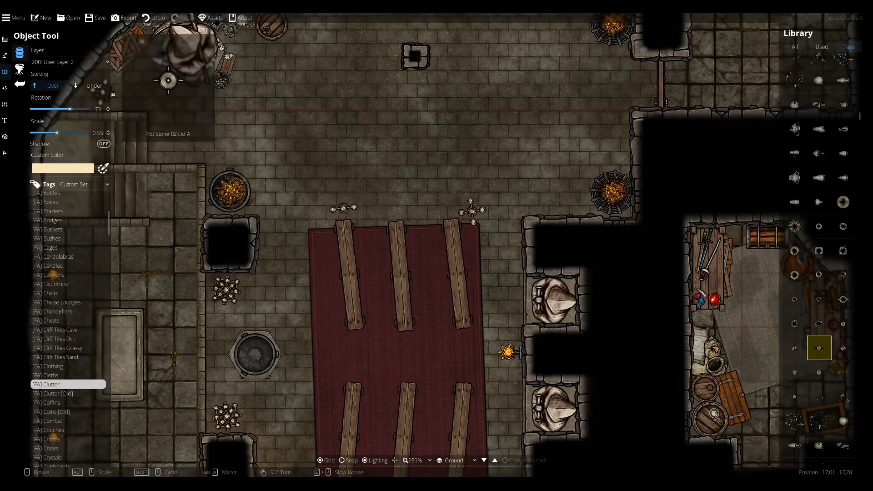